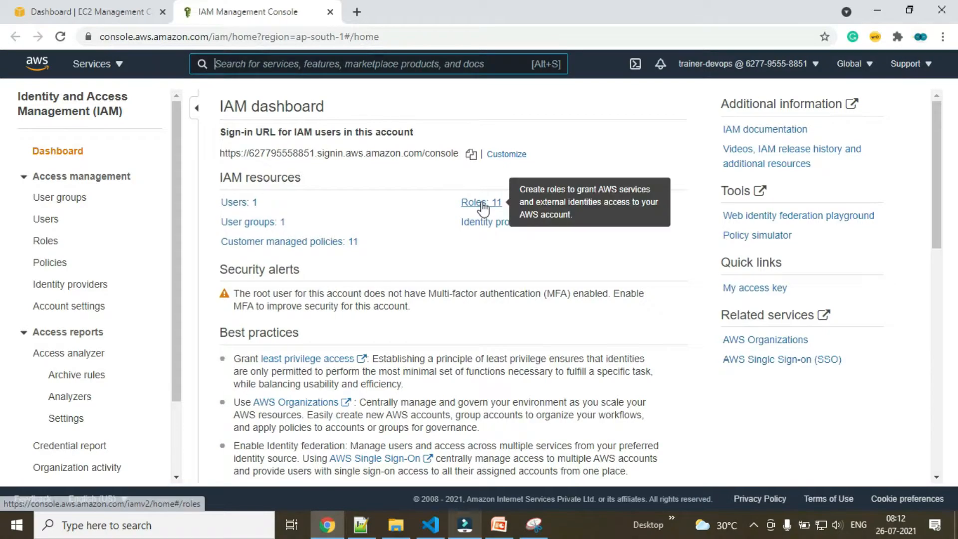
# - Start creating an IAM role trusted by AWS service with the EC2 use case and proceed to its permissions
pyautogui.click(470, 204)
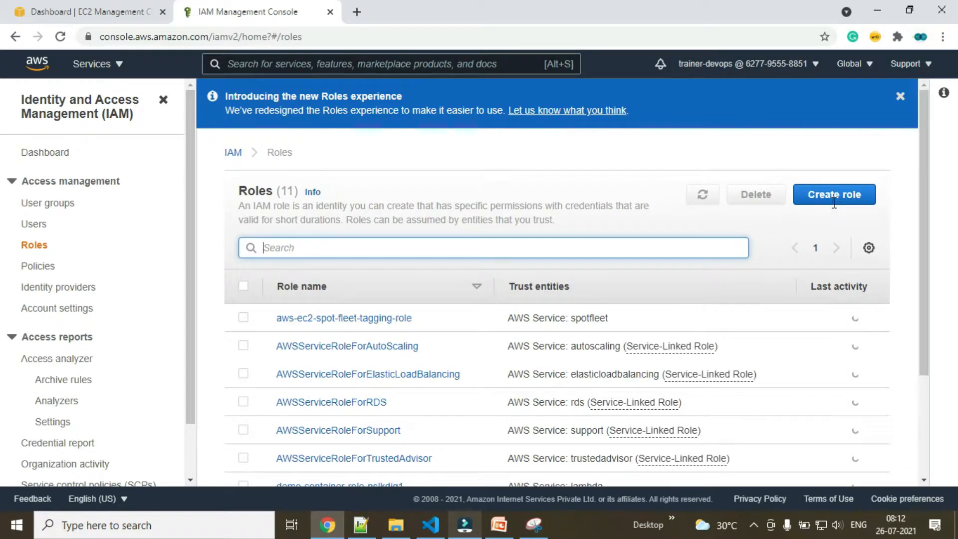
pyautogui.click(834, 207)
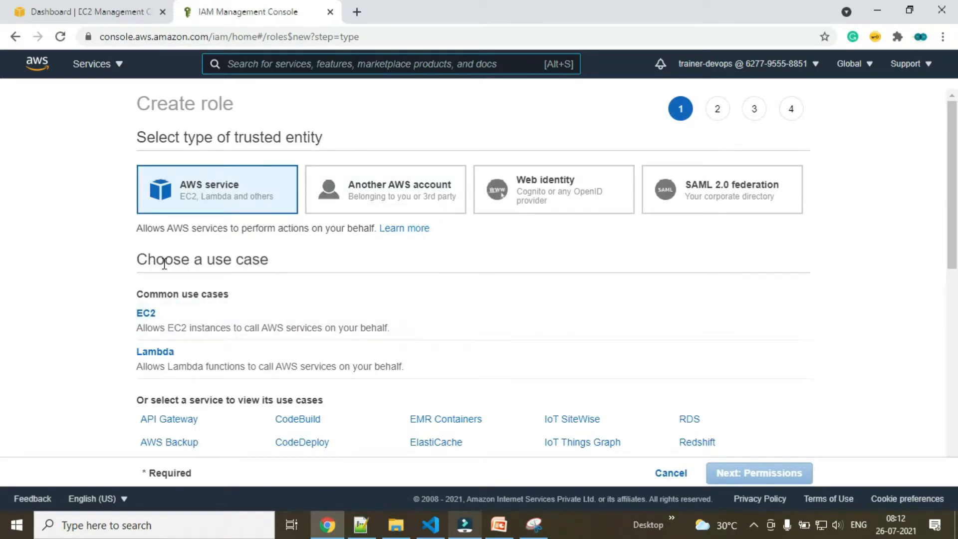
pyautogui.click(150, 323)
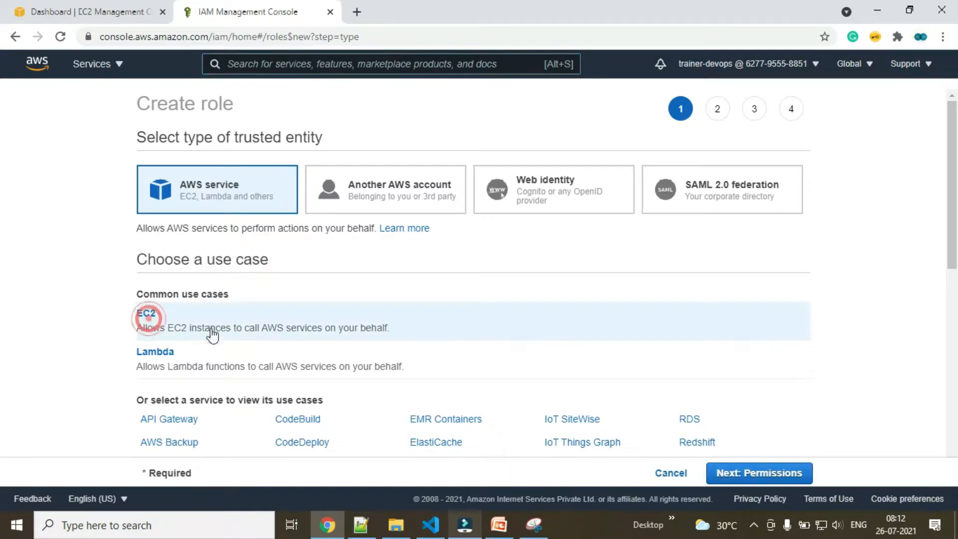
pyautogui.click(743, 480)
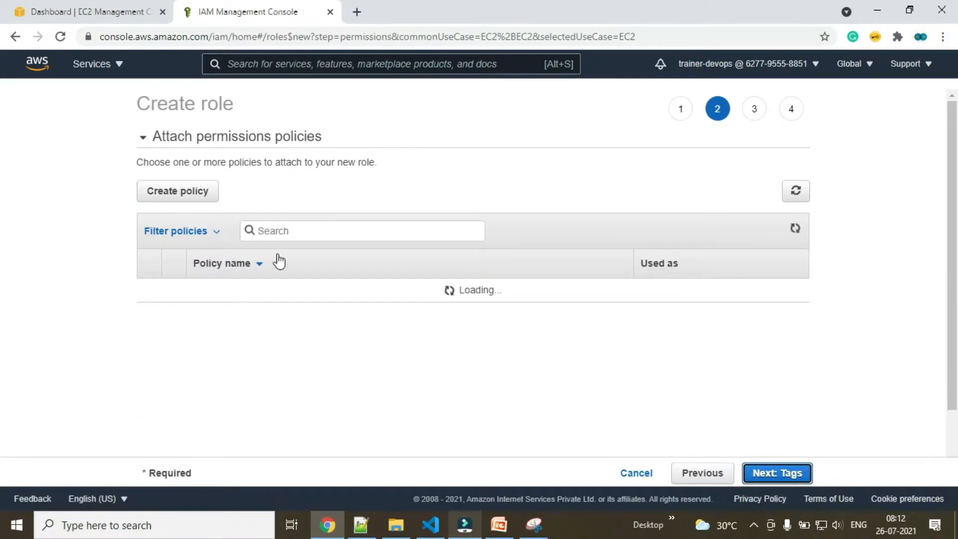
# - Search the permissions policies for "ssm" and select AmazonSSMFullAccess for the new role
pyautogui.click(289, 231)
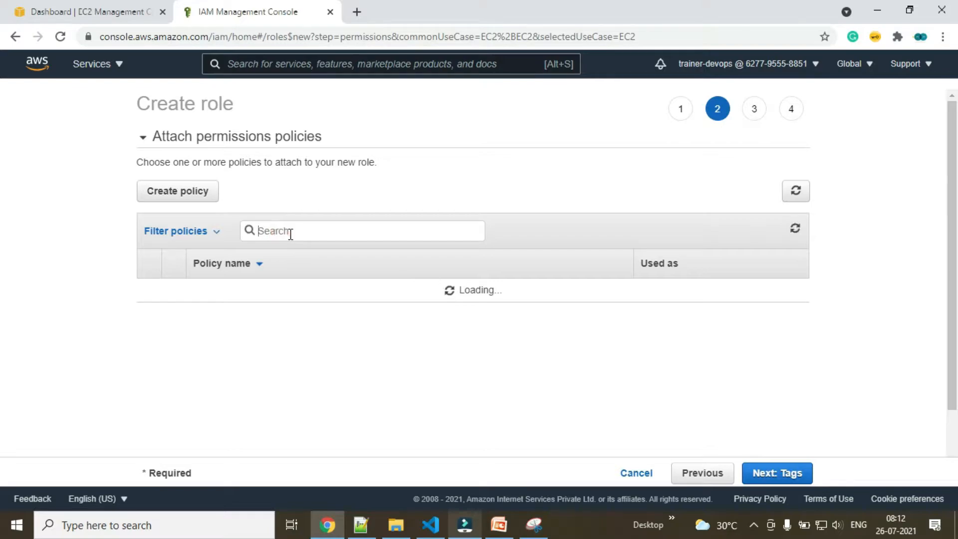
pyautogui.write('ssm')
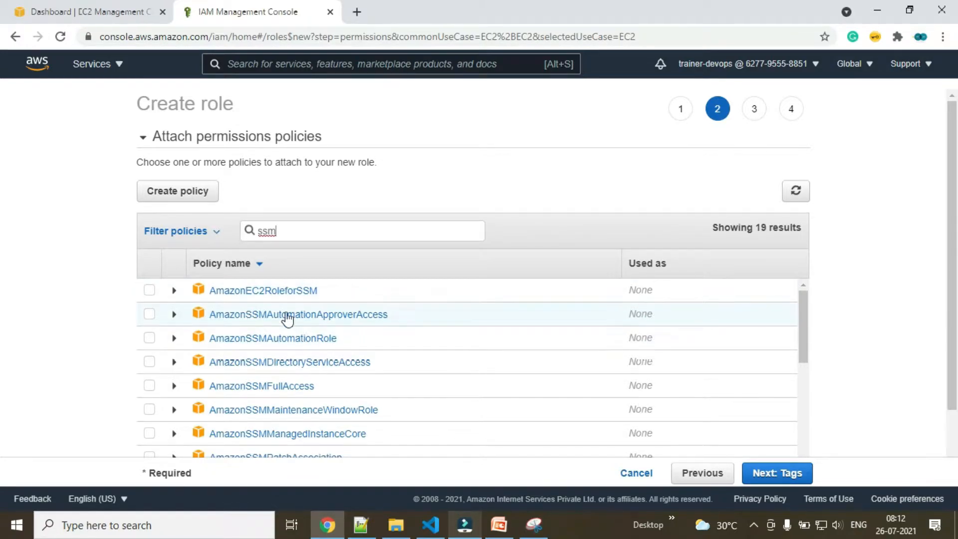
pyautogui.scroll(-1, 276, 387)
pyautogui.scroll(-2, 275, 388)
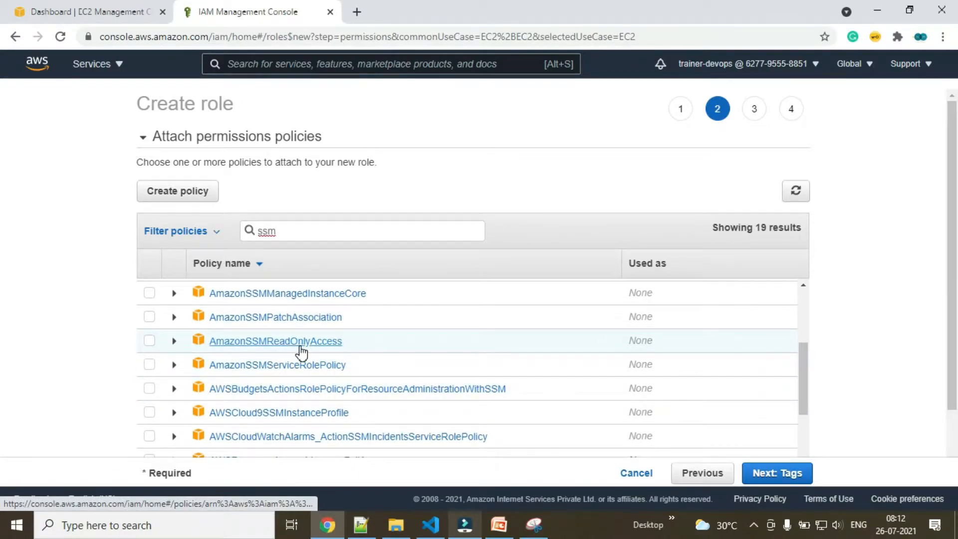
pyautogui.scroll(2, 307, 311)
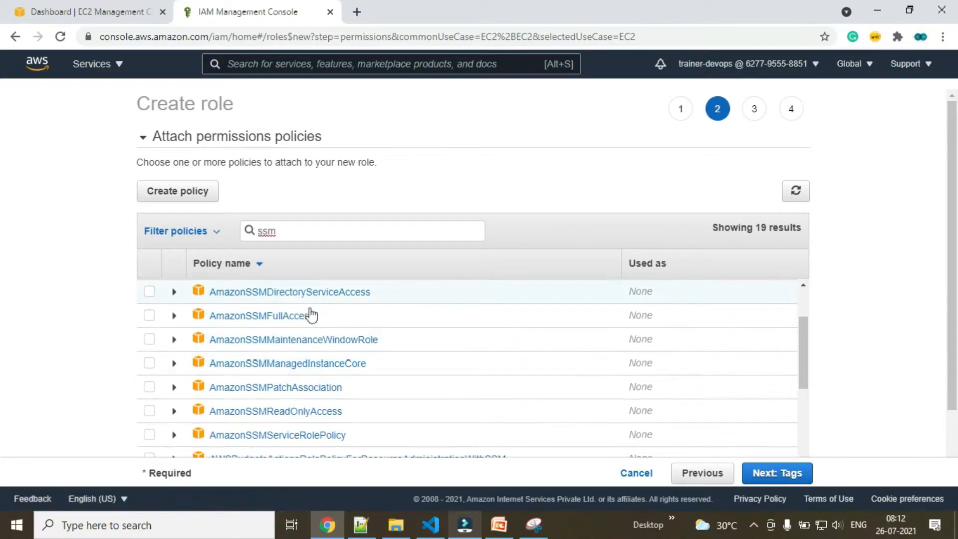
pyautogui.click(150, 315)
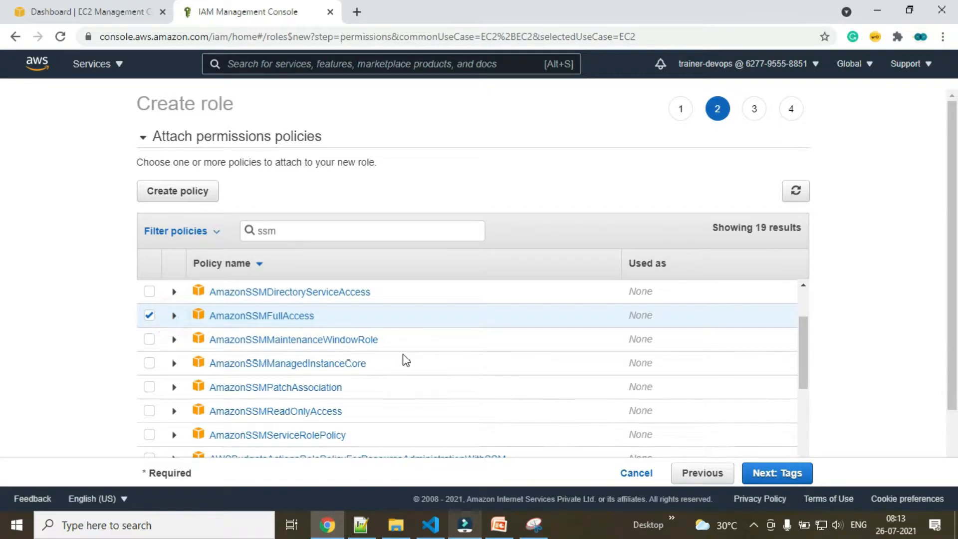
# - Examine the JSON of the AmazonSSMFullAccess policy, including its allowed actions and resources, and collapse its details
pyautogui.scroll(-3, 402, 360)
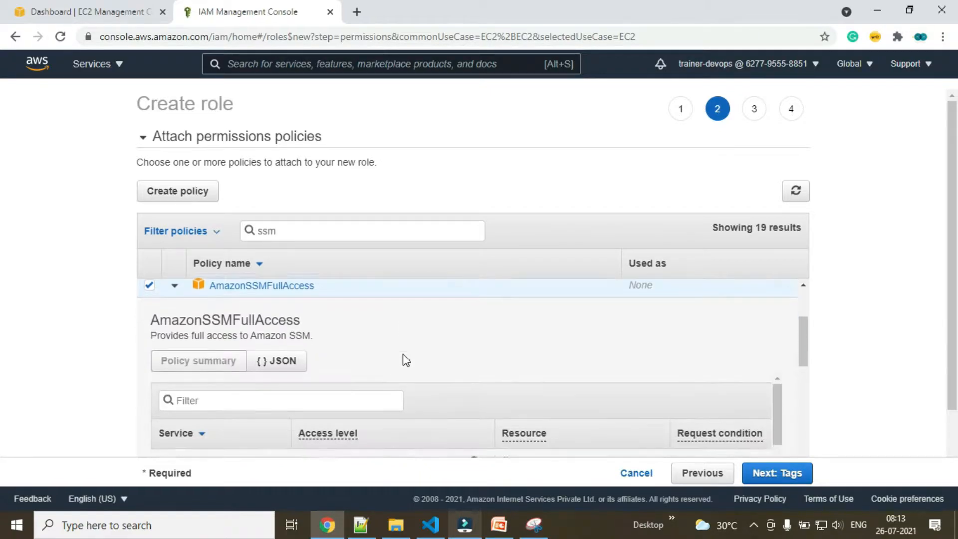
pyautogui.scroll(1, 308, 325)
pyautogui.click(287, 323)
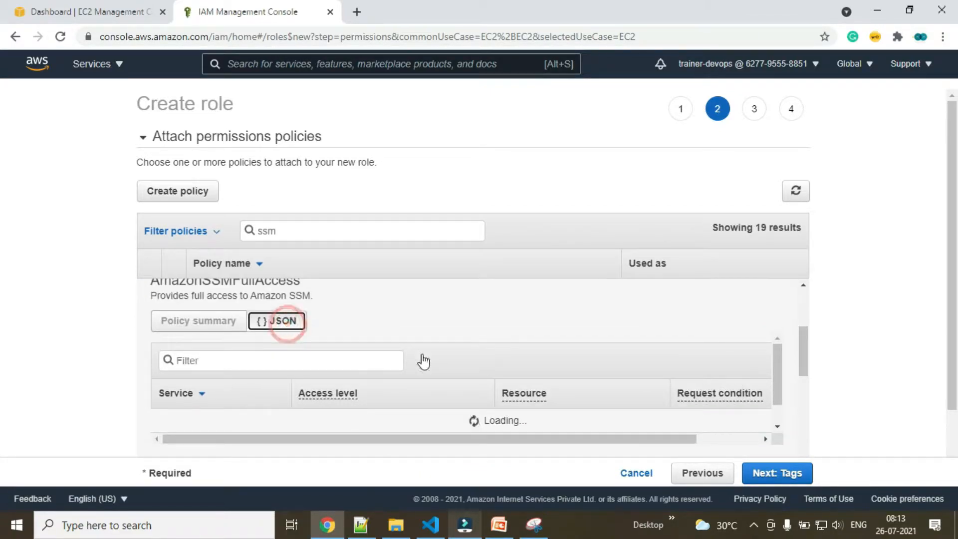
pyautogui.scroll(-1, 423, 355)
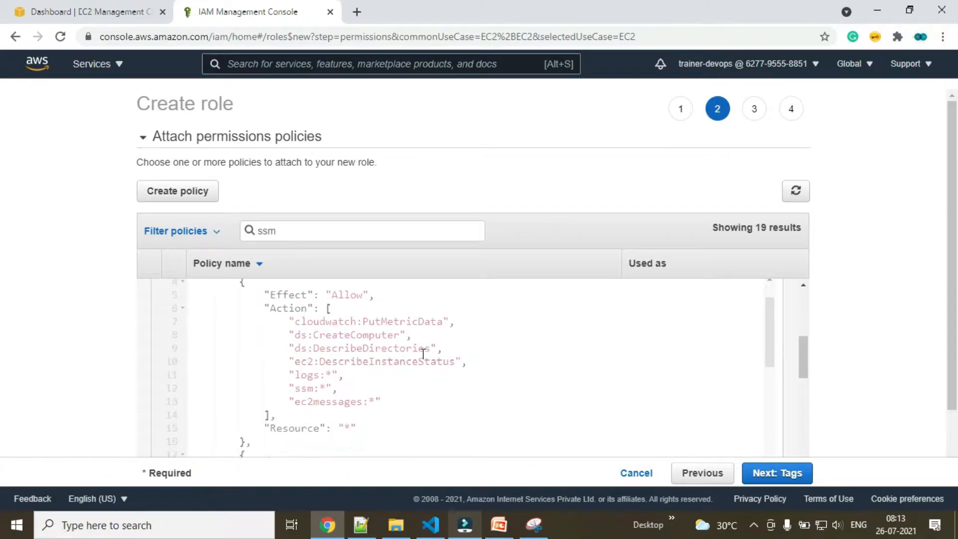
pyautogui.click(300, 324)
pyautogui.moveTo(368, 322); pyautogui.dragTo(413, 337)
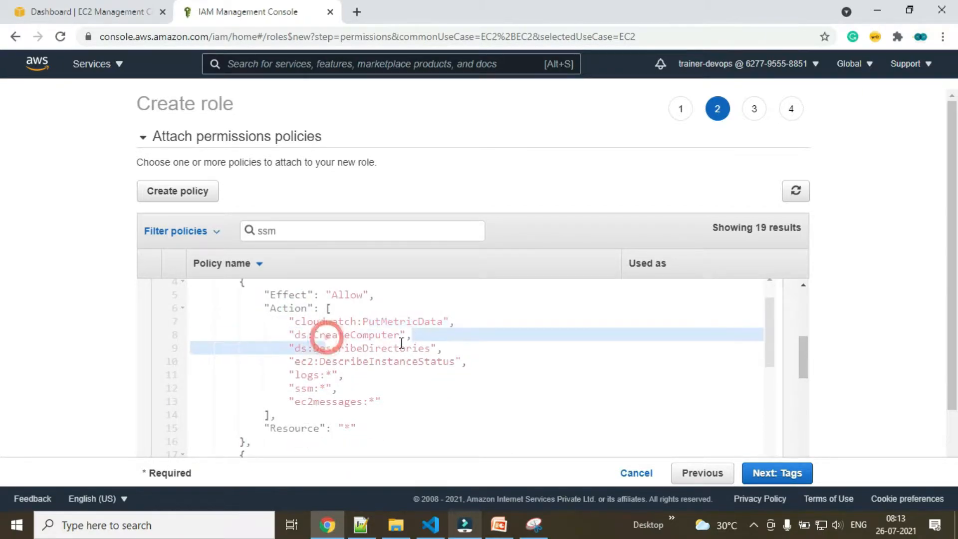
pyautogui.moveTo(323, 348); pyautogui.dragTo(428, 349)
pyautogui.moveTo(321, 361); pyautogui.dragTo(419, 363)
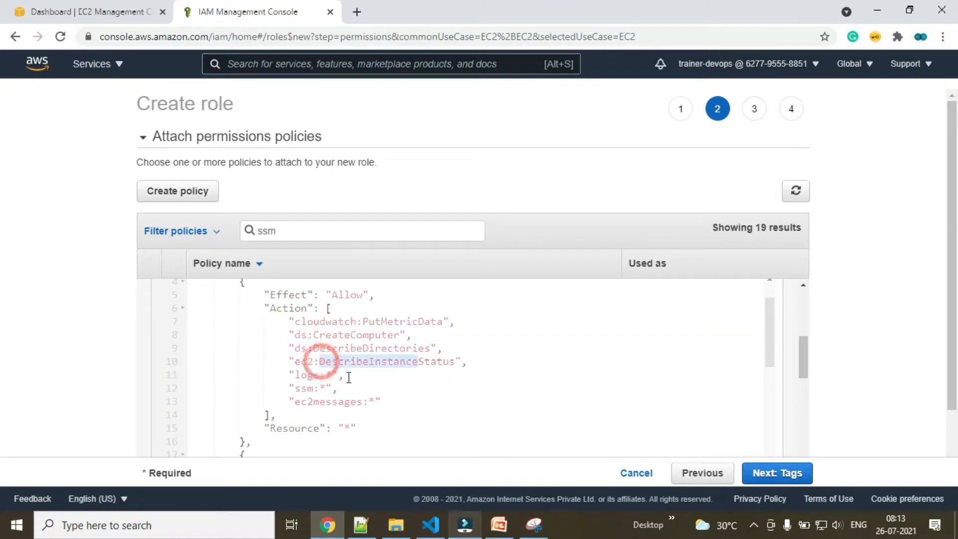
pyautogui.moveTo(308, 378); pyautogui.dragTo(359, 402)
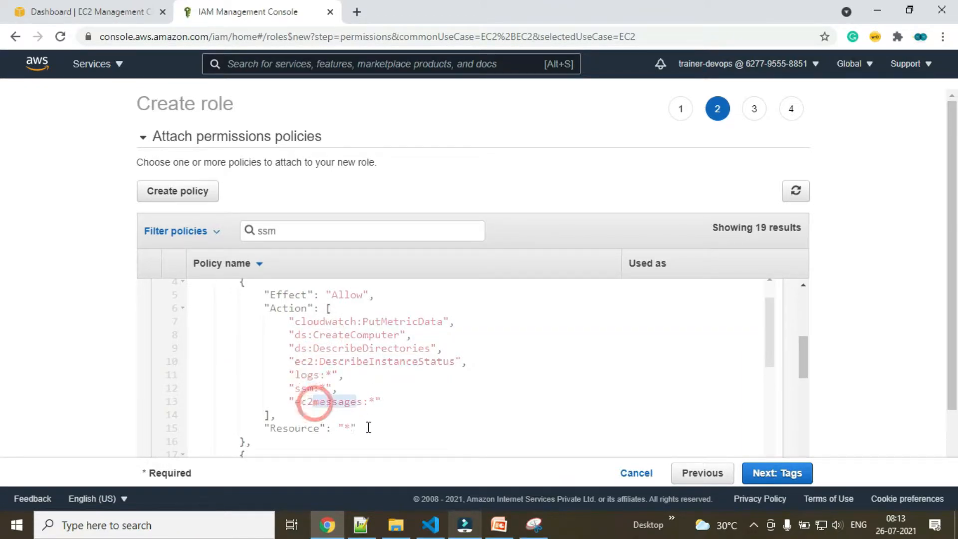
pyautogui.scroll(5, 390, 436)
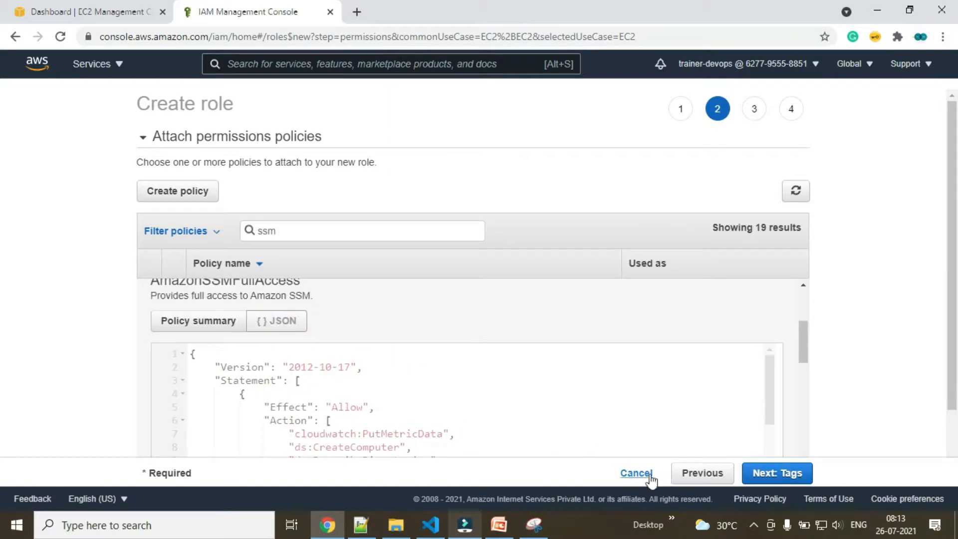
pyautogui.scroll(-3, 732, 397)
pyautogui.scroll(-10, 712, 422)
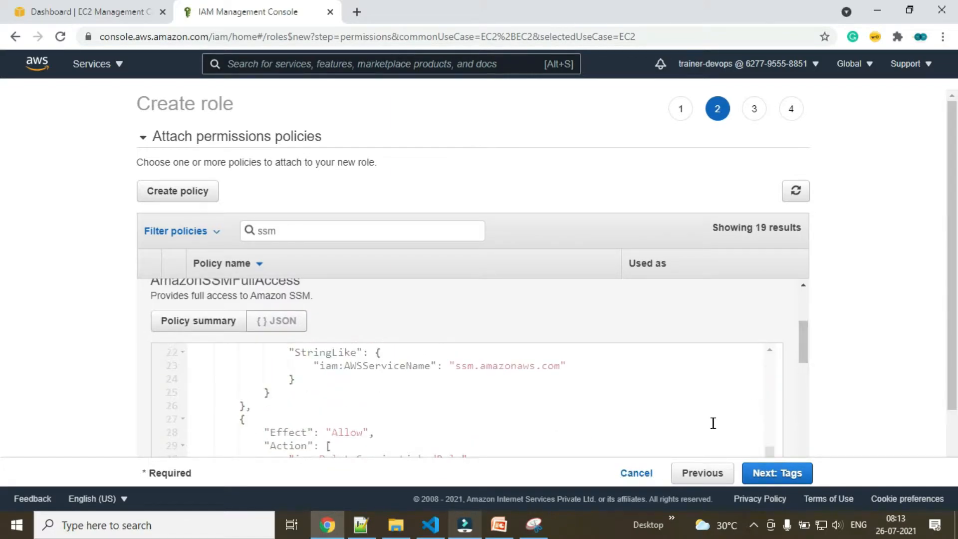
pyautogui.scroll(6, 680, 425)
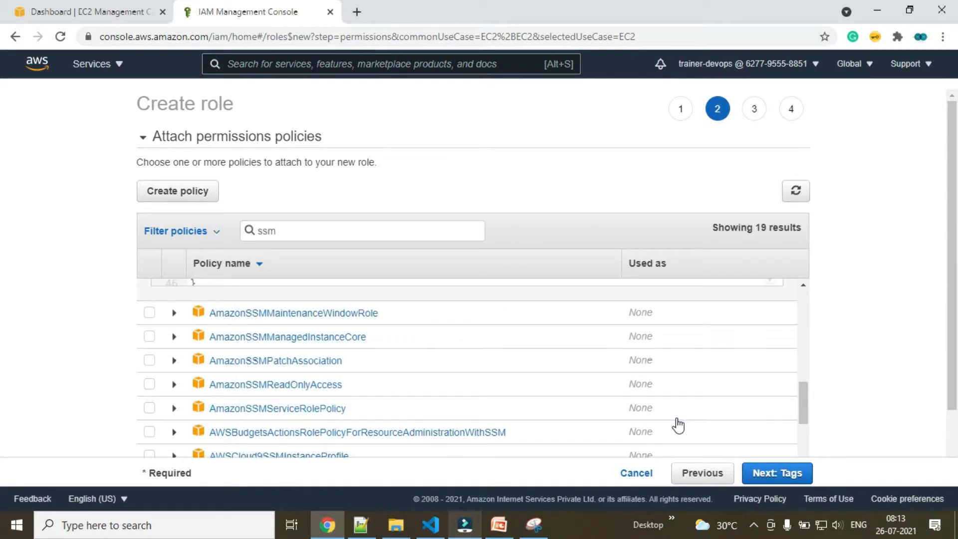
pyautogui.moveTo(298, 312); pyautogui.dragTo(477, 348)
pyautogui.scroll(3, 501, 371)
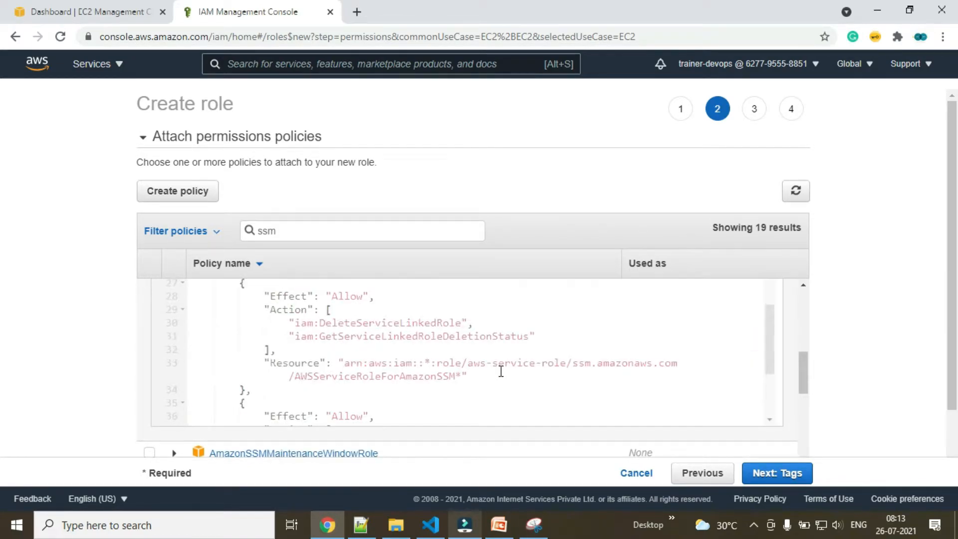
pyautogui.moveTo(387, 361); pyautogui.dragTo(525, 384)
pyautogui.click(542, 389)
pyautogui.scroll(4, 529, 361)
pyautogui.scroll(10, 528, 361)
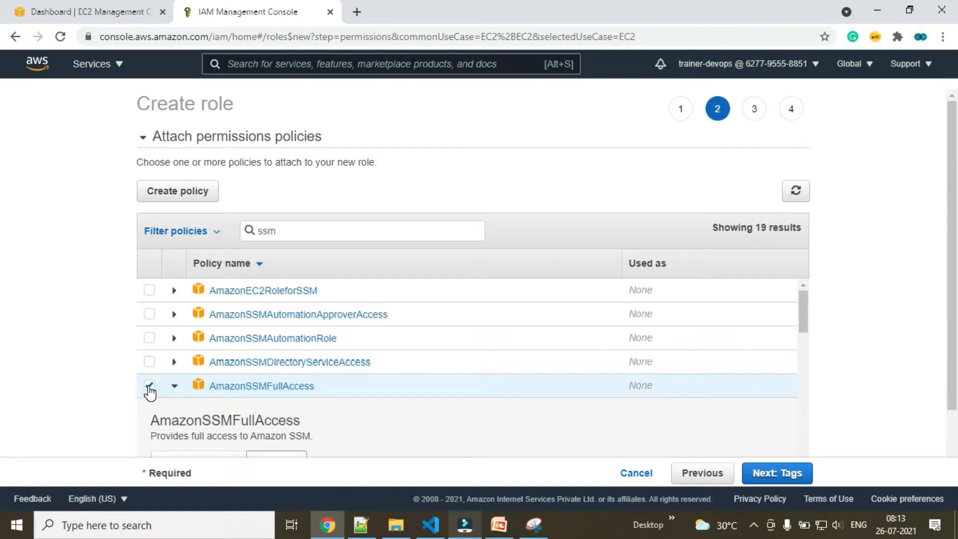
pyautogui.click(174, 387)
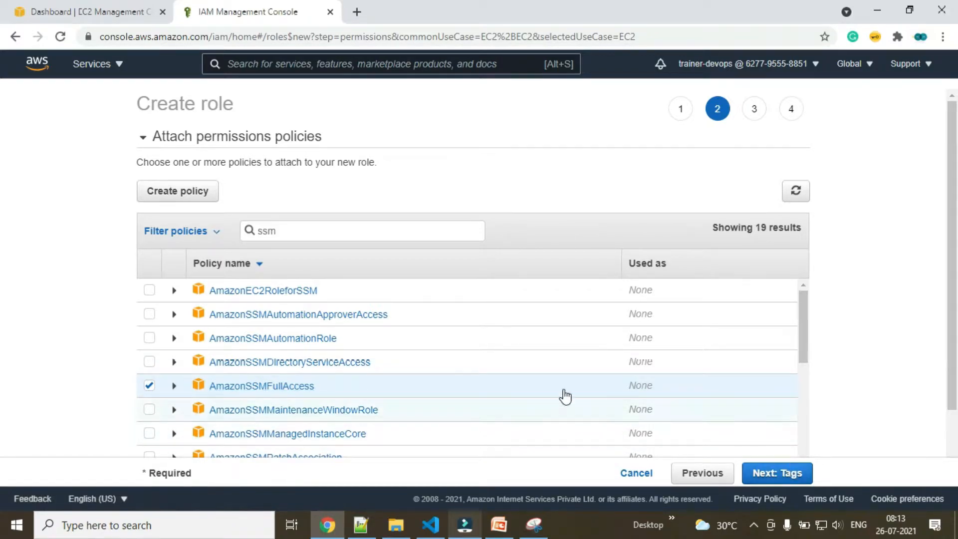
# - Skip the tags, name the role ec2-role-ssm-managedinstance and create it
pyautogui.click(785, 474)
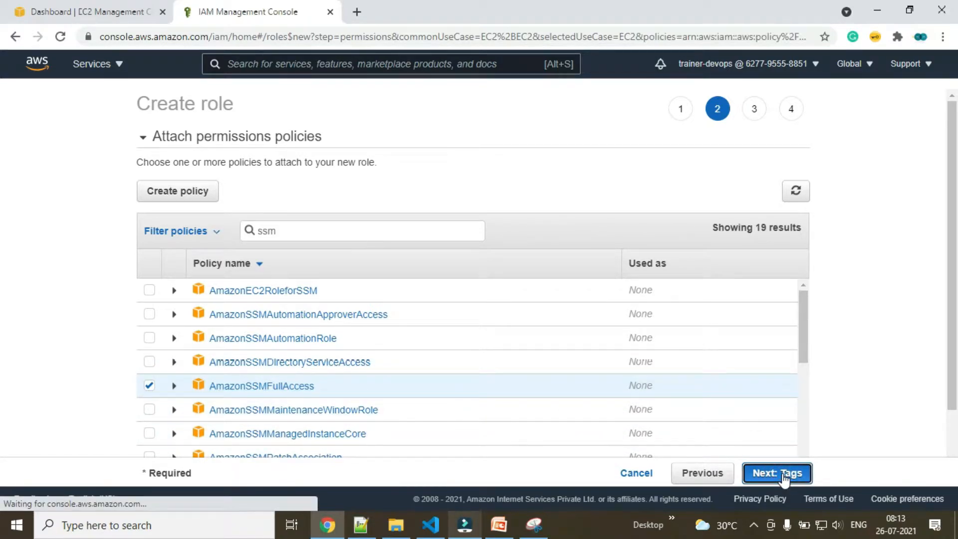
pyautogui.click(783, 475)
pyautogui.click(444, 189)
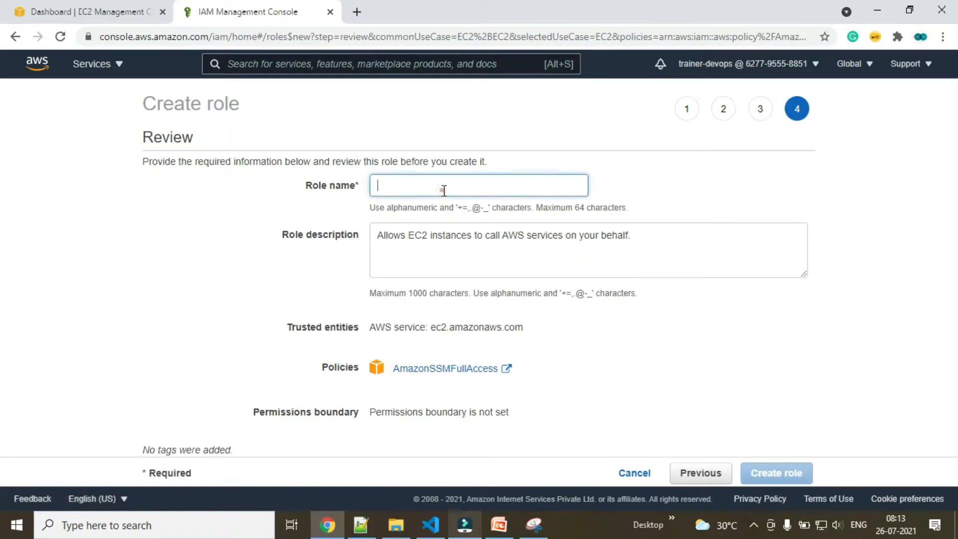
pyautogui.write('sm-managedinstance')
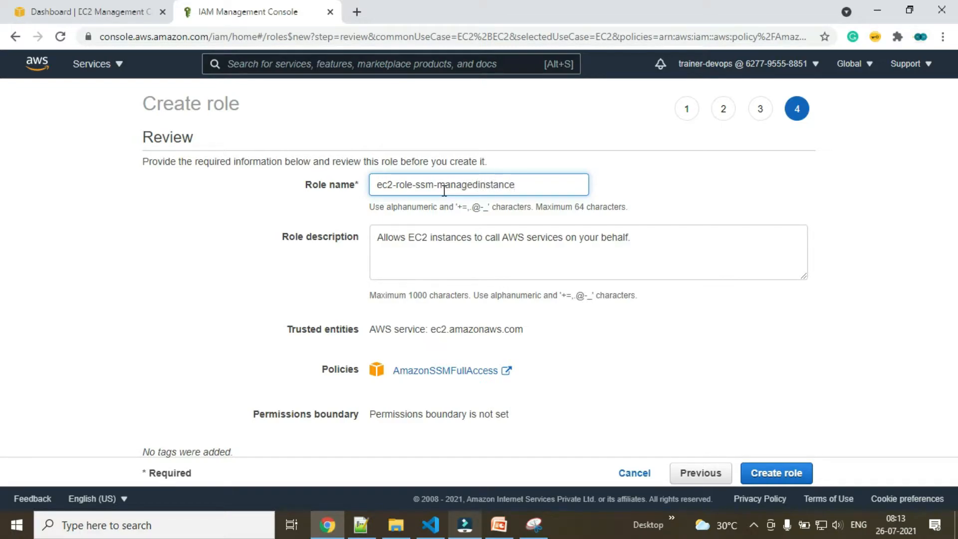
pyautogui.click(751, 482)
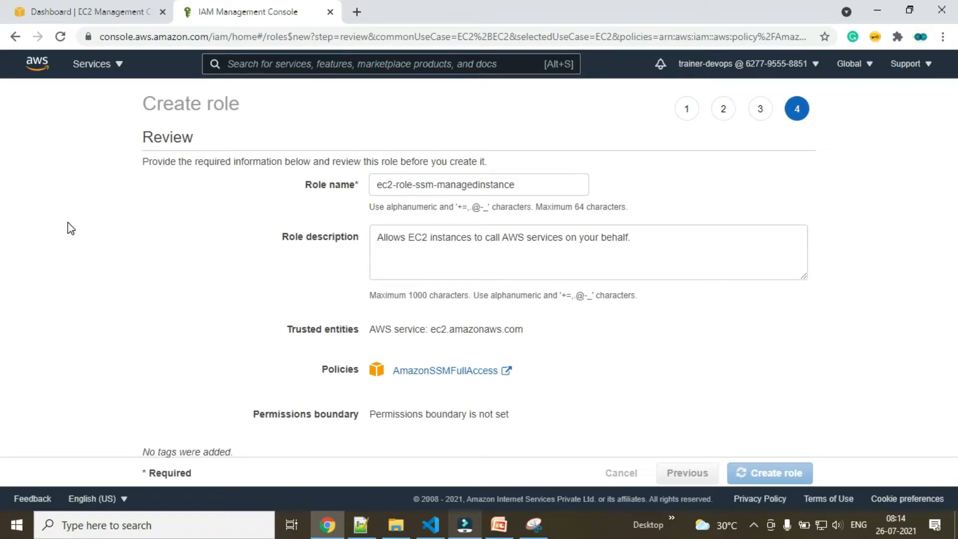
# - Switch to the EC2 dashboard and dismiss the open service search results
pyautogui.click(94, 16)
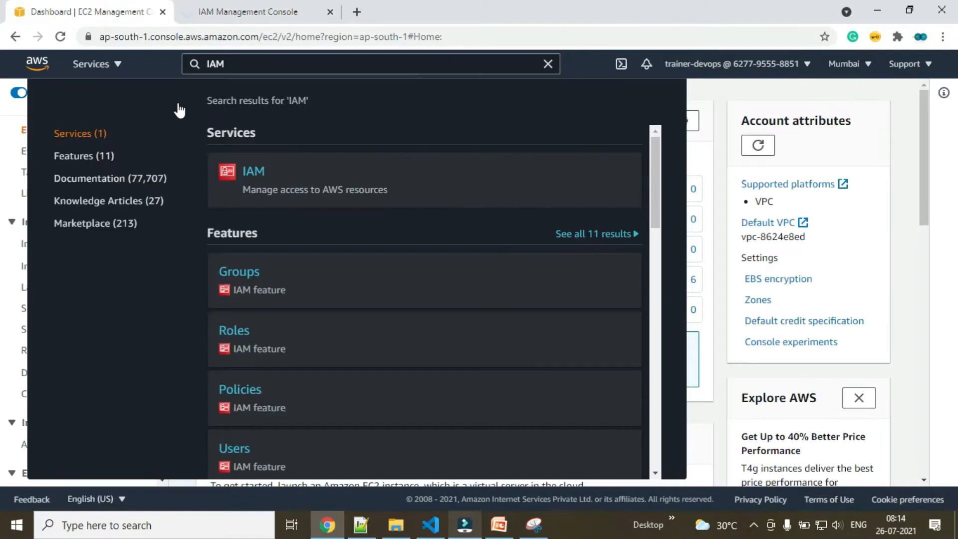
pyautogui.doubleClick(83, 65)
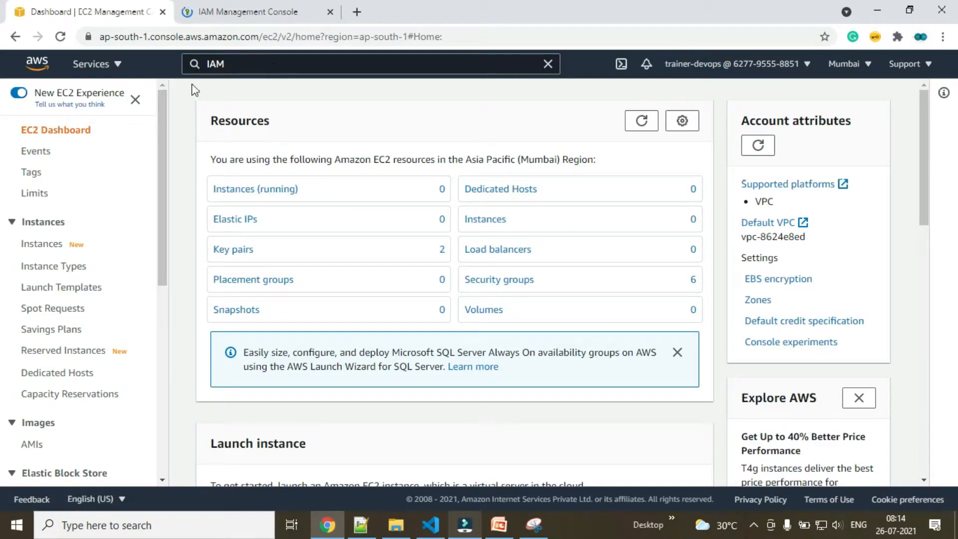
pyautogui.moveTo(103, 36); pyautogui.dragTo(198, 37)
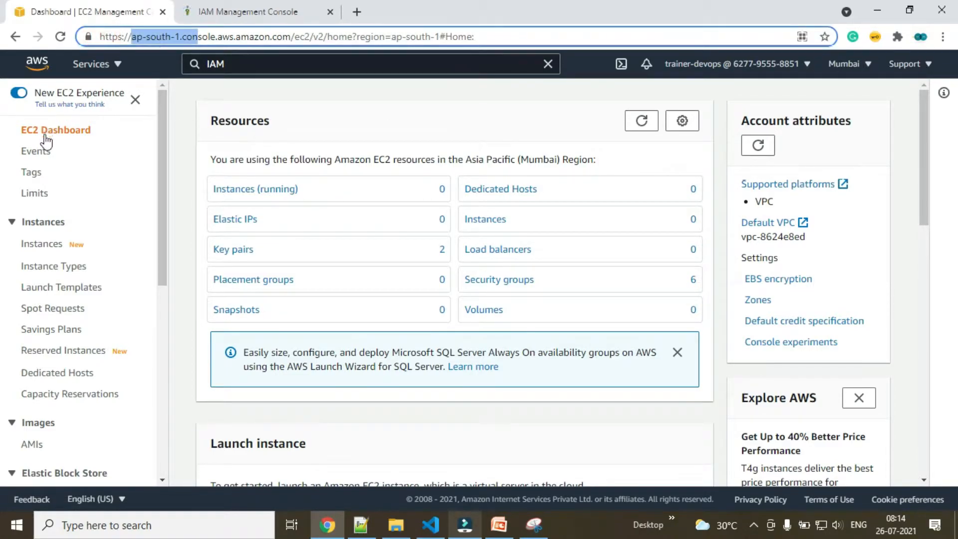
pyautogui.click(249, 64)
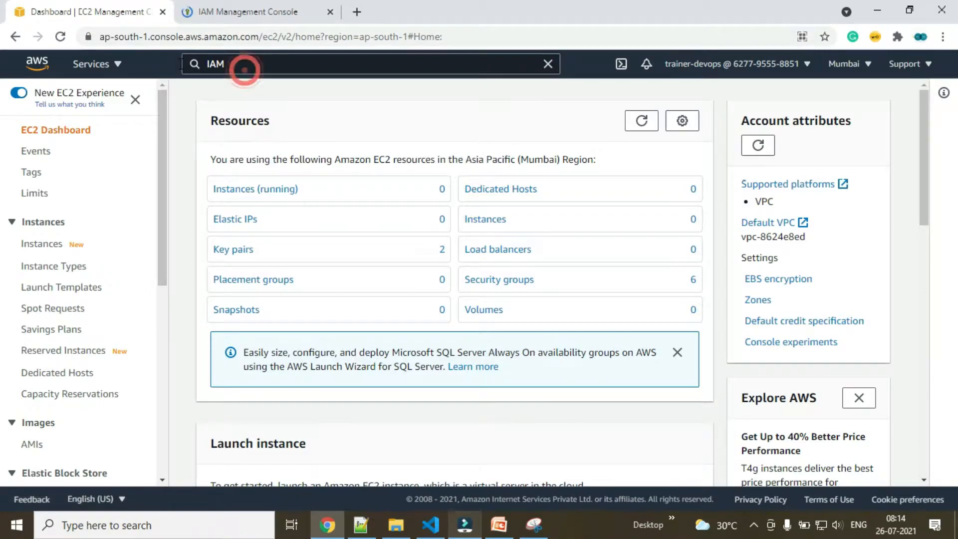
pyautogui.click(99, 63)
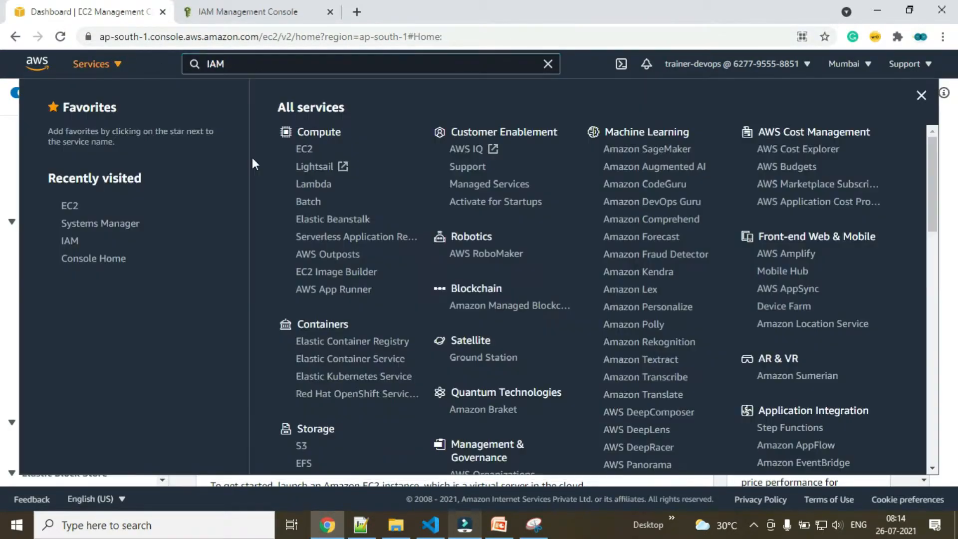
pyautogui.click(86, 68)
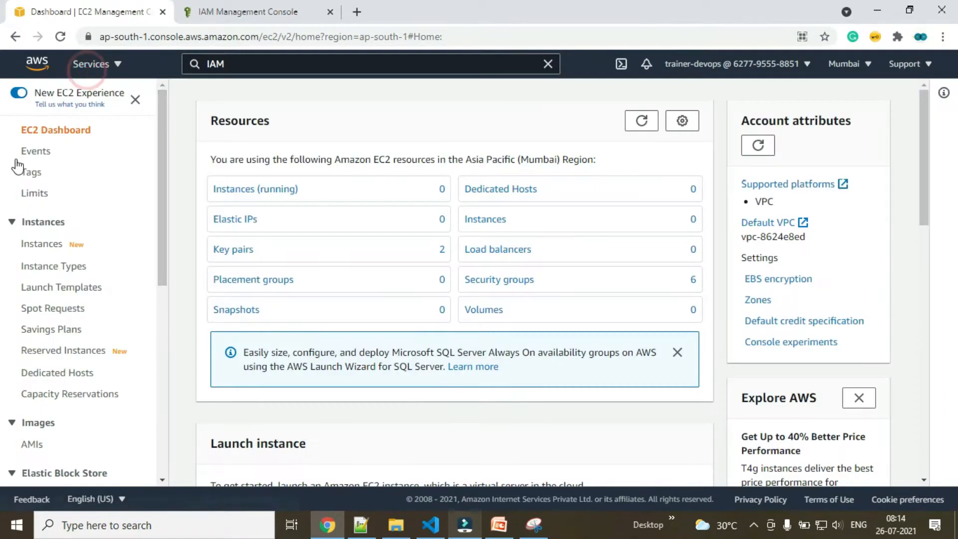
# - List the EC2 instances without the running-state filter and start a new instance launch from the 64-bit (x86) Amazon Linux 2 AMI
pyautogui.click(248, 199)
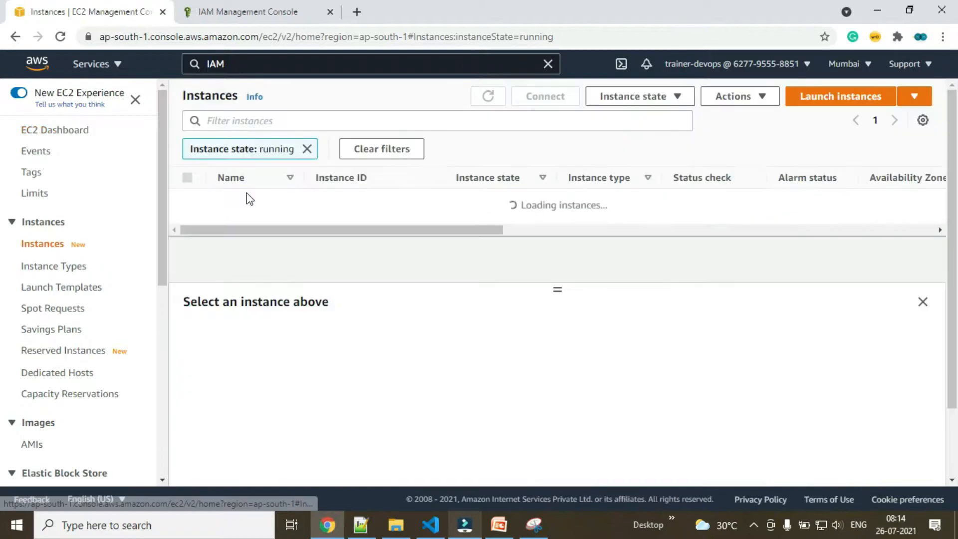
pyautogui.click(306, 149)
pyautogui.click(832, 100)
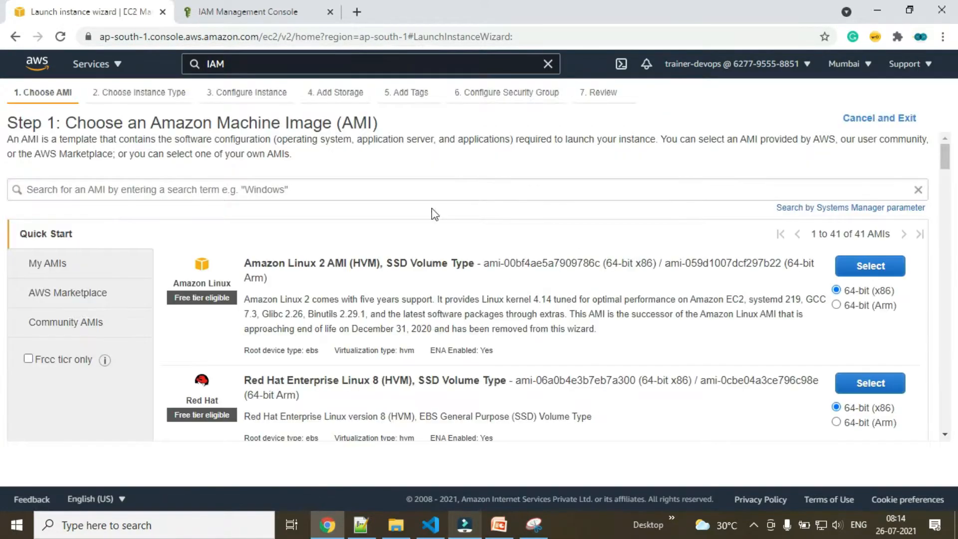
pyautogui.moveTo(244, 262); pyautogui.dragTo(328, 261)
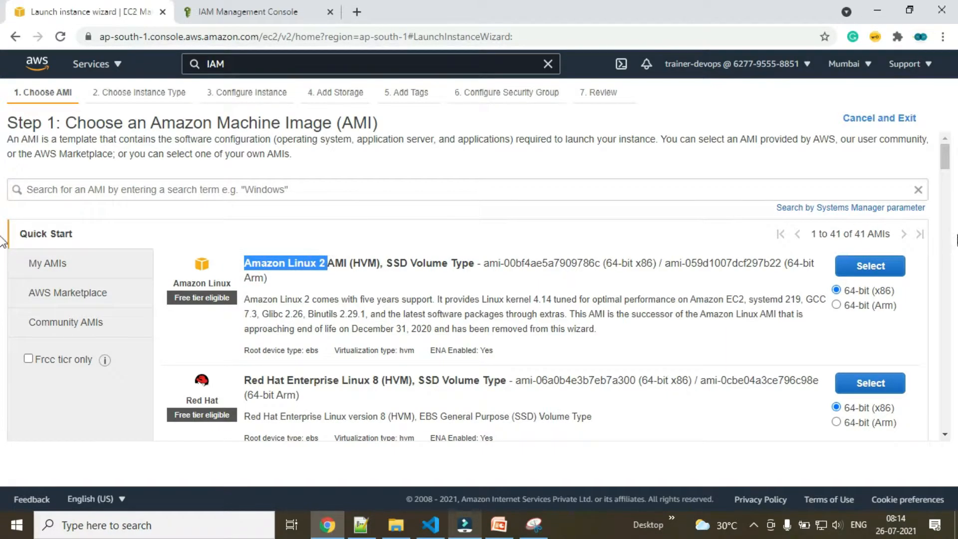
pyautogui.click(859, 272)
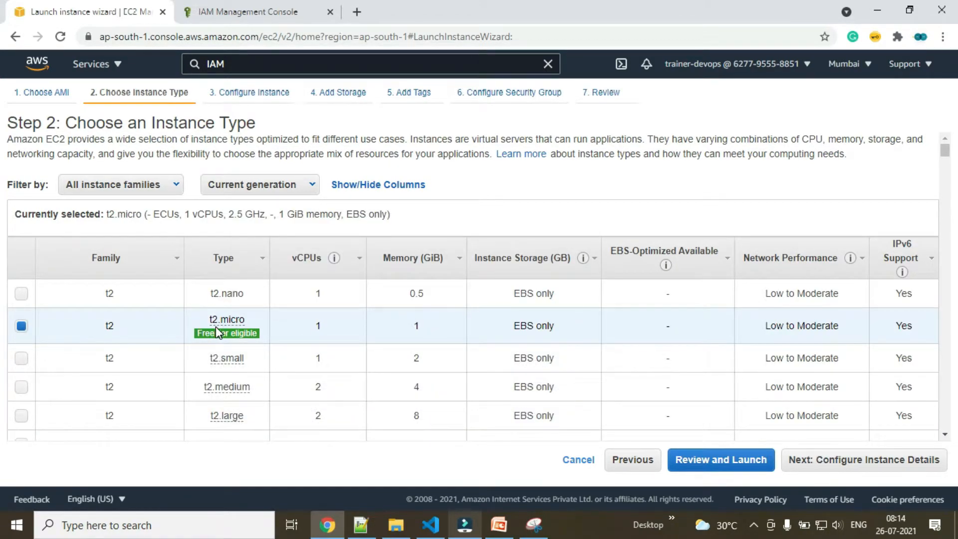
# - Keep the t2.micro instance type, set the number of instances to 2 and leave the user data empty
pyautogui.moveTo(233, 335)
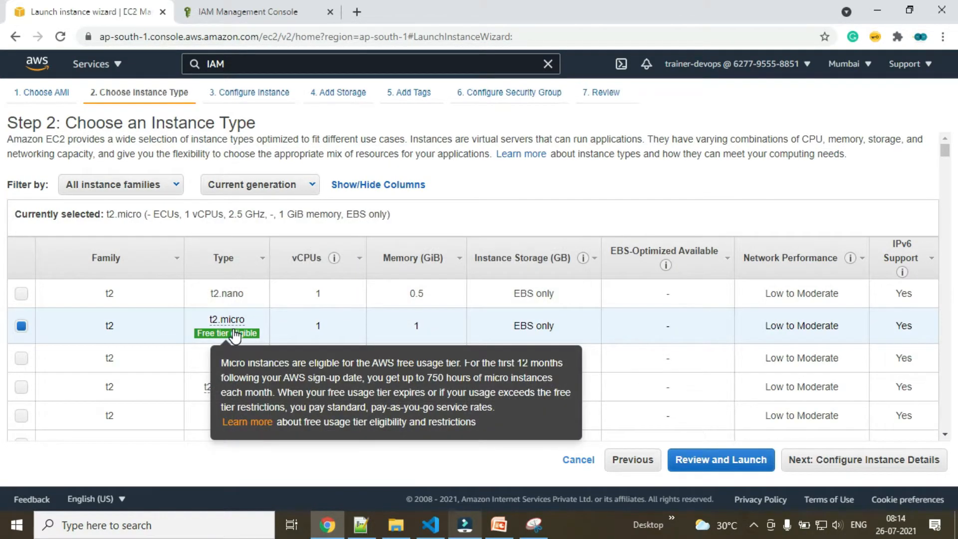
pyautogui.click(259, 93)
pyautogui.doubleClick(262, 179)
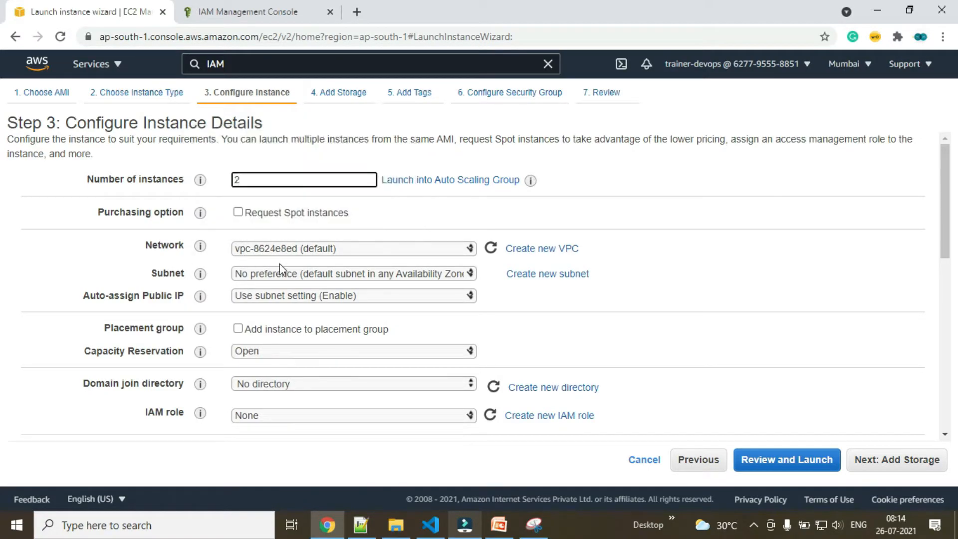
pyautogui.scroll(-10, 280, 272)
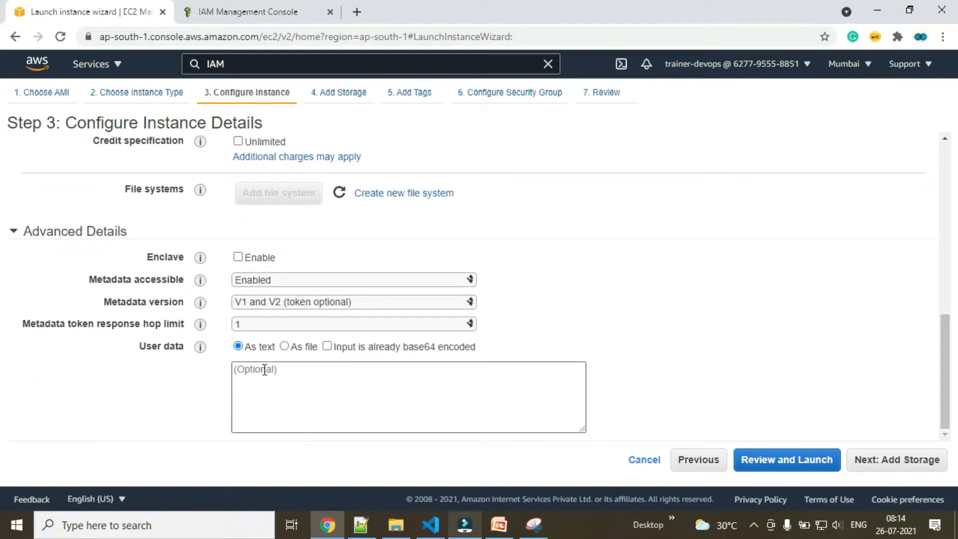
pyautogui.click(160, 345)
pyautogui.click(289, 397)
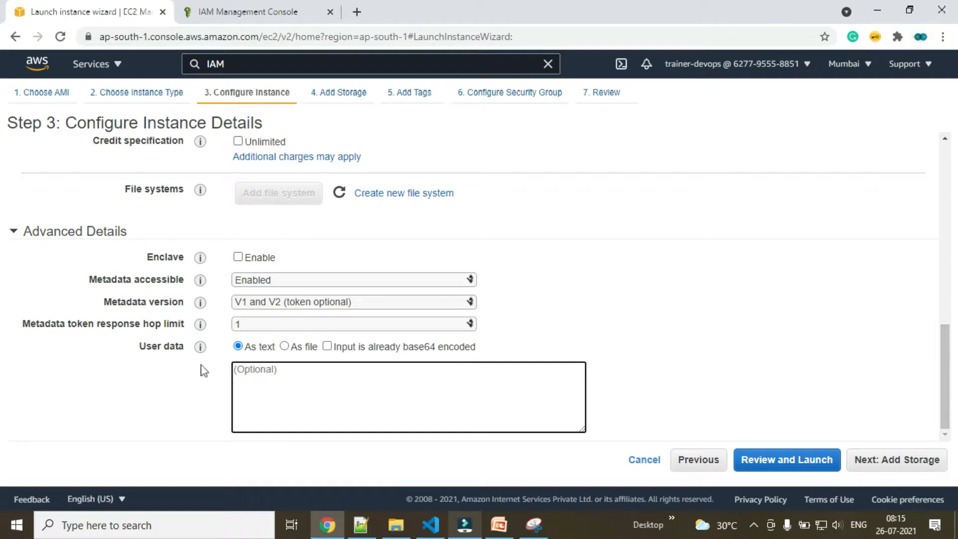
pyautogui.scroll(10, 410, 364)
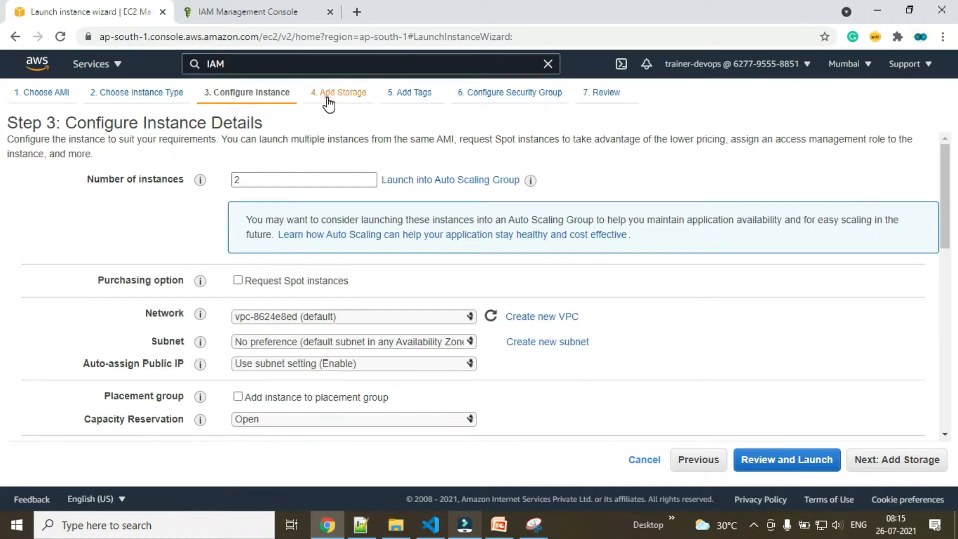
# - Keep the default storage and add the instance tags Name = linux-machine-01 and env = dev
pyautogui.click(329, 94)
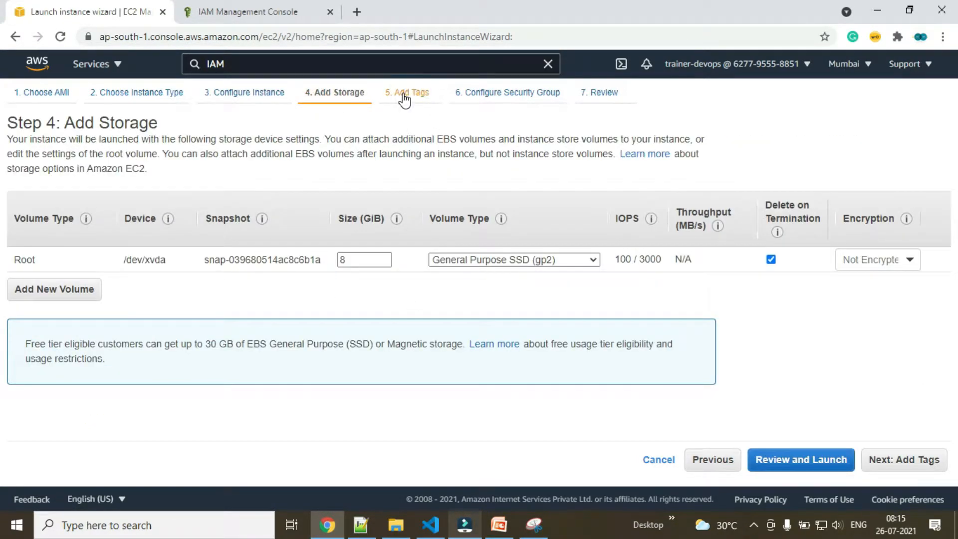
pyautogui.click(402, 92)
pyautogui.click(475, 274)
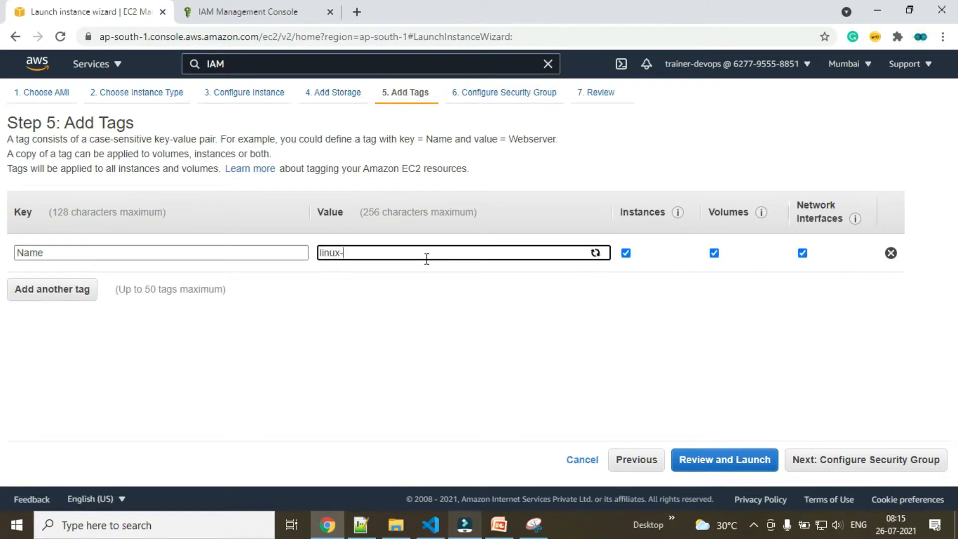
pyautogui.write('linux-machine-01')
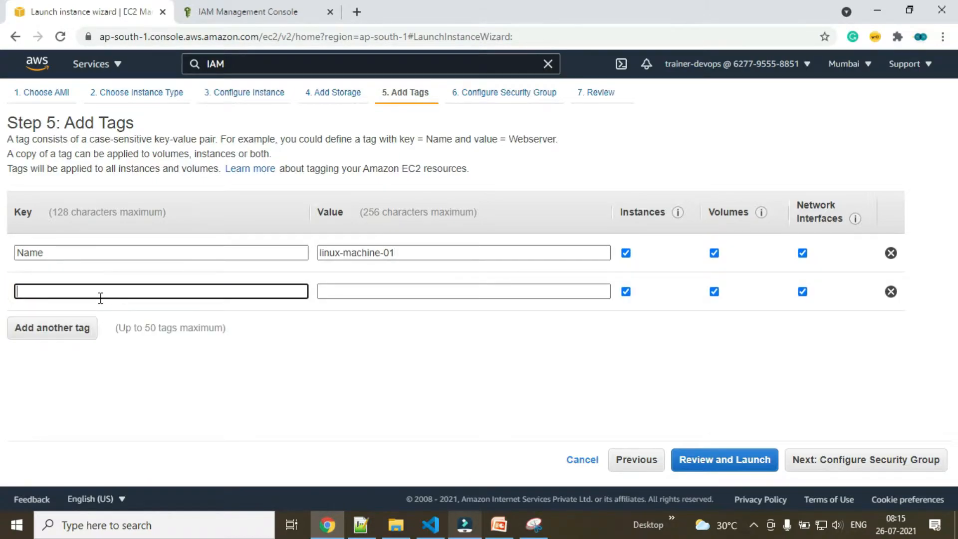
pyautogui.write('env')
pyautogui.press('Tab')
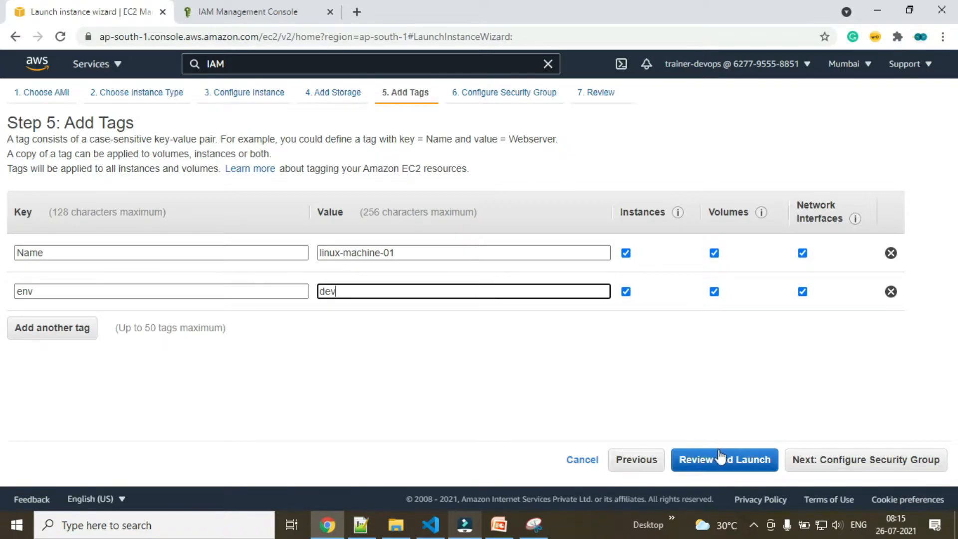
# - Assign the existing All ports security group and proceed to the launch review
pyautogui.click(847, 459)
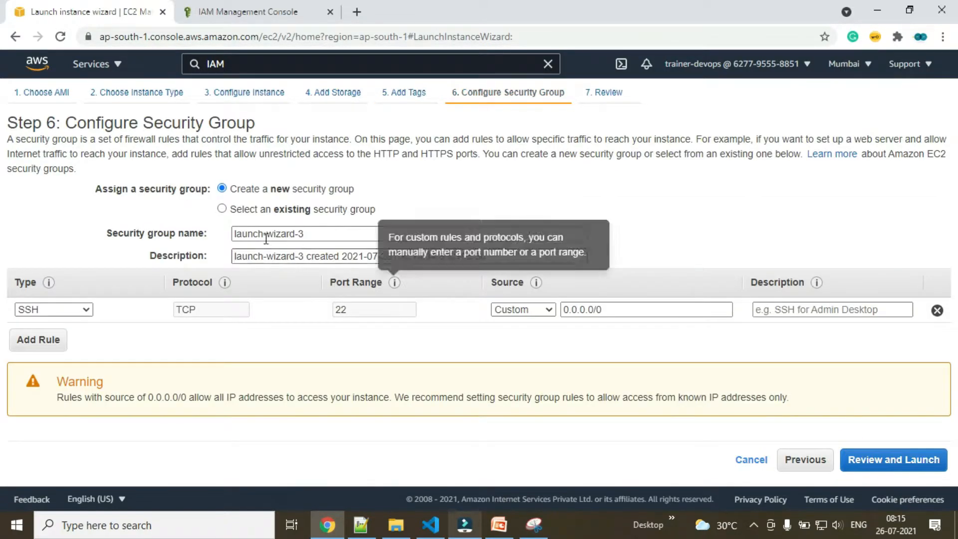
pyautogui.click(221, 209)
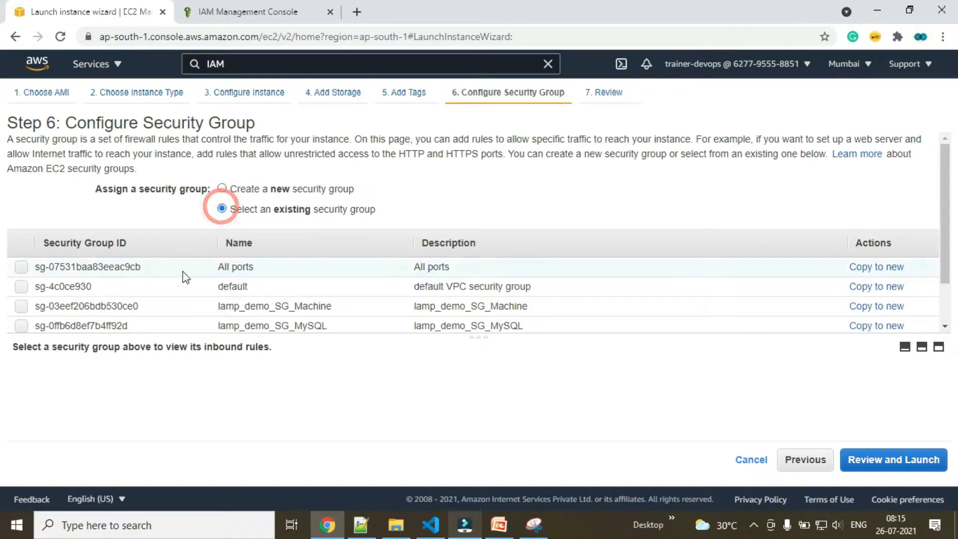
pyautogui.click(22, 268)
pyautogui.click(917, 464)
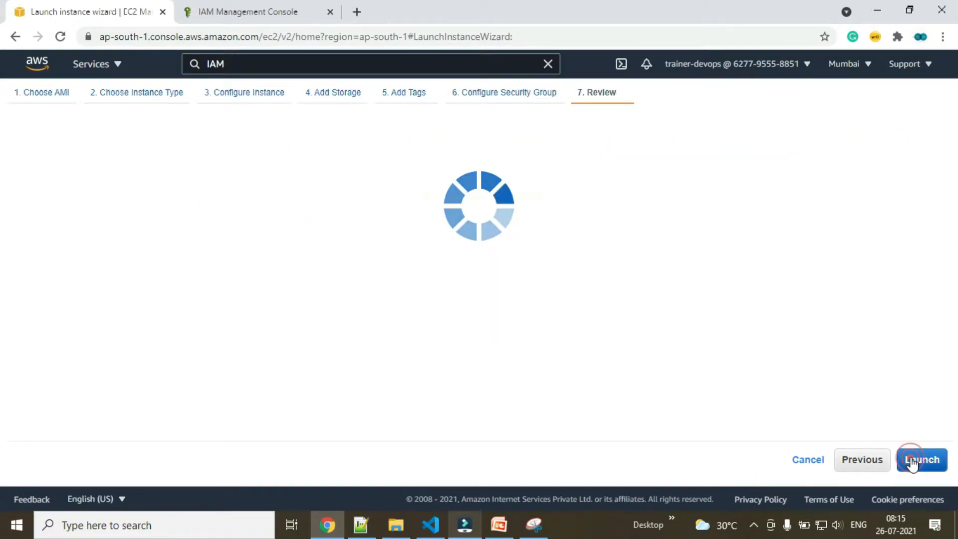
# - Launch the instances with the existing lamp key pair, acknowledging access to its private key file
pyautogui.click(919, 461)
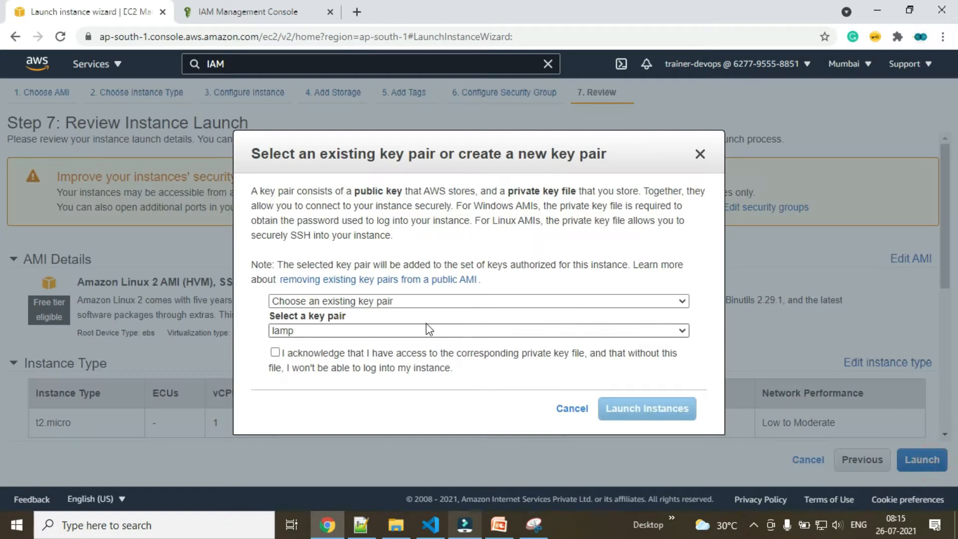
pyautogui.click(275, 352)
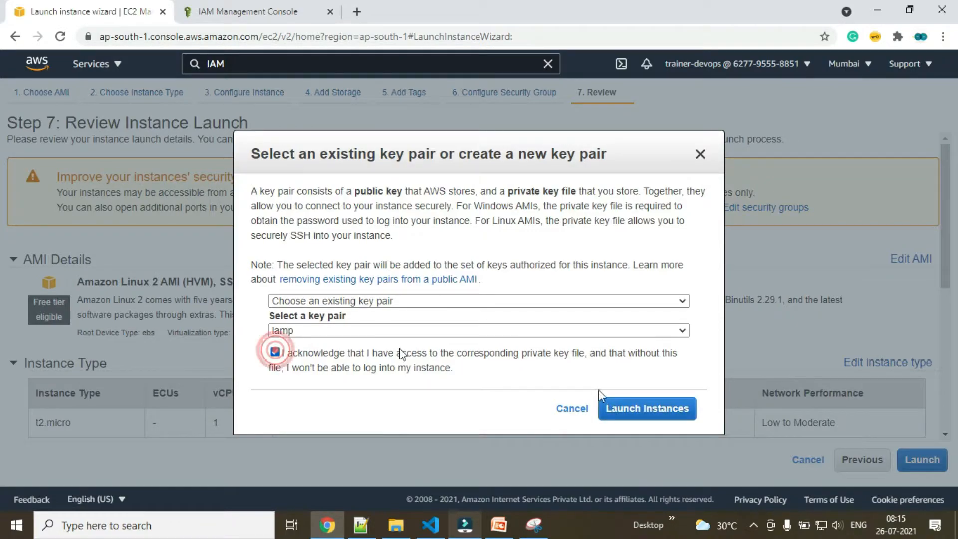
pyautogui.click(664, 409)
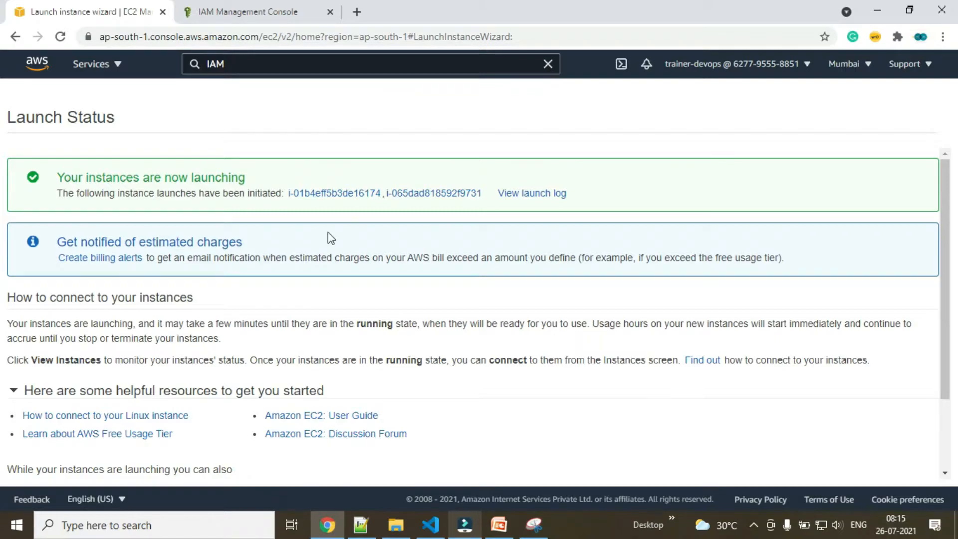
# - Return to the EC2 dashboard from the launch status page and list the running instances
pyautogui.moveTo(84, 177); pyautogui.dragTo(247, 178)
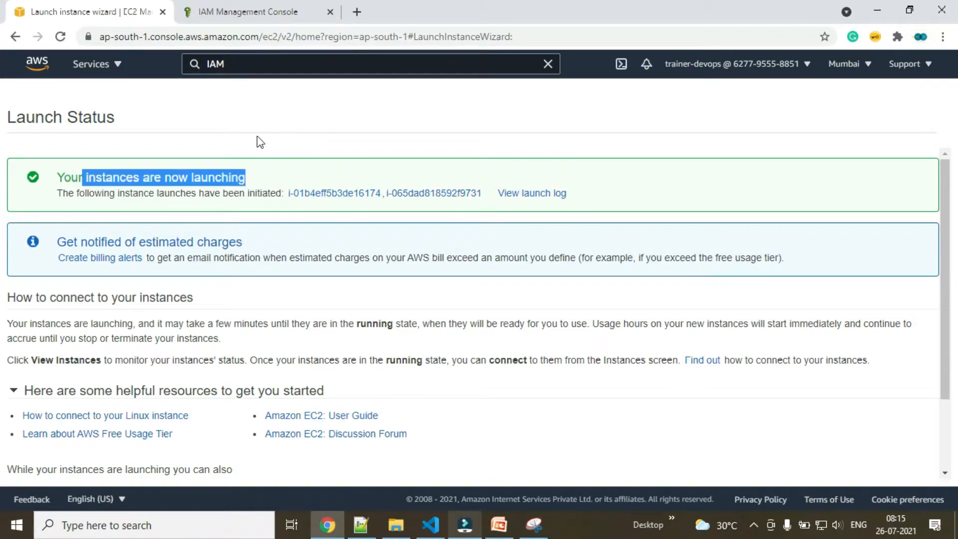
pyautogui.click(95, 66)
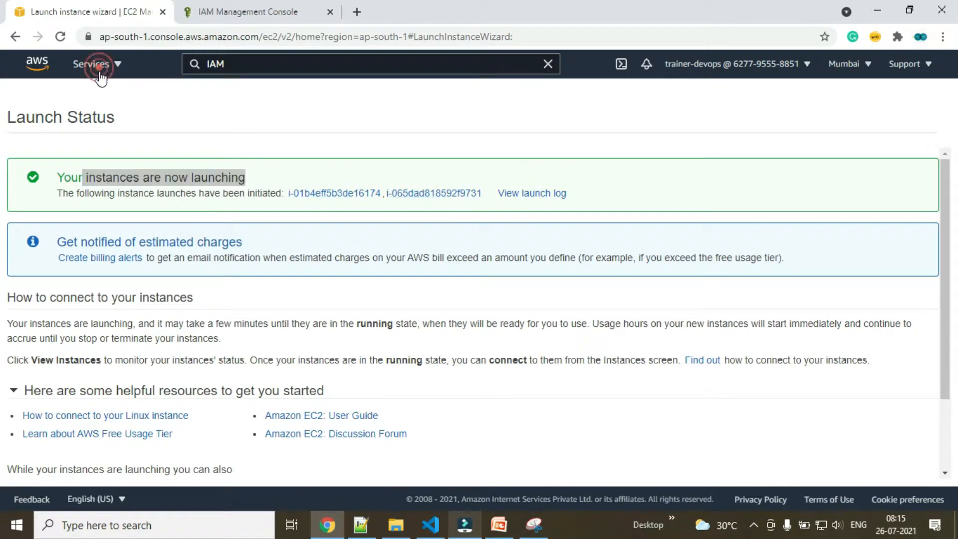
pyautogui.click(302, 152)
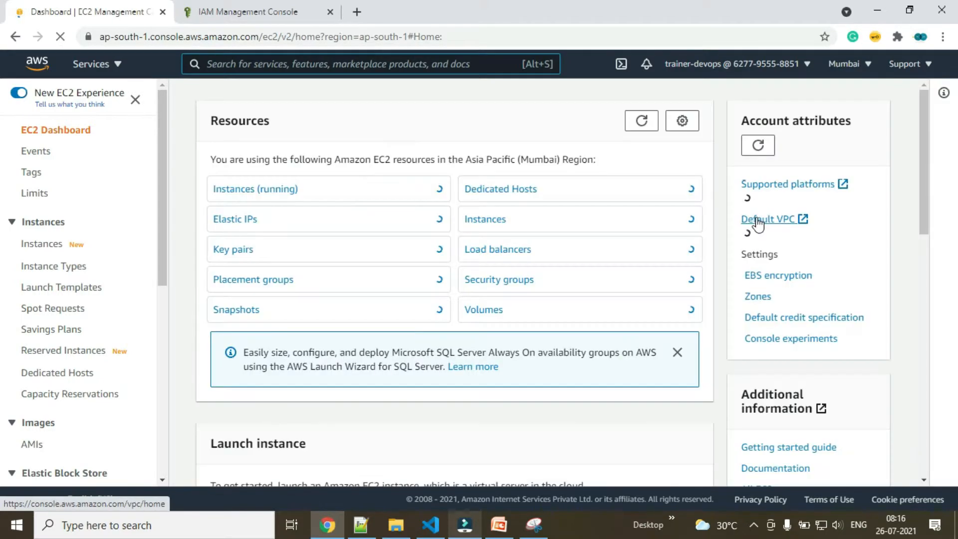
pyautogui.click(248, 190)
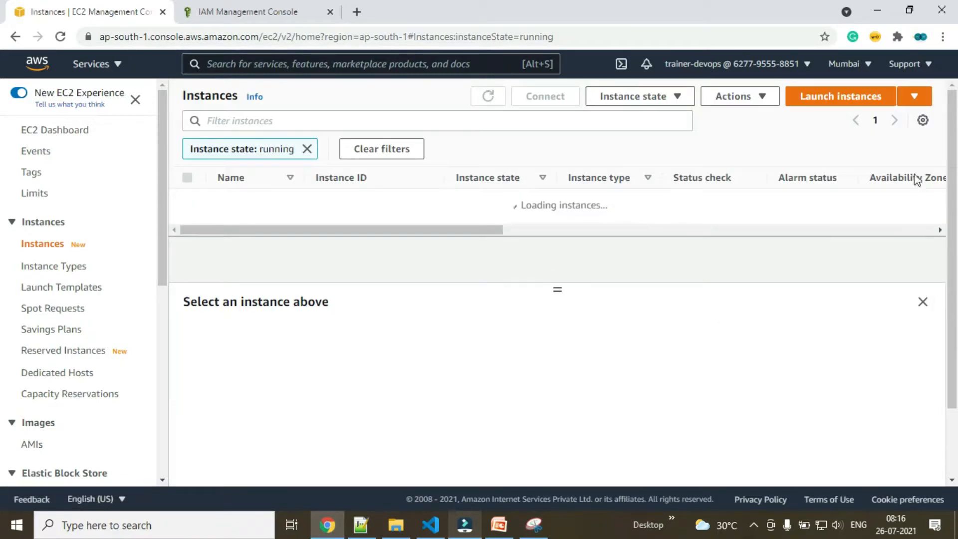
# - Check which IAM roles can be attached in the instance details of a new launch, and cancel the launch wizard
pyautogui.click(848, 106)
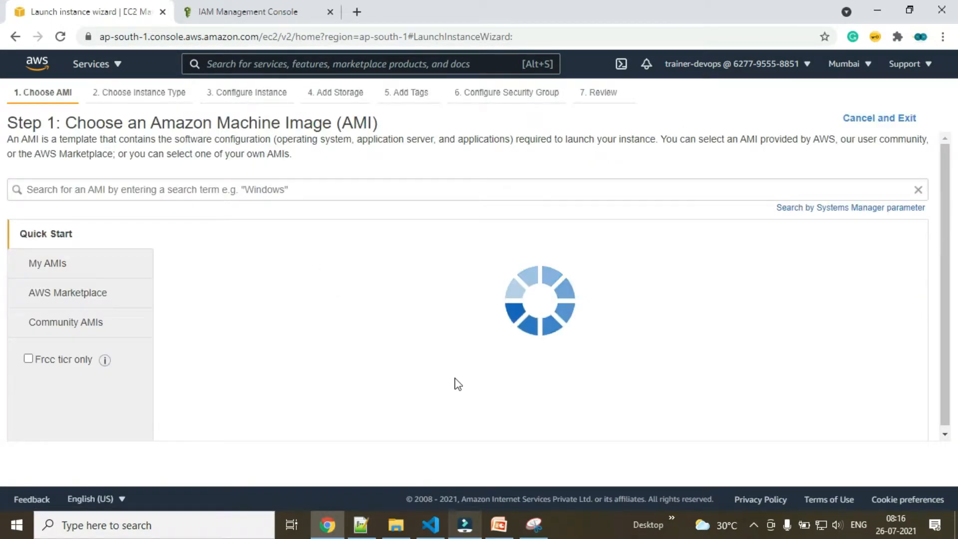
pyautogui.click(869, 267)
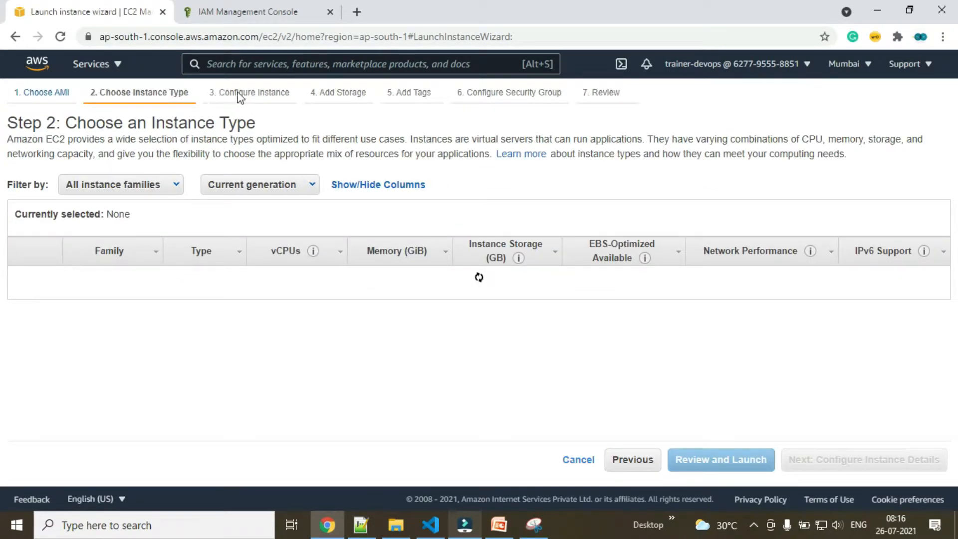
pyautogui.click(261, 91)
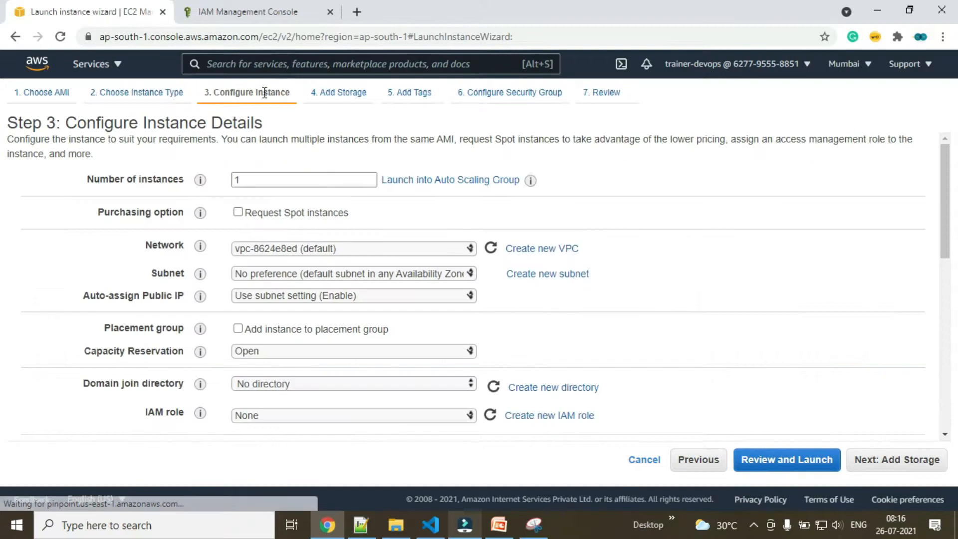
pyautogui.scroll(-1, 348, 277)
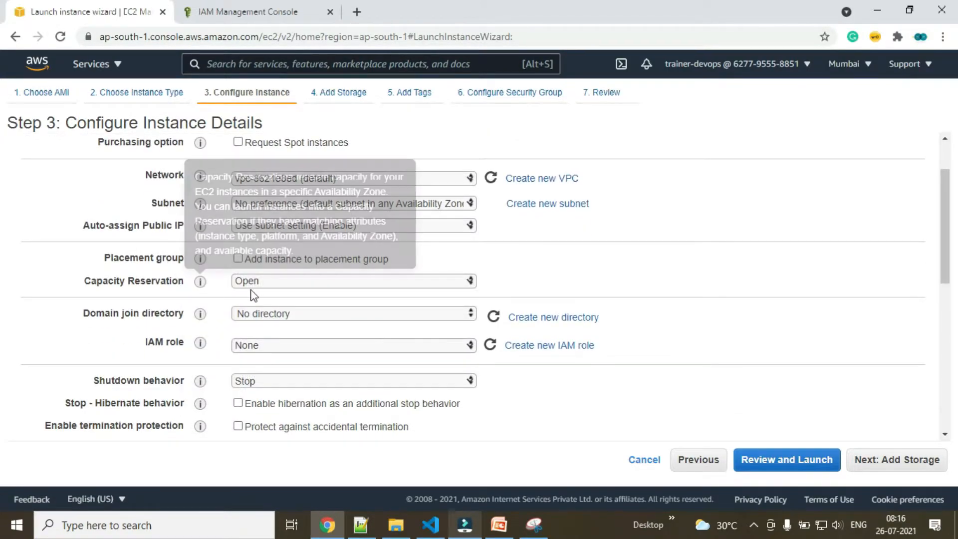
pyautogui.click(272, 345)
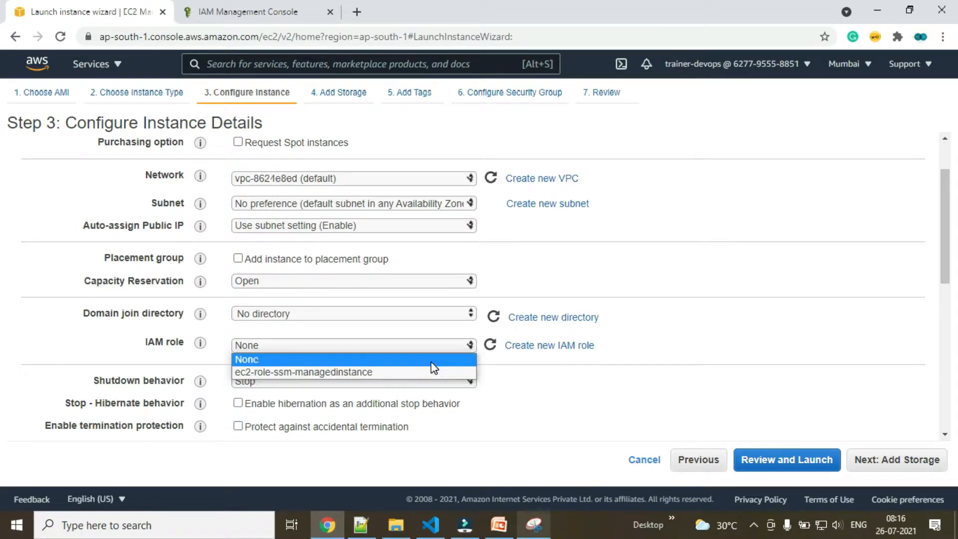
pyautogui.click(639, 365)
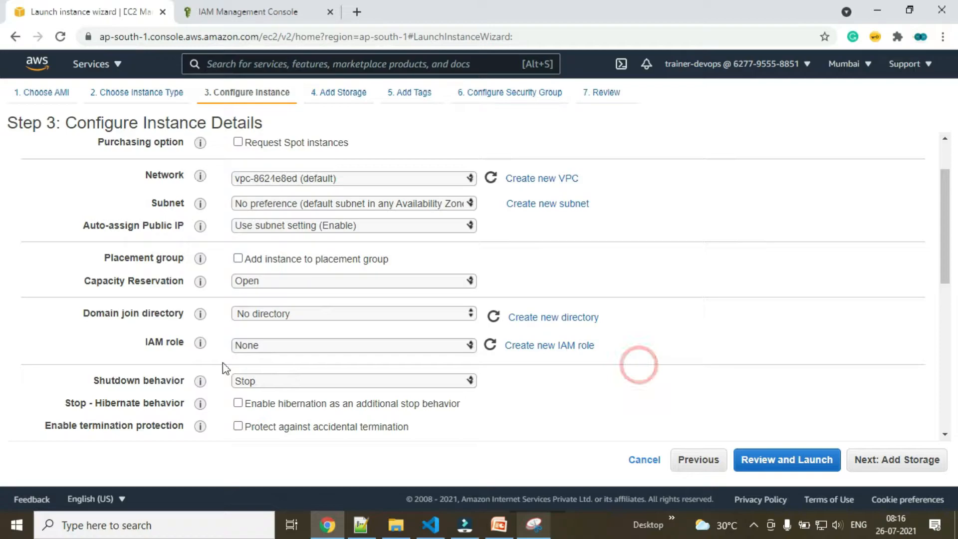
pyautogui.click(265, 345)
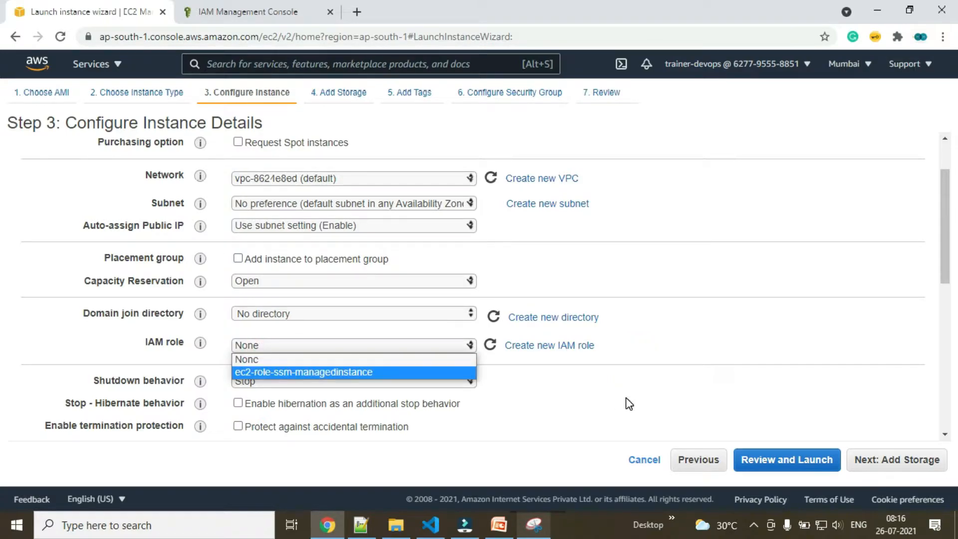
pyautogui.click(641, 460)
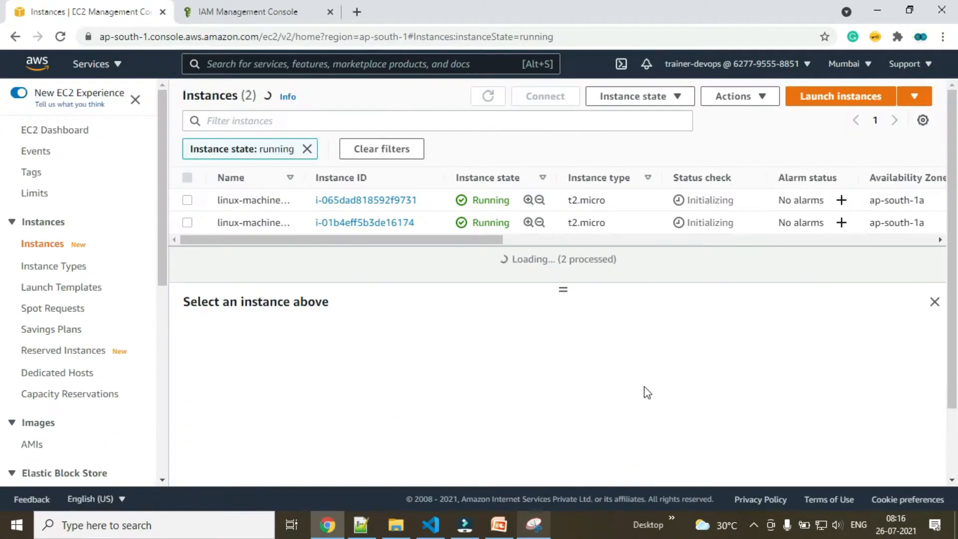
# - Widen the Name column in the instance list and rename the second listed instance as linux-machine-02
pyautogui.doubleClick(301, 180)
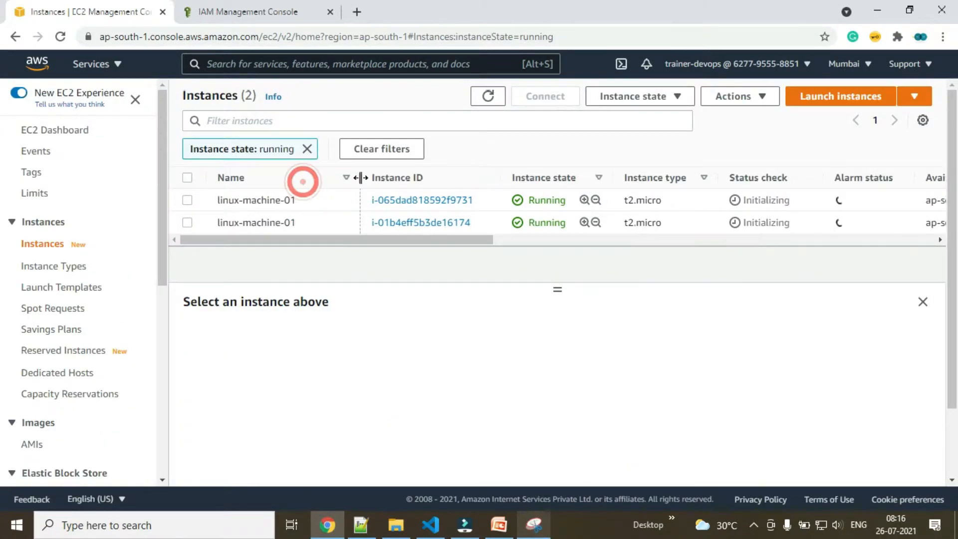
pyautogui.click(304, 222)
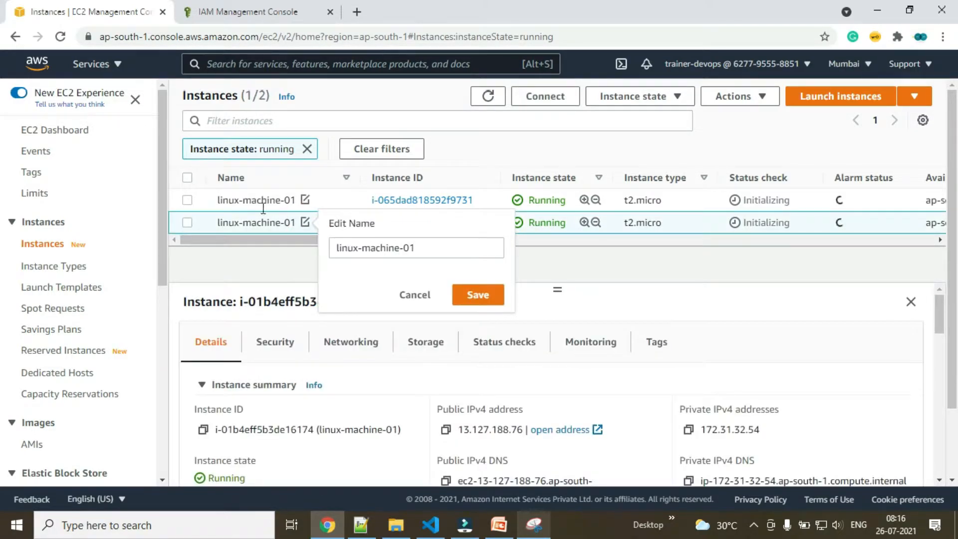
pyautogui.tripleClick(428, 248)
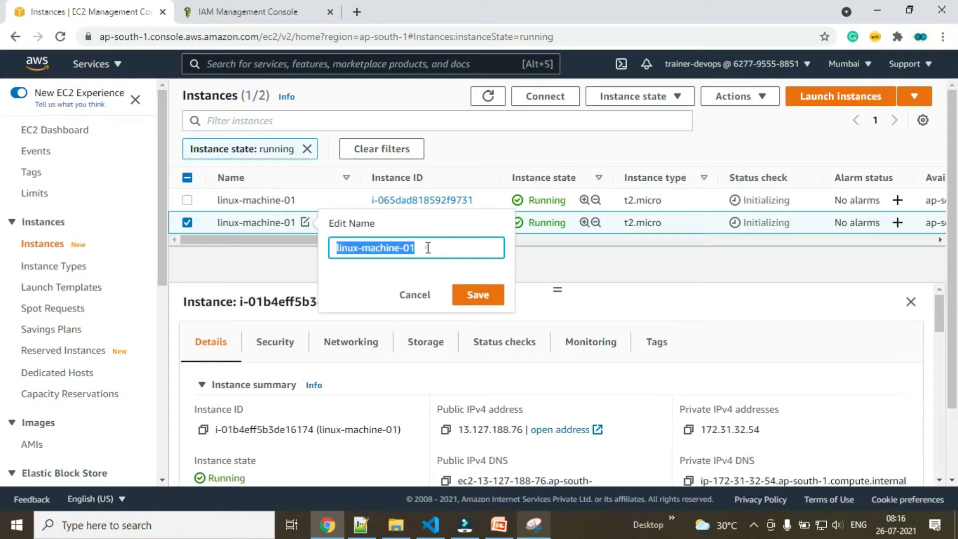
pyautogui.click(435, 254)
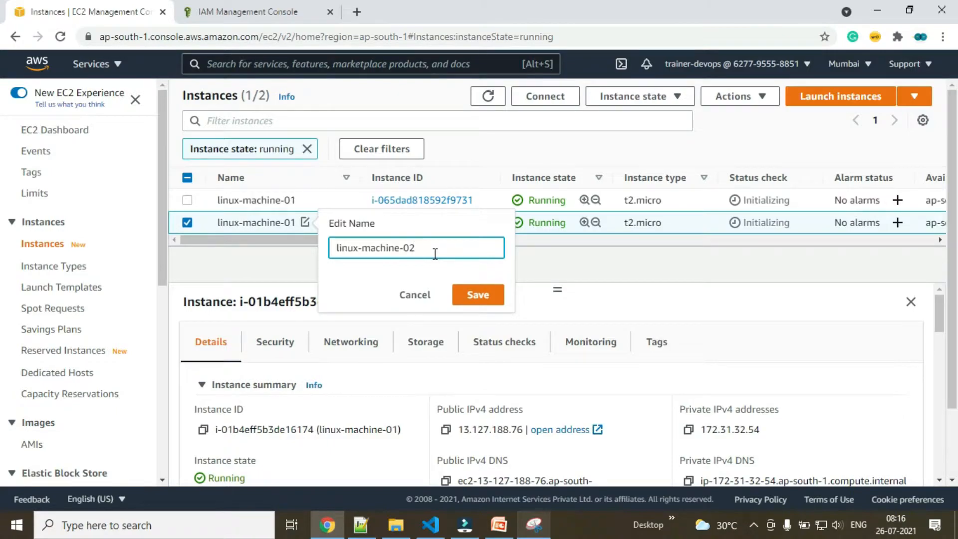
pyautogui.click(472, 303)
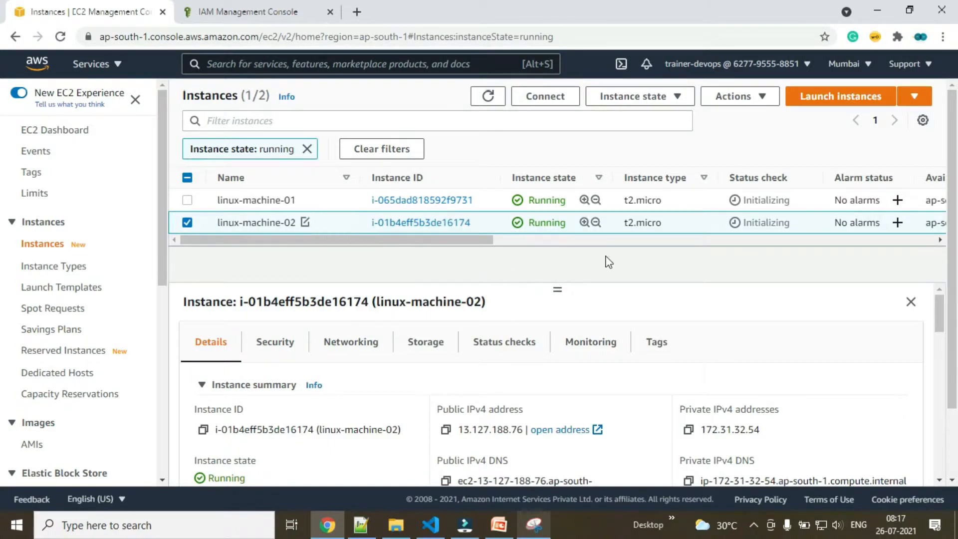
# - Change the env tag of linux-machine-02 to prod and save the tags
pyautogui.click(667, 348)
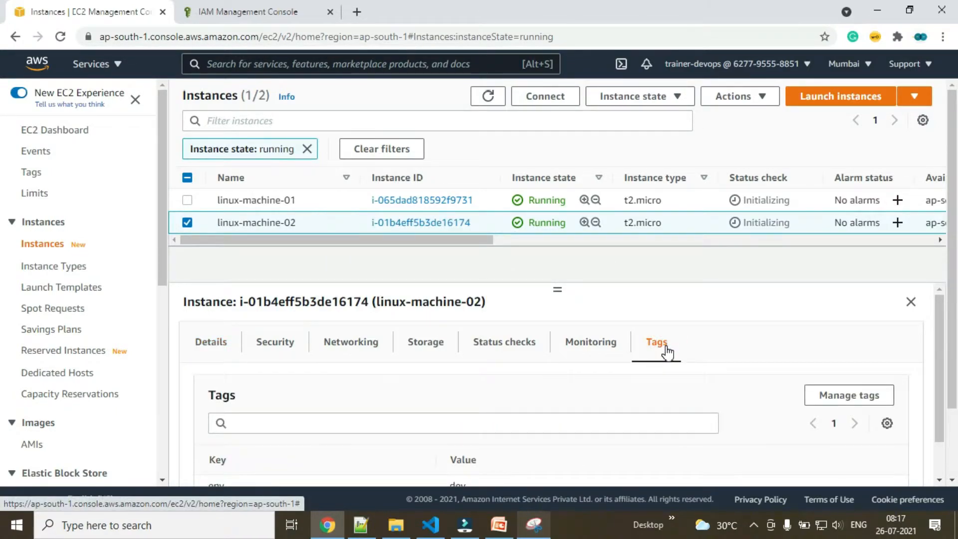
pyautogui.scroll(-1, 599, 412)
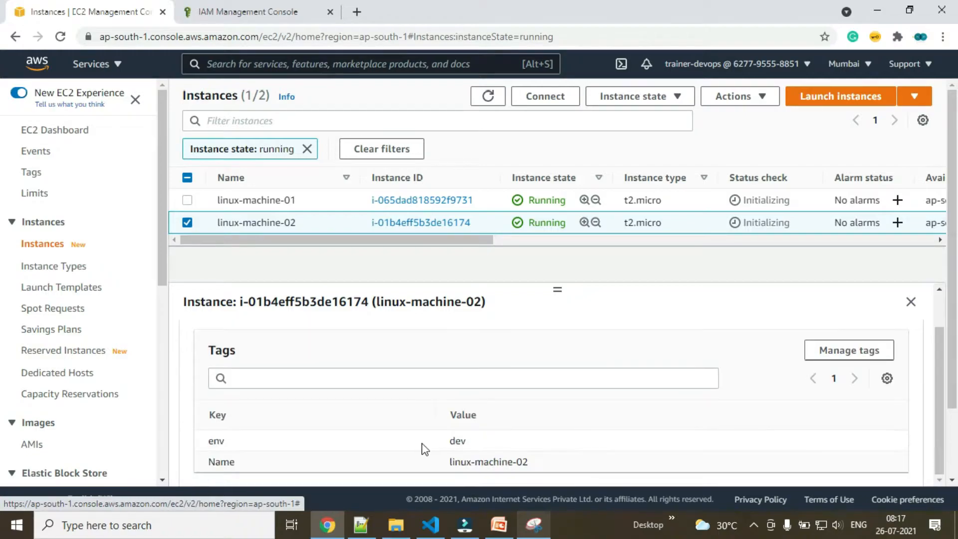
pyautogui.click(830, 350)
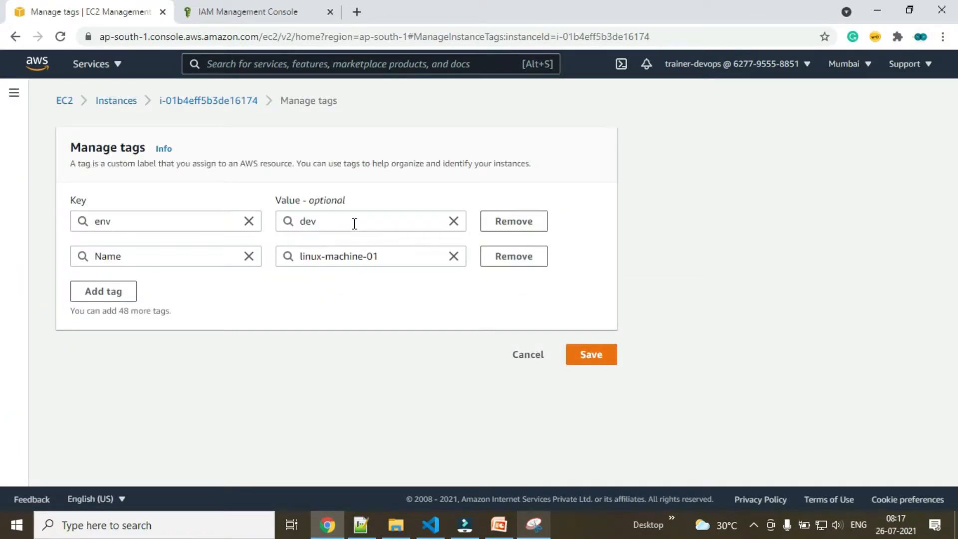
pyautogui.click(354, 222)
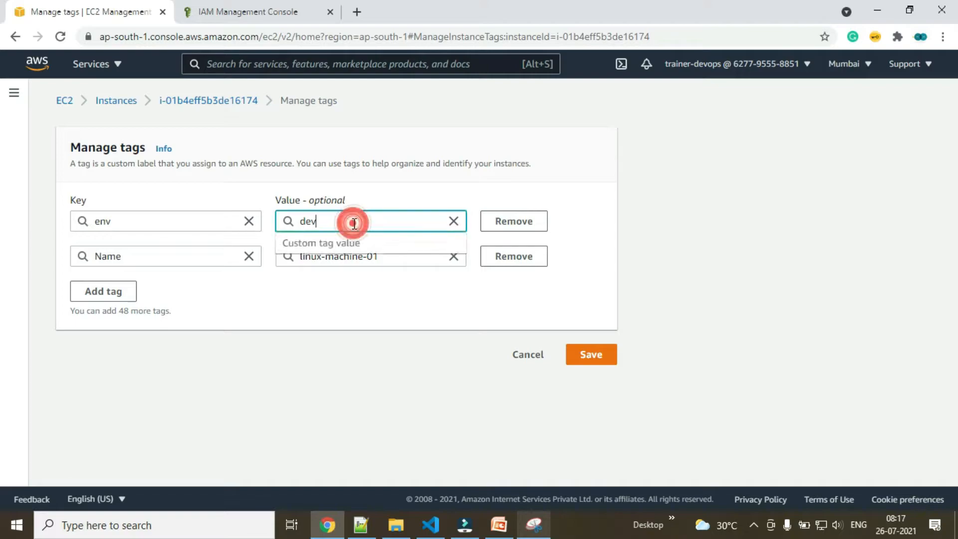
pyautogui.press('BackSpace')
pyautogui.press('BackSpace')
pyautogui.press('BackSpace')
pyautogui.write('p')
pyautogui.click(582, 355)
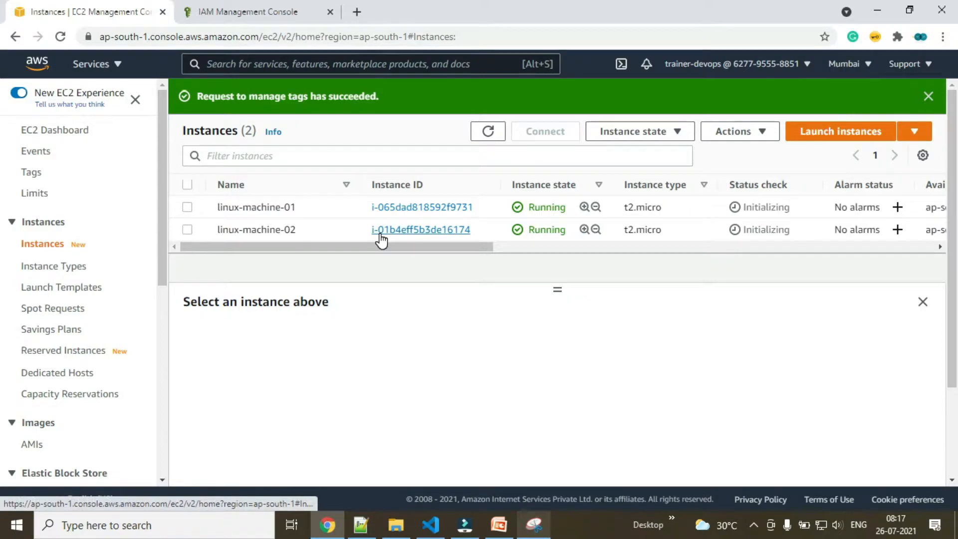
# - Examine the Name and env tags of linux-machine-01
pyautogui.click(185, 208)
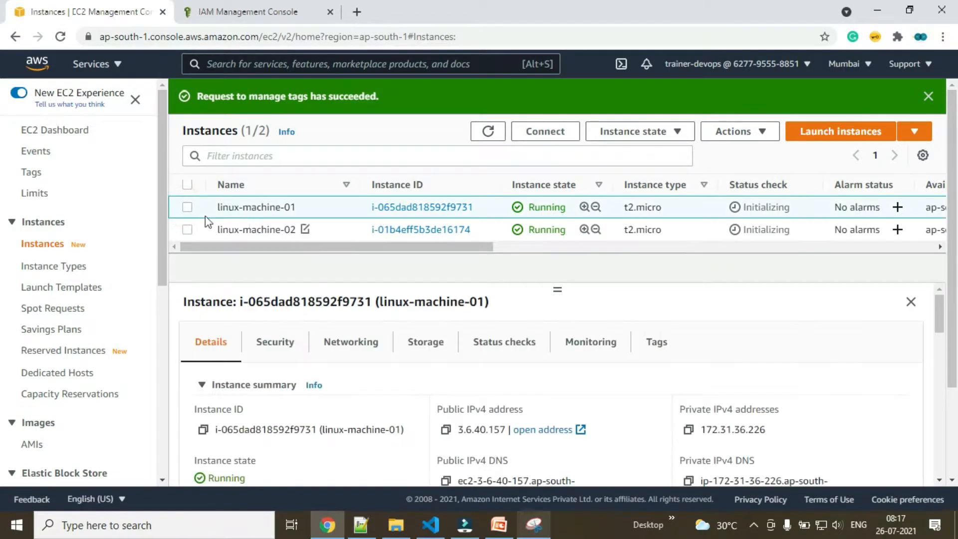
pyautogui.click(665, 345)
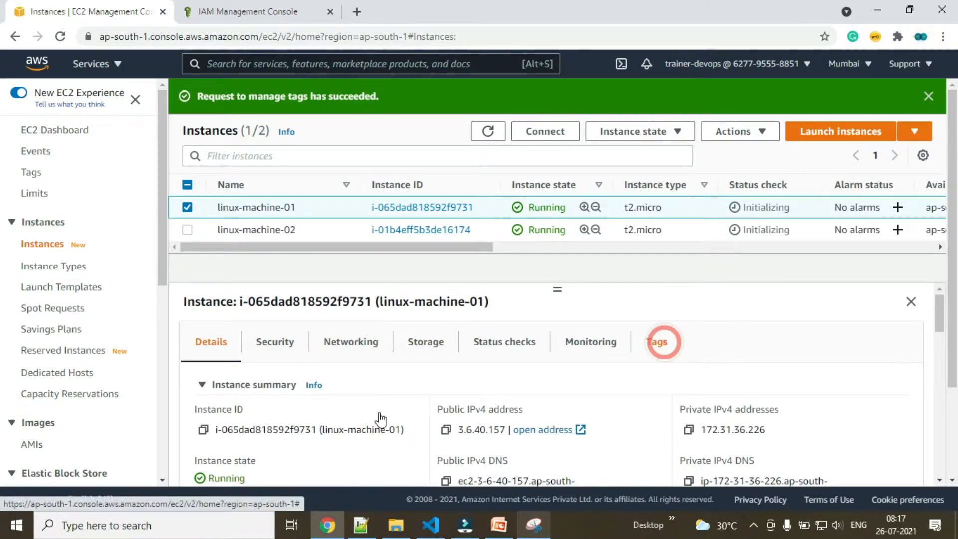
pyautogui.scroll(-1, 484, 422)
pyautogui.moveTo(449, 440); pyautogui.dragTo(515, 444)
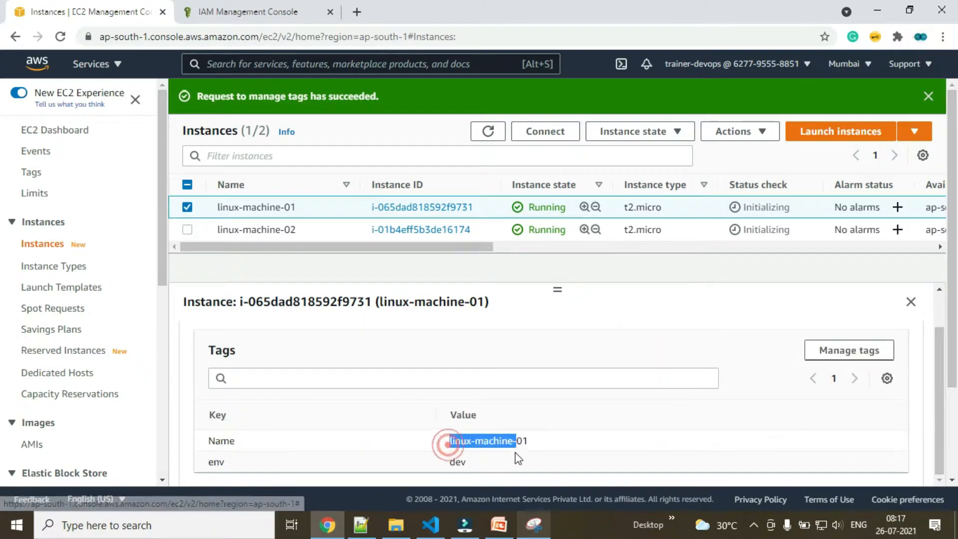
pyautogui.moveTo(451, 461); pyautogui.dragTo(486, 464)
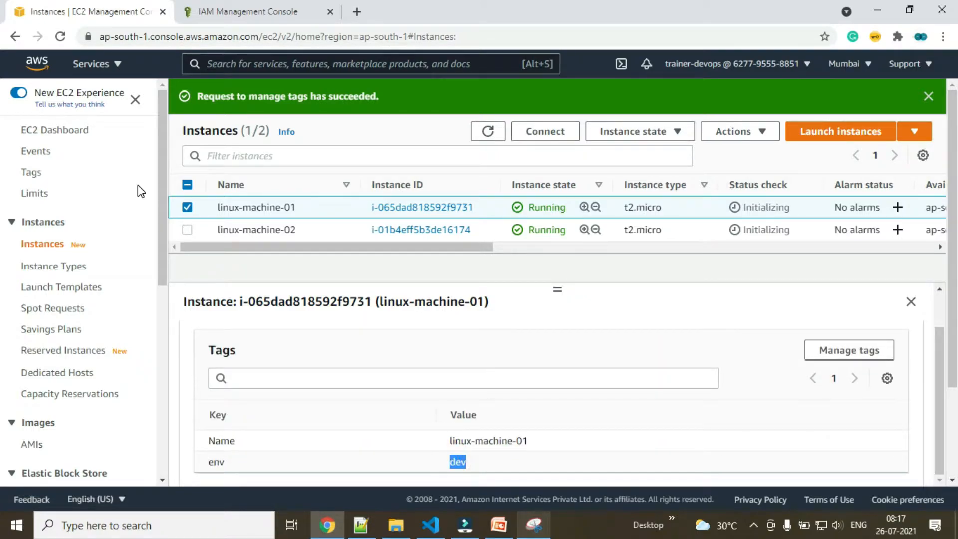
# - Examine the env and Name tags of linux-machine-02, and leave both instances unselected
pyautogui.click(188, 207)
pyautogui.click(187, 229)
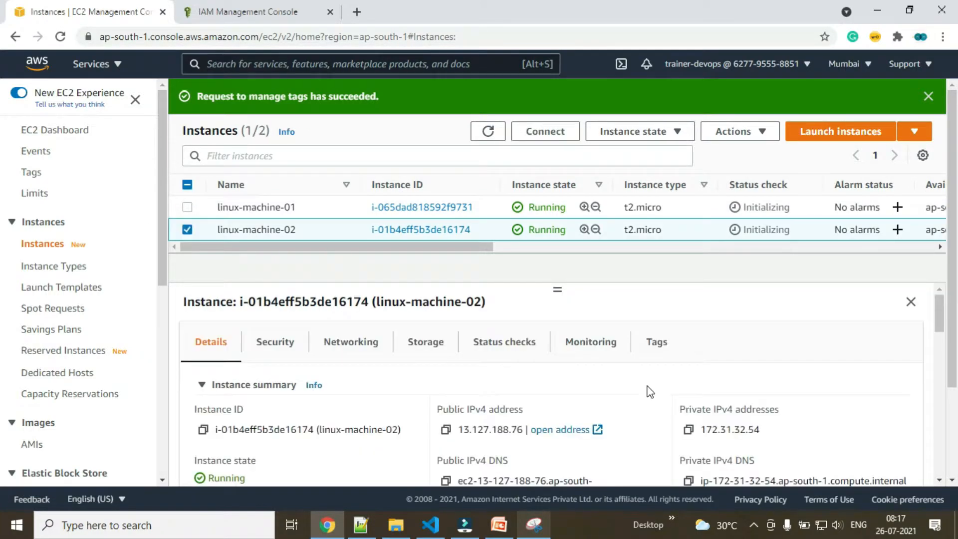
pyautogui.click(654, 345)
pyautogui.scroll(-1, 567, 404)
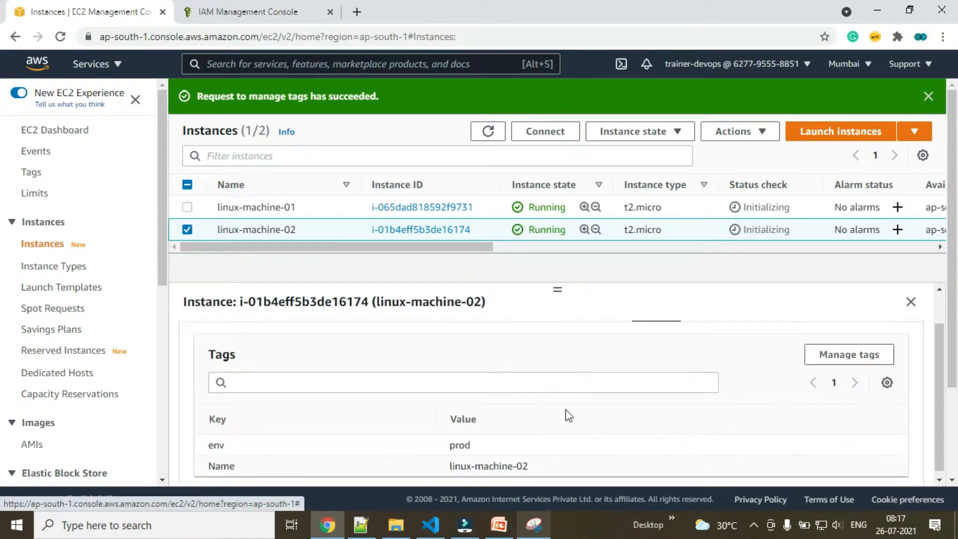
pyautogui.doubleClick(449, 441)
pyautogui.moveTo(476, 461); pyautogui.dragTo(521, 461)
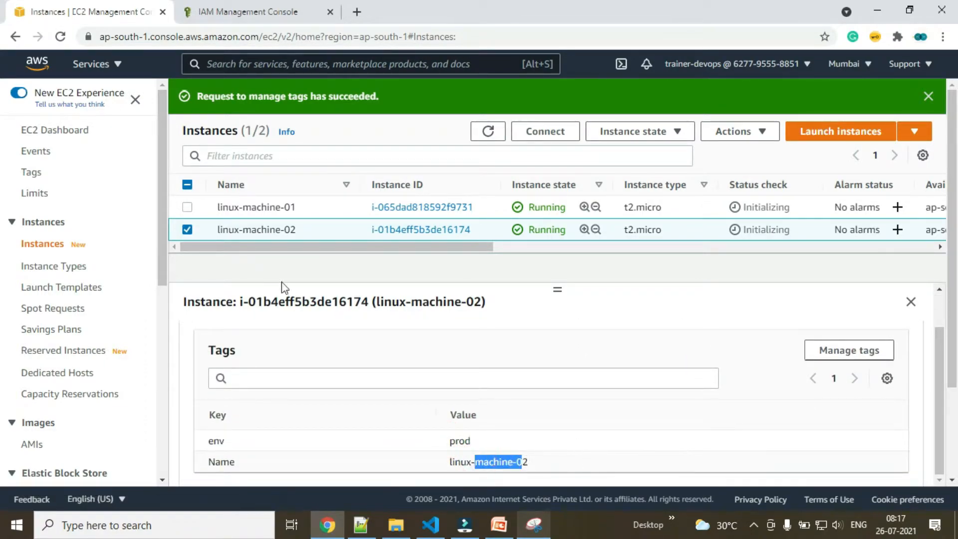
pyautogui.click(187, 230)
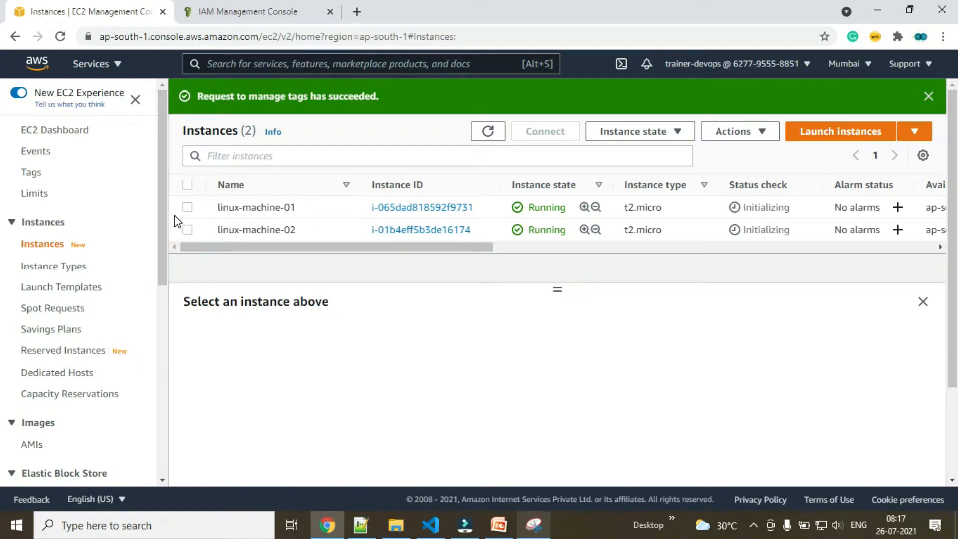
# - Switch to File Explorer at the Downloads folder that holds the .pem key files
pyautogui.click(395, 525)
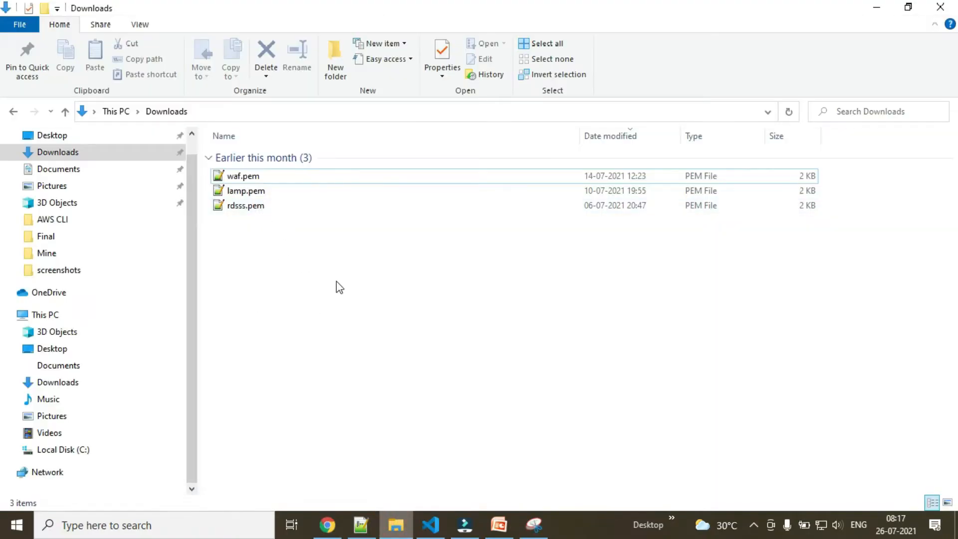
pyautogui.rightClick(381, 284)
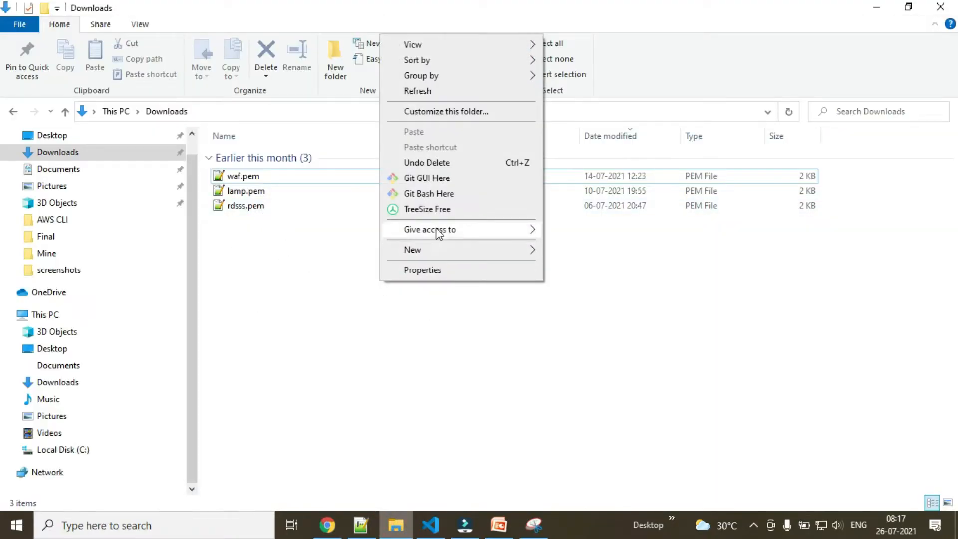
pyautogui.click(442, 178)
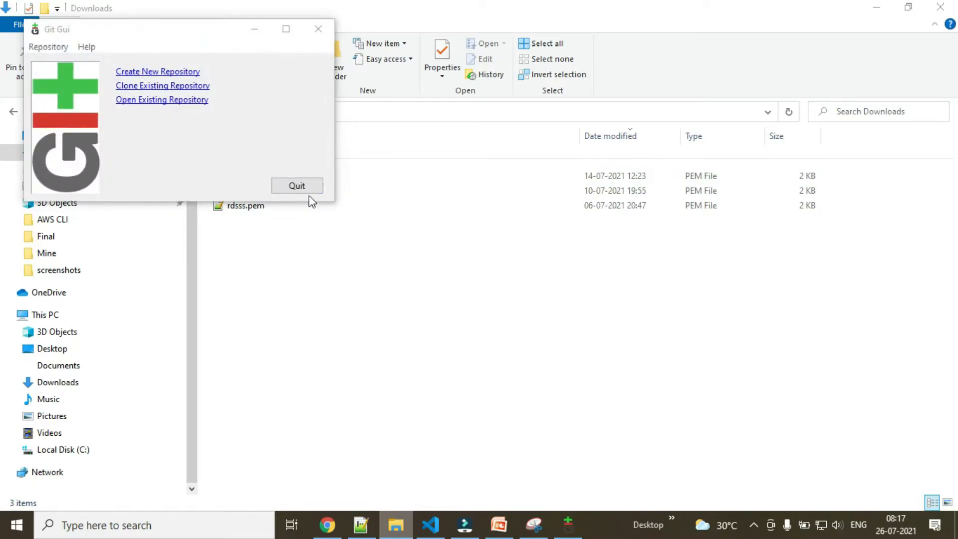
pyautogui.click(313, 190)
# - Open two Git Bash terminals in the Downloads folder, minimize File Explorer and move one terminal aside
pyautogui.rightClick(413, 242)
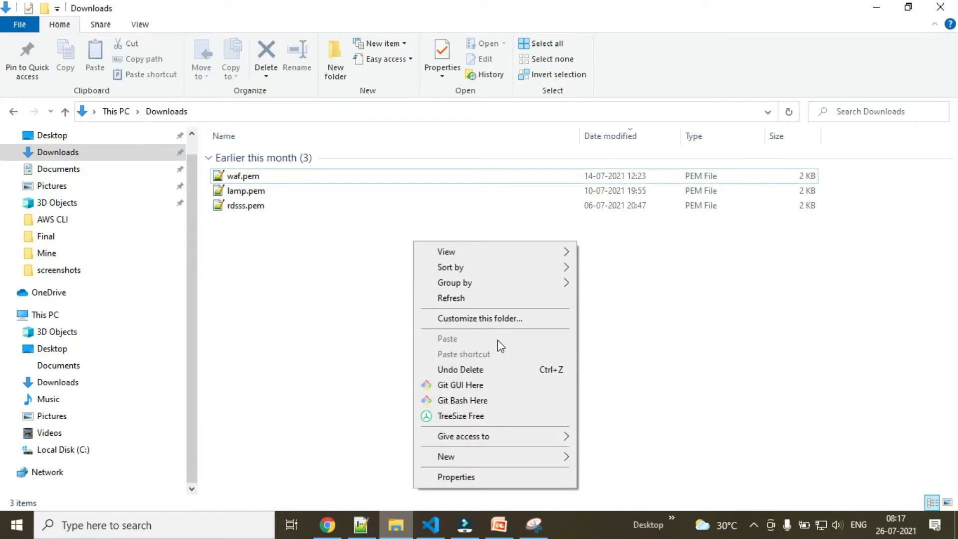
pyautogui.click(469, 401)
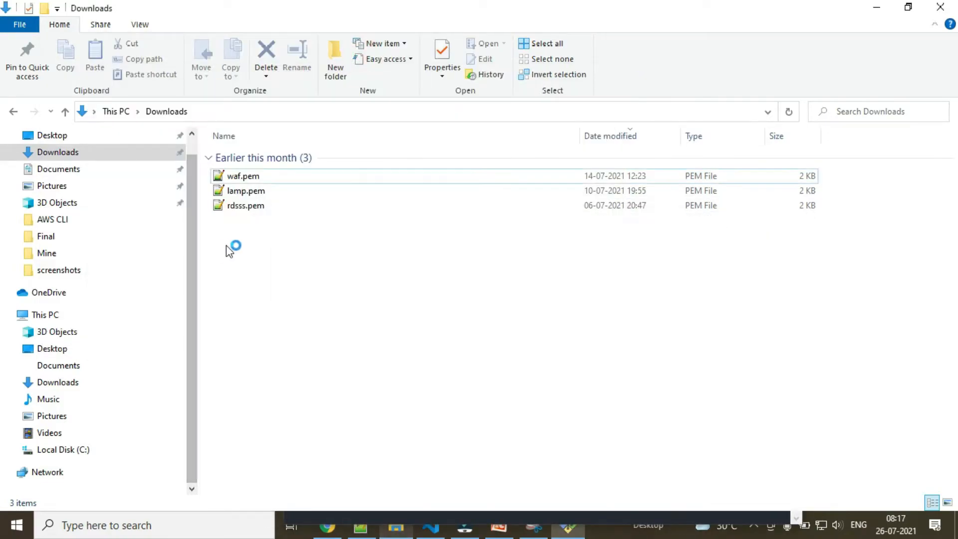
pyautogui.rightClick(227, 246)
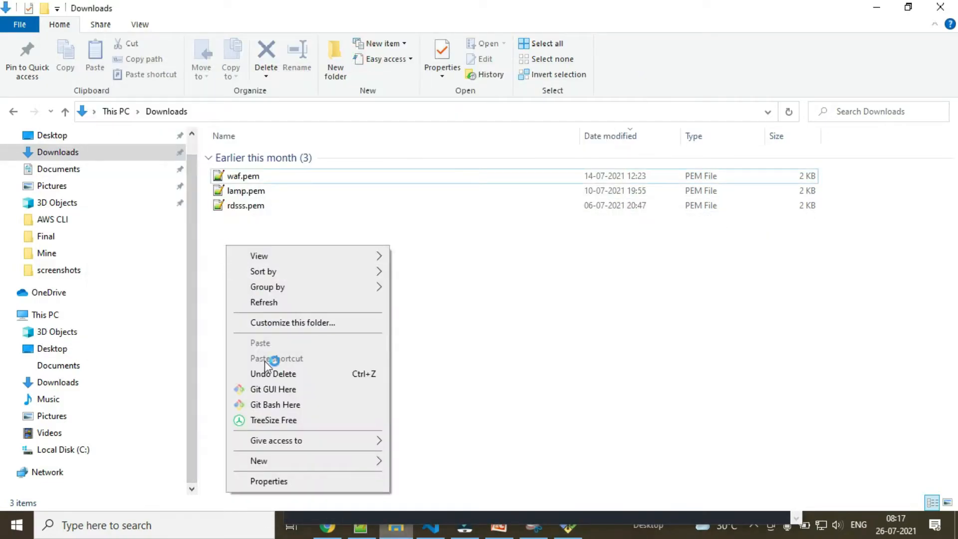
pyautogui.click(271, 405)
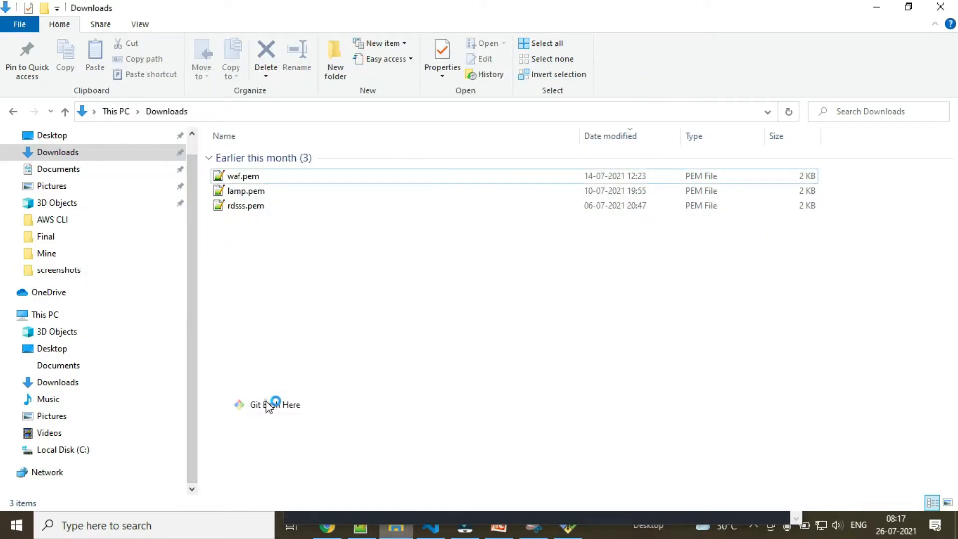
pyautogui.click(878, 10)
pyautogui.moveTo(456, 93); pyautogui.dragTo(758, 155)
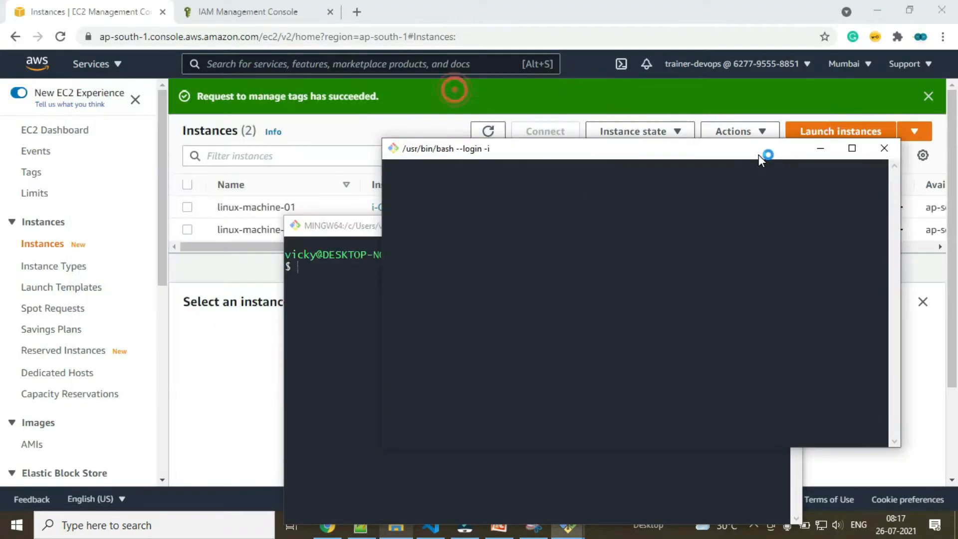
# - Copy the public IPv4 address of linux-machine-01 and switch to the Git Bash window in Downloads
pyautogui.click(190, 207)
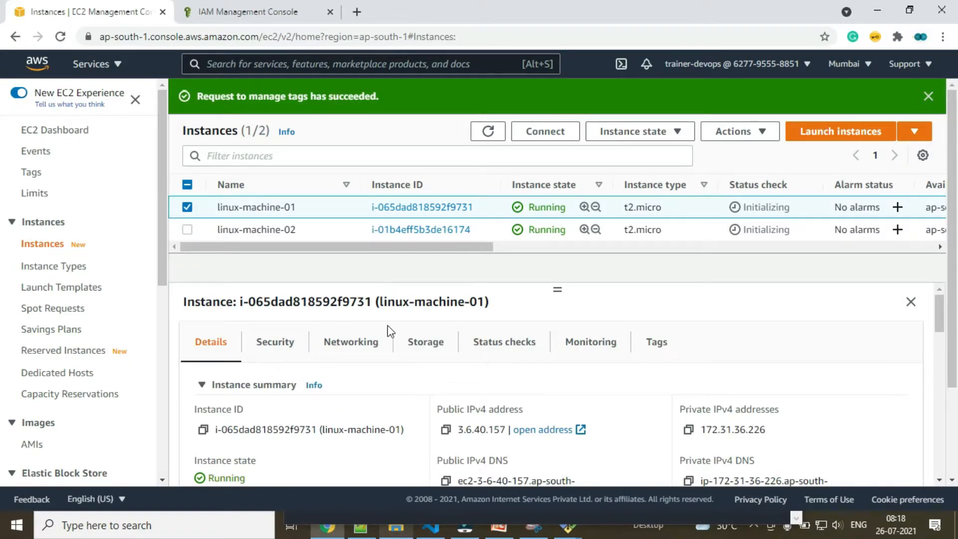
pyautogui.click(446, 430)
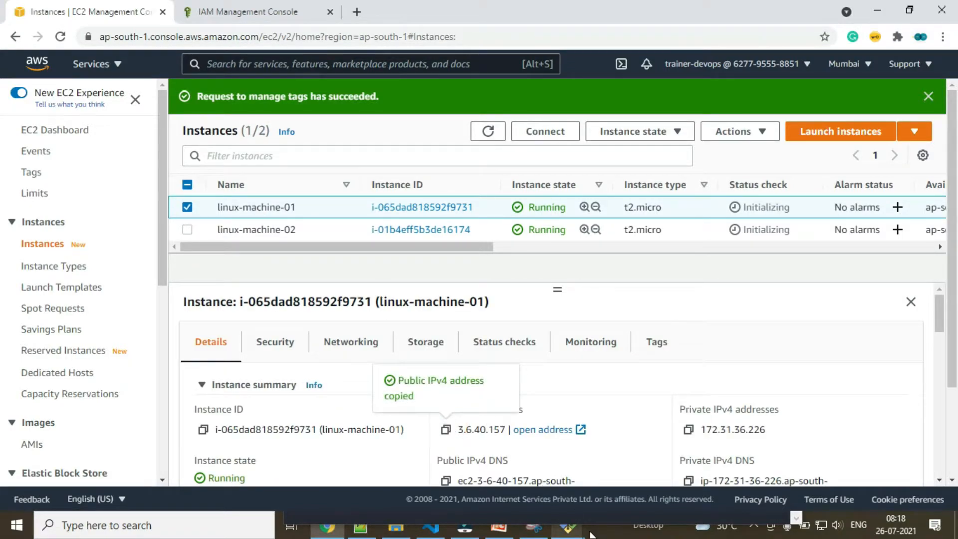
pyautogui.moveTo(569, 528)
pyautogui.click(478, 475)
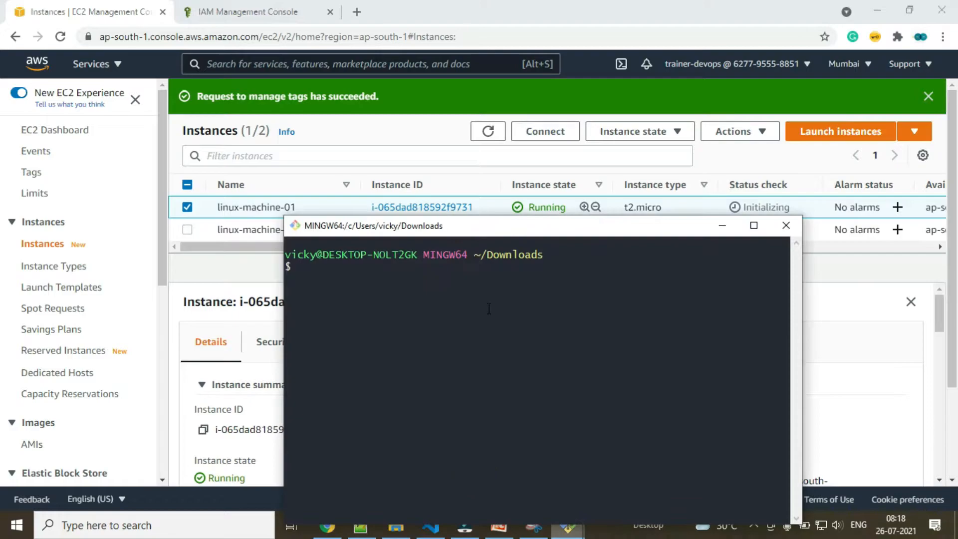
pyautogui.click(469, 311)
pyautogui.write('ssh -i lamp')
pyautogui.press('Tab')
pyautogui.moveTo(937, 325); pyautogui.dragTo(922, 411)
pyautogui.hotkey('alt', 'Tab')
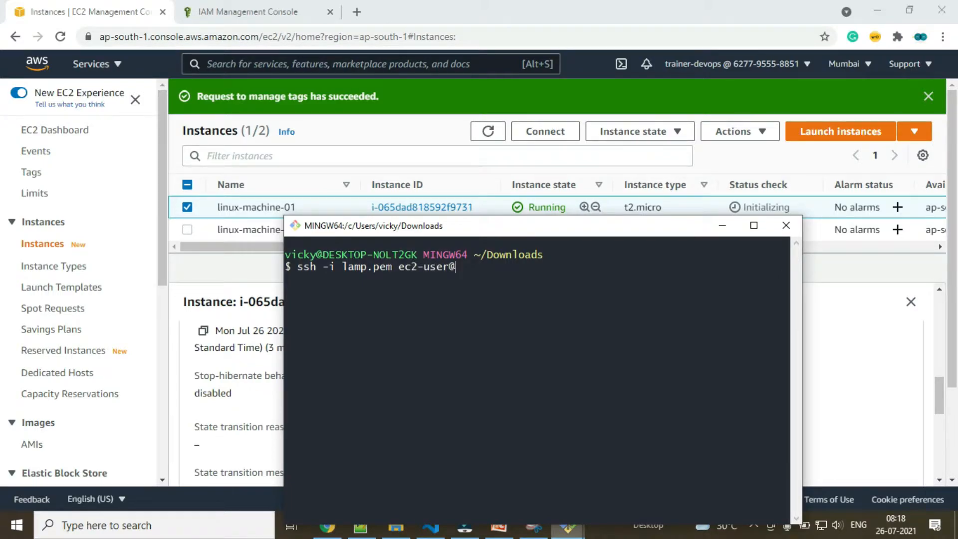
pyautogui.rightClick(507, 302)
pyautogui.click(537, 352)
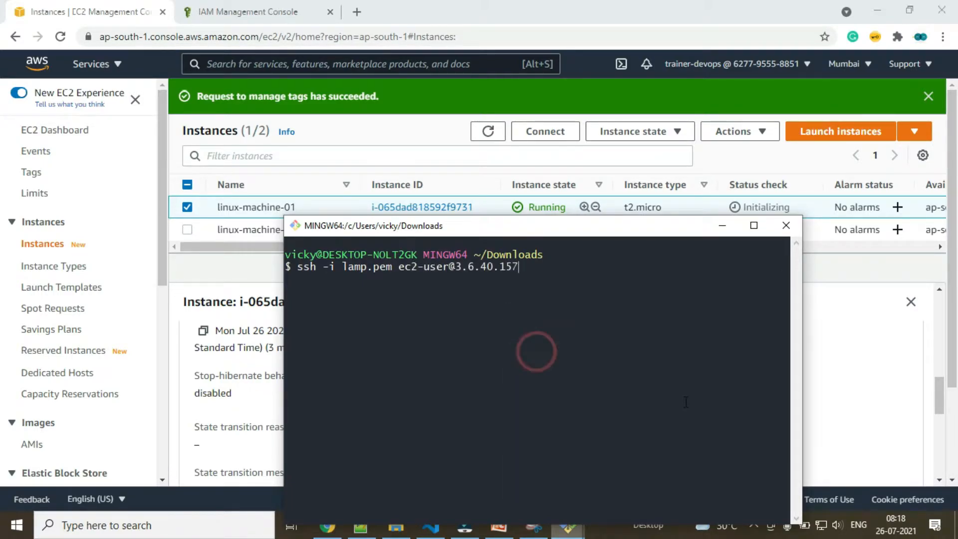
pyautogui.press('Return')
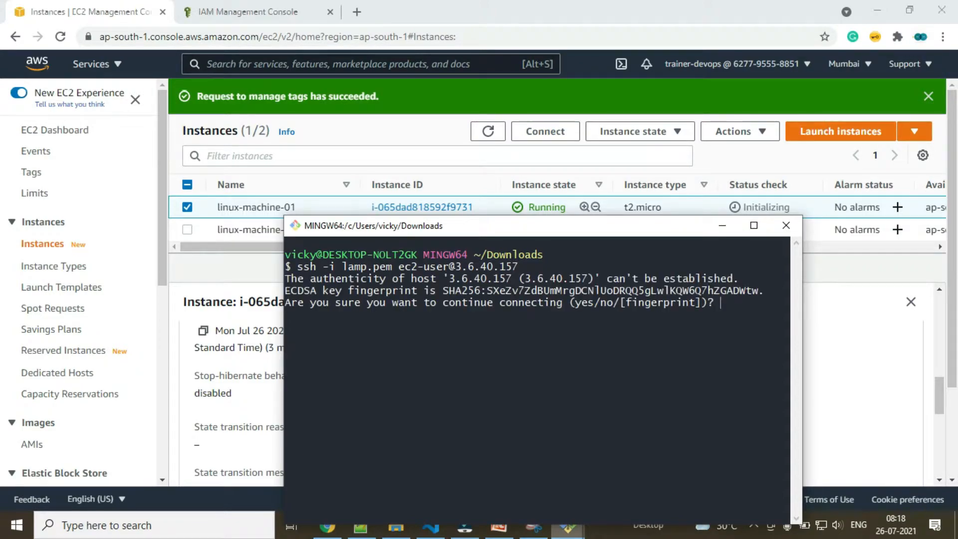
pyautogui.write('yes')
pyautogui.press('Return')
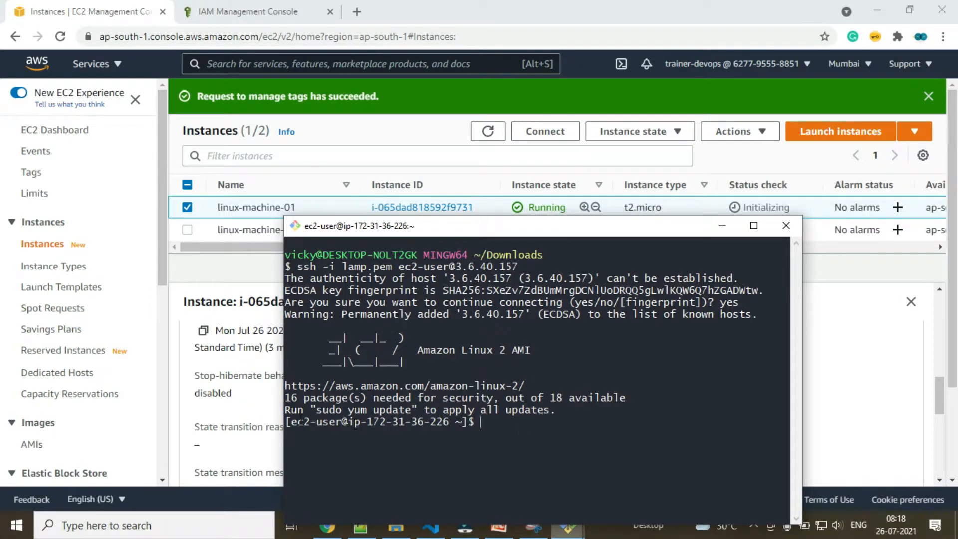
# - Set the connected machine's hostname to linux-machine-01 with sudo hostname, copying the name from the instance's Name tag
pyautogui.moveTo(293, 422); pyautogui.dragTo(417, 422)
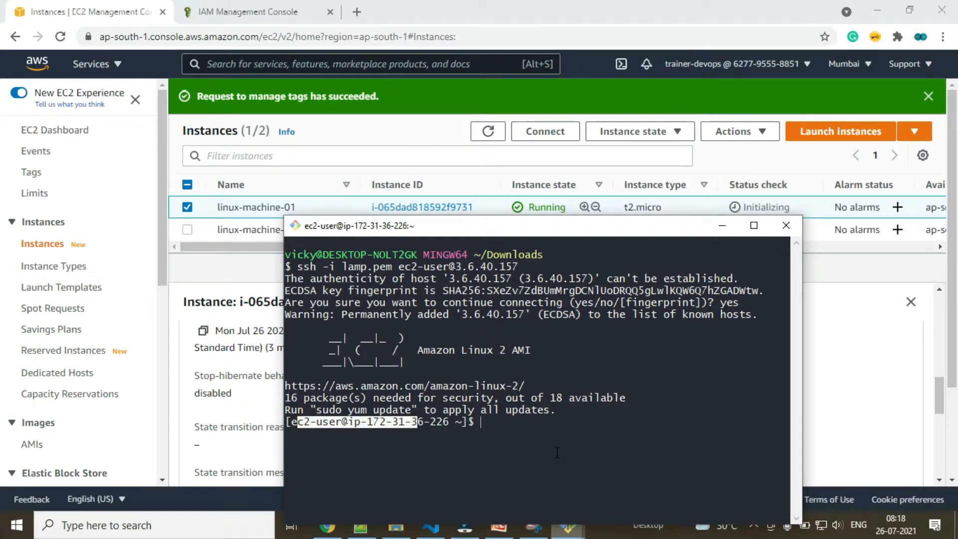
pyautogui.write('sudo hostname')
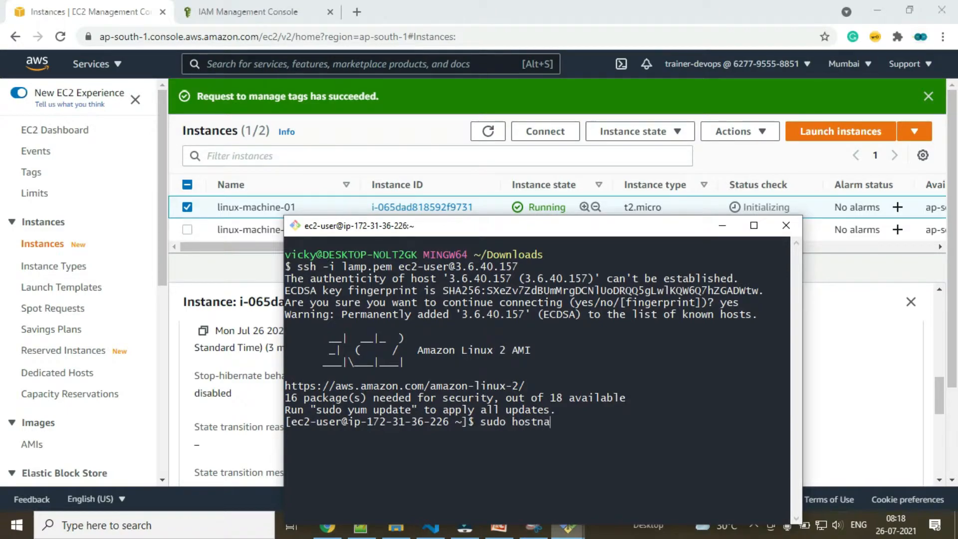
pyautogui.click(896, 322)
pyautogui.scroll(5, 625, 339)
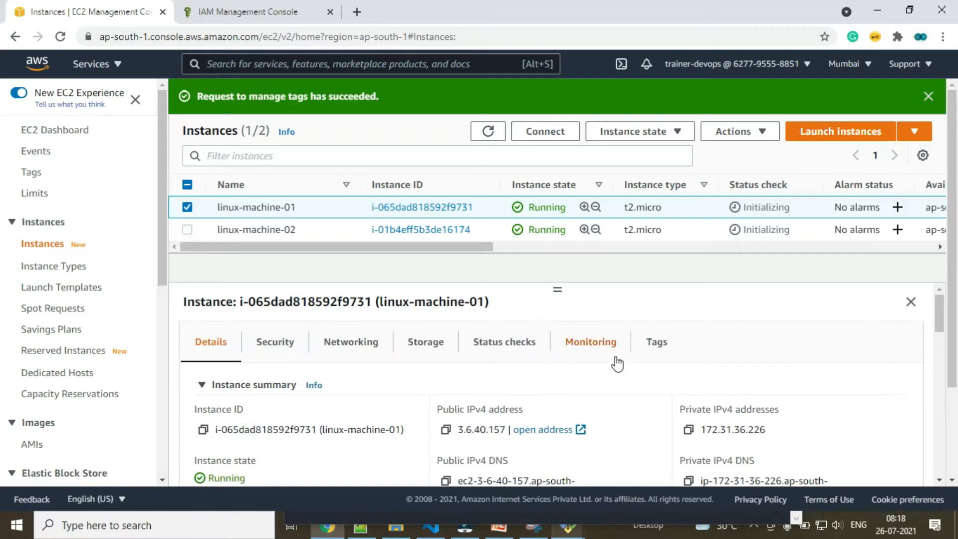
pyautogui.click(657, 343)
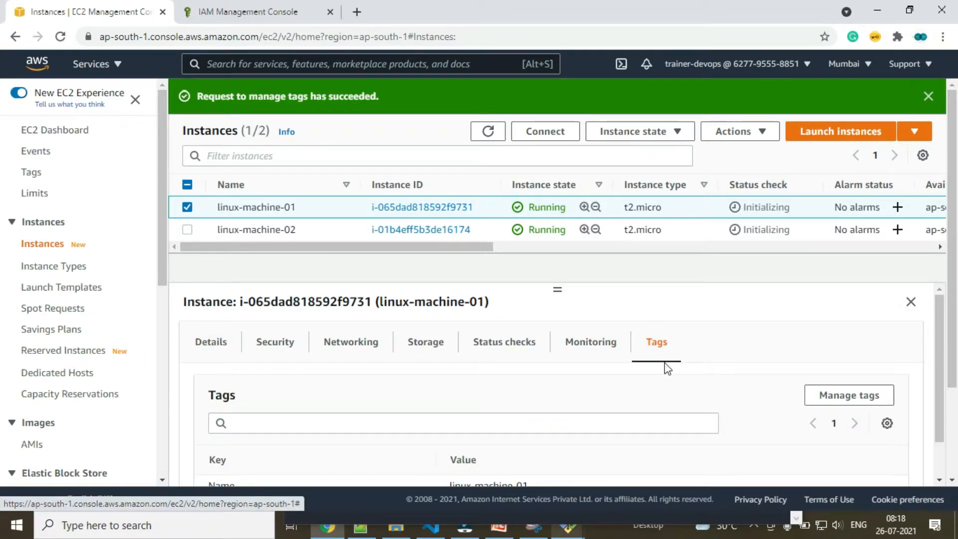
pyautogui.scroll(-1, 665, 366)
pyautogui.moveTo(549, 446); pyautogui.dragTo(447, 444)
pyautogui.hotkey('ctrl', 'c')
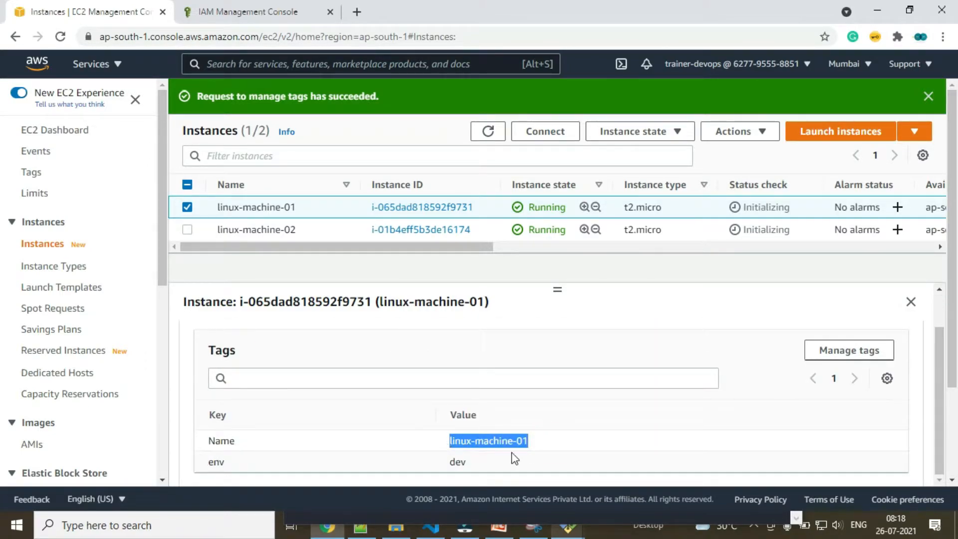
pyautogui.hotkey('alt', 'Tab')
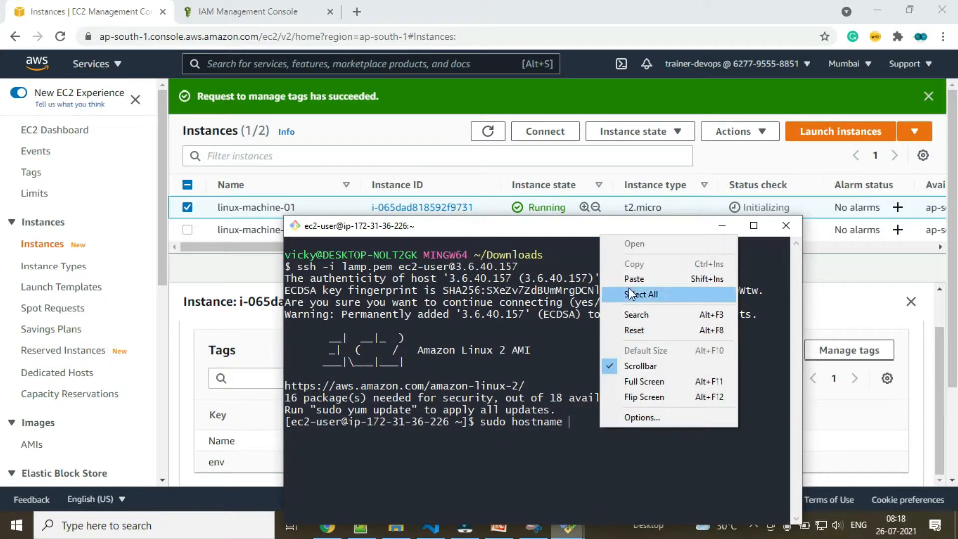
pyautogui.click(633, 279)
pyautogui.press('Return')
pyautogui.write('exi')
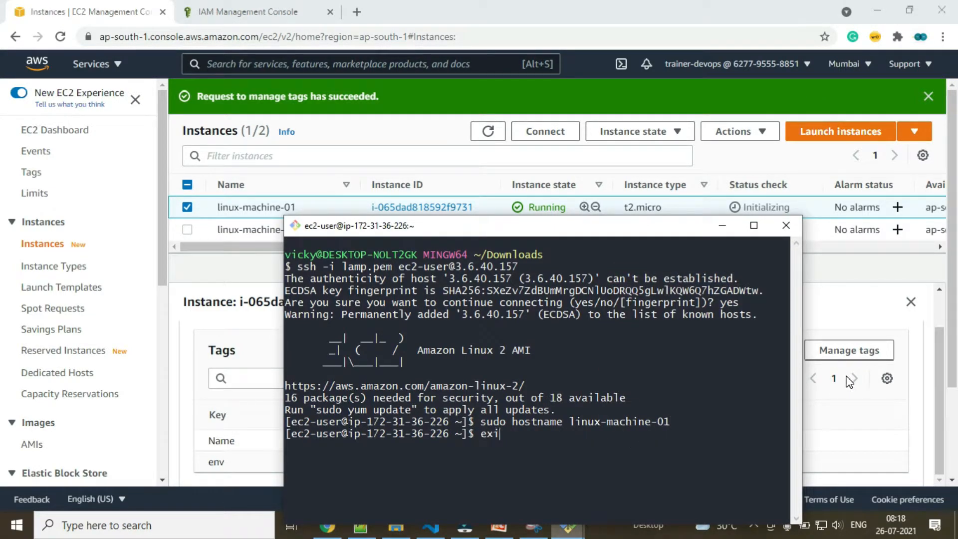
pyautogui.write('t')
pyautogui.press('Return')
pyautogui.press('Up')
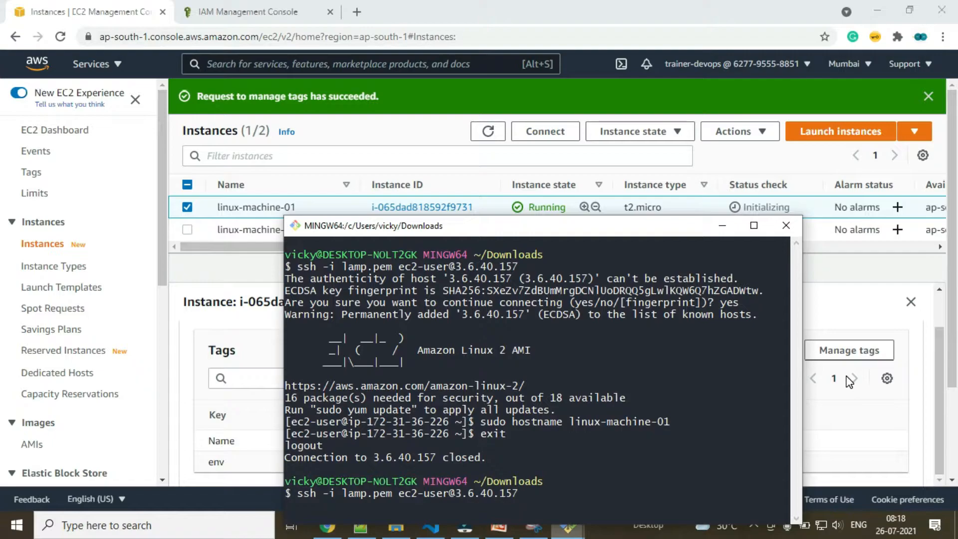
pyautogui.press('Return')
pyautogui.hotkey('ctrl', 'l')
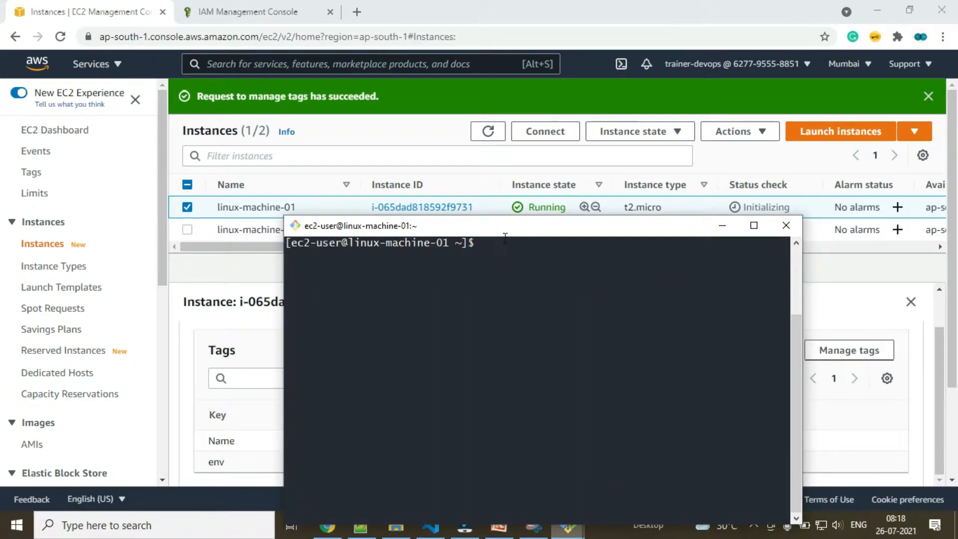
# - Bring up the second Git Bash terminal in Downloads and minimize the linux-machine-01 session
pyautogui.moveTo(505, 230); pyautogui.dragTo(341, 222)
pyautogui.moveTo(567, 524)
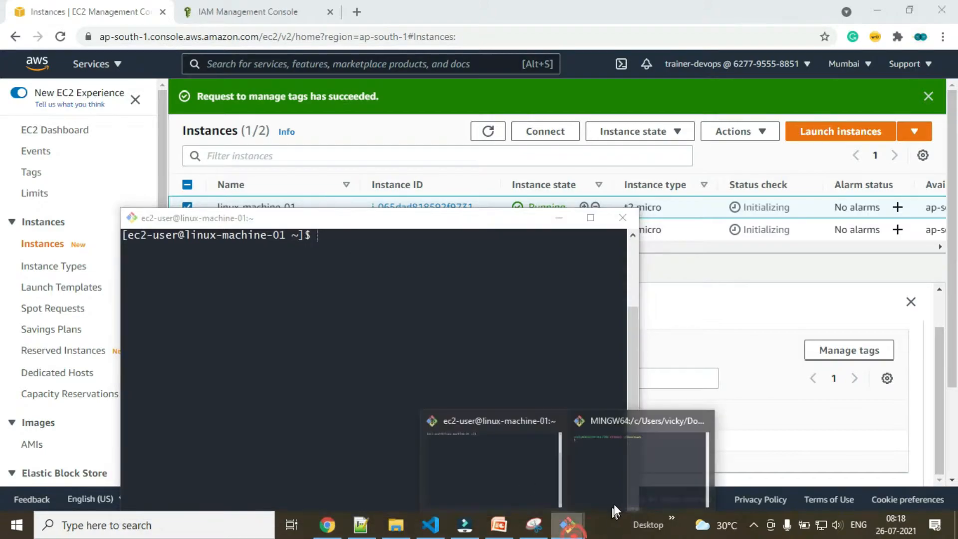
pyautogui.click(629, 464)
pyautogui.click(307, 285)
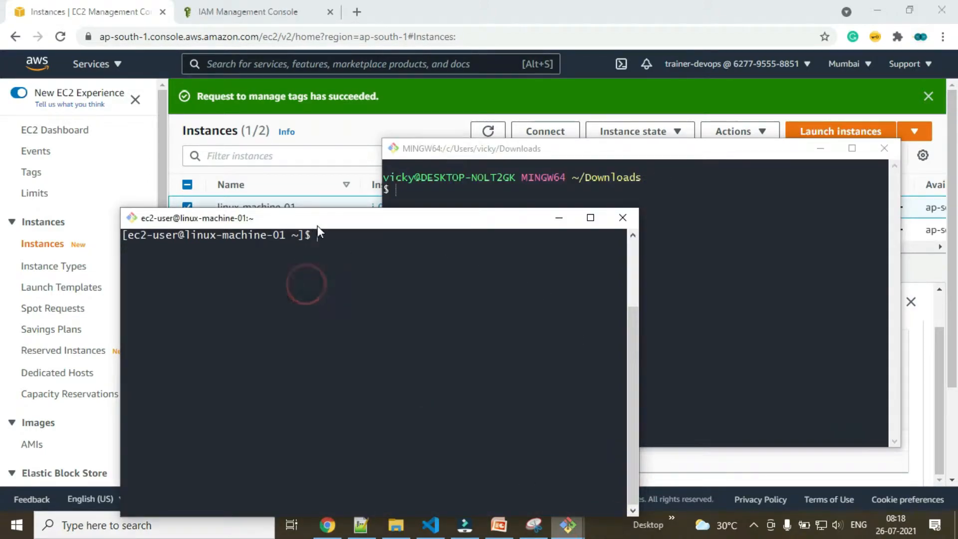
pyautogui.click(556, 221)
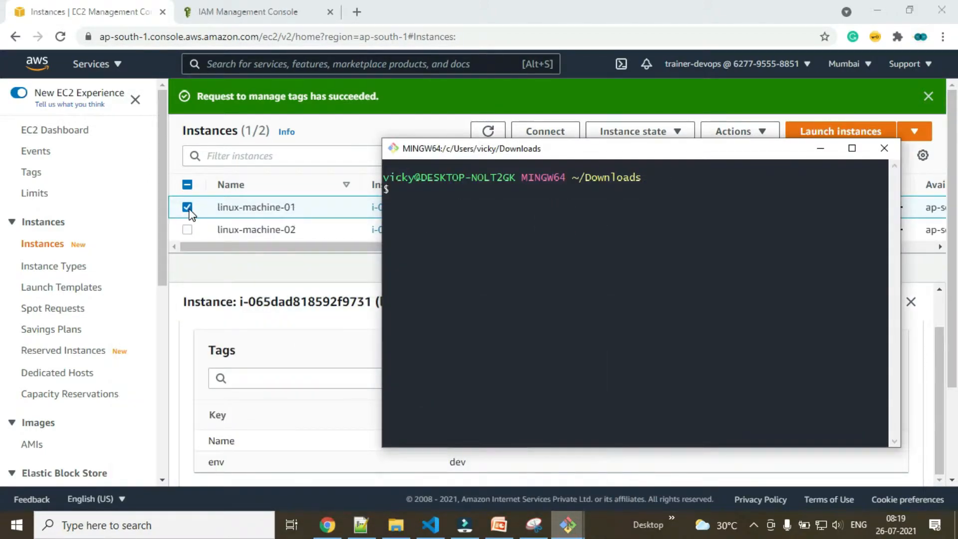
# - Copy the public IPv4 address of linux-machine-02 and switch to the unconnected Git Bash terminal in Downloads
pyautogui.click(188, 231)
pyautogui.click(187, 230)
pyautogui.click(188, 230)
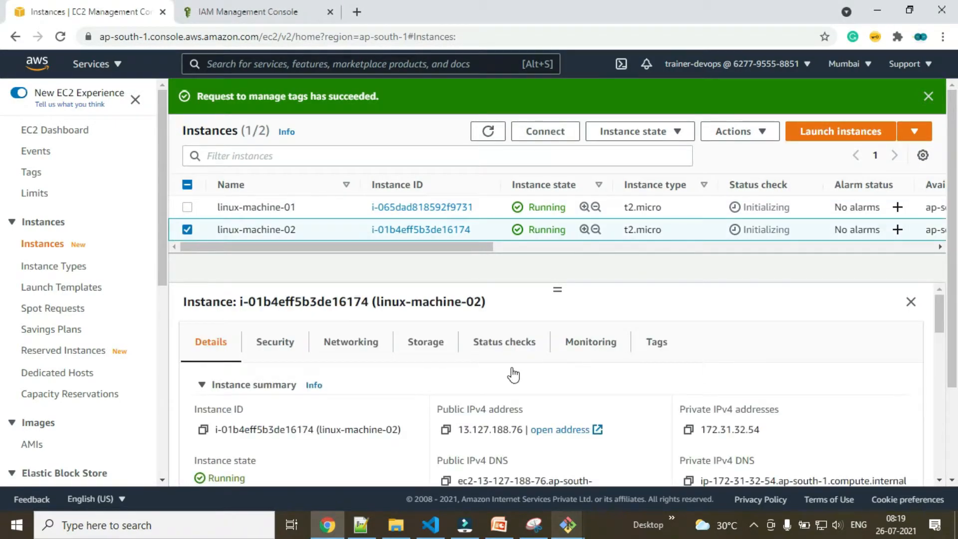
pyautogui.click(445, 429)
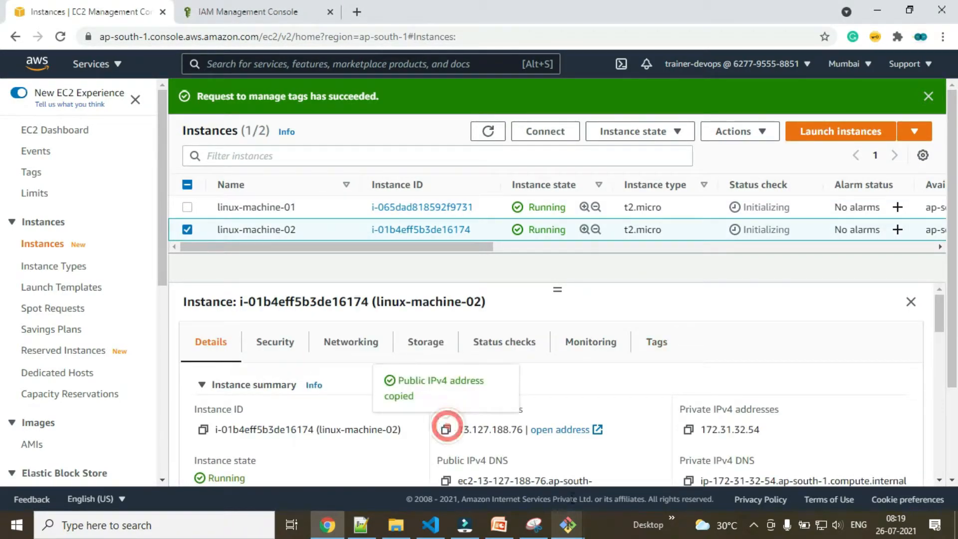
pyautogui.click(568, 524)
pyautogui.click(632, 474)
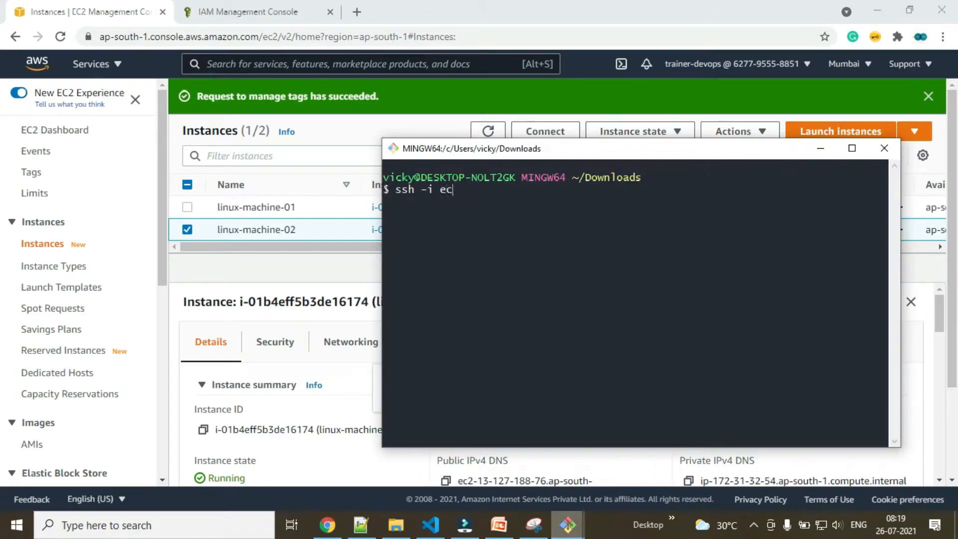
pyautogui.write('ssh -i lamp.pem ec2-user@')
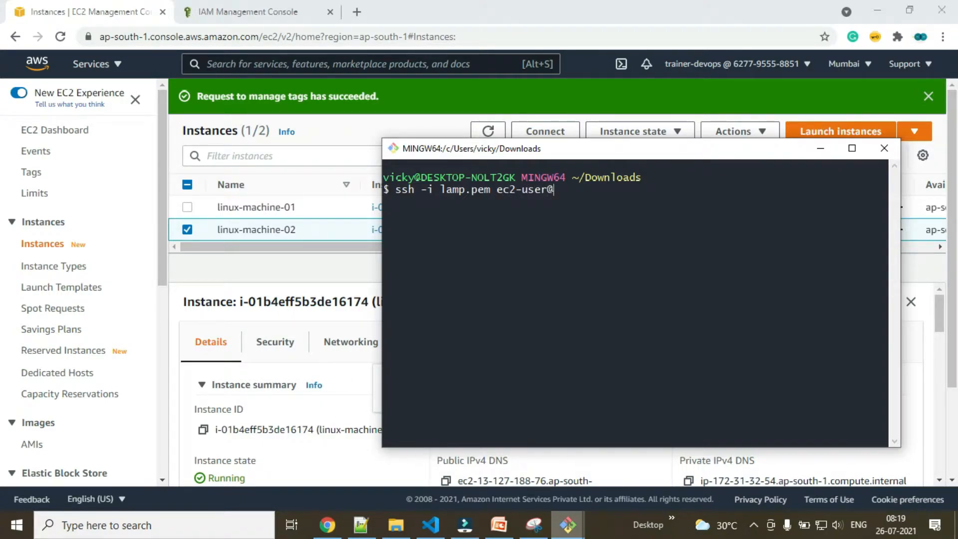
pyautogui.rightClick(640, 282)
pyautogui.click(648, 293)
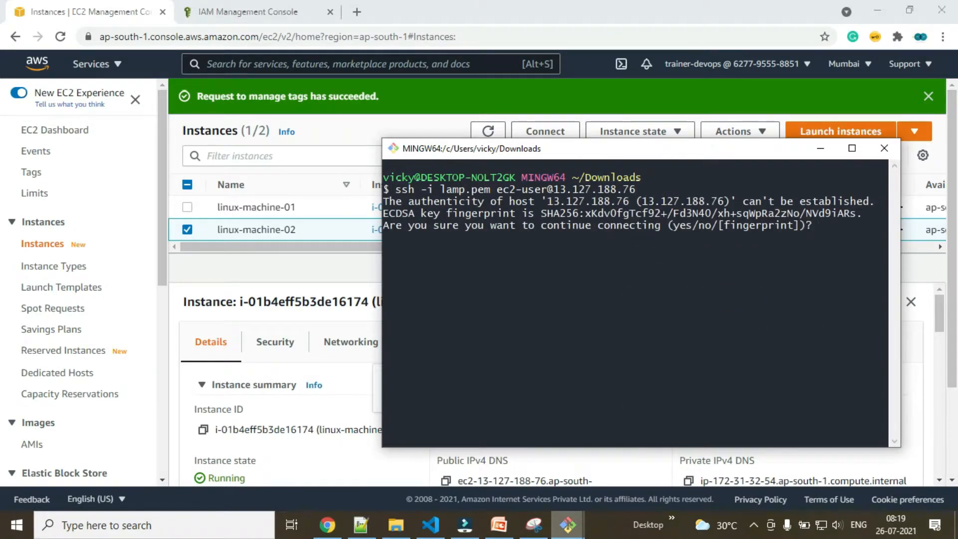
pyautogui.press('Return')
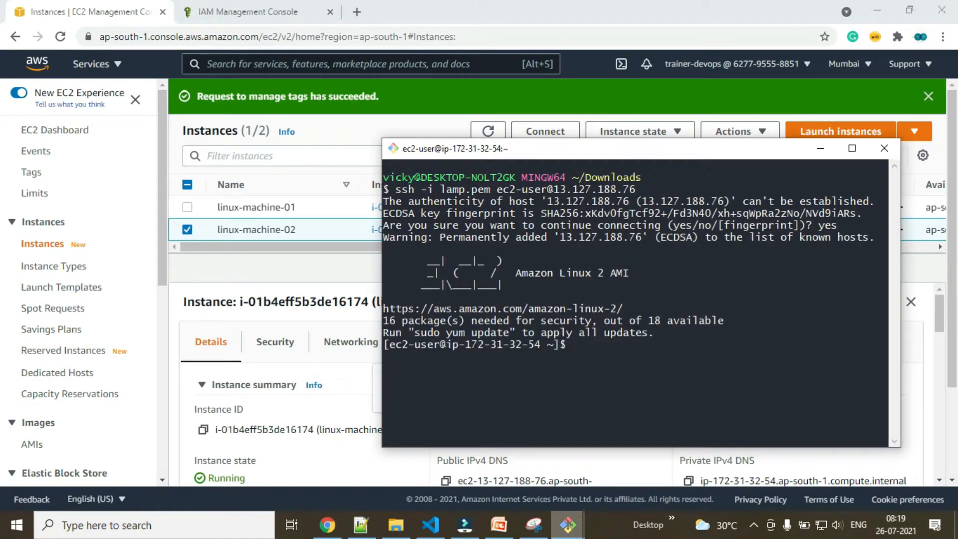
# - Set this machine's hostname to linux-machine-02 with sudo hostname, copying the name from the EC2 instances list
pyautogui.write('sudo hostname')
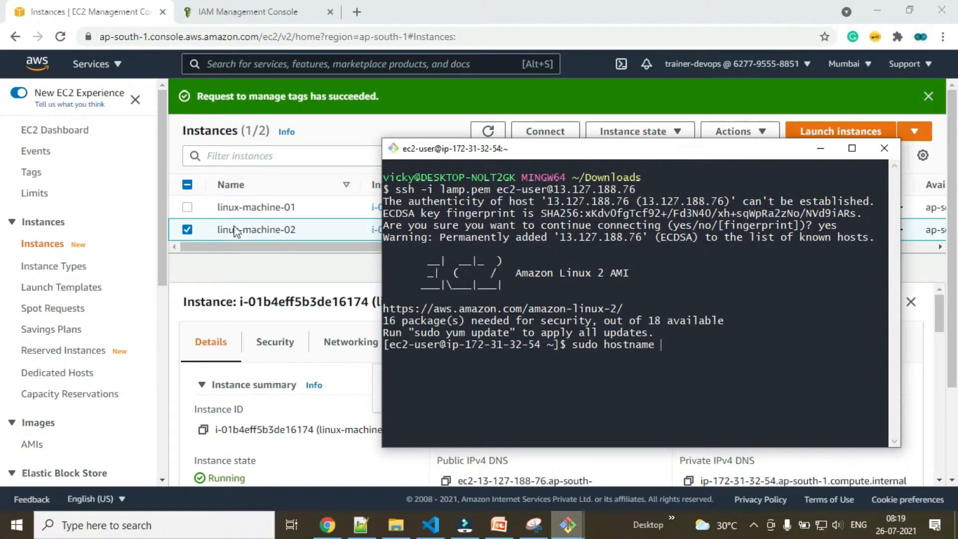
pyautogui.click(217, 229)
pyautogui.moveTo(217, 229); pyautogui.dragTo(296, 229)
pyautogui.hotkey('alt', 'Tab')
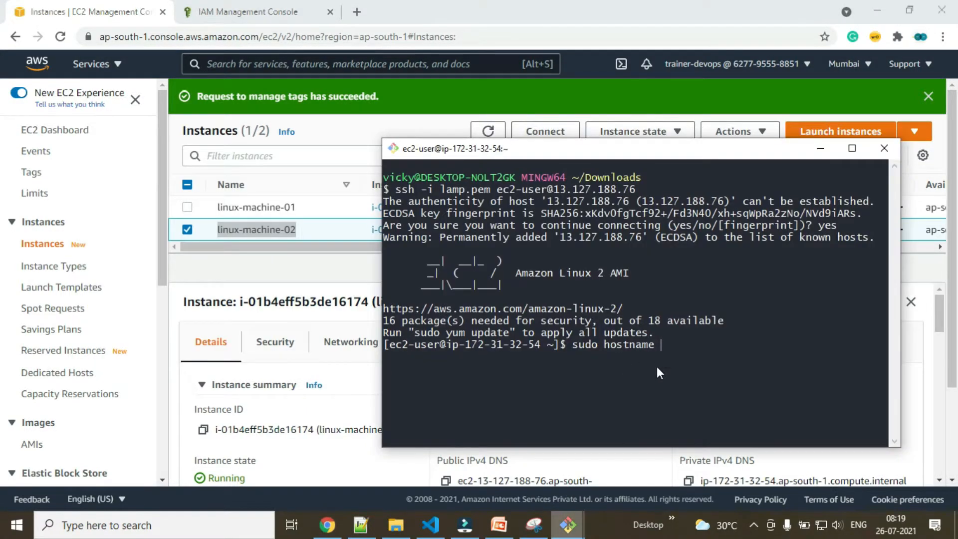
pyautogui.rightClick(657, 366)
pyautogui.click(705, 219)
pyautogui.press('Return')
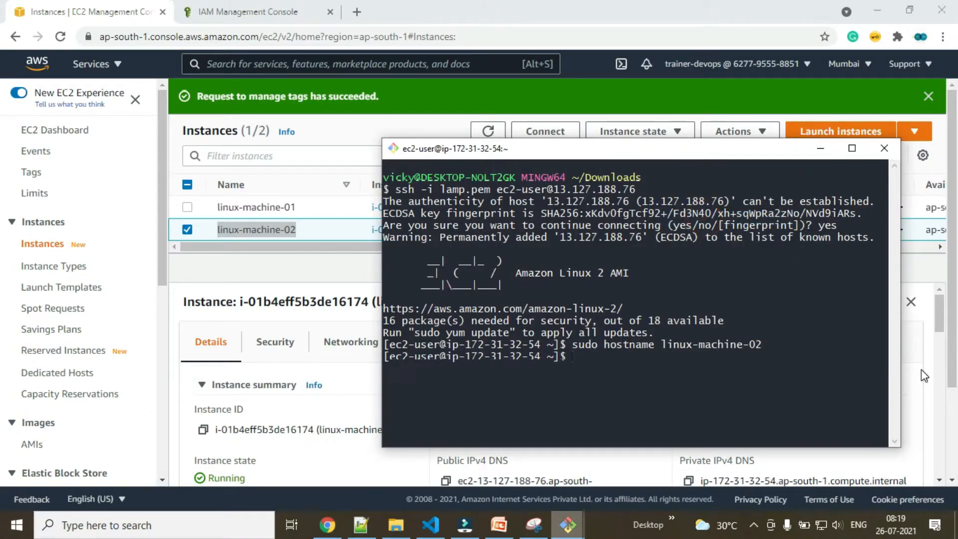
pyautogui.write('exit')
pyautogui.press('Return')
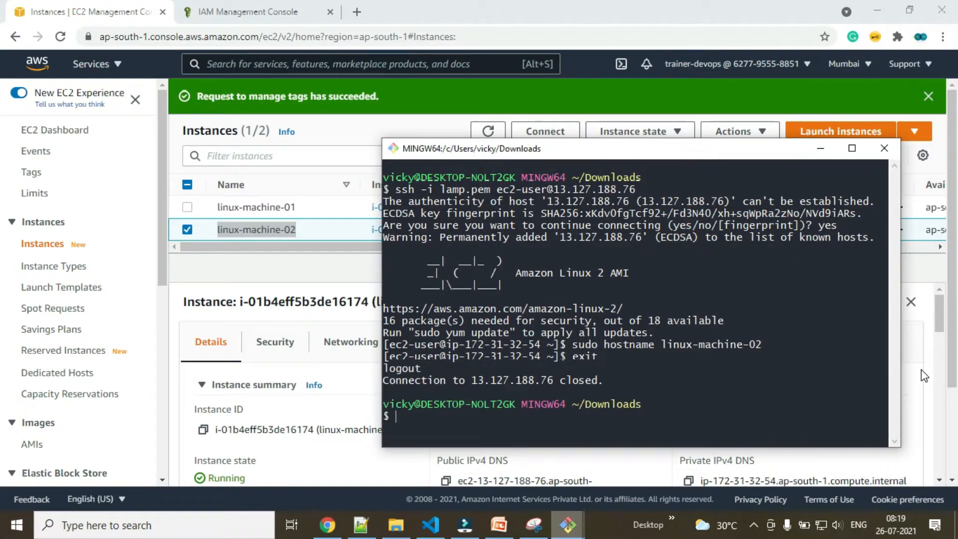
pyautogui.press('Up')
pyautogui.press('Return')
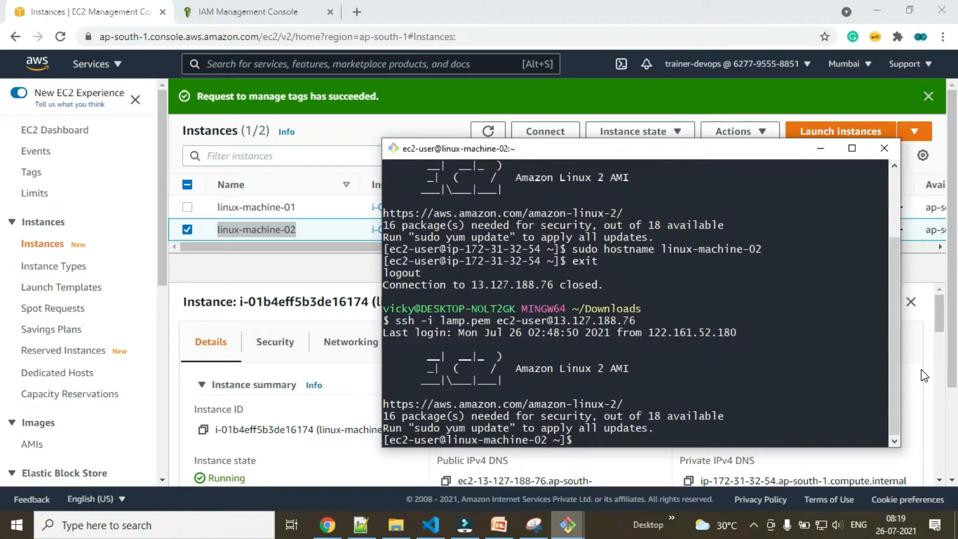
pyautogui.hotkey('ctrl', 'l')
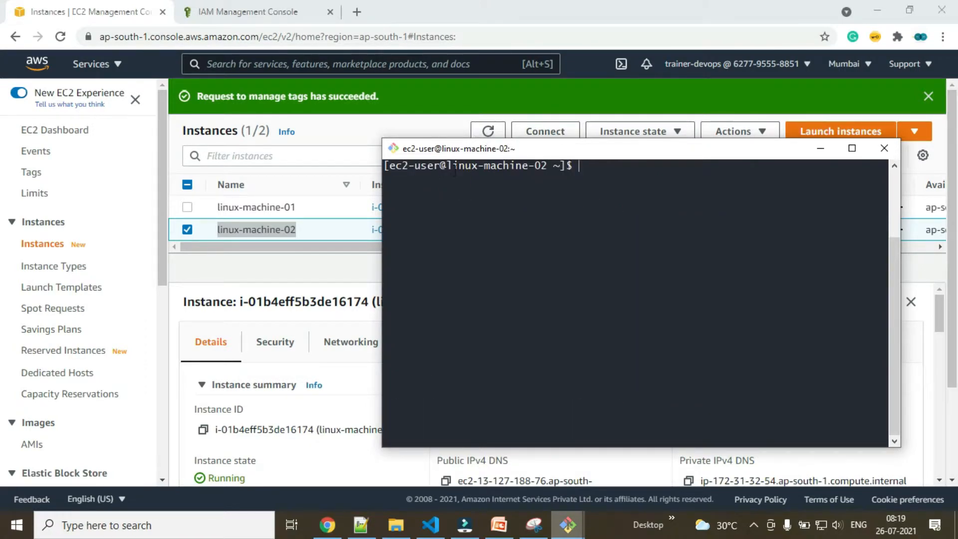
# - Compare the hostnames in the prompts of both SSH terminals and minimize the two windows
pyautogui.moveTo(453, 165); pyautogui.dragTo(542, 165)
pyautogui.moveTo(566, 524)
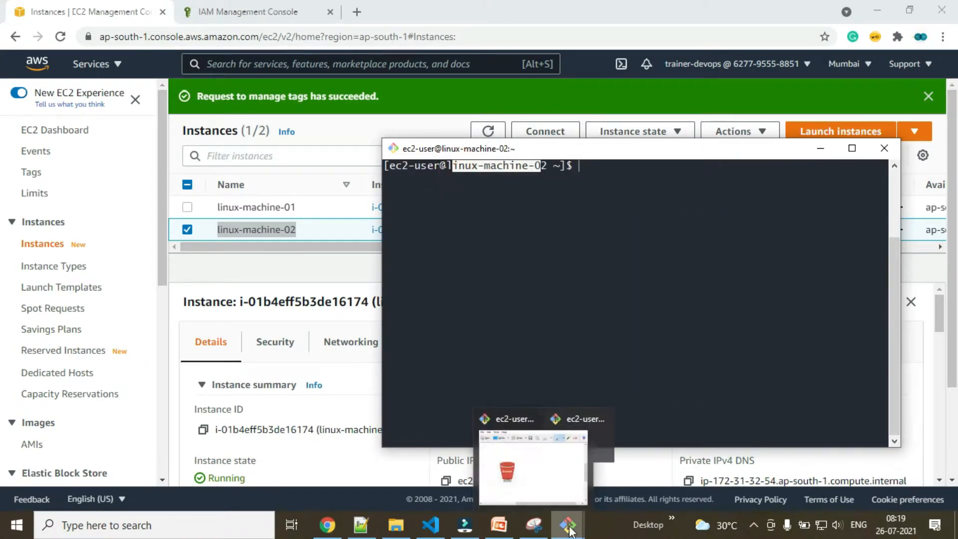
pyautogui.click(503, 463)
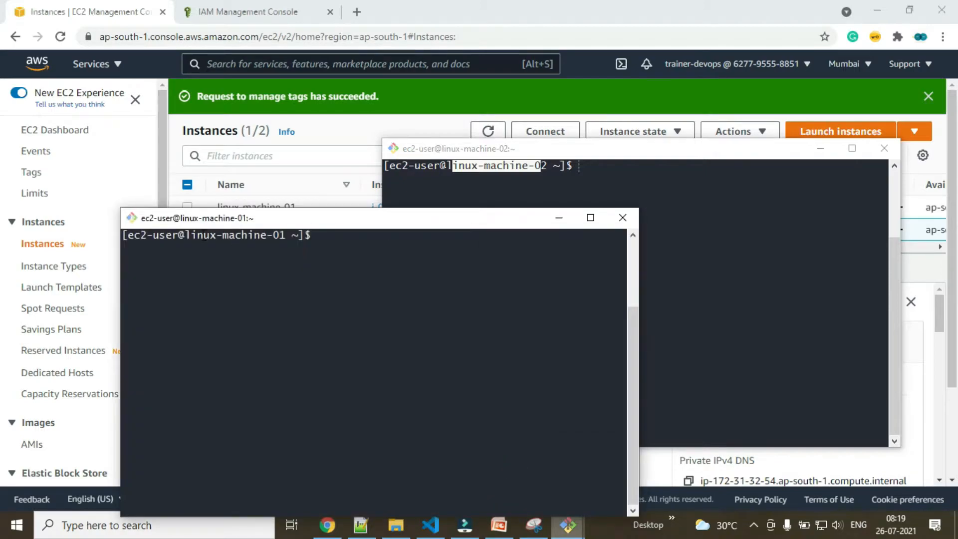
pyautogui.moveTo(200, 236); pyautogui.dragTo(253, 235)
pyautogui.moveTo(476, 165); pyautogui.dragTo(545, 165)
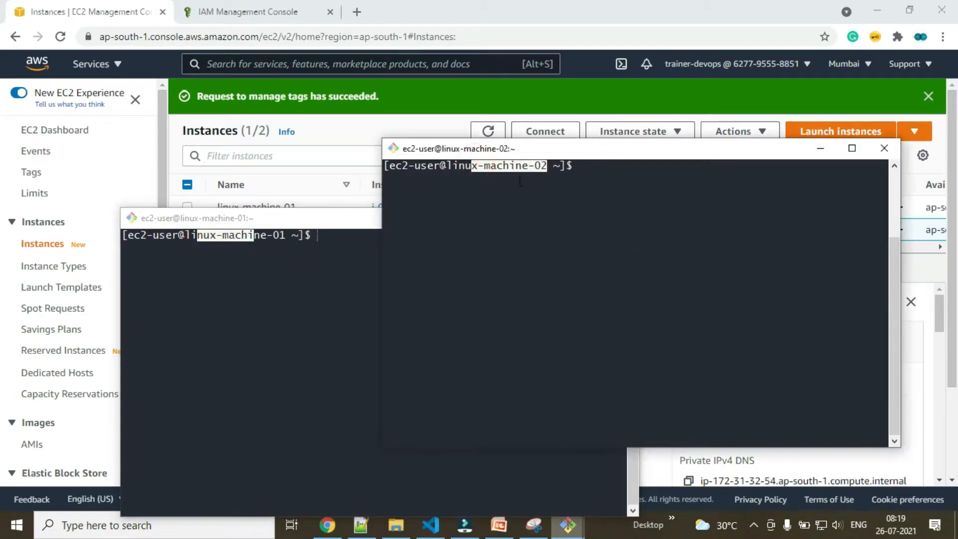
pyautogui.moveTo(198, 233); pyautogui.dragTo(283, 234)
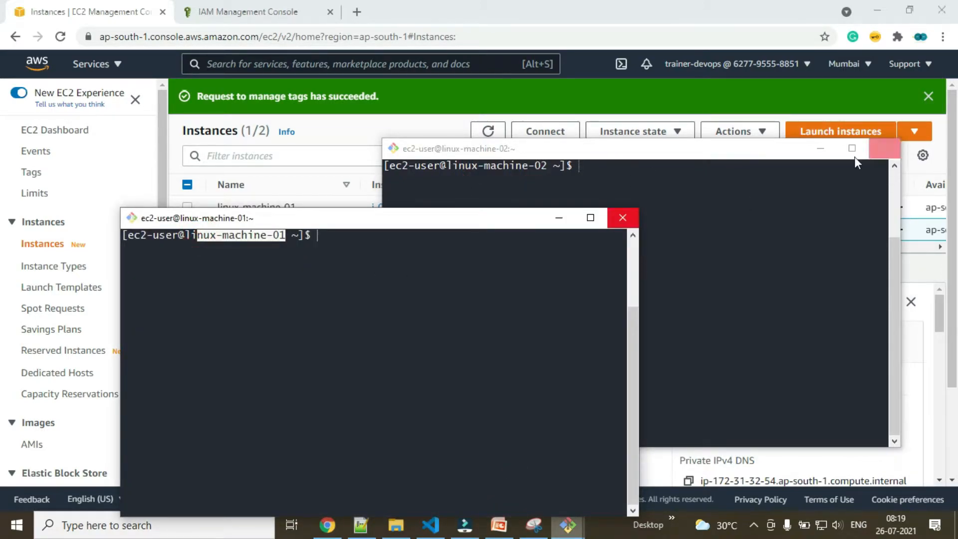
pyautogui.click(817, 153)
pyautogui.click(561, 213)
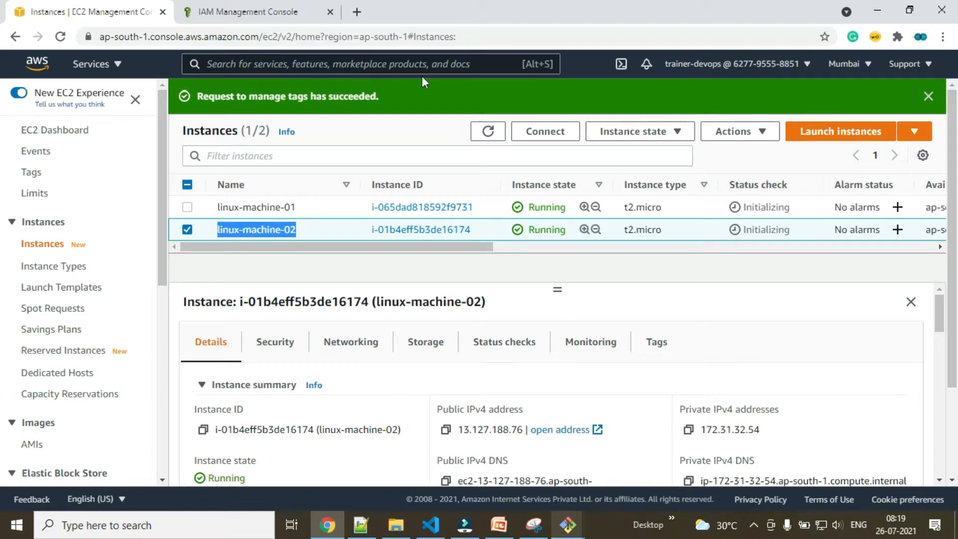
# - Search the AWS services for ssm from the IAM console and open Systems Manager
pyautogui.click(357, 12)
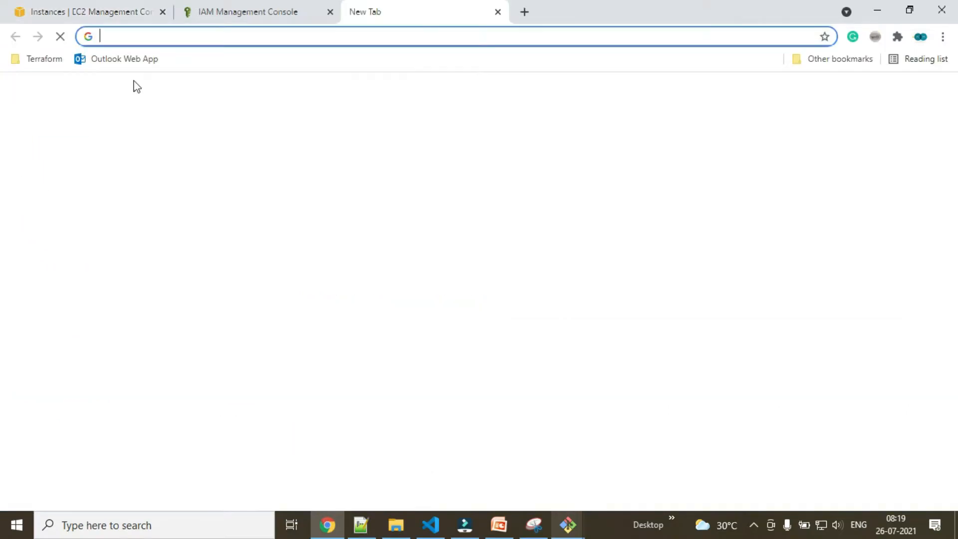
pyautogui.click(498, 12)
pyautogui.click(255, 15)
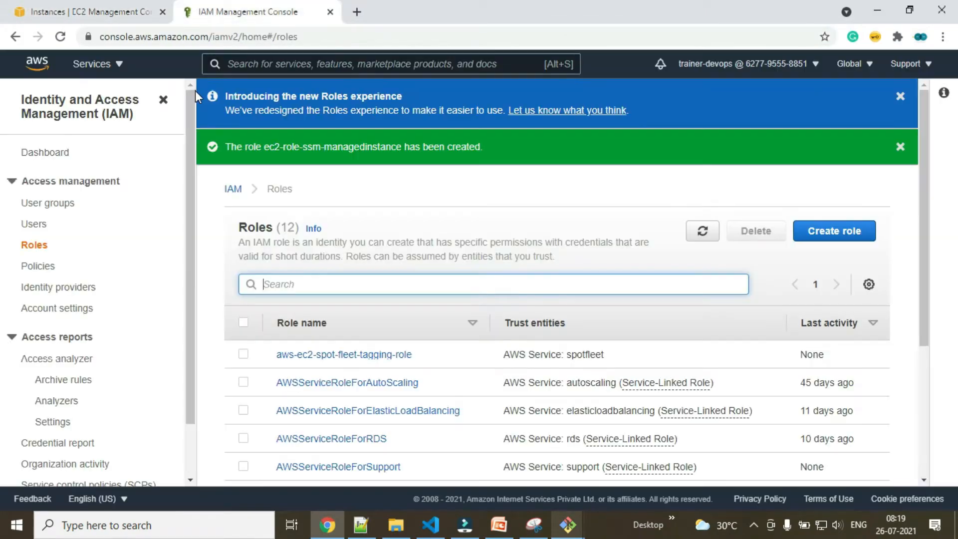
pyautogui.click(253, 69)
pyautogui.write('ssm')
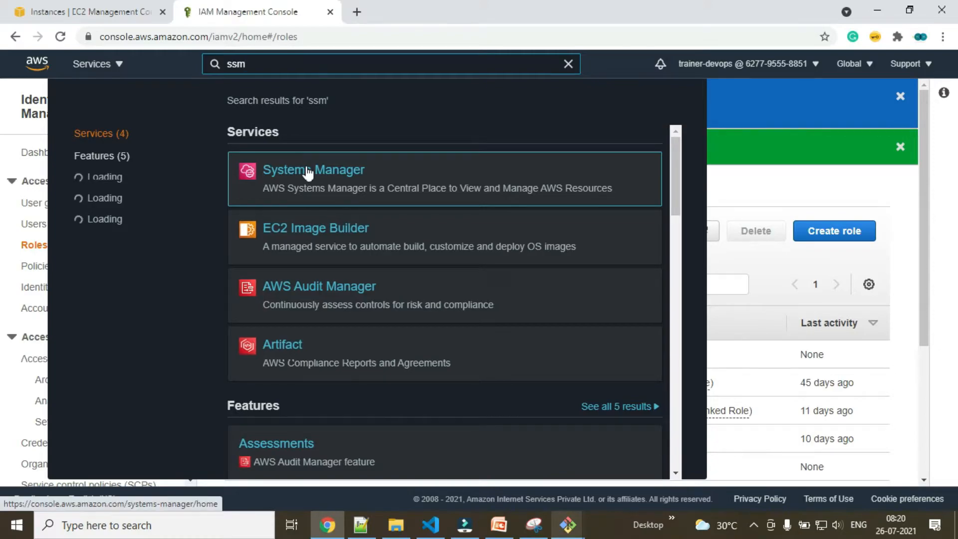
pyautogui.click(308, 172)
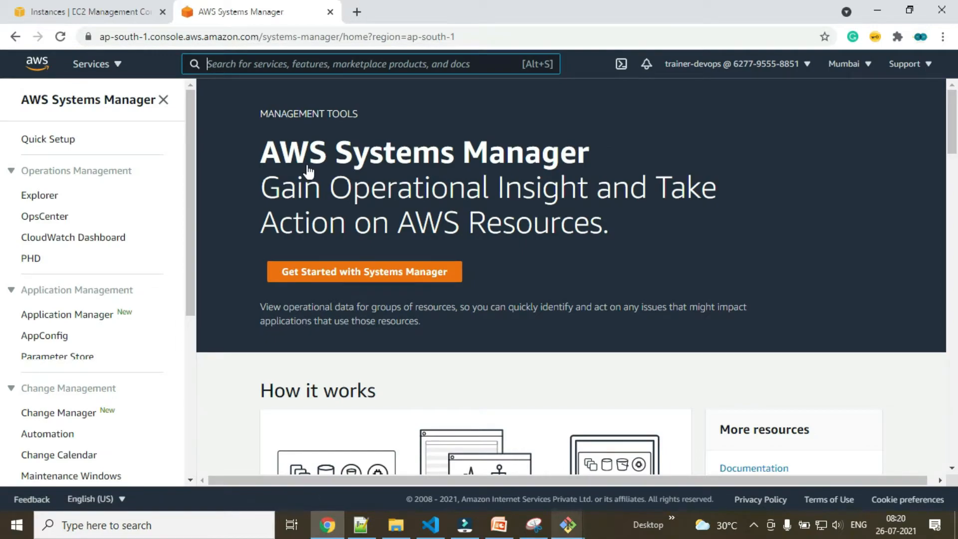
# - View the Session Manager and Inventory pages under Node Management in Systems Manager
pyautogui.scroll(-4, 135, 288)
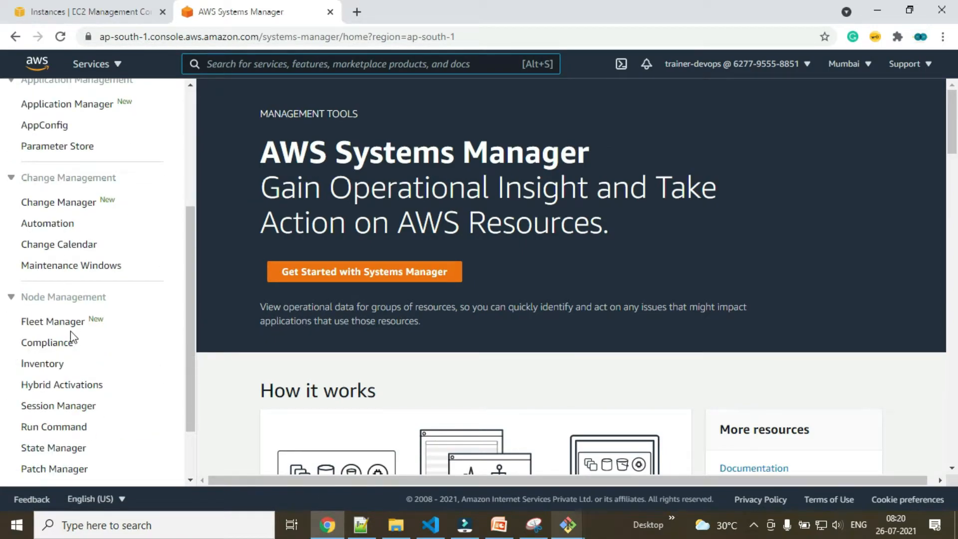
pyautogui.scroll(-2, 71, 330)
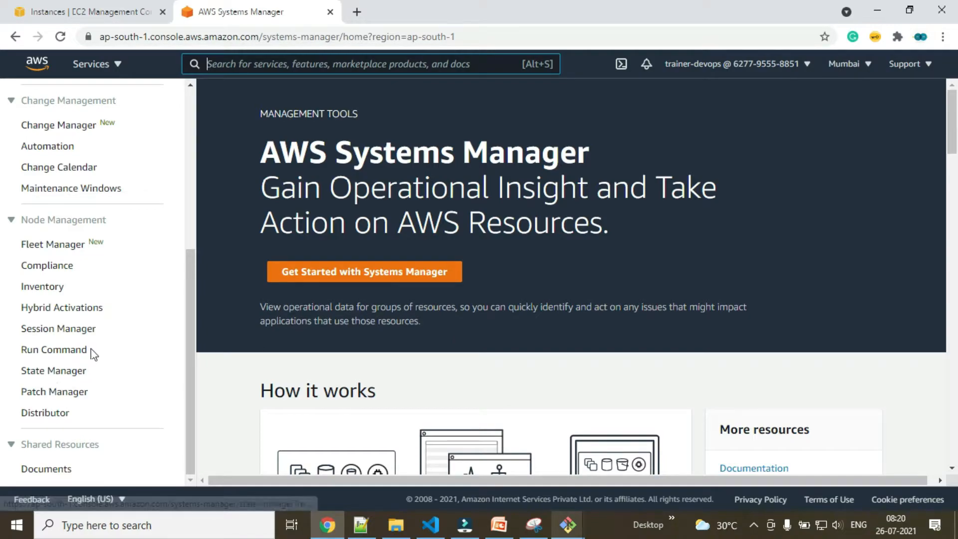
pyautogui.click(70, 334)
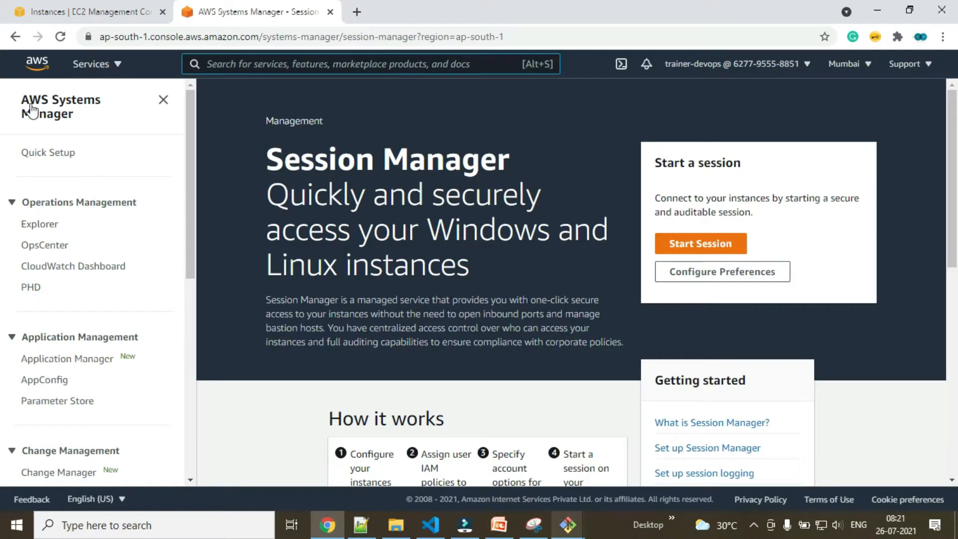
pyautogui.moveTo(193, 262); pyautogui.dragTo(187, 399)
pyautogui.click(55, 355)
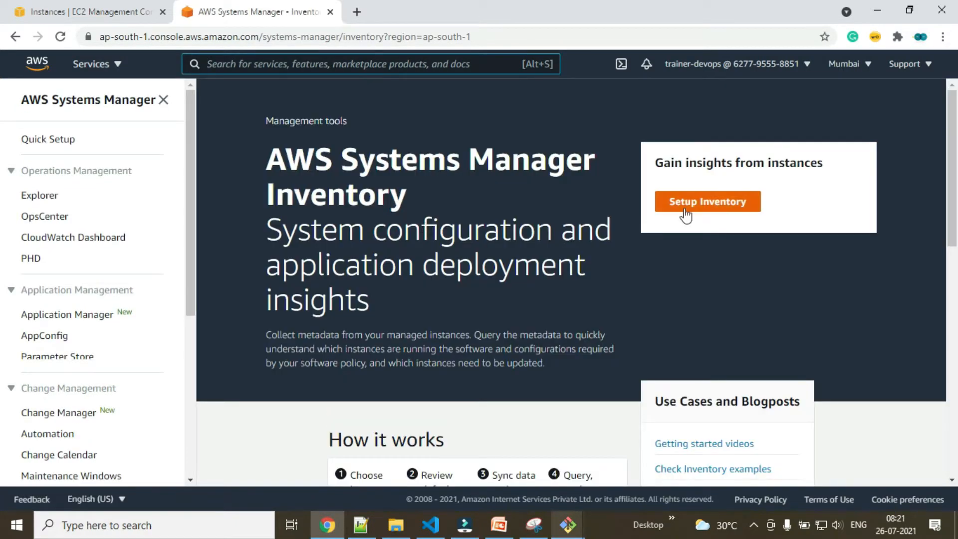
# - Open Run Command under Node Management and start running a new command
pyautogui.scroll(-10, 433, 322)
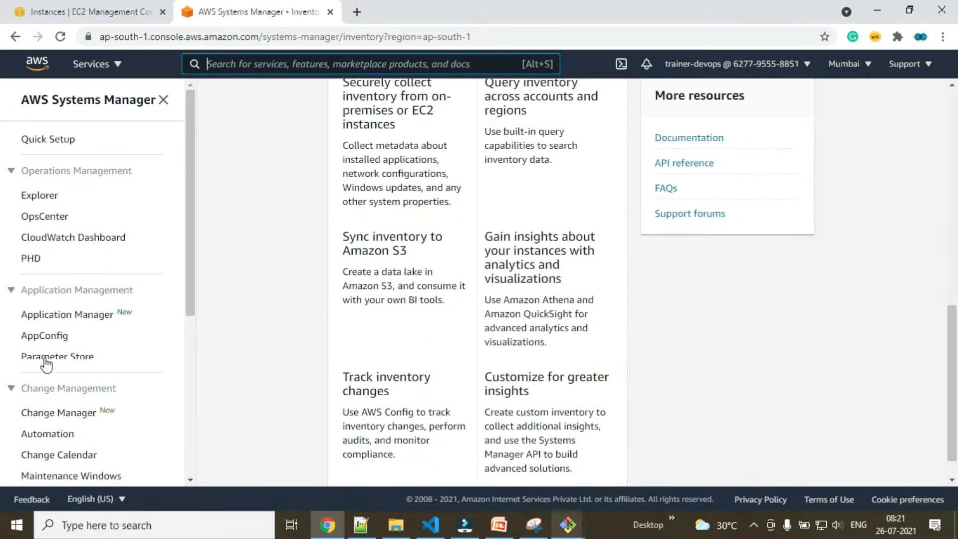
pyautogui.scroll(-6, 91, 332)
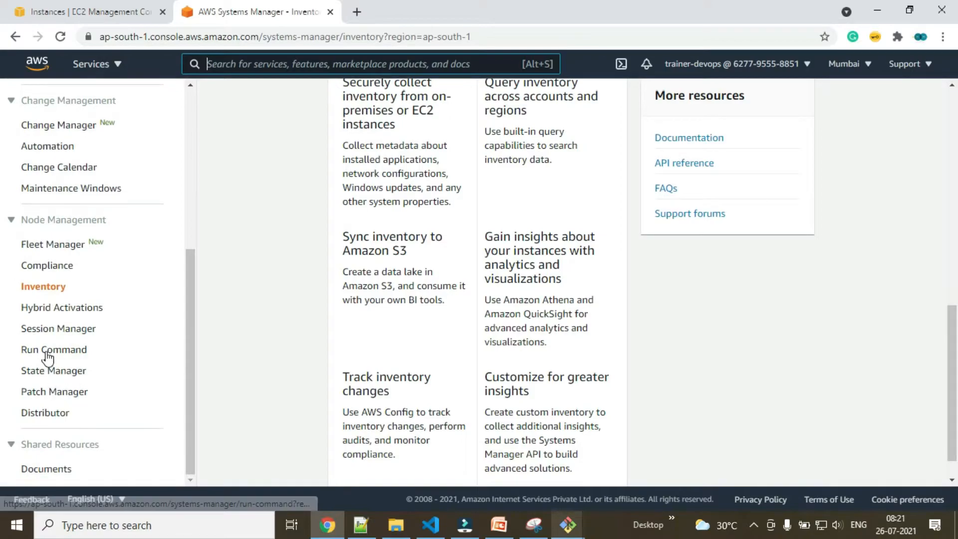
pyautogui.click(48, 349)
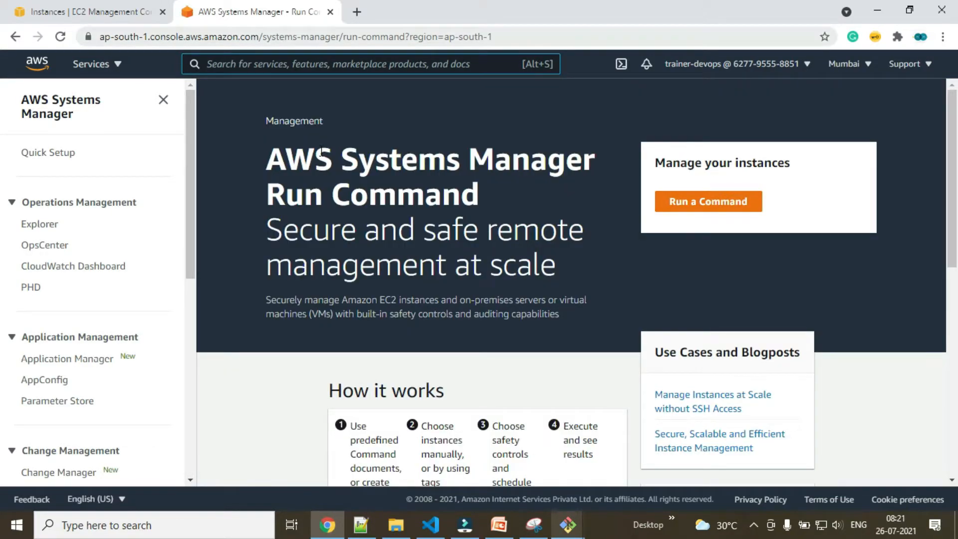
pyautogui.click(698, 208)
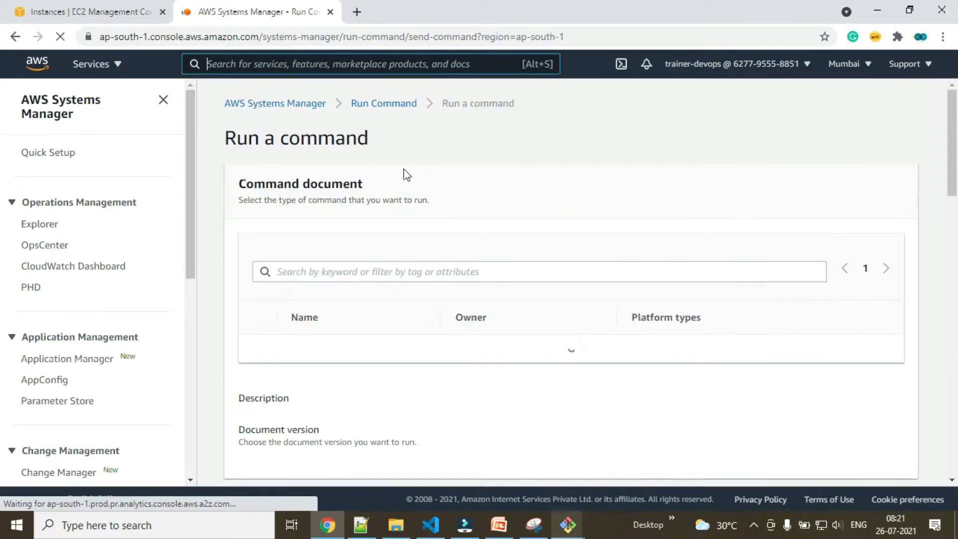
# - Examine the command document list, the AWS-ApplyAnsiblePlaybooks parameters and the target options of the new command
pyautogui.scroll(-4, 417, 227)
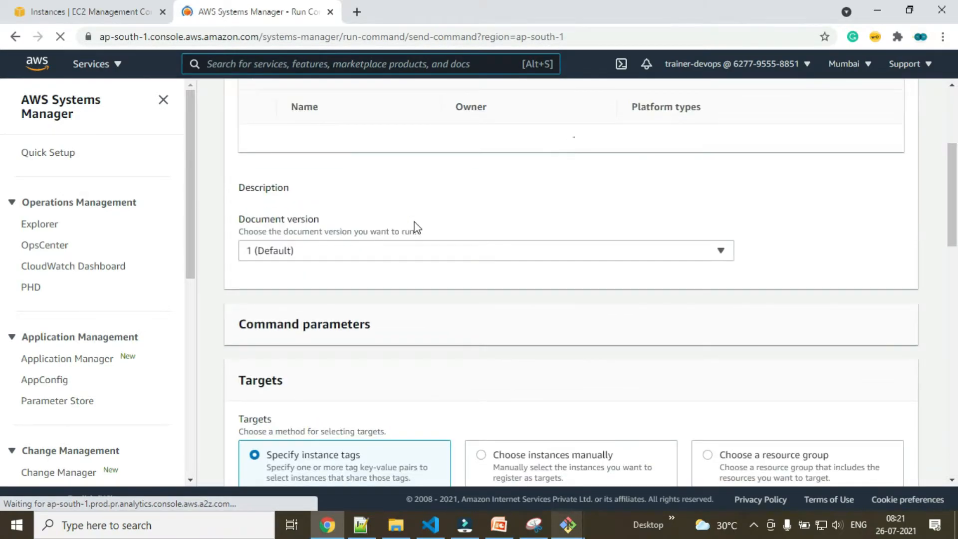
pyautogui.scroll(-2, 364, 296)
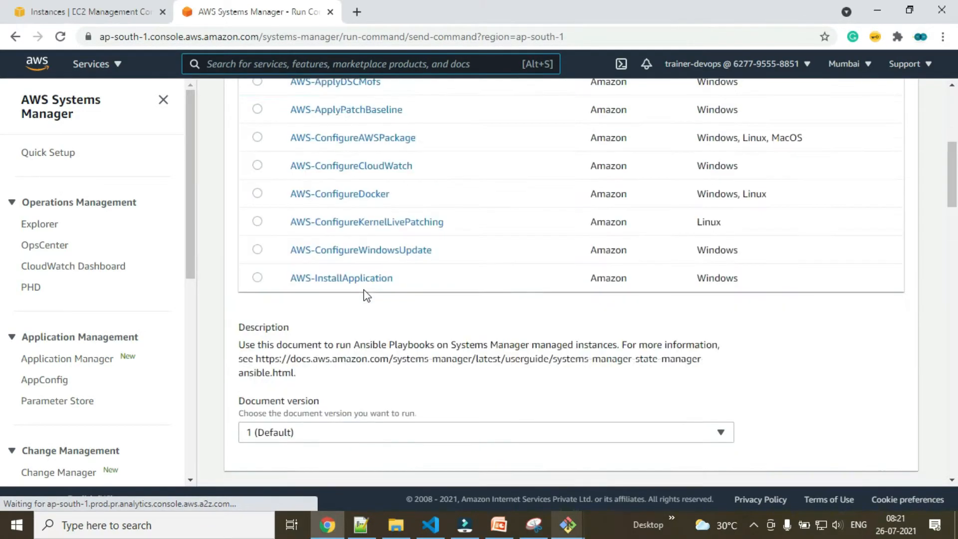
pyautogui.scroll(6, 357, 269)
pyautogui.scroll(-3, 336, 368)
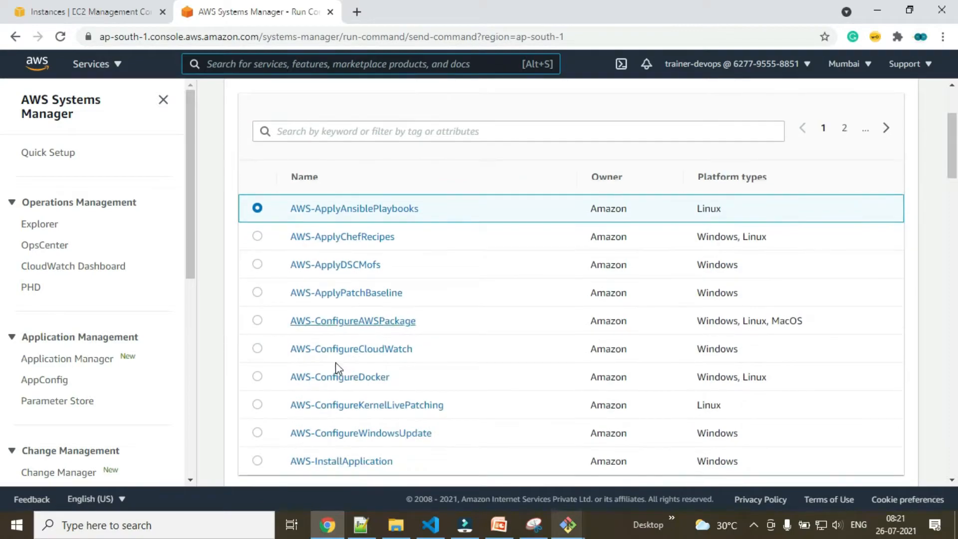
pyautogui.scroll(-8, 374, 150)
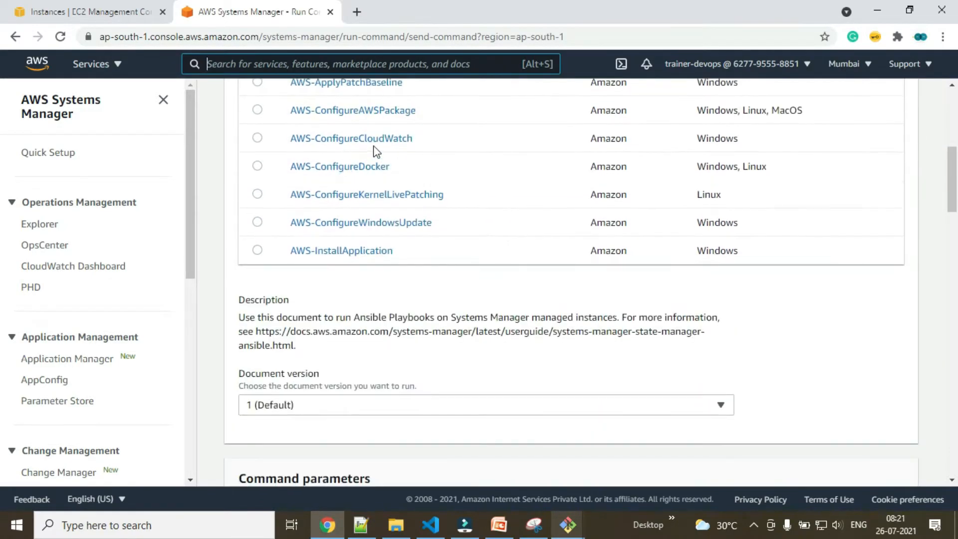
pyautogui.scroll(-15, 391, 332)
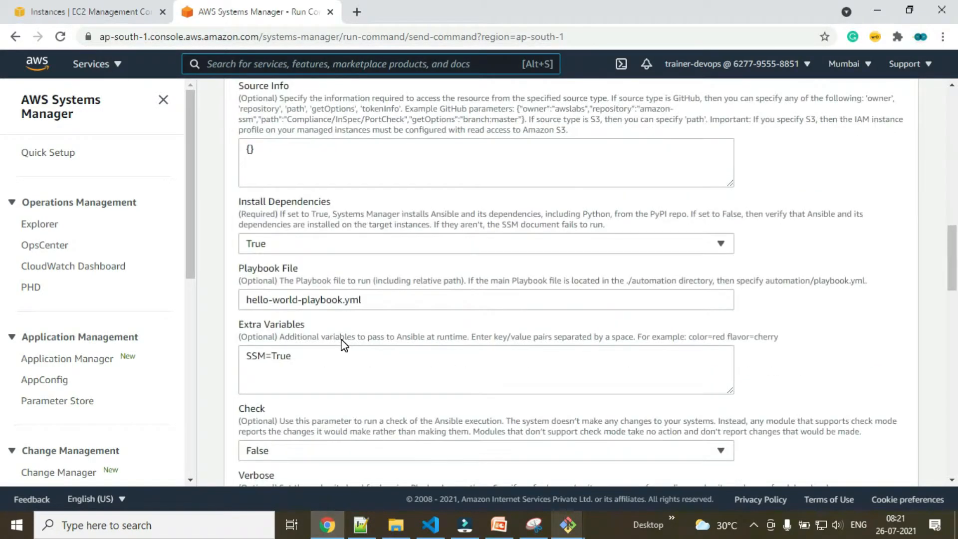
pyautogui.scroll(-3, 342, 346)
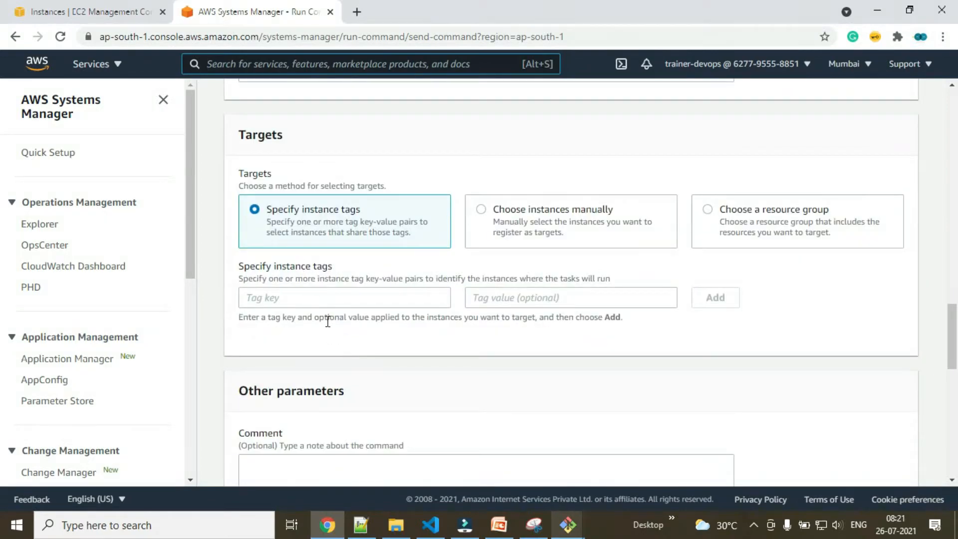
pyautogui.scroll(-2, 366, 346)
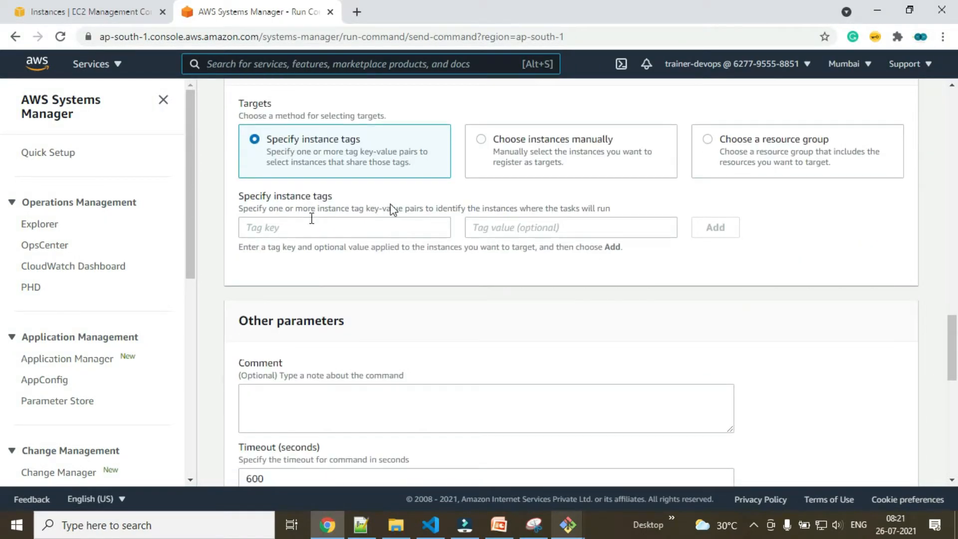
# - Choose instances manually as the target method and compare the listed managed instances with the EC2 instances in the Mumbai region
pyautogui.click(483, 143)
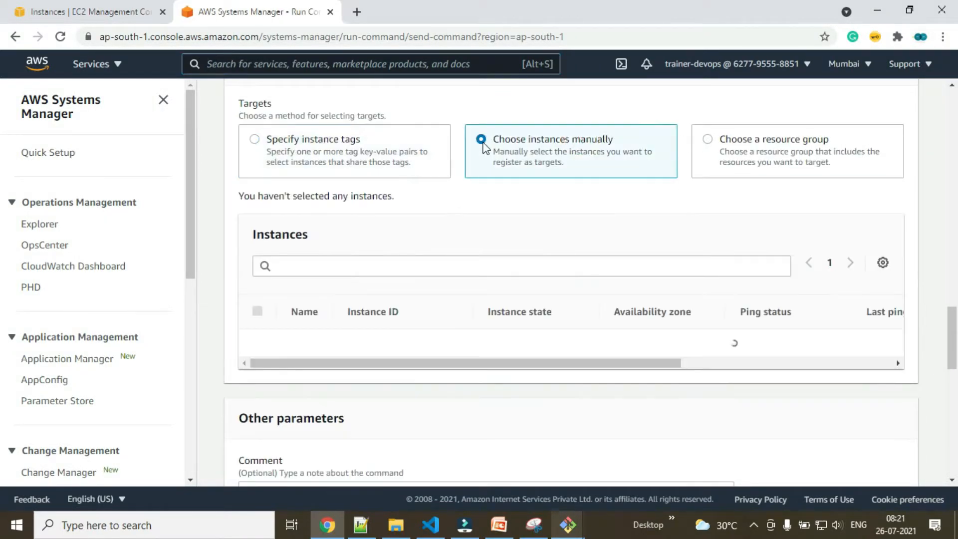
pyautogui.moveTo(312, 342); pyautogui.dragTo(825, 342)
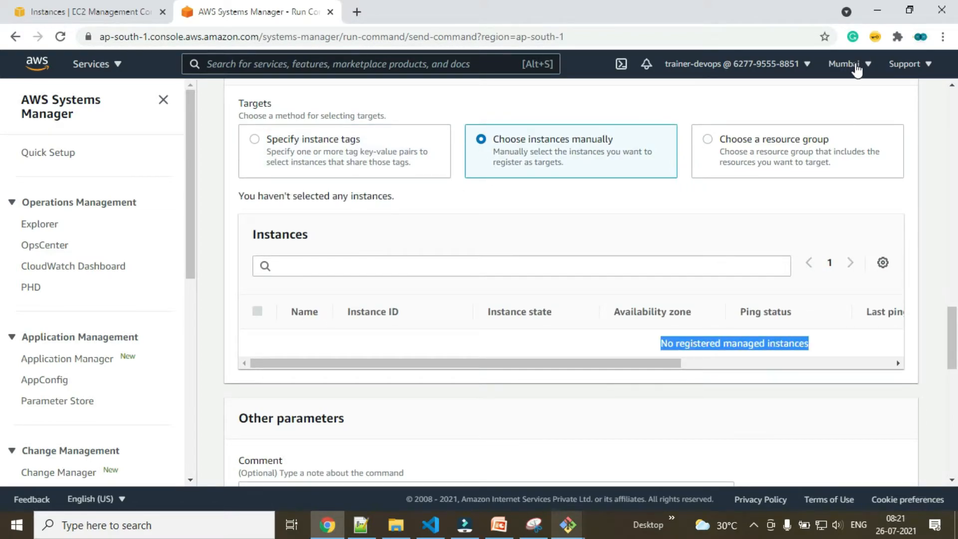
pyautogui.click(99, 11)
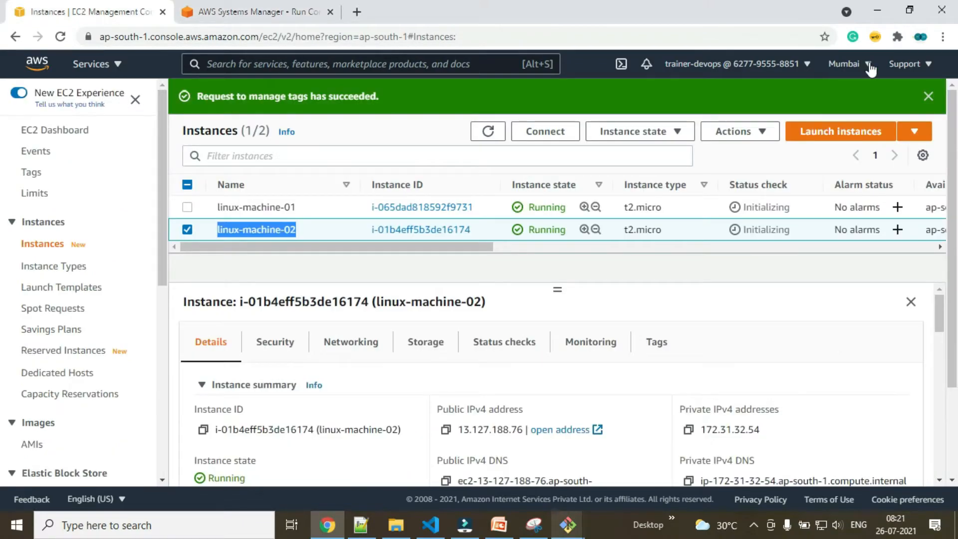
pyautogui.click(251, 11)
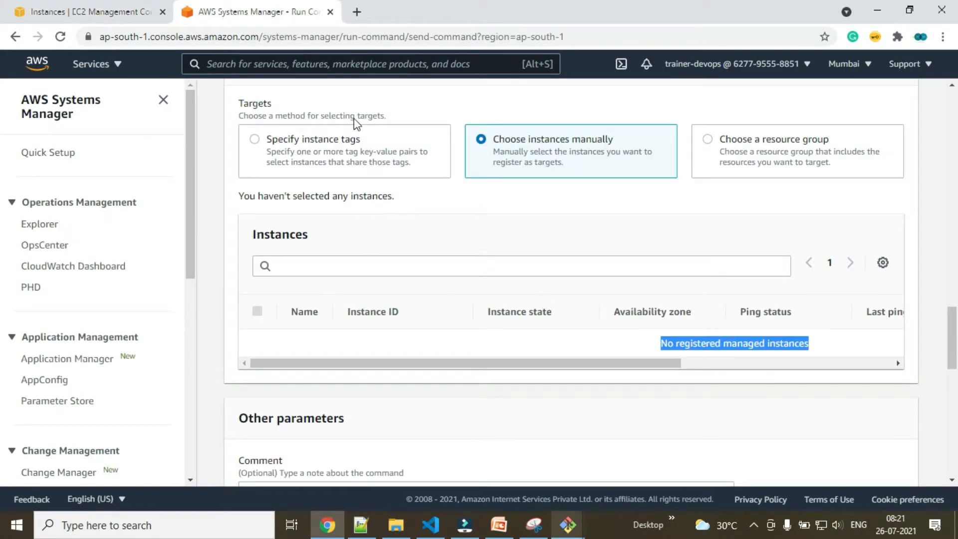
# - Target the command by the instance tag env with value prod, and remove that tag again
pyautogui.click(313, 133)
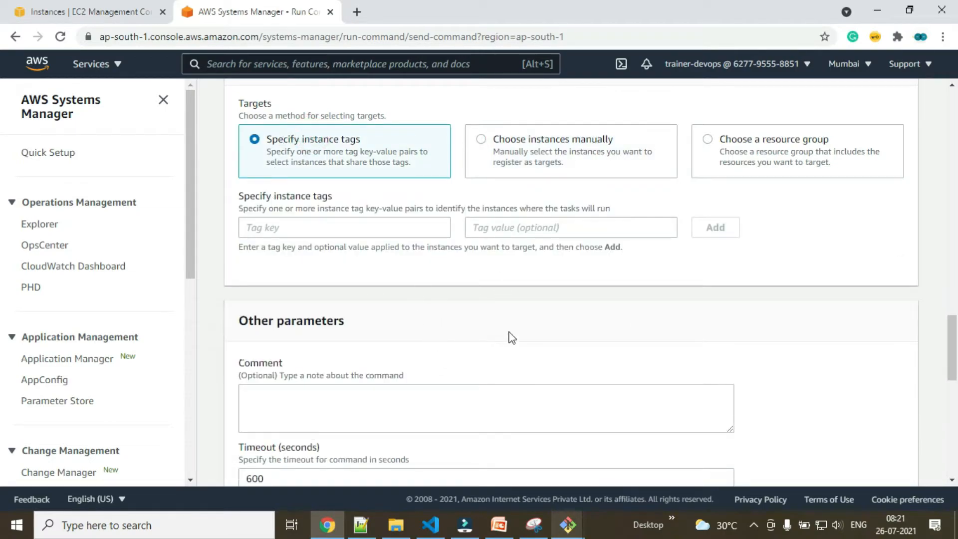
pyautogui.click(359, 226)
pyautogui.write('env')
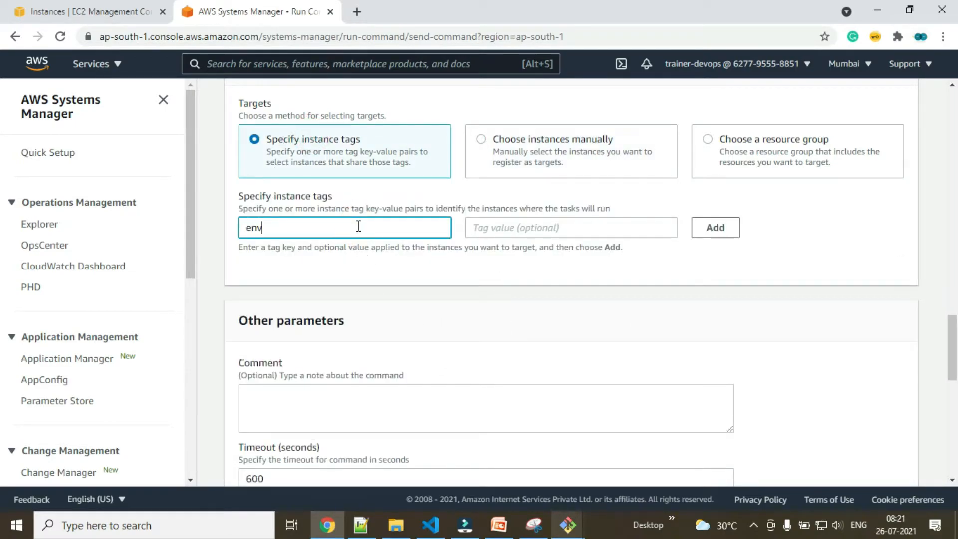
pyautogui.press('Tab')
pyautogui.write('prod')
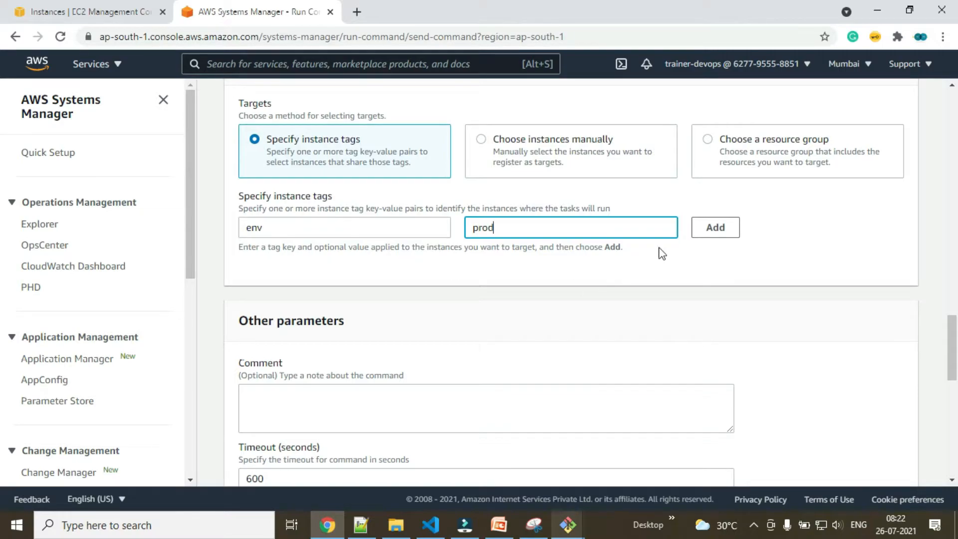
pyautogui.click(726, 231)
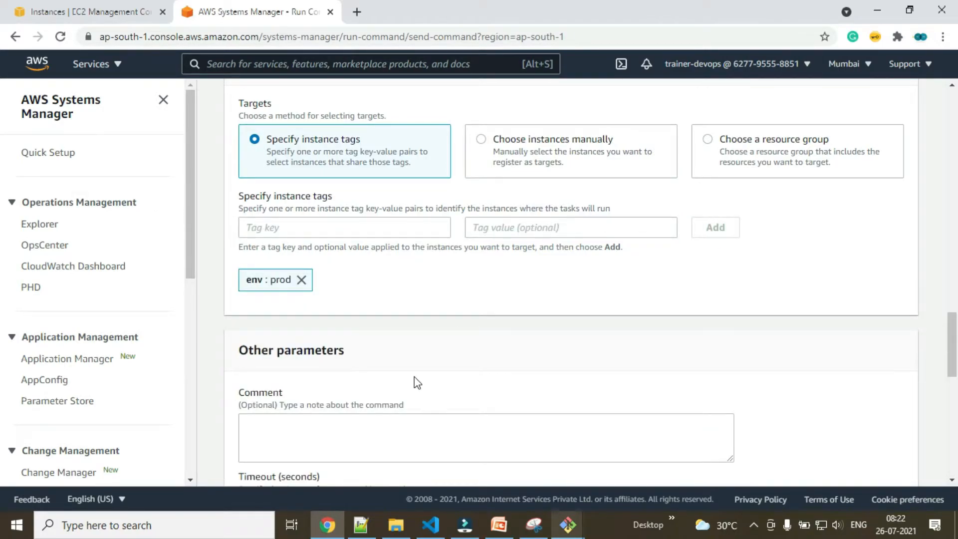
pyautogui.scroll(-4, 384, 359)
pyautogui.scroll(3, 340, 319)
pyautogui.click(301, 212)
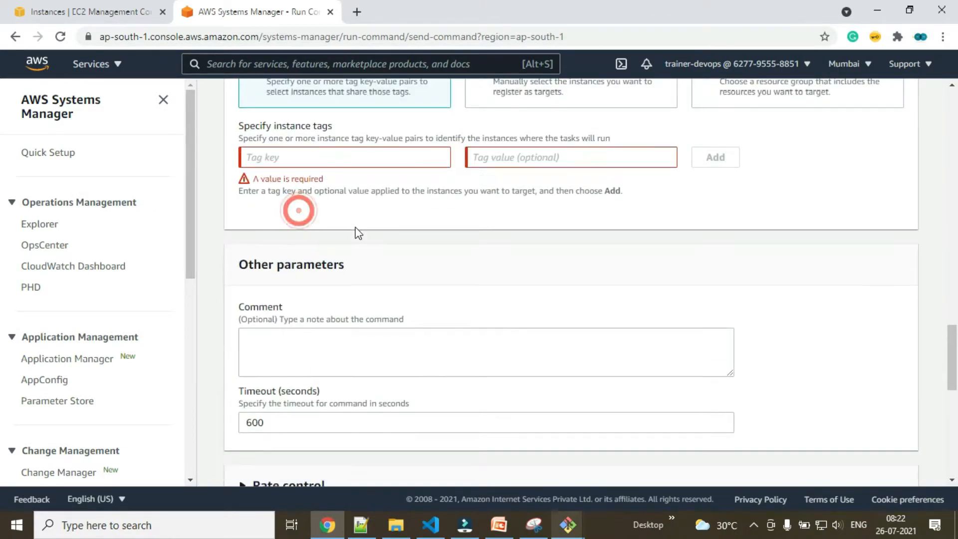
pyautogui.scroll(6, 593, 198)
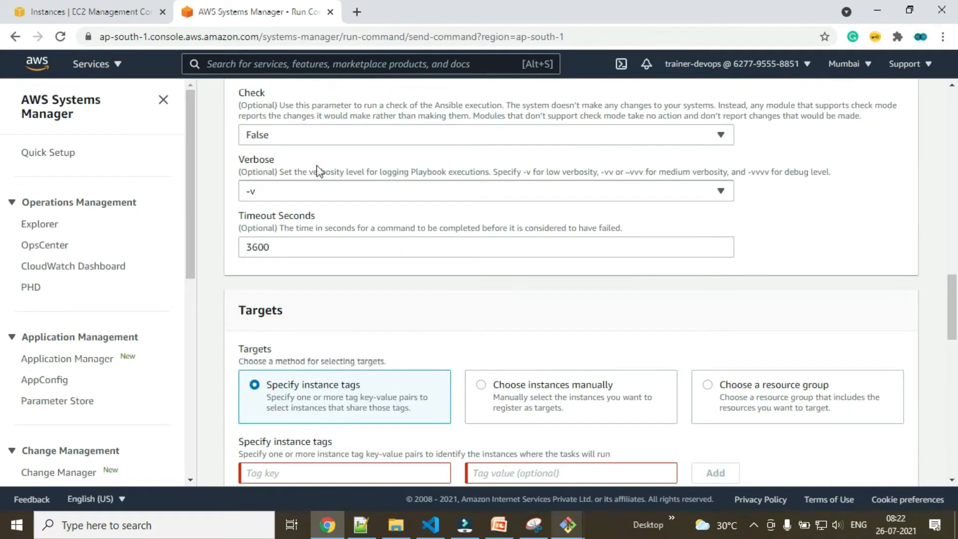
# - Switch to the EC2 instances list, select both Linux machines and check the instance settings offered for them together
pyautogui.click(89, 12)
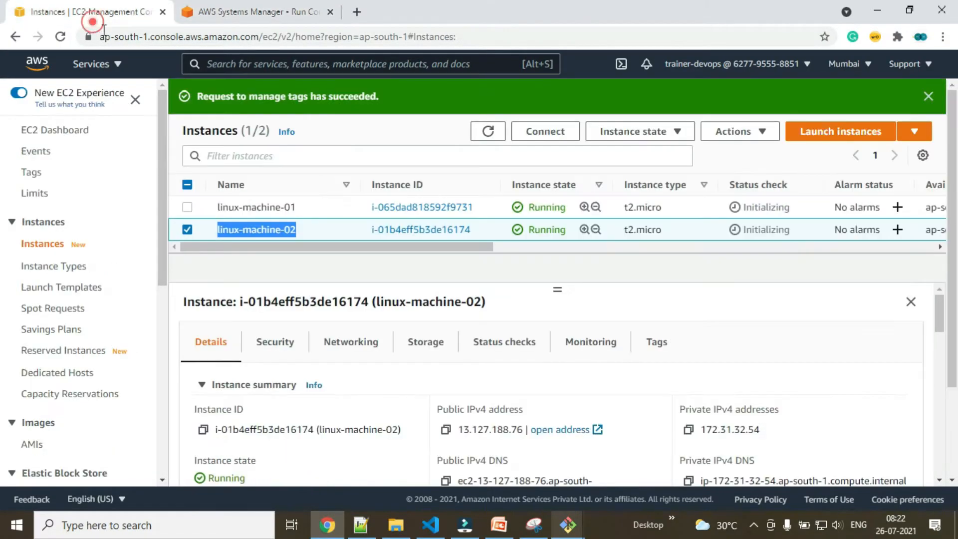
pyautogui.click(187, 230)
pyautogui.click(187, 184)
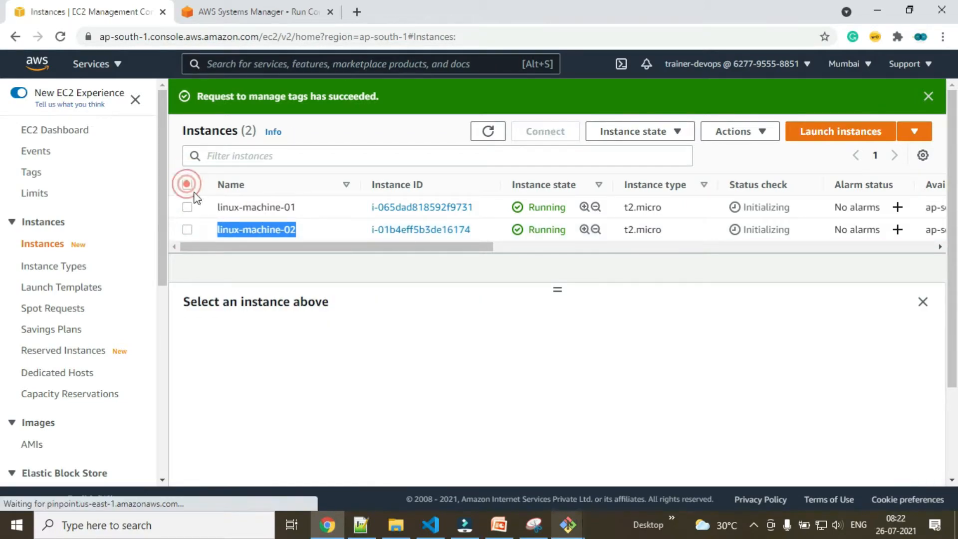
pyautogui.click(741, 132)
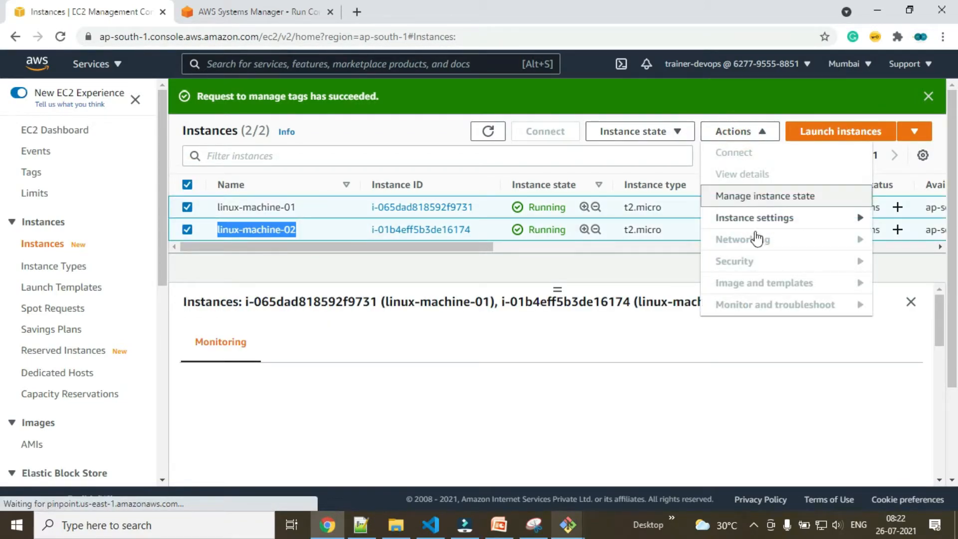
pyautogui.click(773, 224)
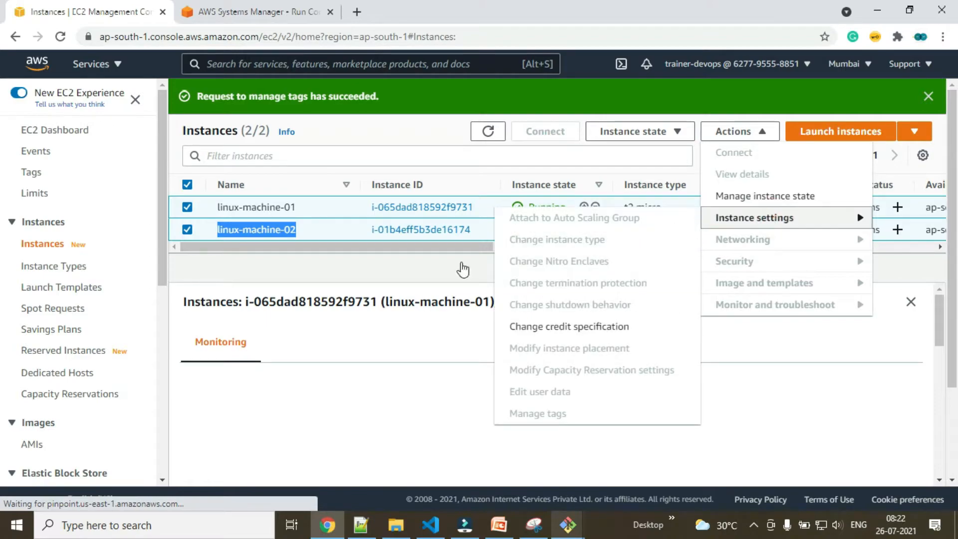
pyautogui.click(188, 186)
# - Attach the IAM role ec2-role-ssm-managedinstance to linux-machine-02
pyautogui.click(929, 96)
pyautogui.click(187, 195)
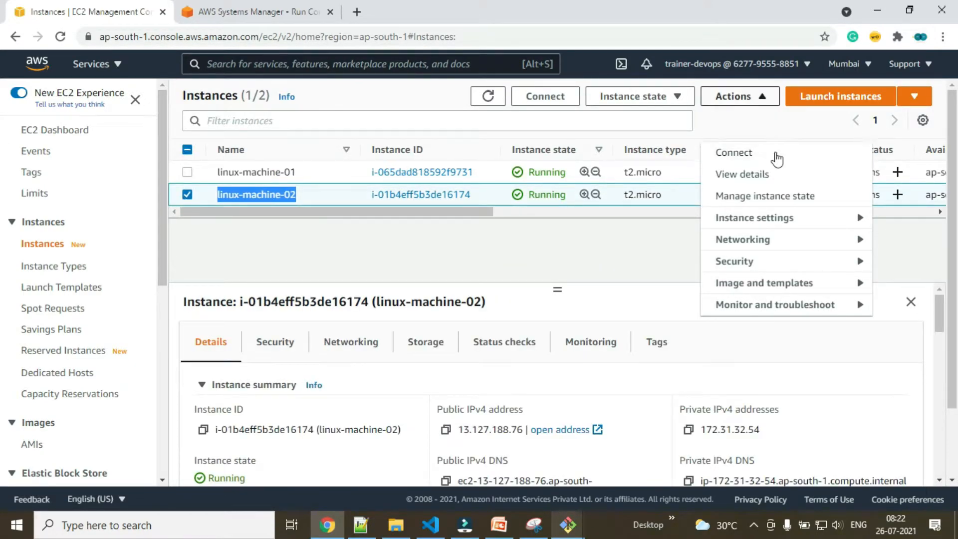
pyautogui.click(752, 259)
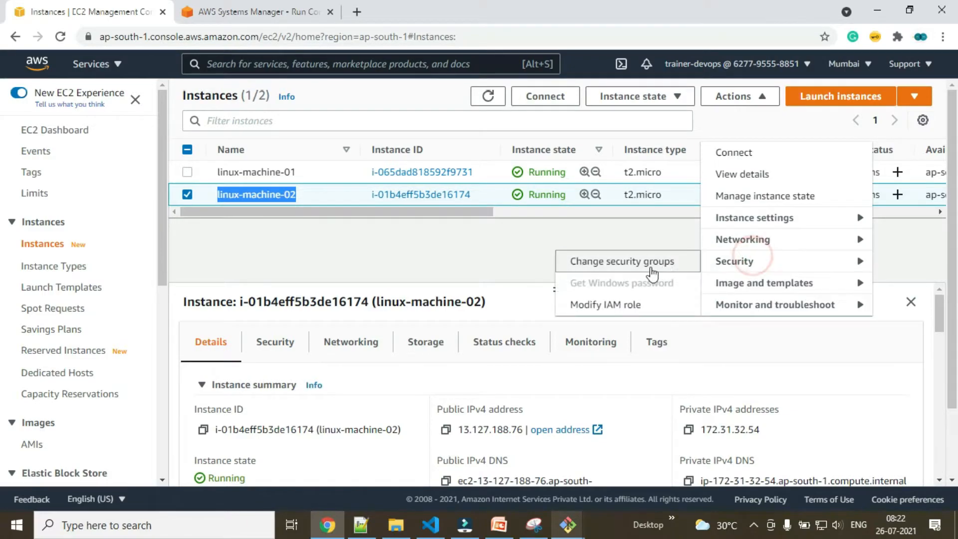
pyautogui.click(605, 304)
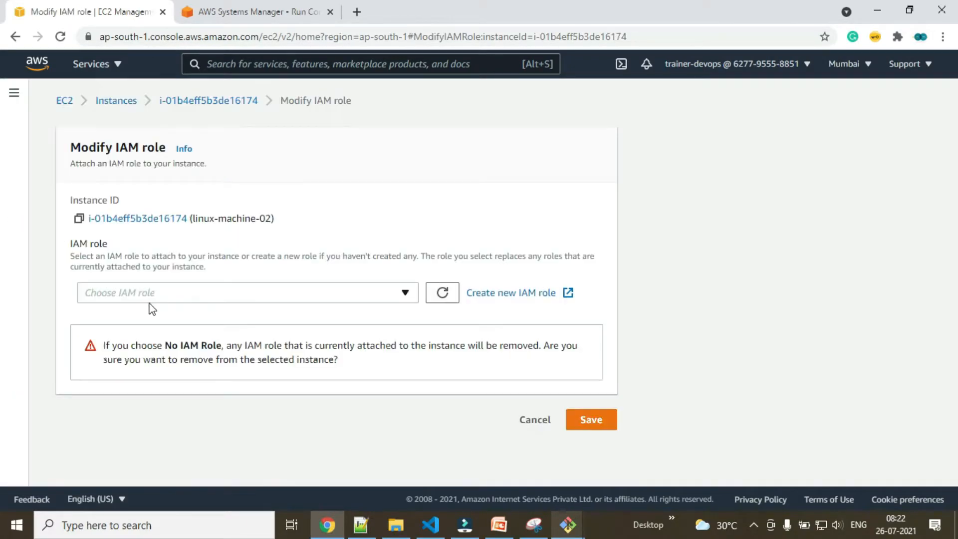
pyautogui.click(190, 300)
pyautogui.click(114, 374)
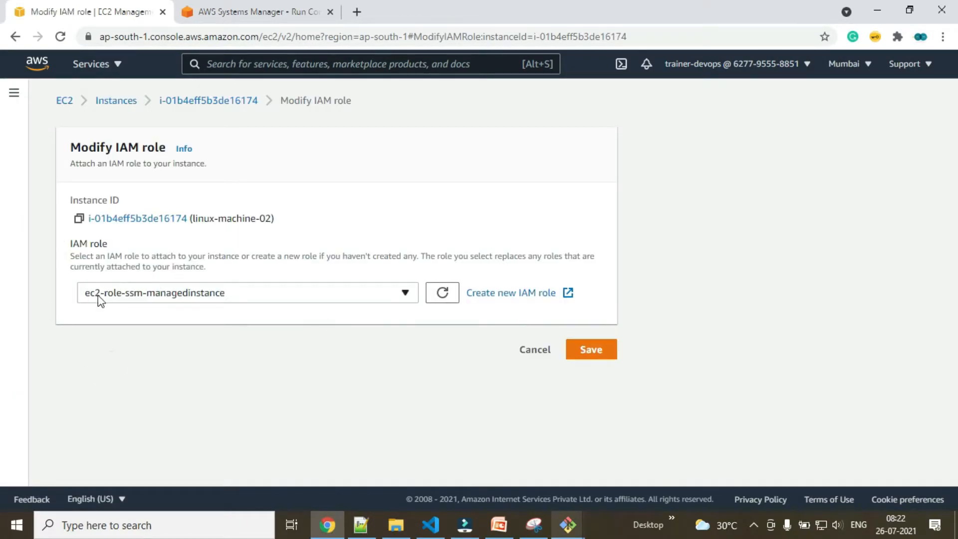
pyautogui.click(600, 348)
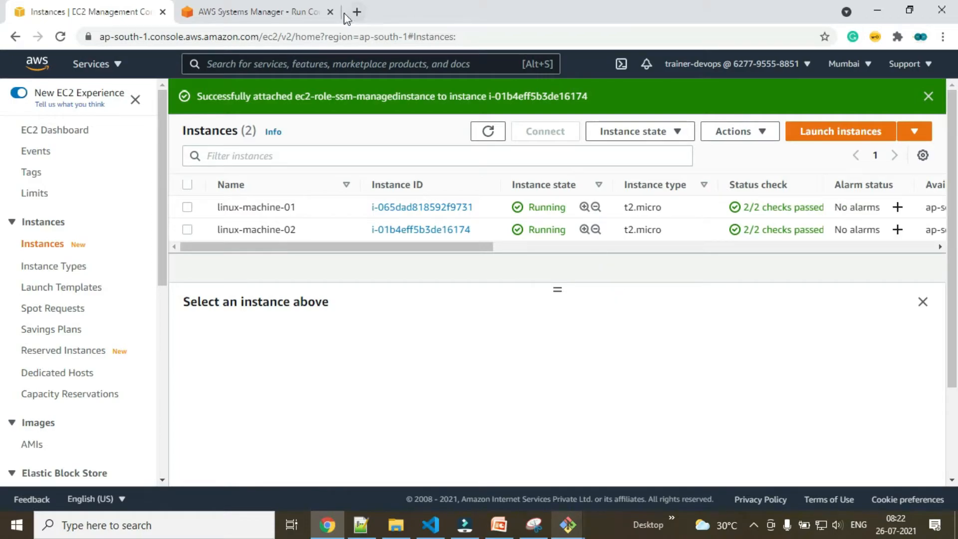
# - Return to Systems Manager and open Session Manager under Node Management
pyautogui.click(295, 13)
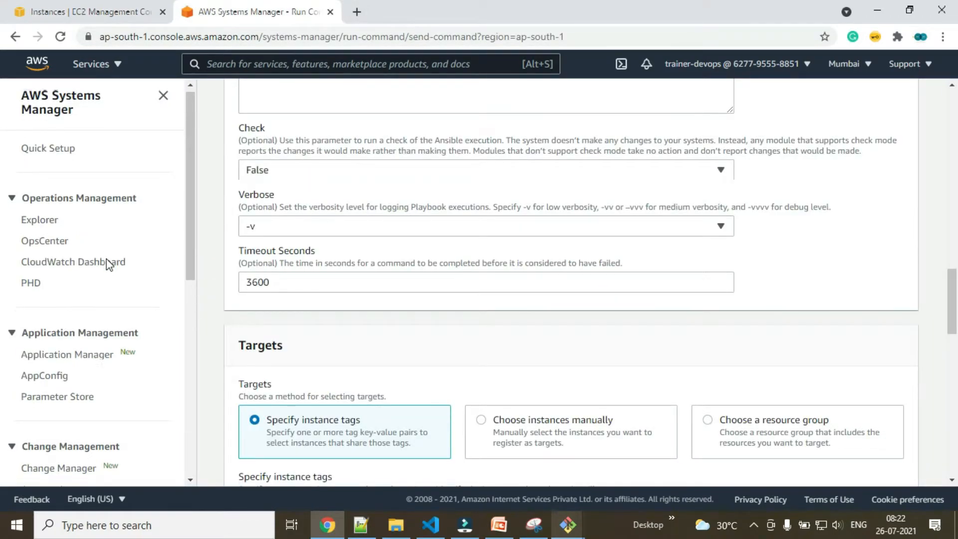
pyautogui.scroll(-4, 95, 305)
pyautogui.scroll(-1, 168, 309)
pyautogui.scroll(-2, 168, 309)
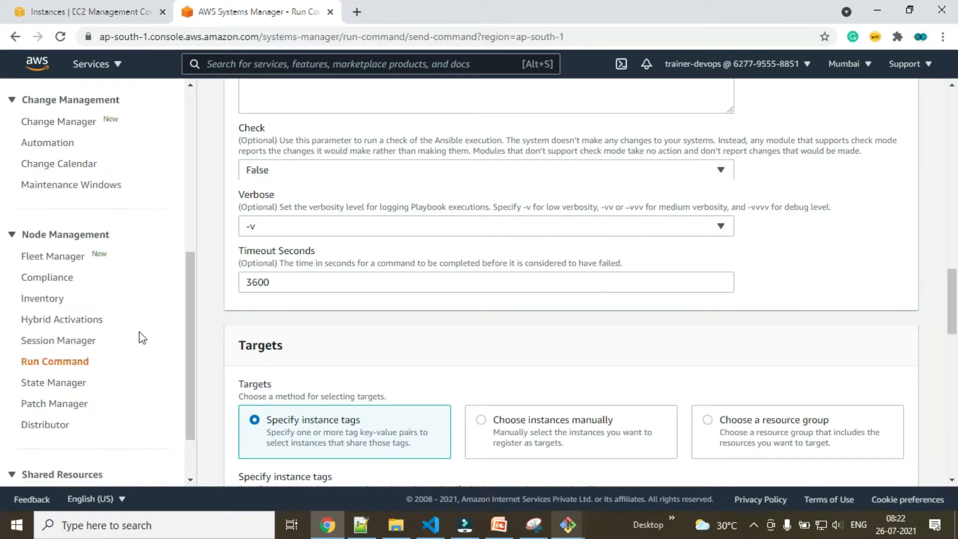
pyautogui.click(43, 339)
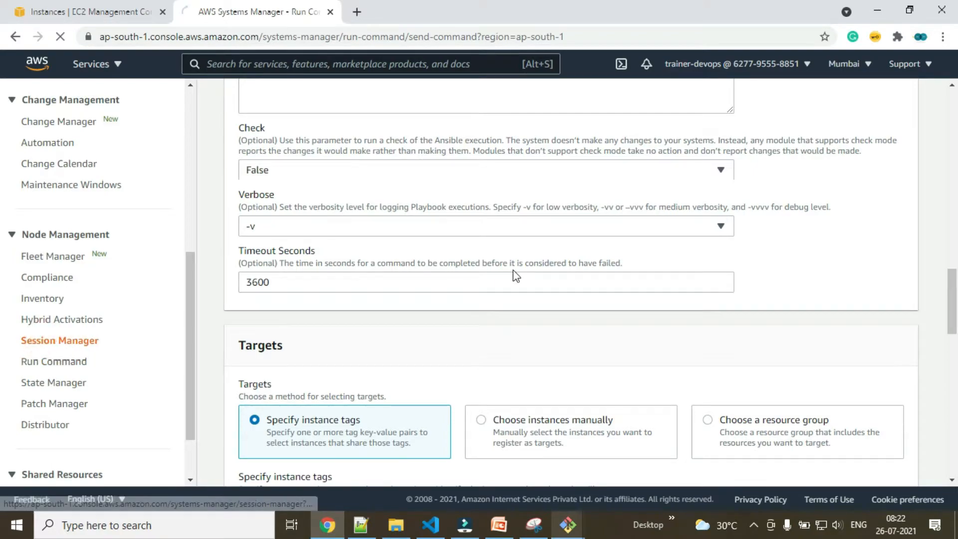
pyautogui.click(60, 12)
pyautogui.click(248, 12)
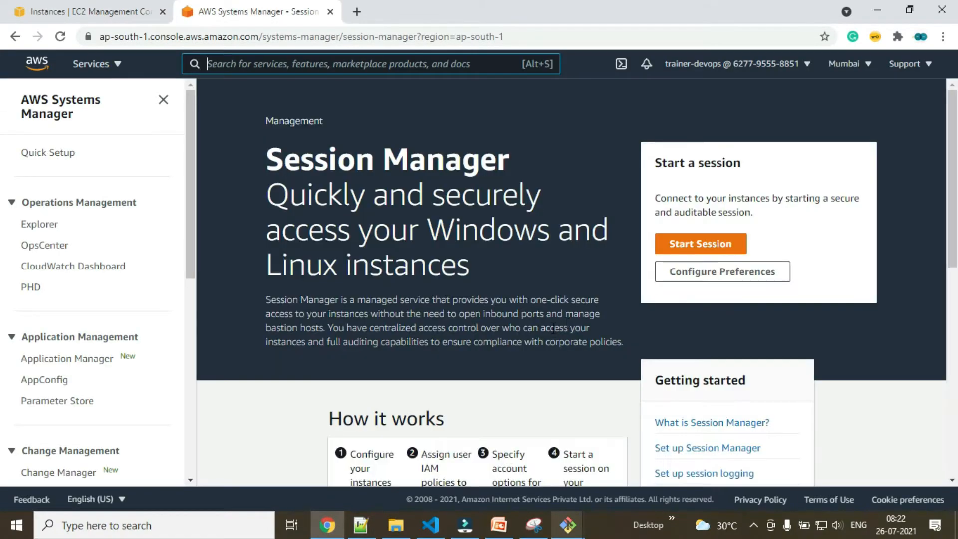
# - Begin starting a session and refresh the target instances list repeatedly to check for managed instances
pyautogui.click(692, 250)
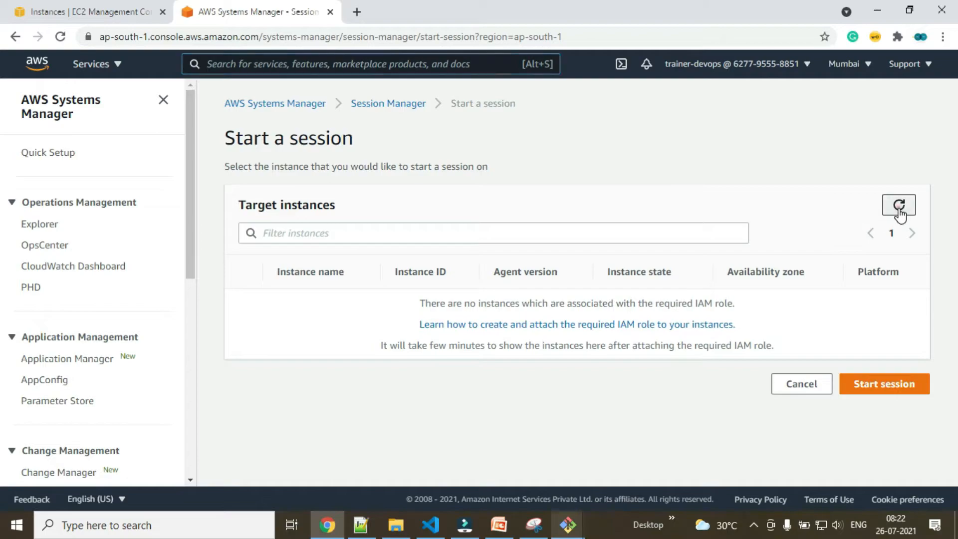
pyautogui.click(899, 209)
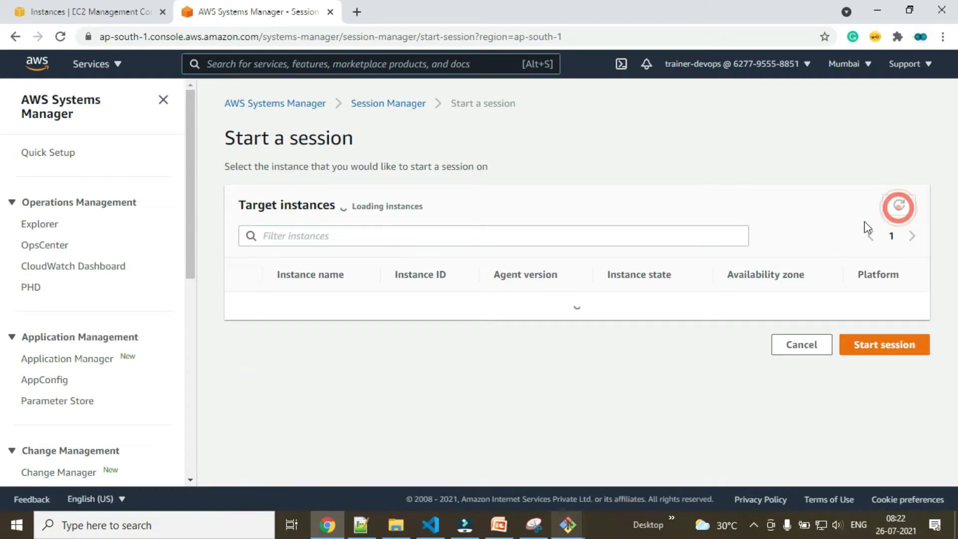
pyautogui.click(901, 209)
pyautogui.click(899, 206)
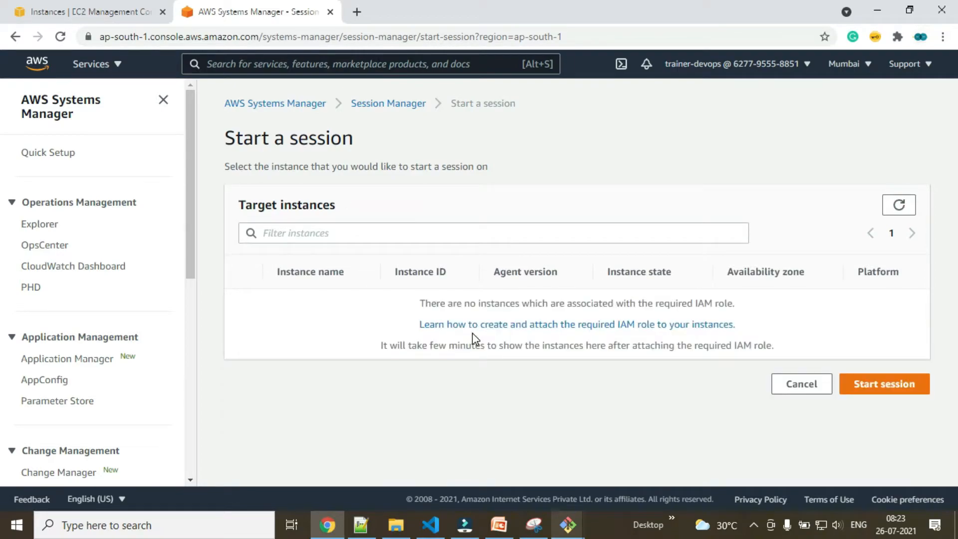
# - Switch to the EC2 instances list, stop linux-machine-02, and clear the notifications and the selection
pyautogui.click(98, 15)
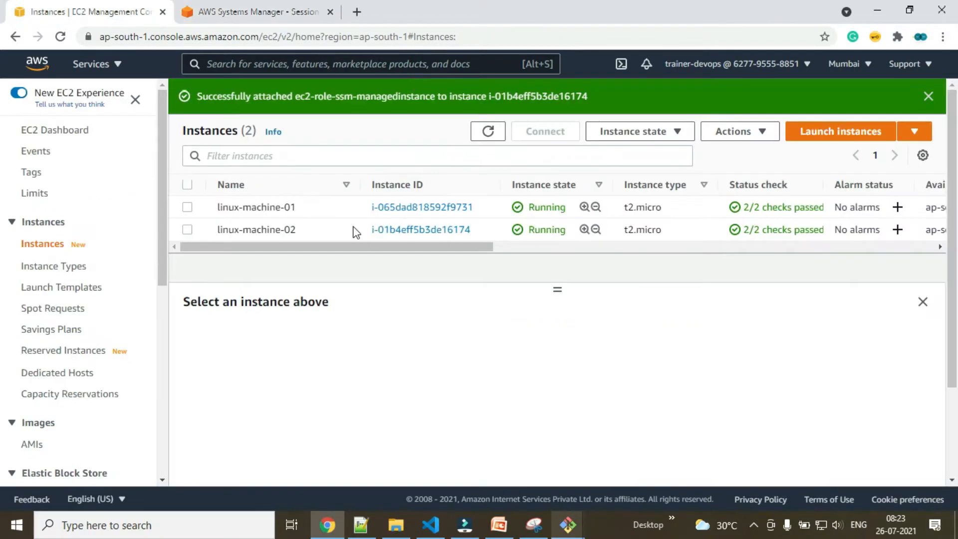
pyautogui.click(187, 230)
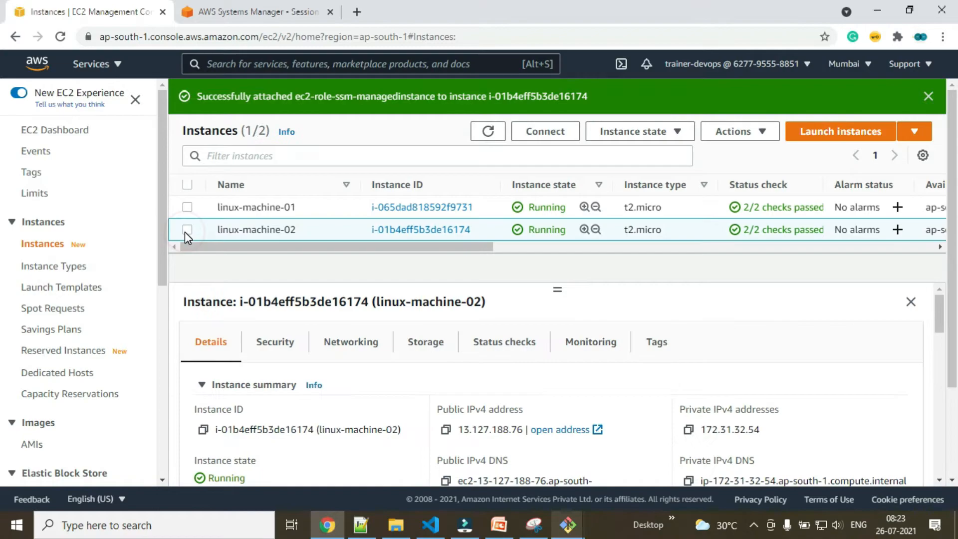
pyautogui.click(654, 133)
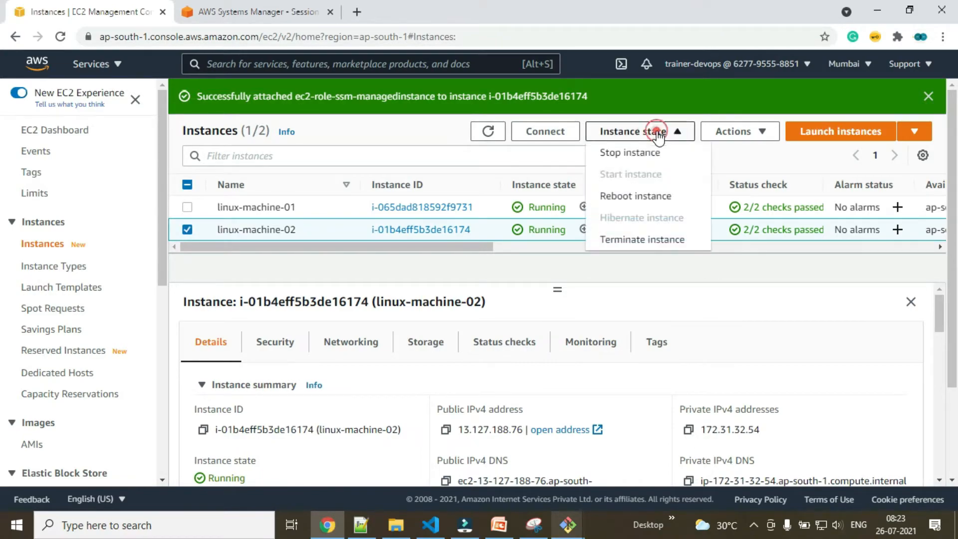
pyautogui.click(629, 152)
pyautogui.click(741, 351)
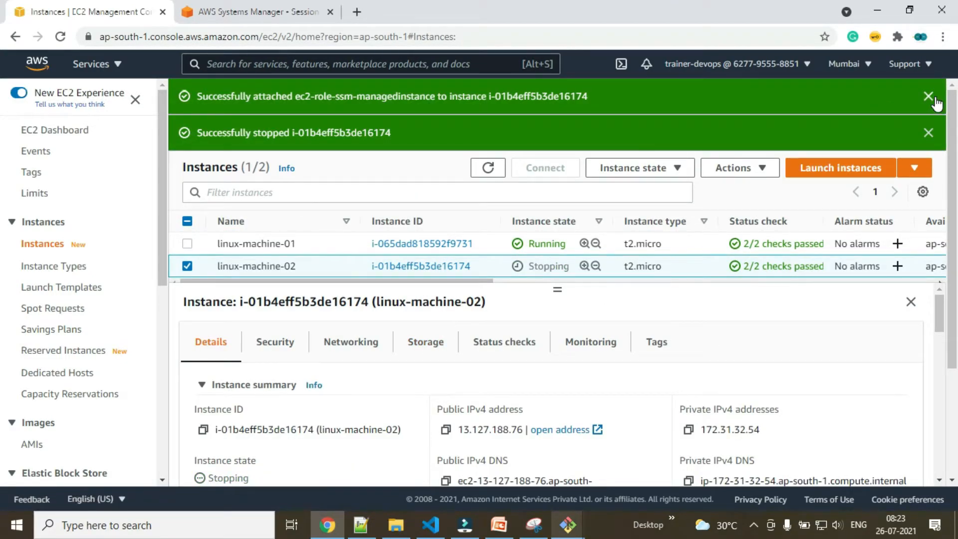
pyautogui.click(929, 97)
pyautogui.click(929, 97)
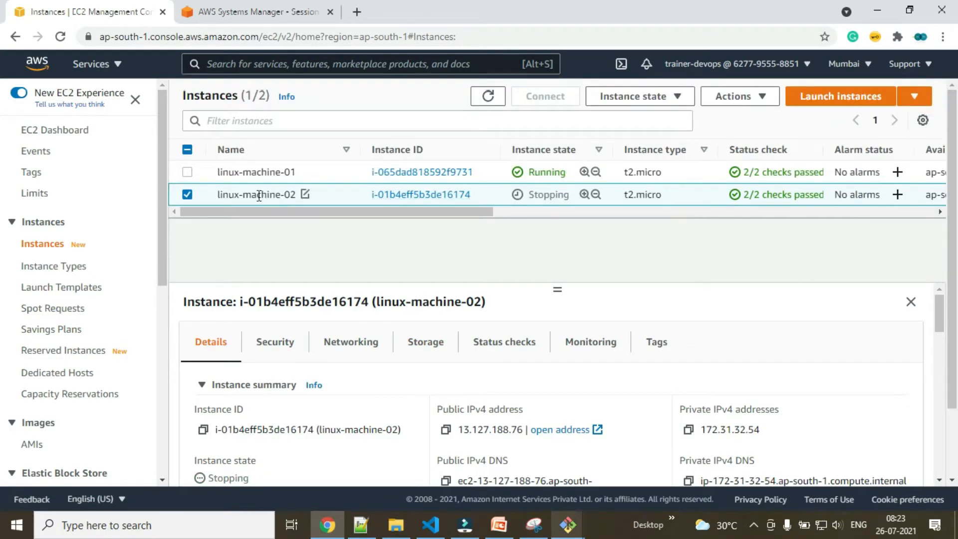
pyautogui.click(188, 195)
pyautogui.click(188, 195)
pyautogui.click(188, 195)
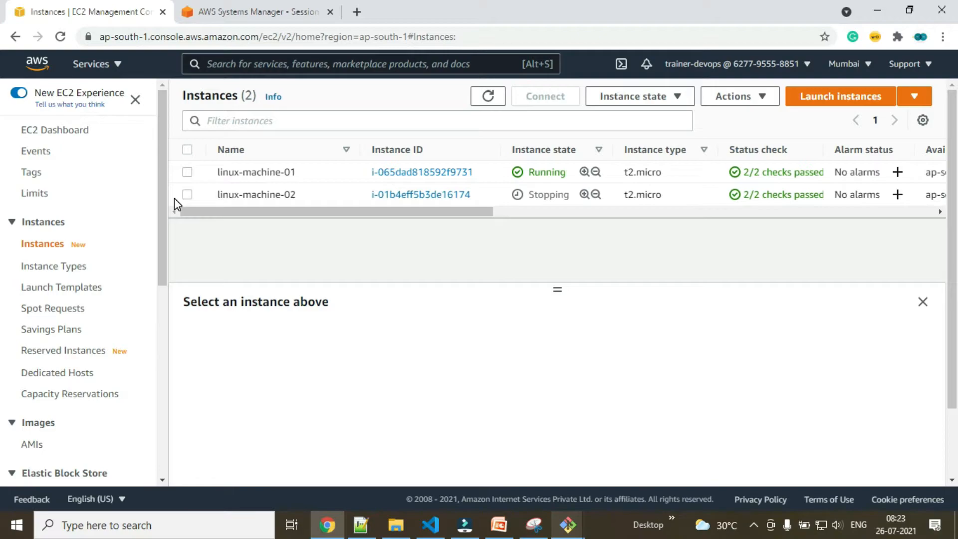
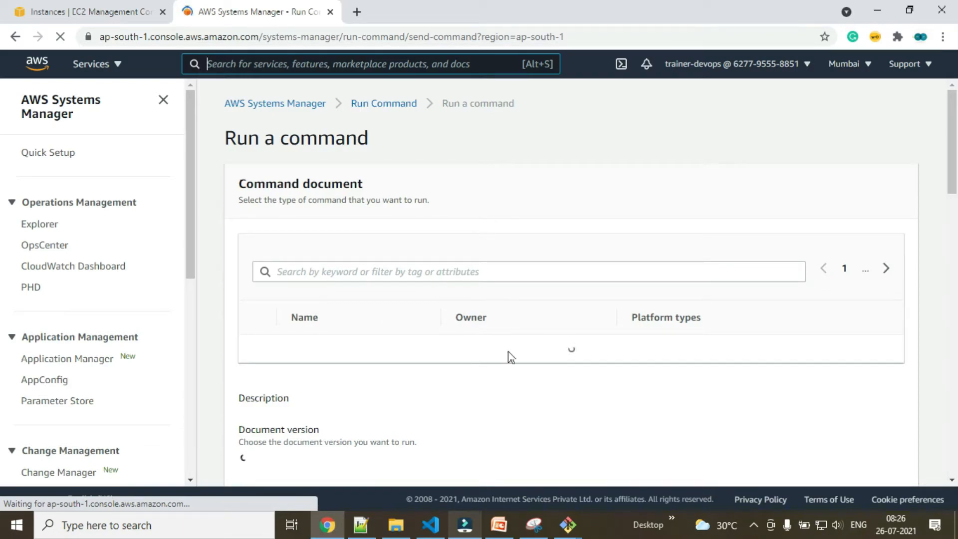
# - Choose AWS-ConfigureDocker as the command document to run
pyautogui.scroll(-1, 457, 306)
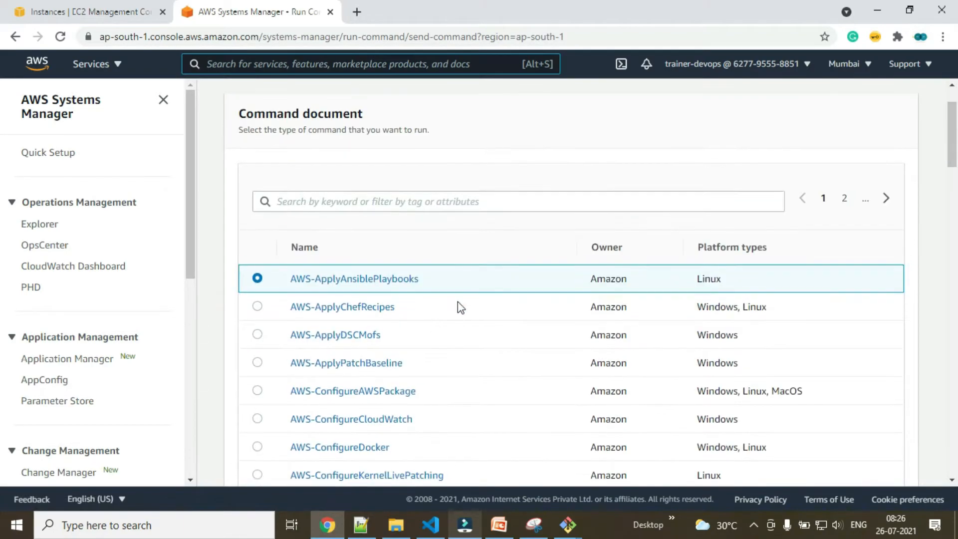
pyautogui.doubleClick(306, 109)
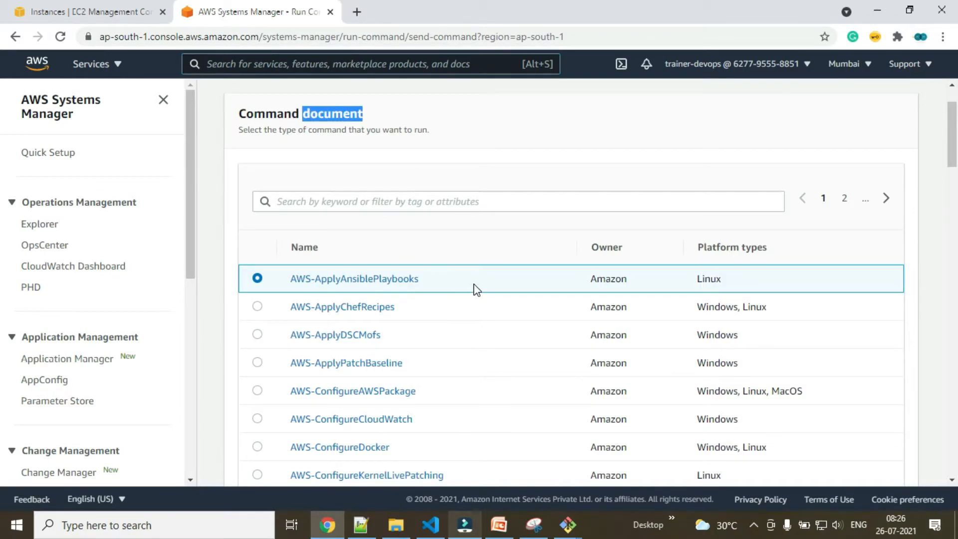
pyautogui.scroll(-1, 474, 283)
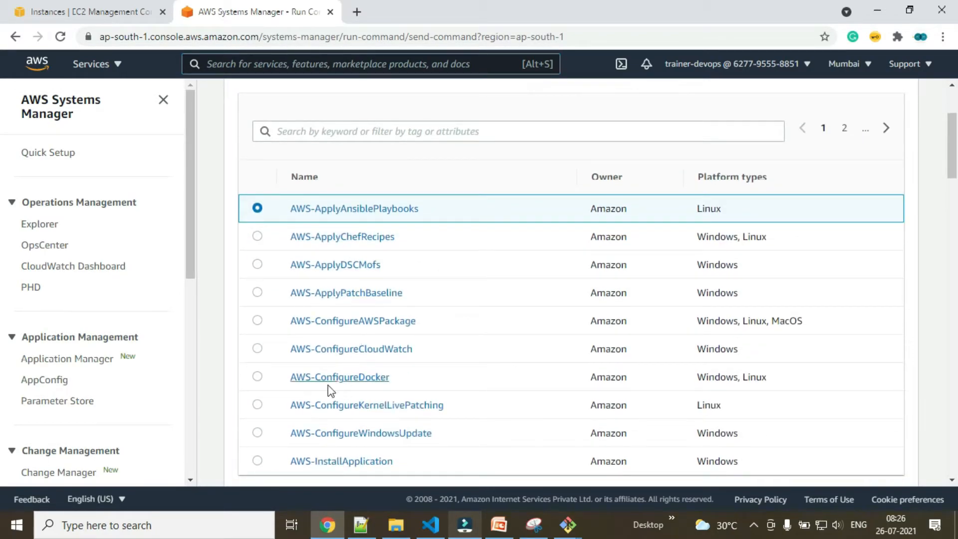
pyautogui.click(258, 377)
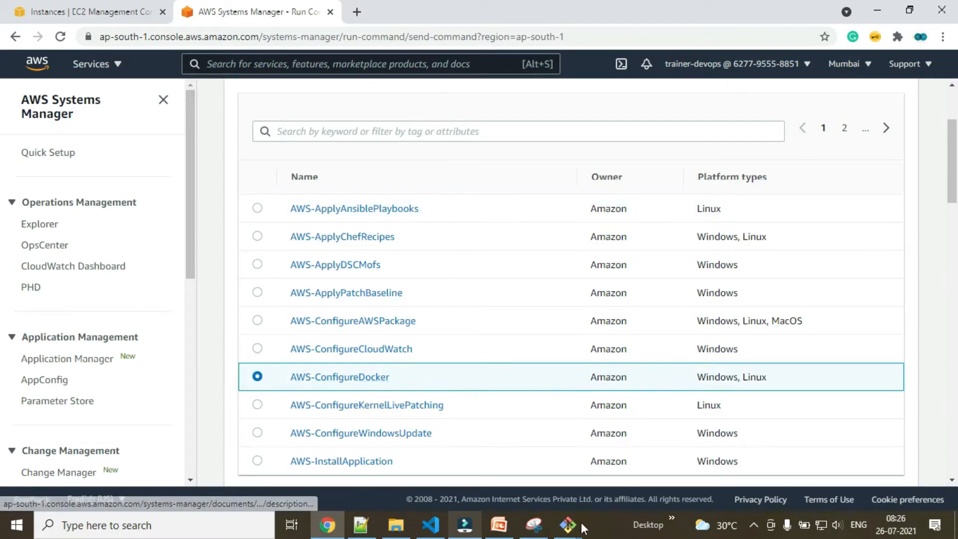
# - Switch to the EC2 instances list, select linux-machine-02 and copy its public IPv4 address
pyautogui.click(70, 10)
pyautogui.click(187, 244)
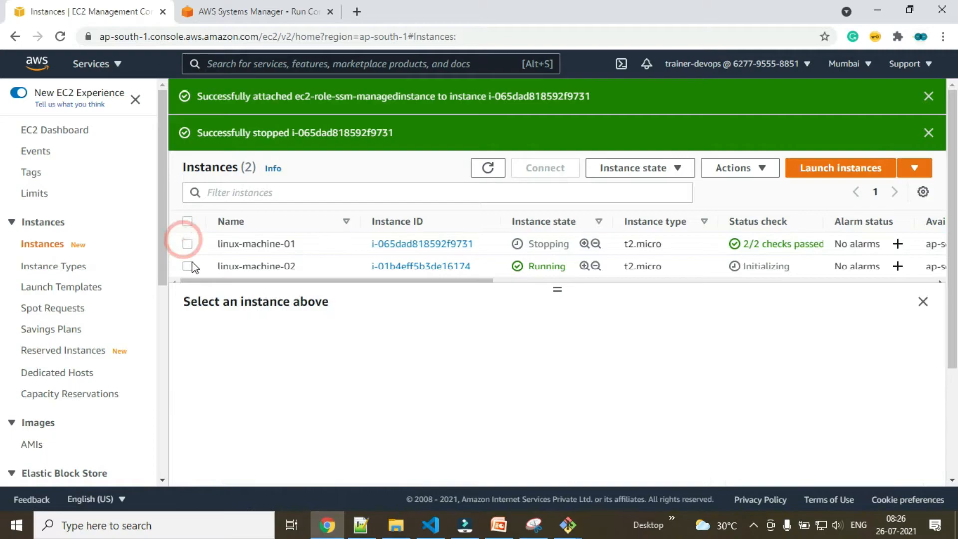
pyautogui.click(189, 265)
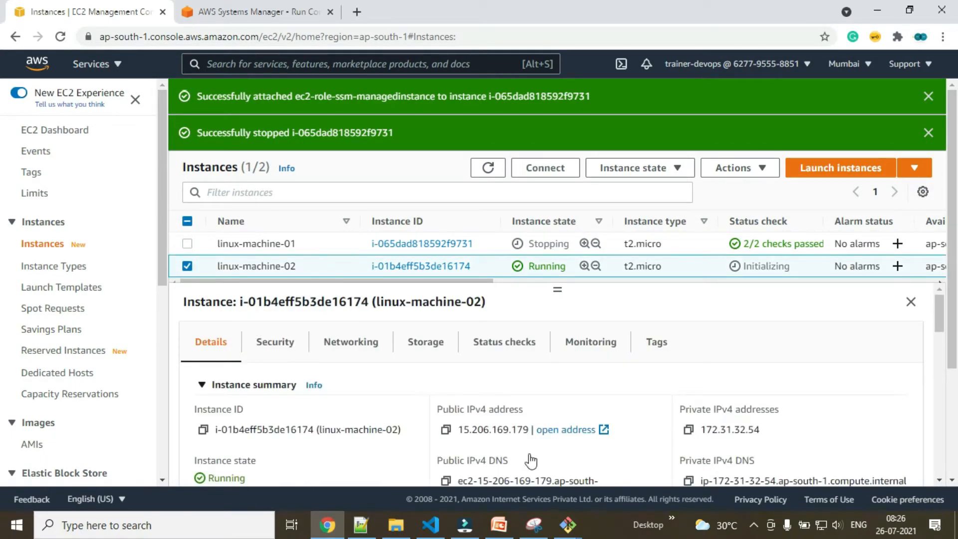
pyautogui.click(447, 432)
# - In the second Git Bash terminal, connect over SSH as ec2-user with lamp.pem to the copied address 15.206.169.179, accepting the host key
pyautogui.moveTo(568, 524)
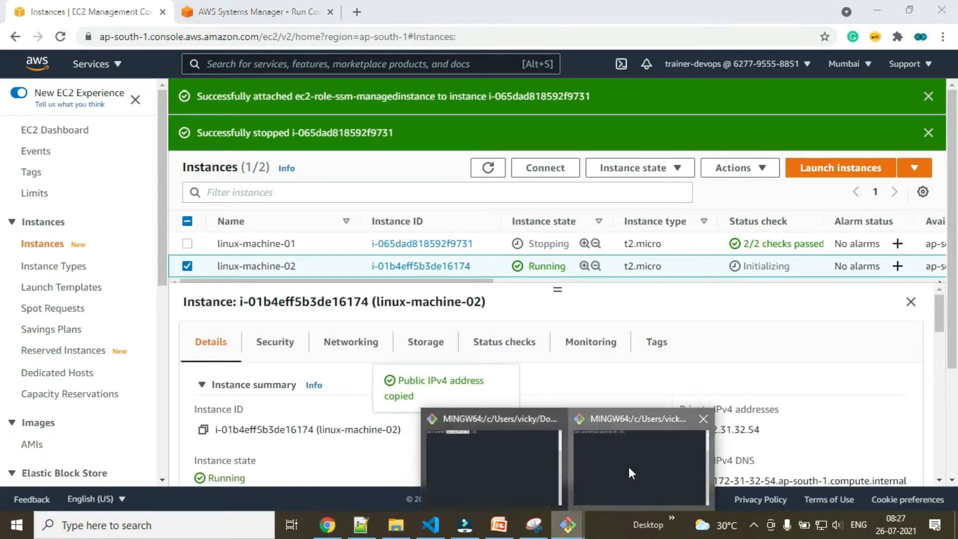
pyautogui.click(627, 466)
pyautogui.press('Up')
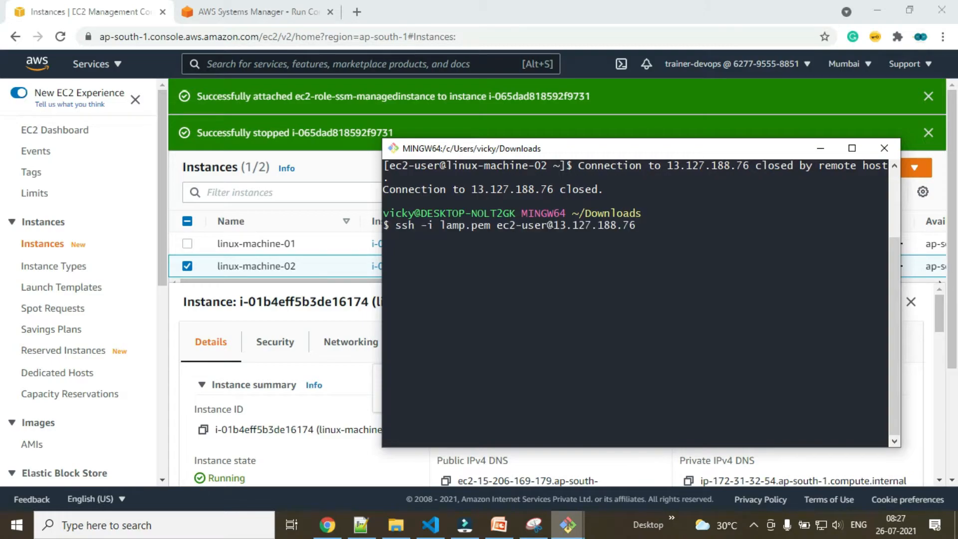
pyautogui.press('BackSpace')
pyautogui.press('BackSpace')
pyautogui.press('BackSpace')
pyautogui.press('BackSpace')
pyautogui.press('BackSpace')
pyautogui.press('BackSpace')
pyautogui.press('BackSpace')
pyautogui.press('BackSpace')
pyautogui.press('BackSpace')
pyautogui.press('BackSpace')
pyautogui.press('BackSpace')
pyautogui.press('BackSpace')
pyautogui.press('BackSpace')
pyautogui.rightClick(666, 244)
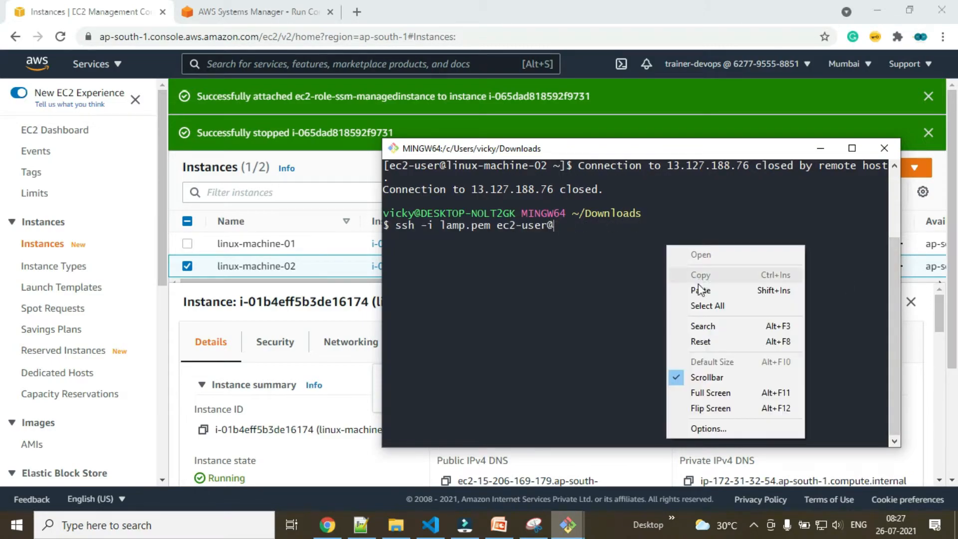
pyautogui.click(699, 286)
pyautogui.press('Return')
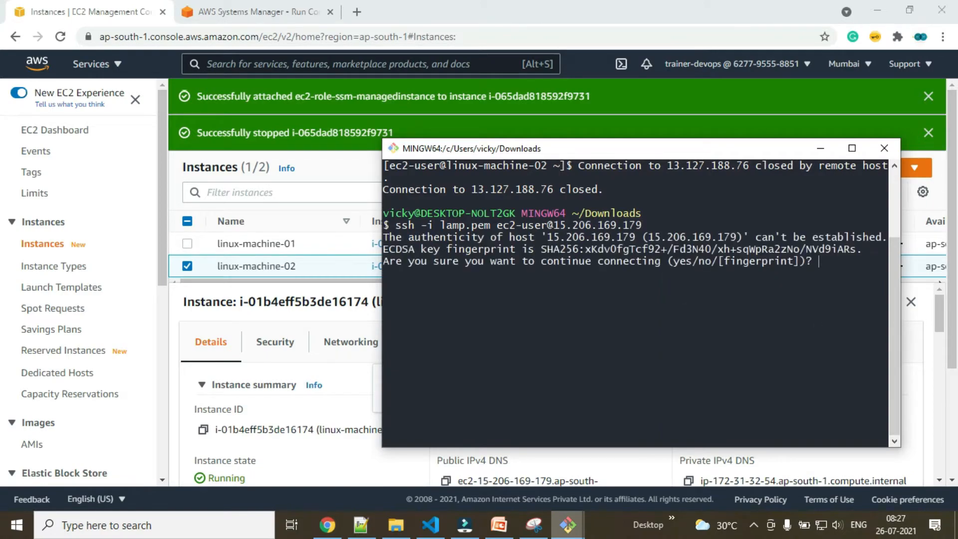
pyautogui.write('yes')
pyautogui.press('Return')
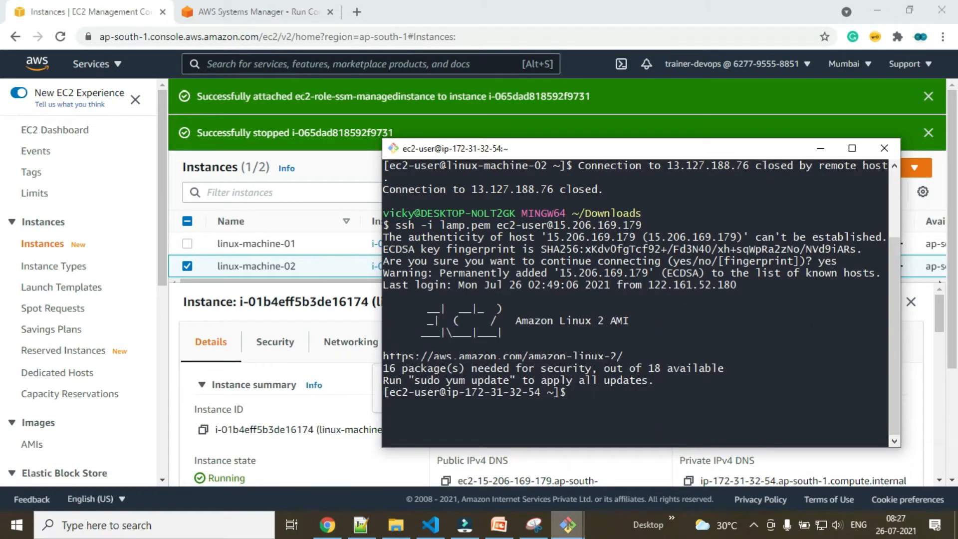
# - Clear the terminal and set the machine's hostname to linux-machine-02 with sudo hostname
pyautogui.hotkey('ctrl', 'l')
pyautogui.write('su')
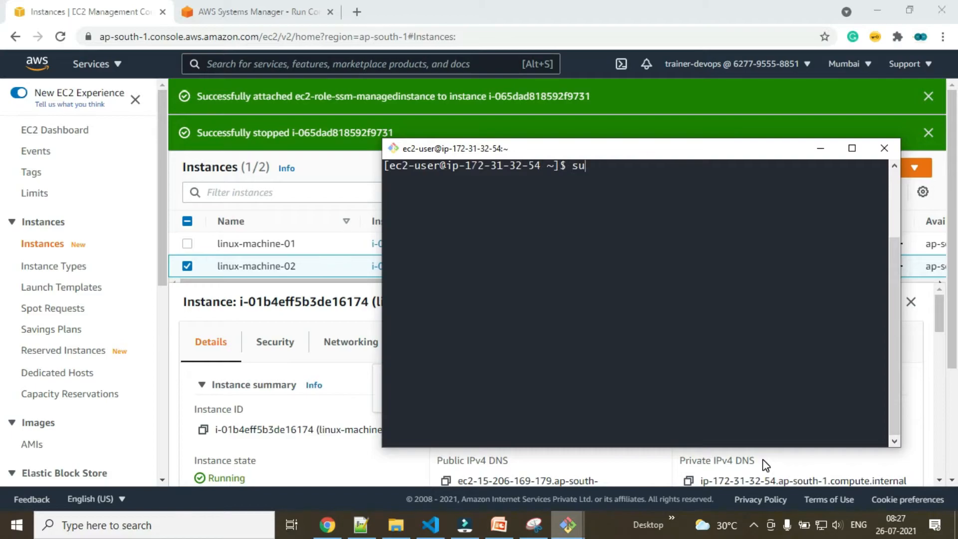
pyautogui.write('do set')
pyautogui.press('BackSpace')
pyautogui.press('BackSpace')
pyautogui.write('hostname linux-ma')
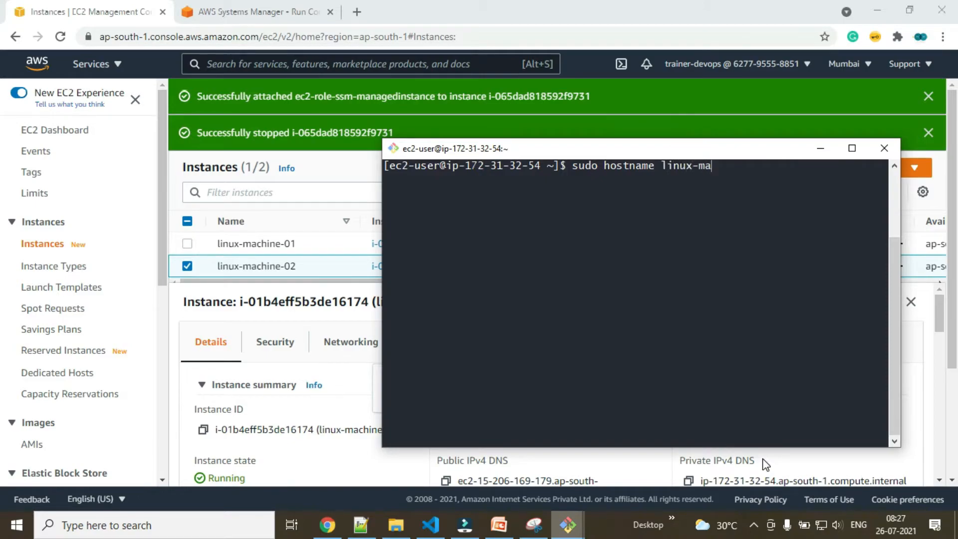
pyautogui.write('chine-02')
pyautogui.press('Return')
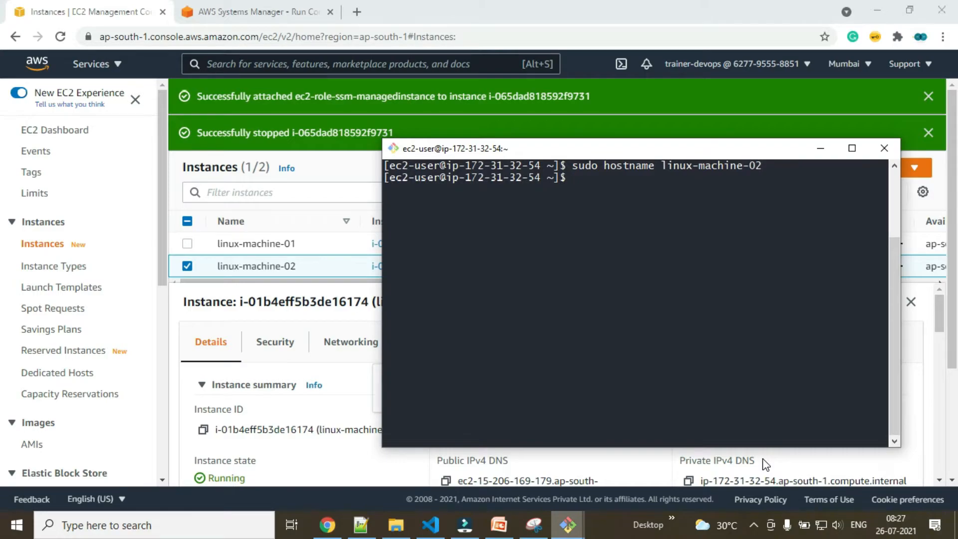
# - Log out of the SSH session and reconnect to the same machine with the previous ssh command
pyautogui.write('exit')
pyautogui.press('Return')
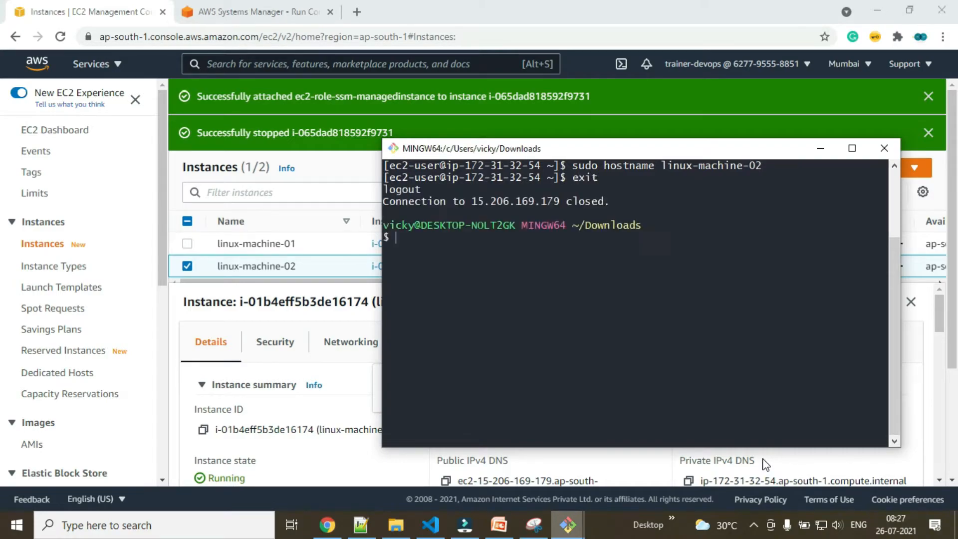
pyautogui.press('Up')
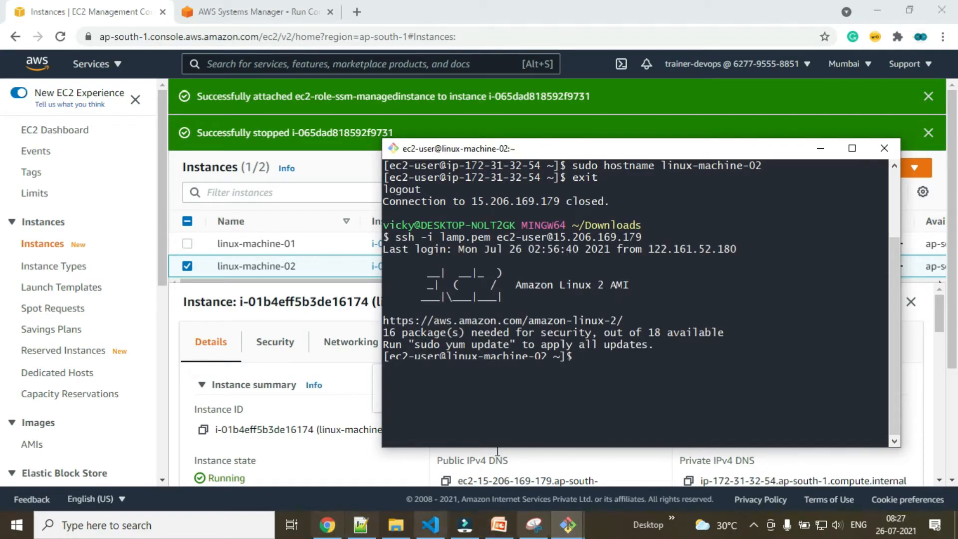
# - Clear the terminal and run docker to check whether Docker is installed on linux-machine-02
pyautogui.hotkey('ctrl', 'l')
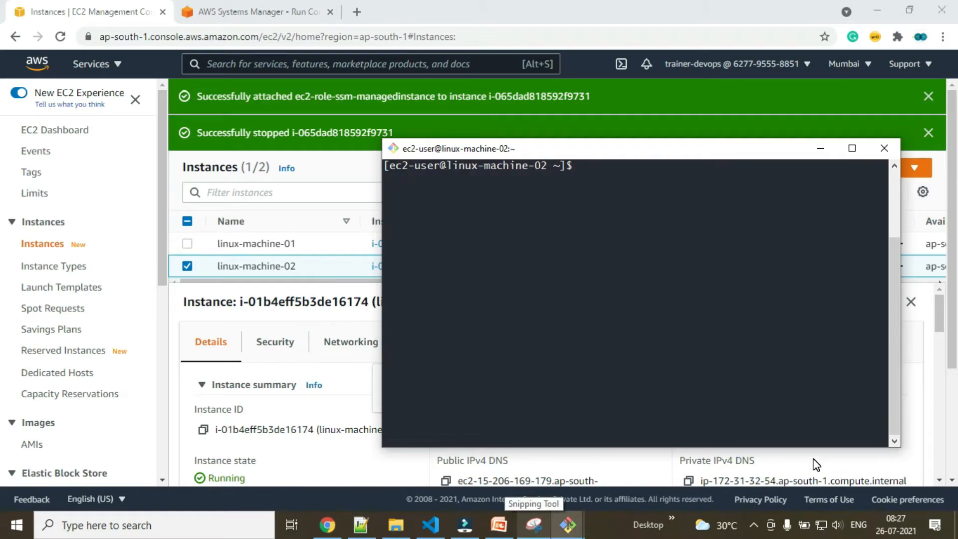
pyautogui.write('docker')
pyautogui.press('Return')
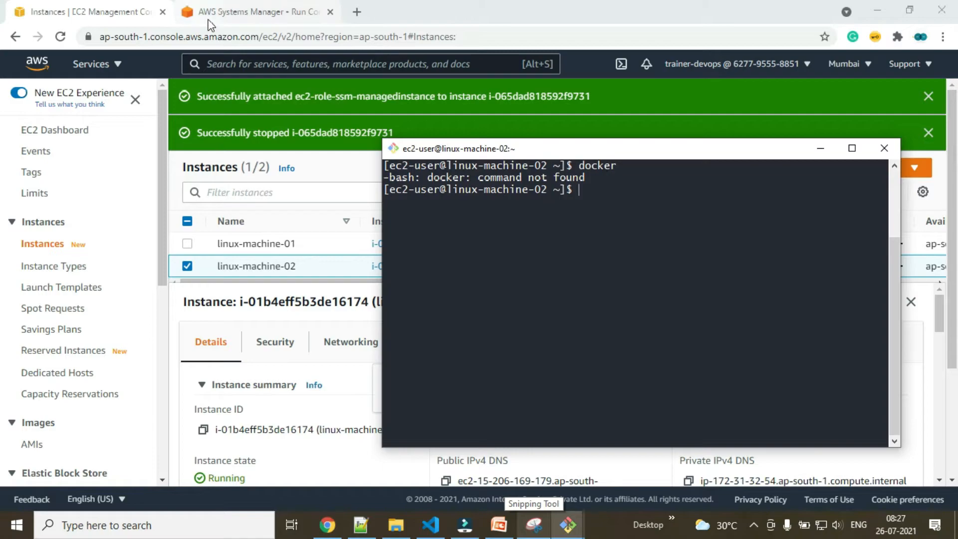
# - Return to the Run a command page and review the AWS-ConfigureDocker document's platform types, version options and available actions
pyautogui.click(241, 13)
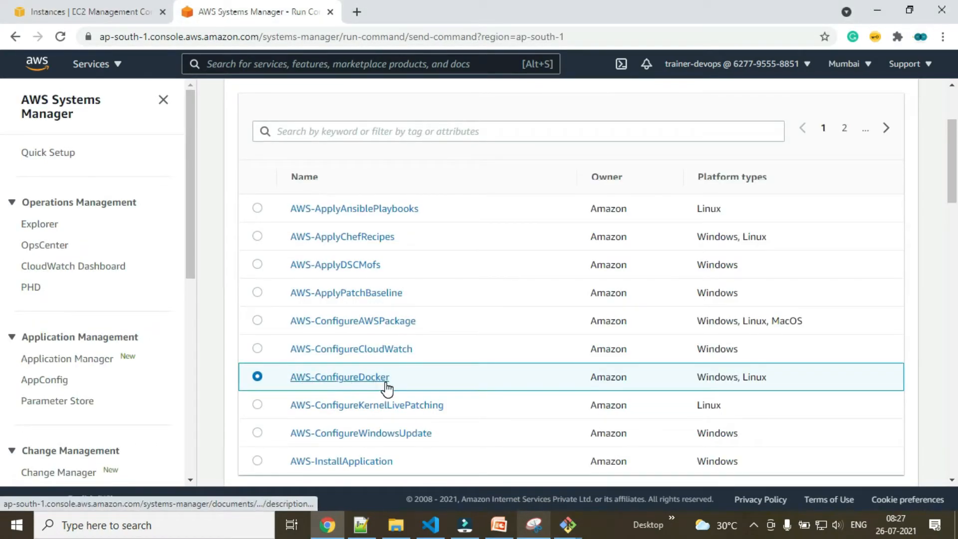
pyautogui.moveTo(720, 378); pyautogui.dragTo(740, 376)
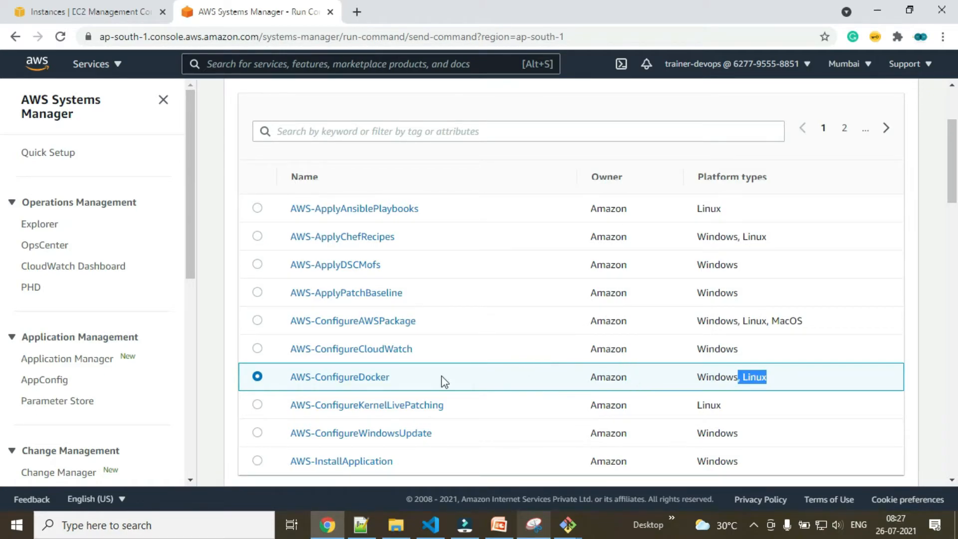
pyautogui.scroll(-1, 451, 383)
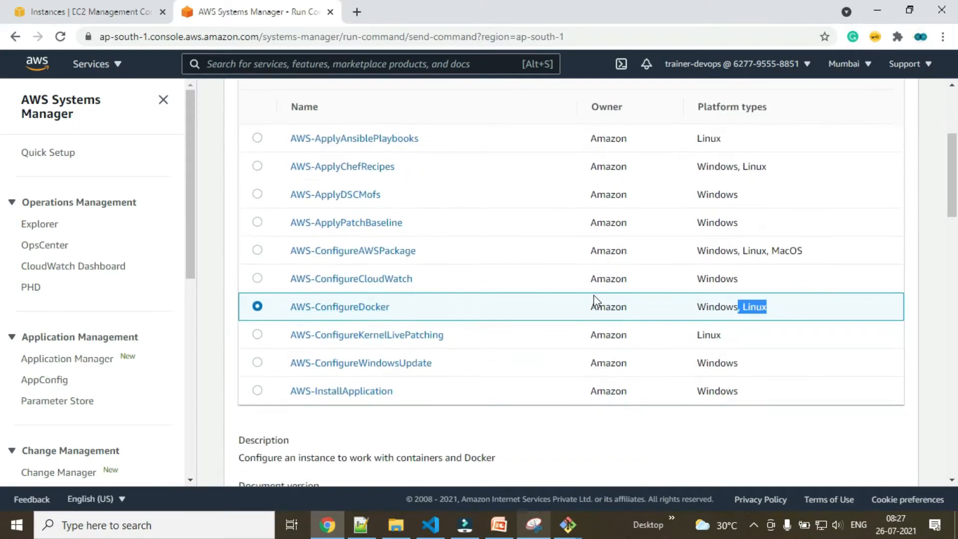
pyautogui.scroll(-3, 636, 304)
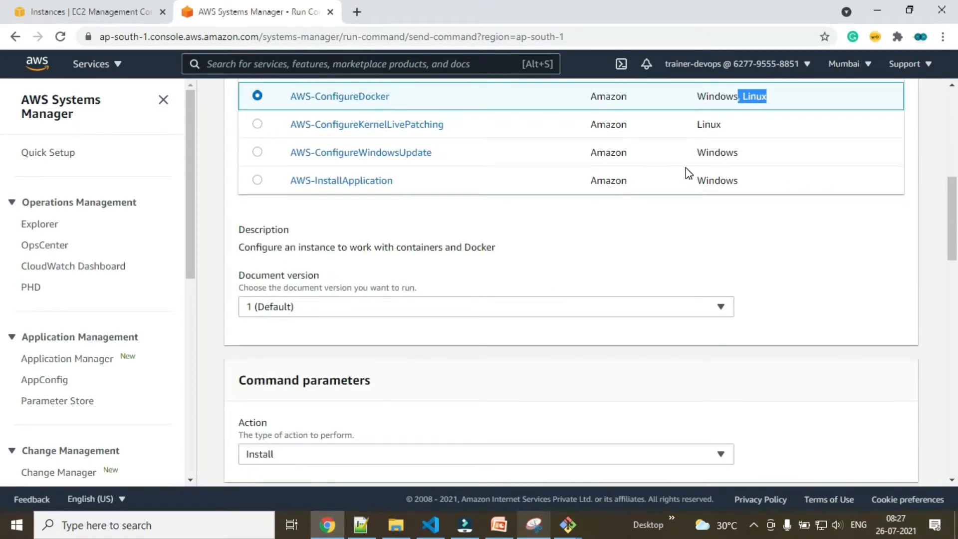
pyautogui.click(340, 311)
pyautogui.click(341, 311)
pyautogui.scroll(-1, 464, 340)
pyautogui.moveTo(240, 310); pyautogui.dragTo(379, 323)
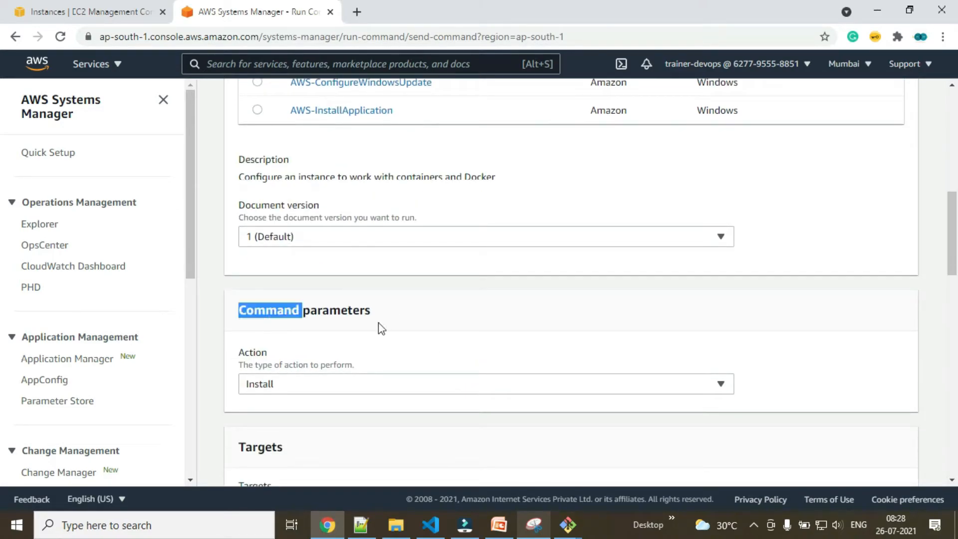
pyautogui.click(368, 375)
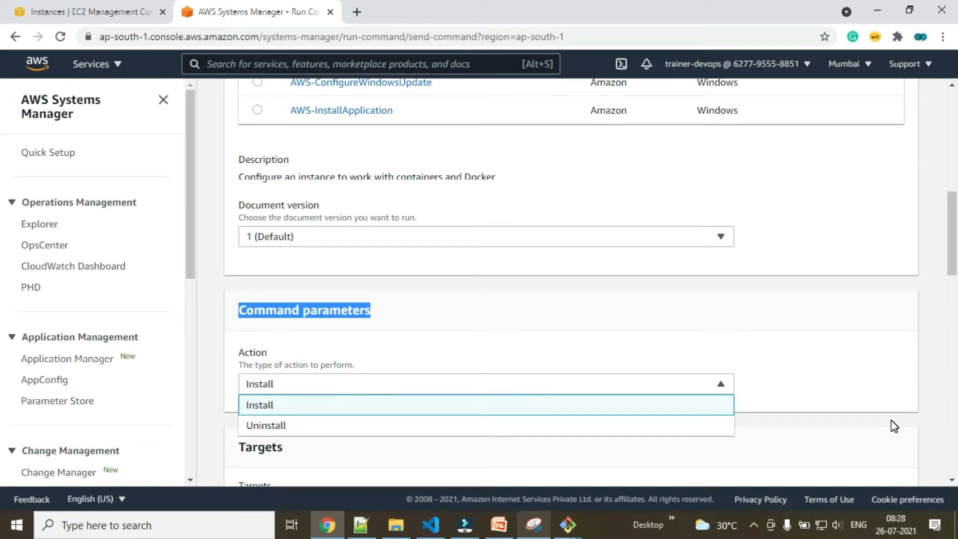
# - Run docker once more in the linux-machine-02 terminal to check for Docker, and minimise the terminal
pyautogui.click(567, 524)
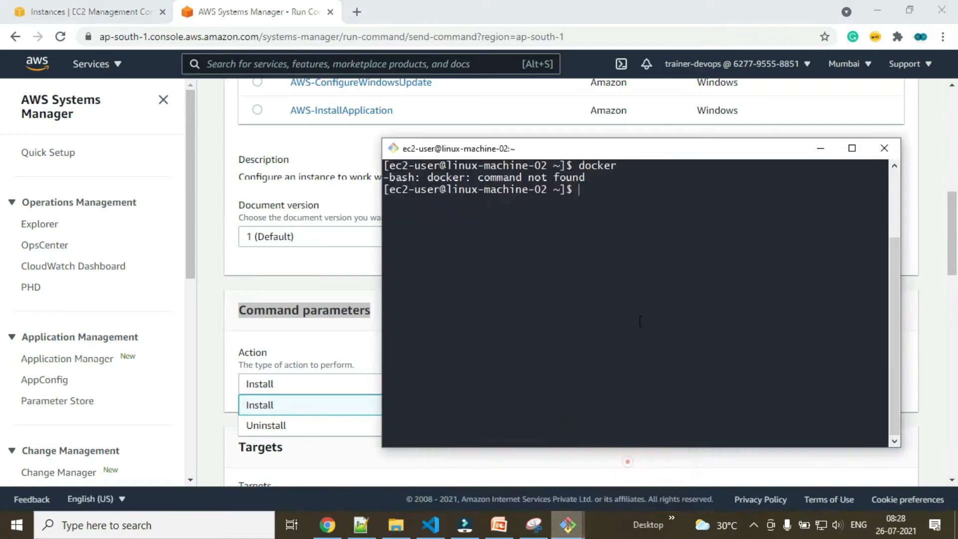
pyautogui.write('docker')
pyautogui.press('Return')
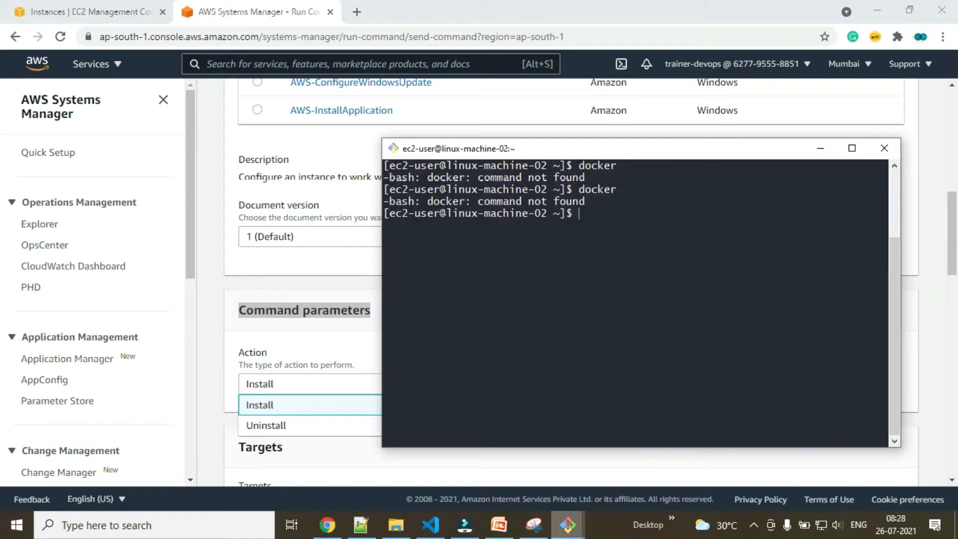
pyautogui.click(821, 149)
# - Keep Install as the command's action and proceed to the target selection options
pyautogui.click(453, 327)
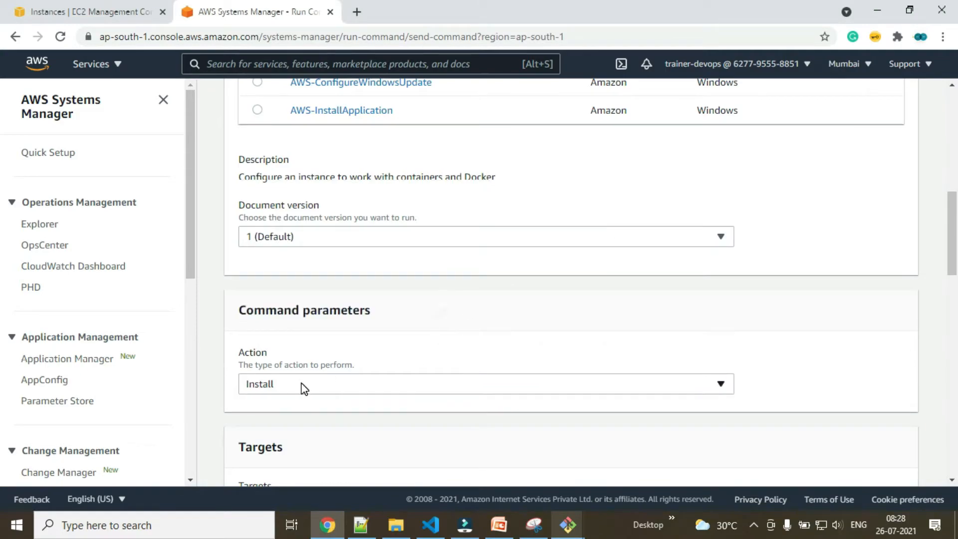
pyautogui.scroll(-3, 382, 374)
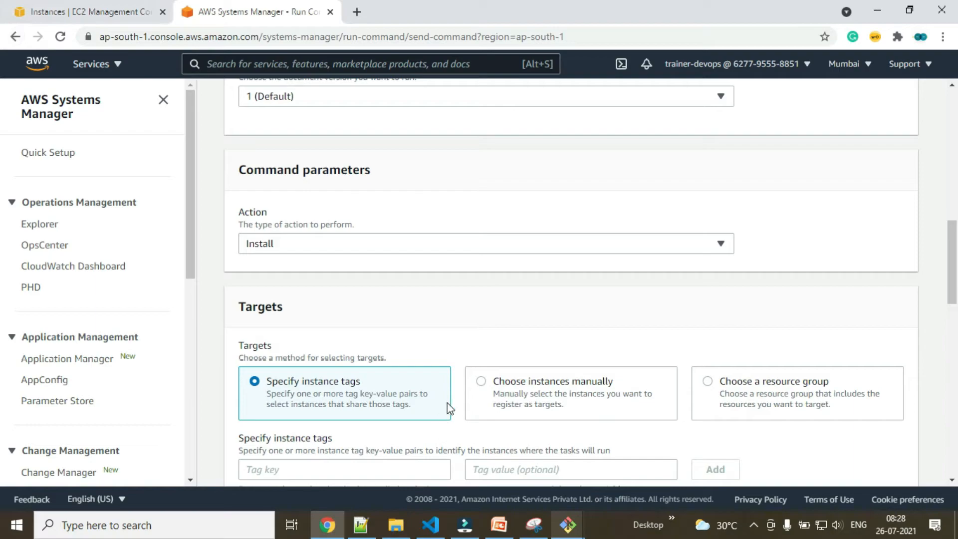
# - Switch to the EC2 instances list, start the linux-machine-01 instance again, and dismiss the notification banners
pyautogui.scroll(-2, 423, 321)
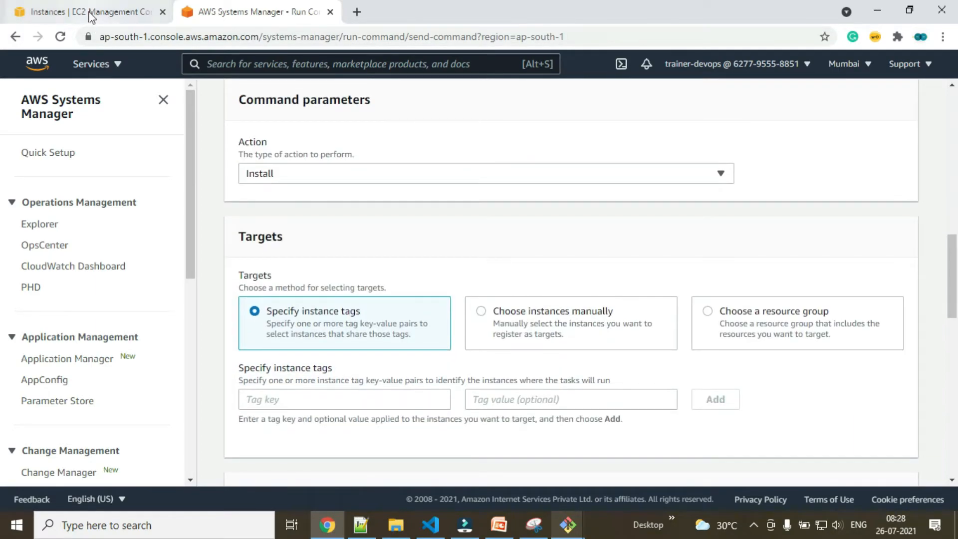
pyautogui.click(100, 12)
pyautogui.click(187, 265)
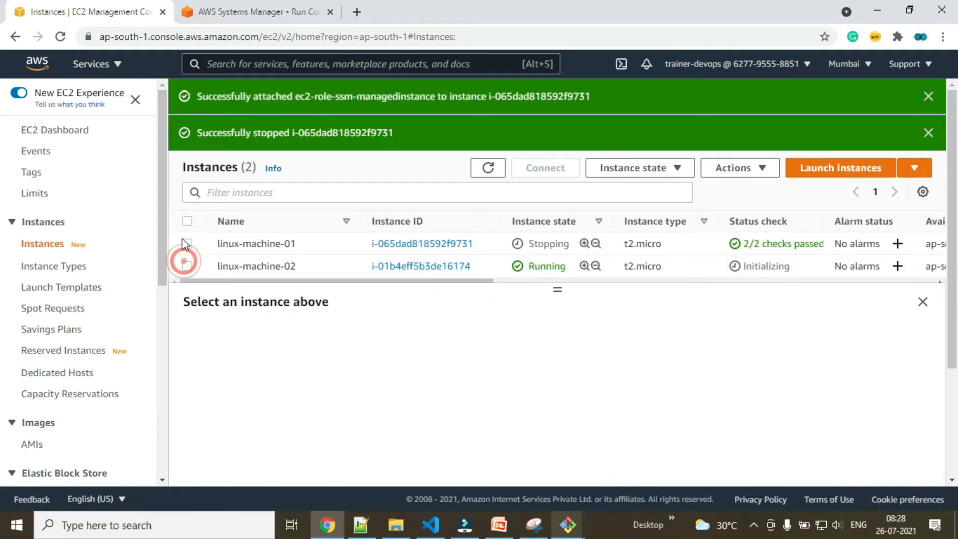
pyautogui.click(187, 244)
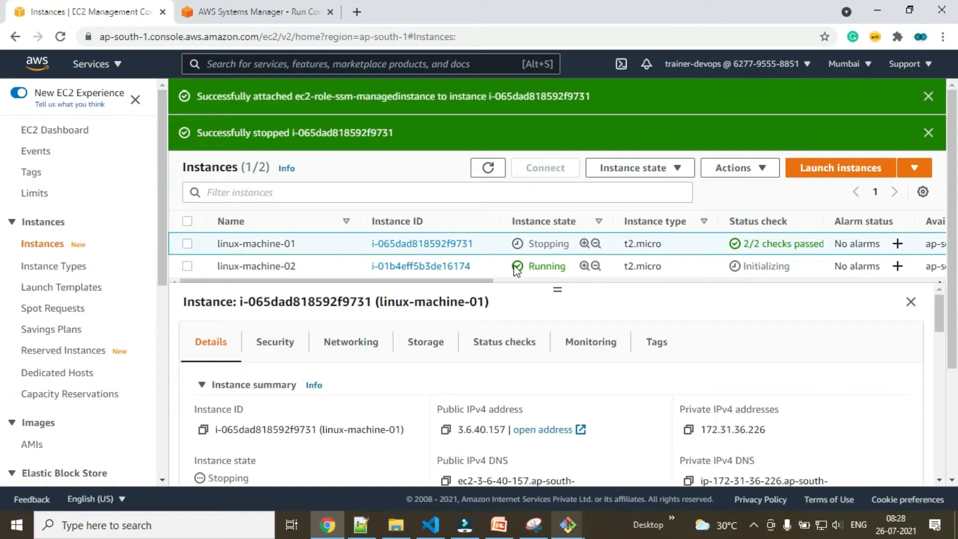
pyautogui.click(643, 170)
pyautogui.click(637, 210)
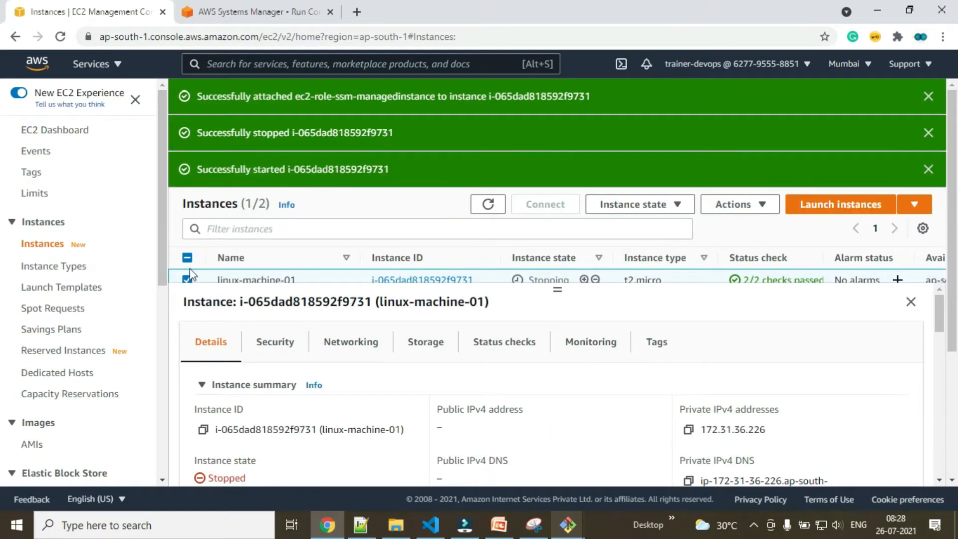
pyautogui.click(928, 96)
pyautogui.click(928, 96)
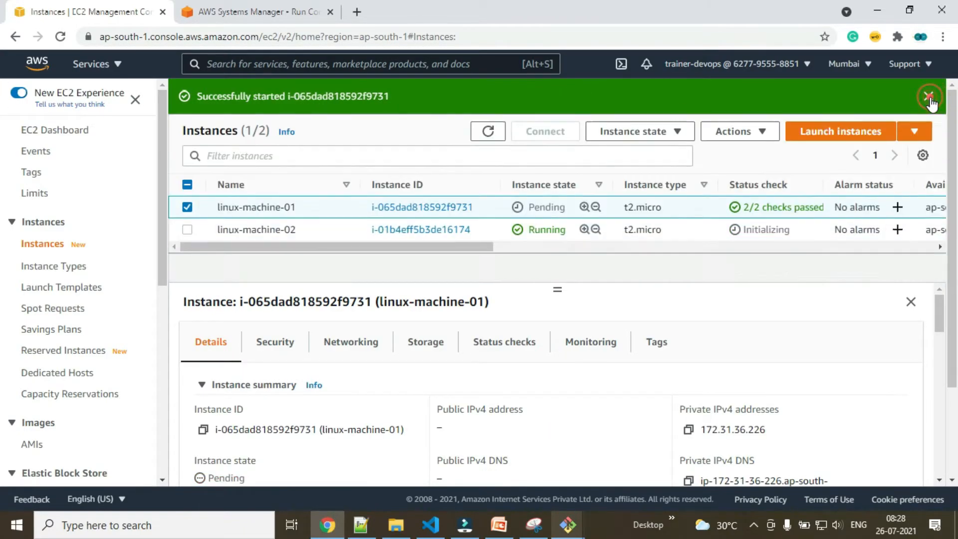
pyautogui.click(928, 96)
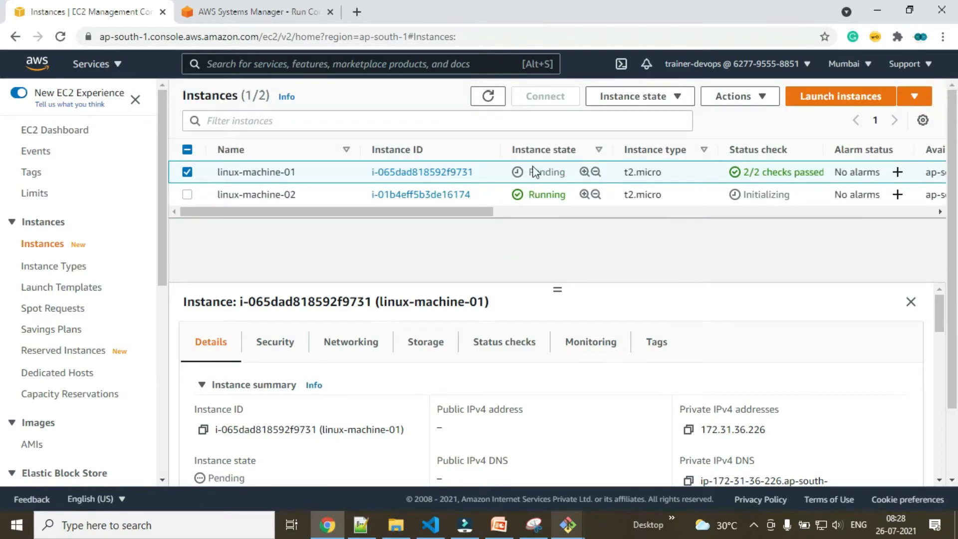
# - Return to the Run a command page and review the three methods for selecting targets
pyautogui.click(226, 20)
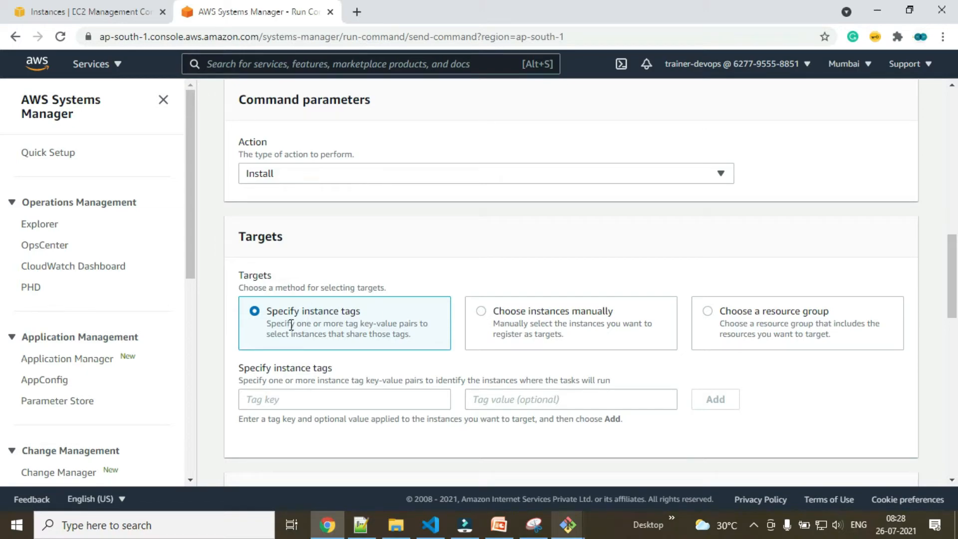
pyautogui.moveTo(793, 311); pyautogui.dragTo(811, 311)
pyautogui.moveTo(521, 309); pyautogui.dragTo(715, 319)
pyautogui.moveTo(282, 312); pyautogui.dragTo(403, 314)
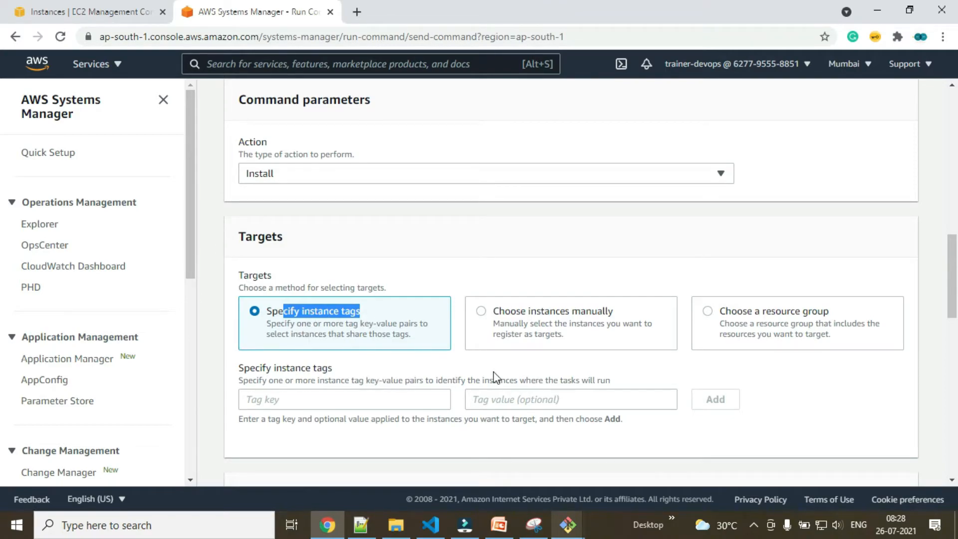
# - Try adding a target tag with key env and value prod, and remove that tag again
pyautogui.scroll(-2, 495, 378)
pyautogui.click(320, 260)
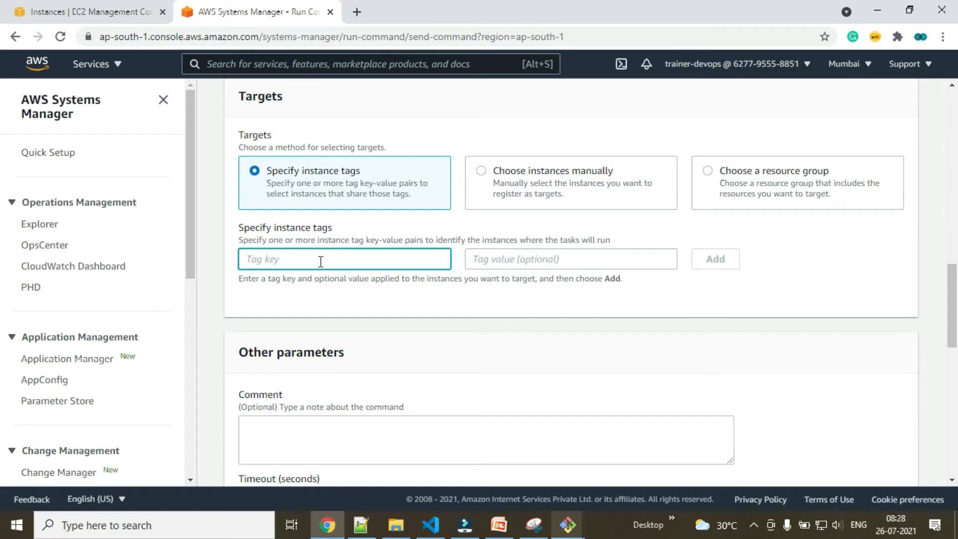
pyautogui.write('env')
pyautogui.press('Tab')
pyautogui.write('pro')
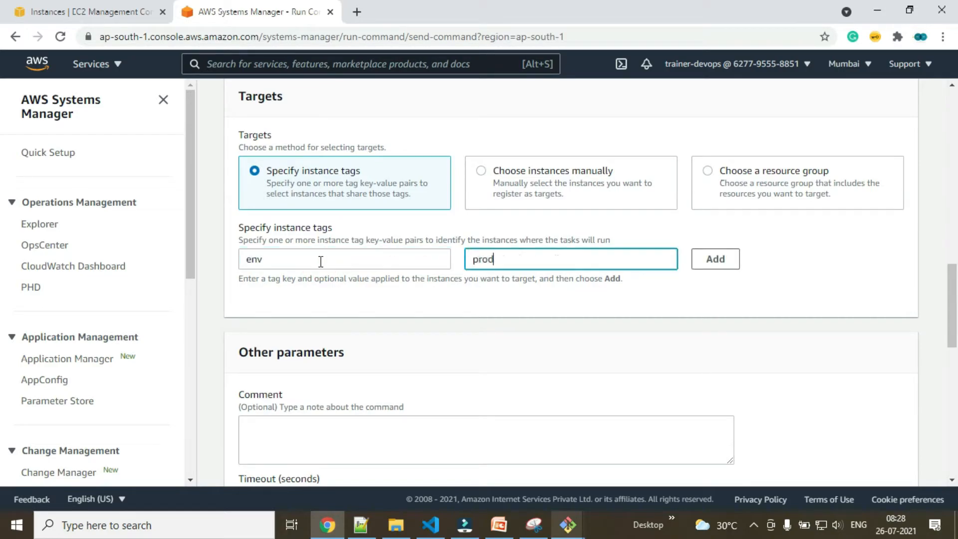
pyautogui.scroll(-1, 698, 165)
pyautogui.click(716, 189)
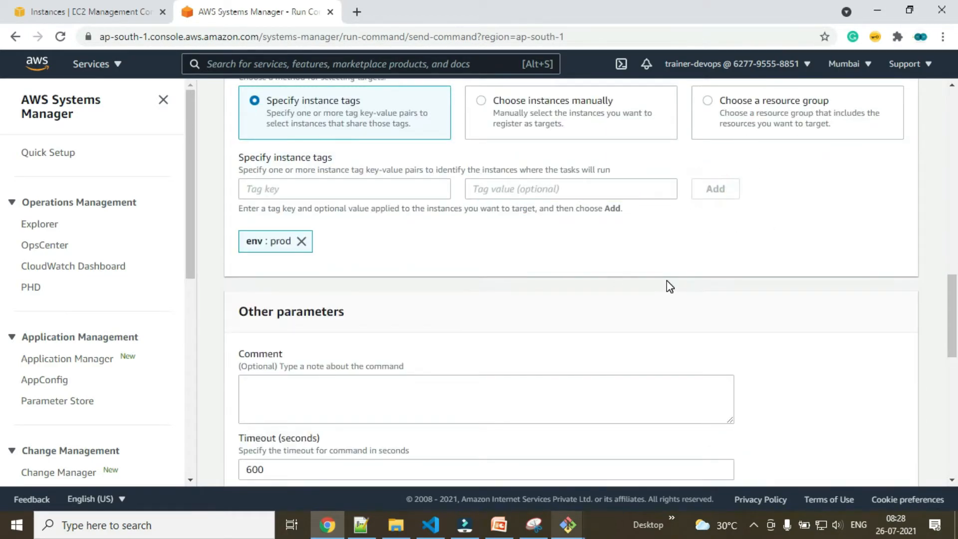
pyautogui.click(301, 241)
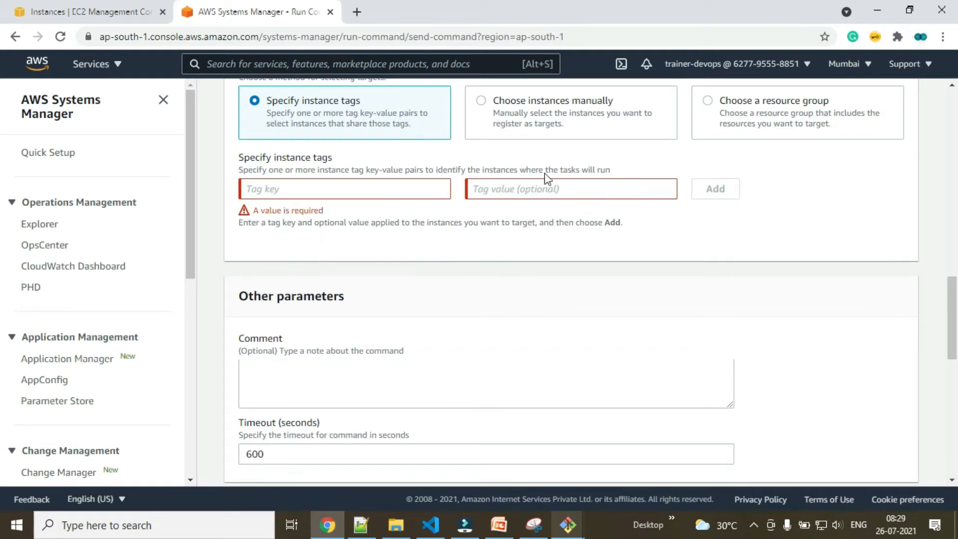
# - Switch to choosing instances manually and examine both instances' names, ping status, availability zone, platform type and agent version
pyautogui.click(536, 122)
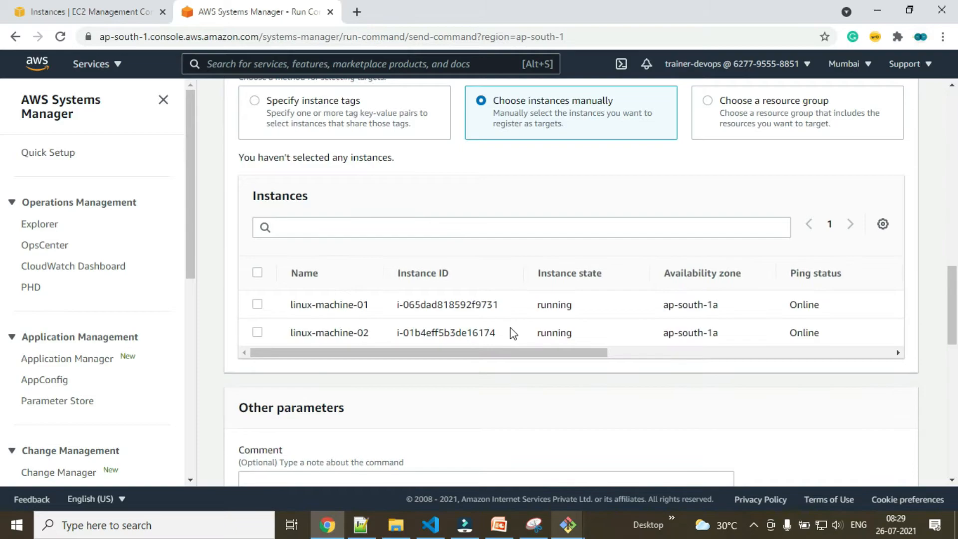
pyautogui.moveTo(325, 305); pyautogui.dragTo(371, 334)
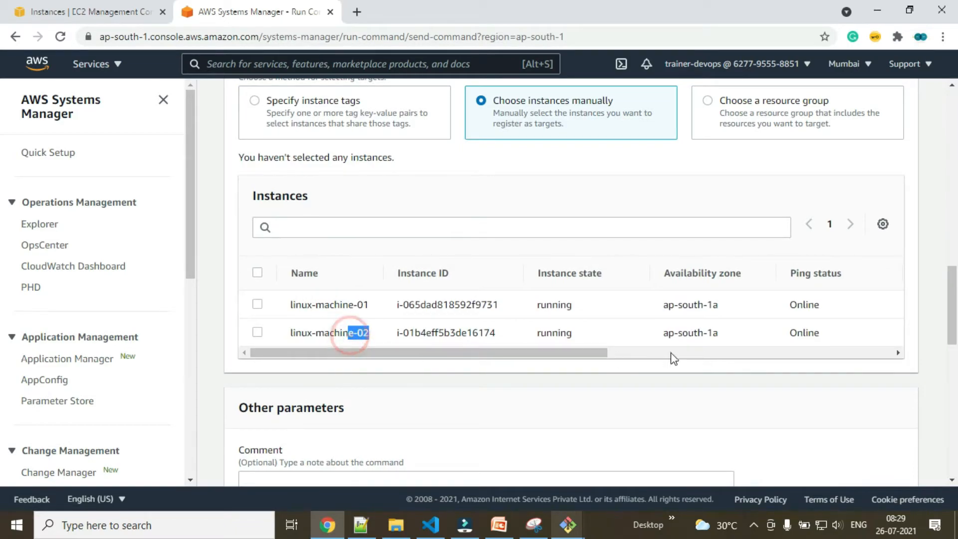
pyautogui.click(841, 308)
pyautogui.moveTo(841, 308); pyautogui.dragTo(788, 305)
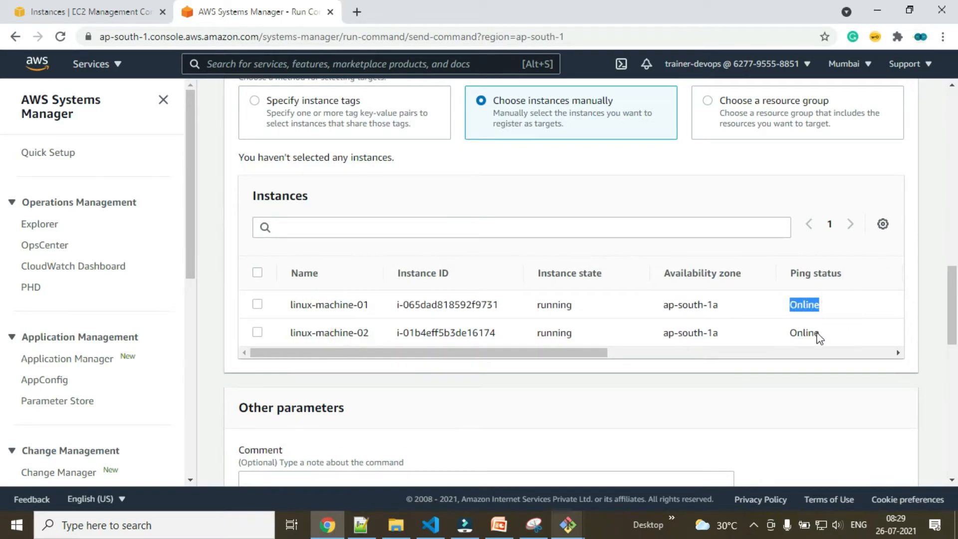
pyautogui.moveTo(838, 338); pyautogui.dragTo(804, 335)
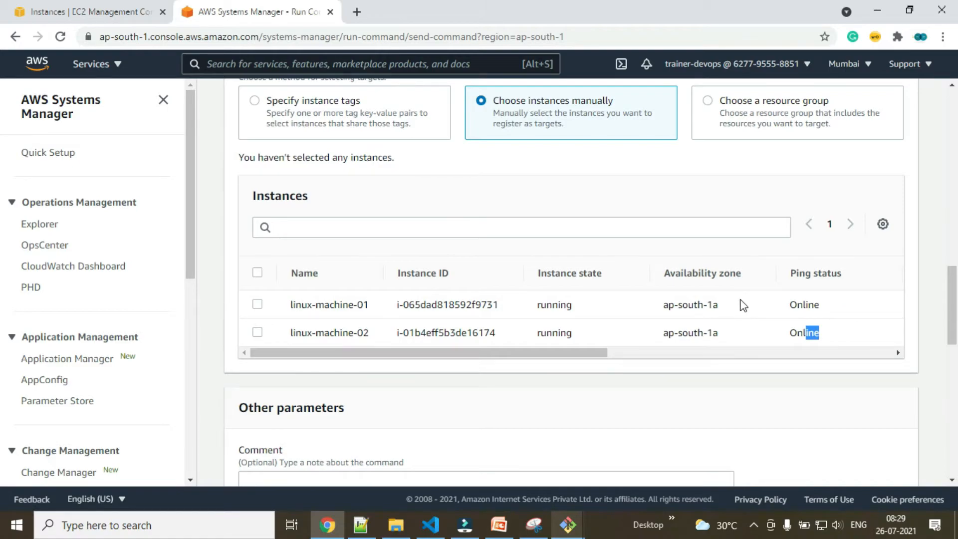
pyautogui.moveTo(742, 304); pyautogui.dragTo(668, 305)
pyautogui.moveTo(596, 352); pyautogui.dragTo(900, 319)
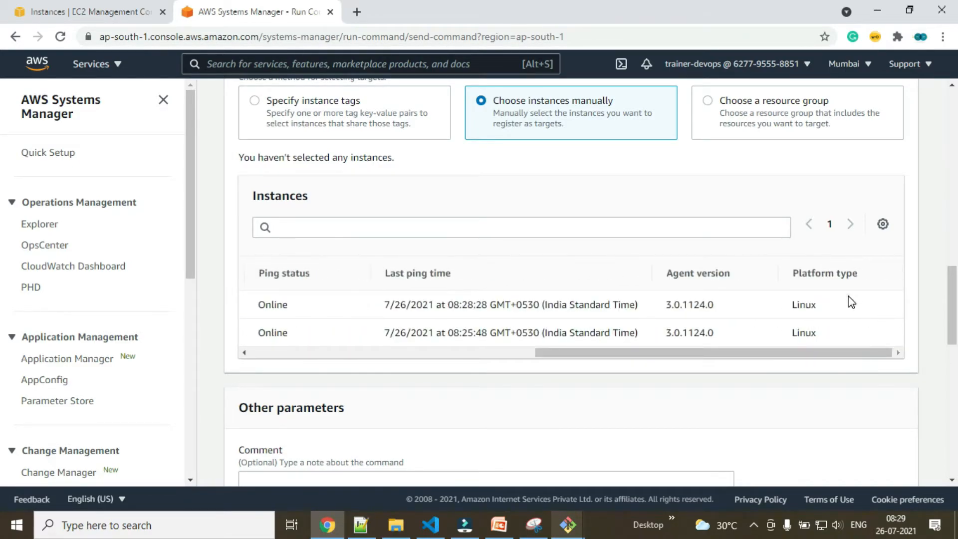
pyautogui.moveTo(845, 343); pyautogui.dragTo(793, 333)
pyautogui.moveTo(731, 306); pyautogui.dragTo(637, 306)
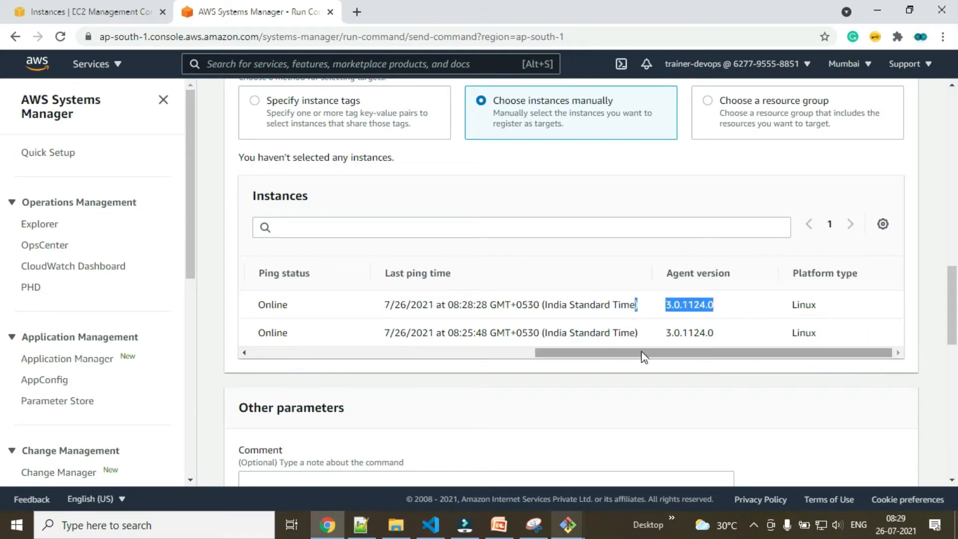
pyautogui.moveTo(642, 352); pyautogui.dragTo(317, 334)
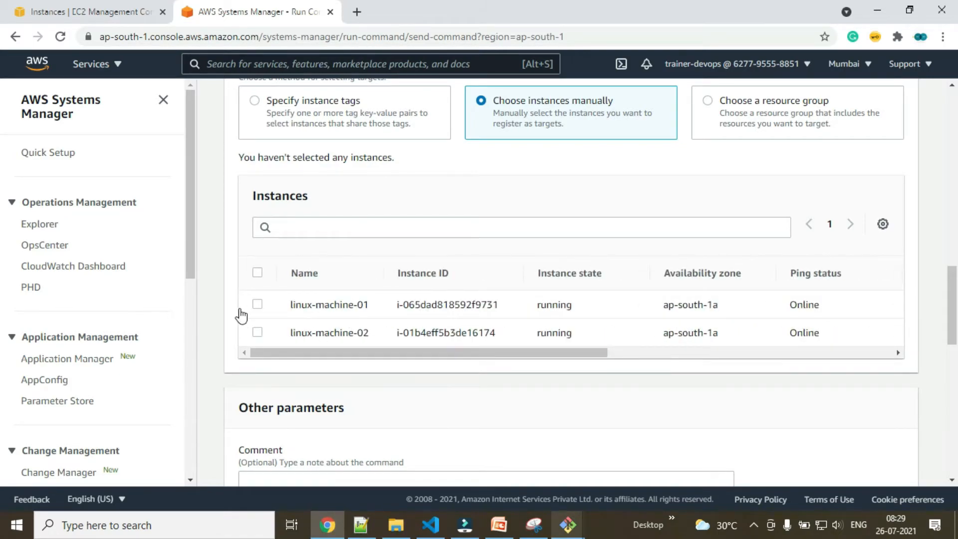
pyautogui.scroll(-1, 325, 279)
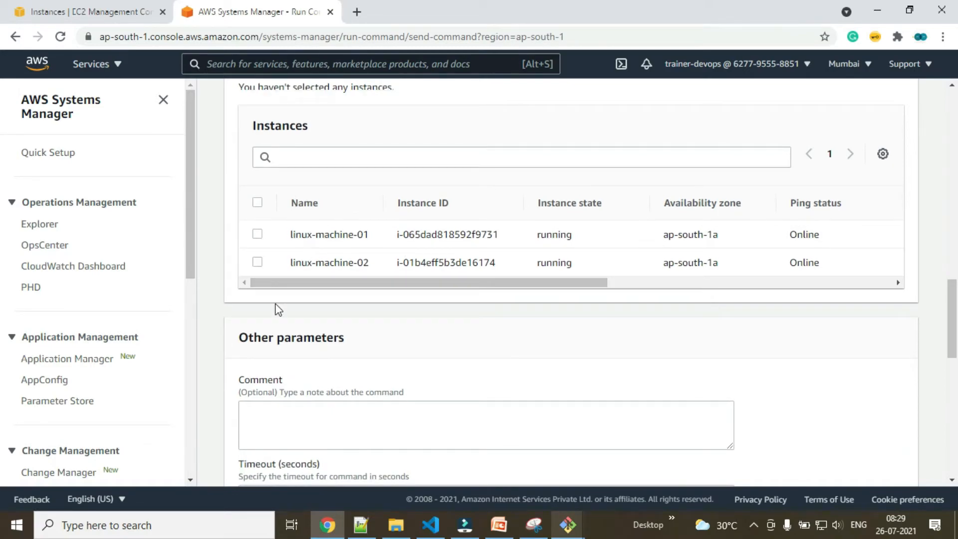
pyautogui.click(257, 234)
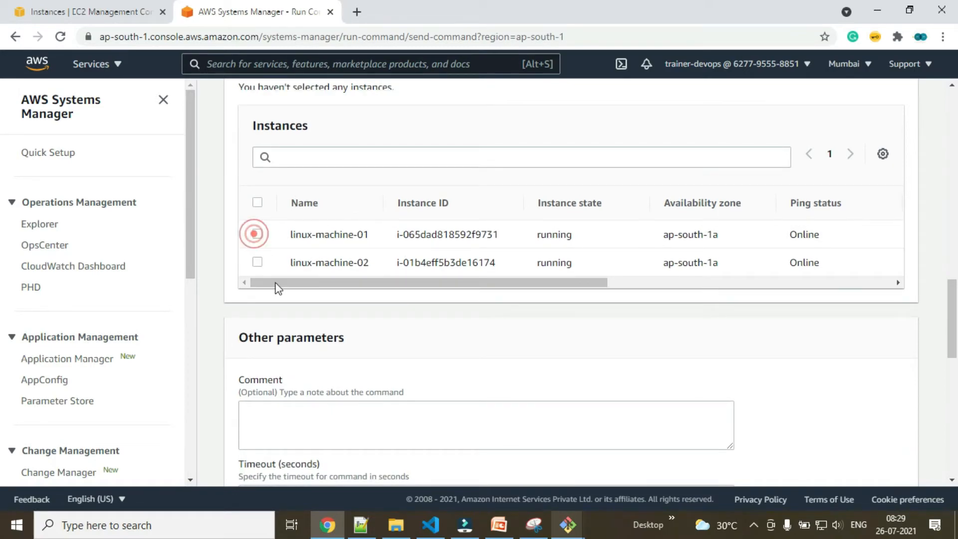
pyautogui.click(266, 255)
pyautogui.scroll(3, 404, 261)
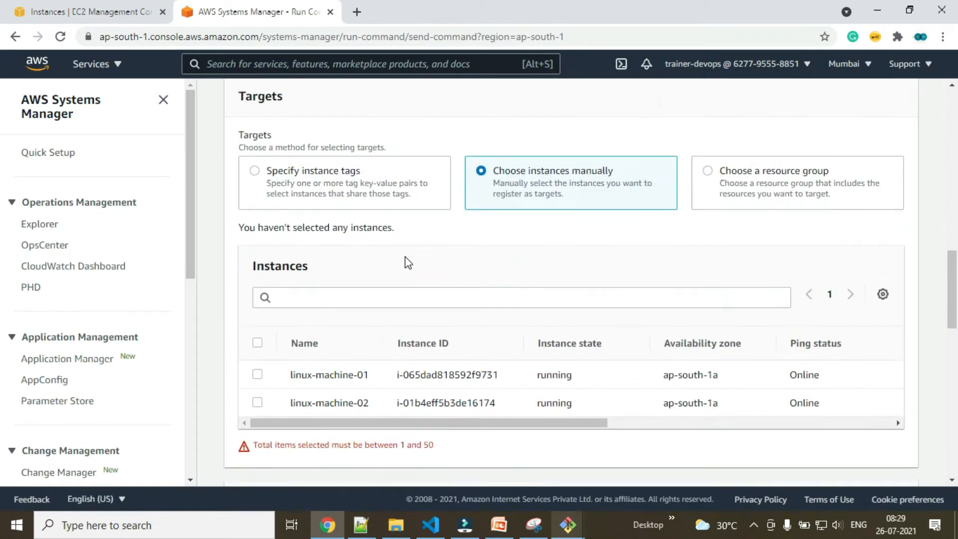
pyautogui.click(311, 182)
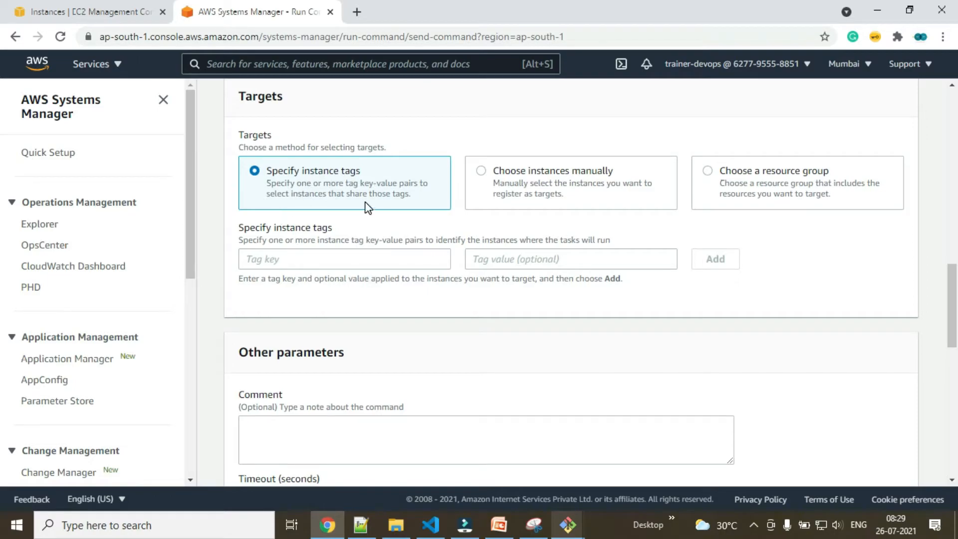
# - Choose instances manually, select only linux-machine-02 as the command's target, and leave the comment empty
pyautogui.click(489, 182)
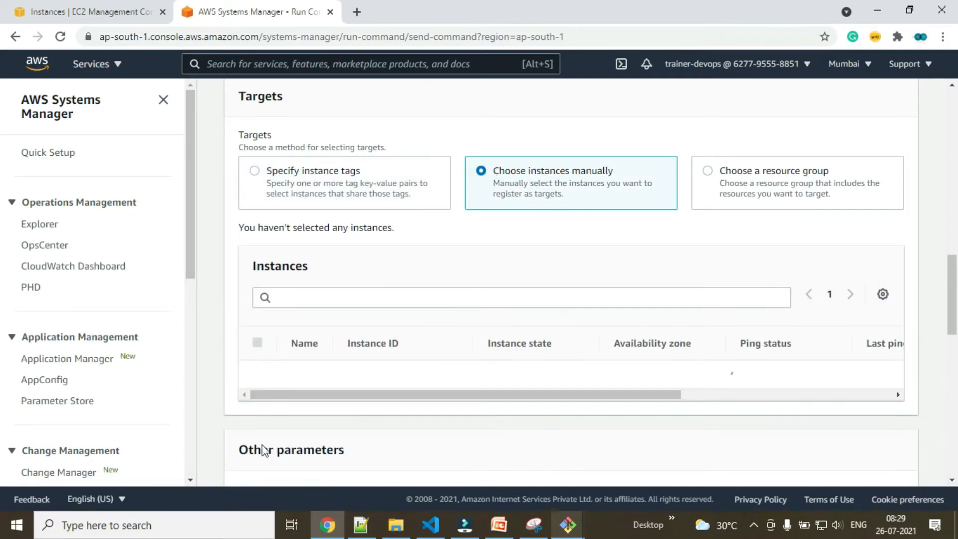
pyautogui.scroll(-3, 310, 348)
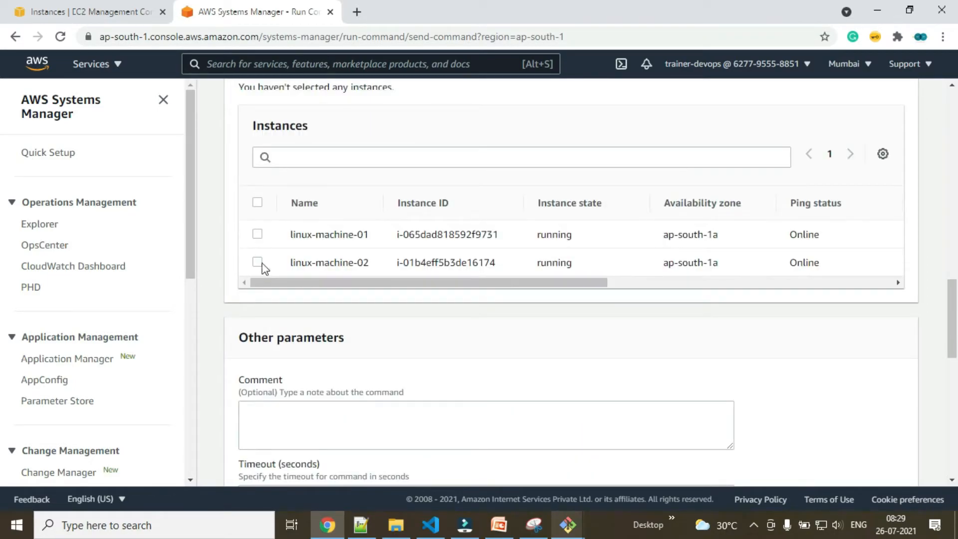
pyautogui.click(258, 267)
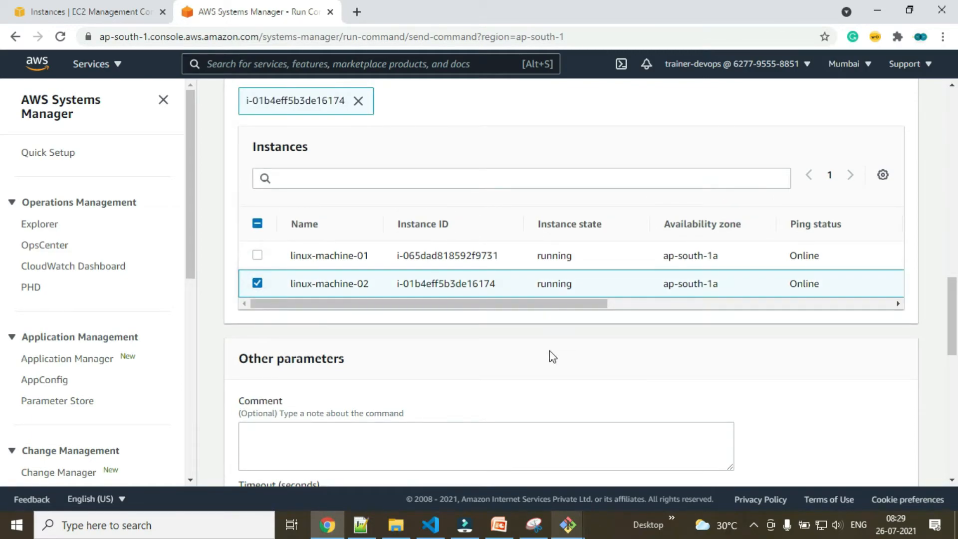
pyautogui.click(486, 348)
pyautogui.scroll(-3, 486, 347)
pyautogui.click(284, 303)
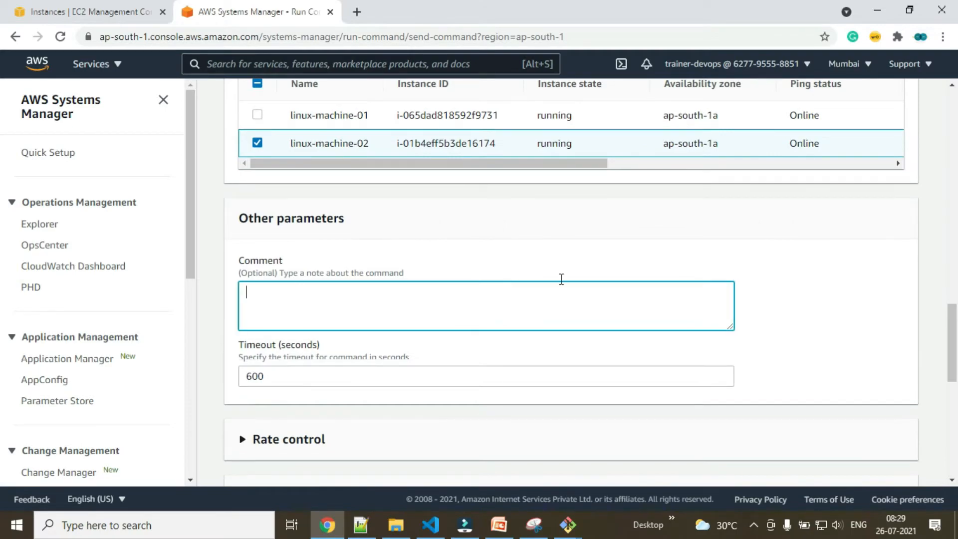
# - Disable writing the command output to an S3 bucket and leave CloudWatch logs disabled
pyautogui.scroll(-4, 438, 317)
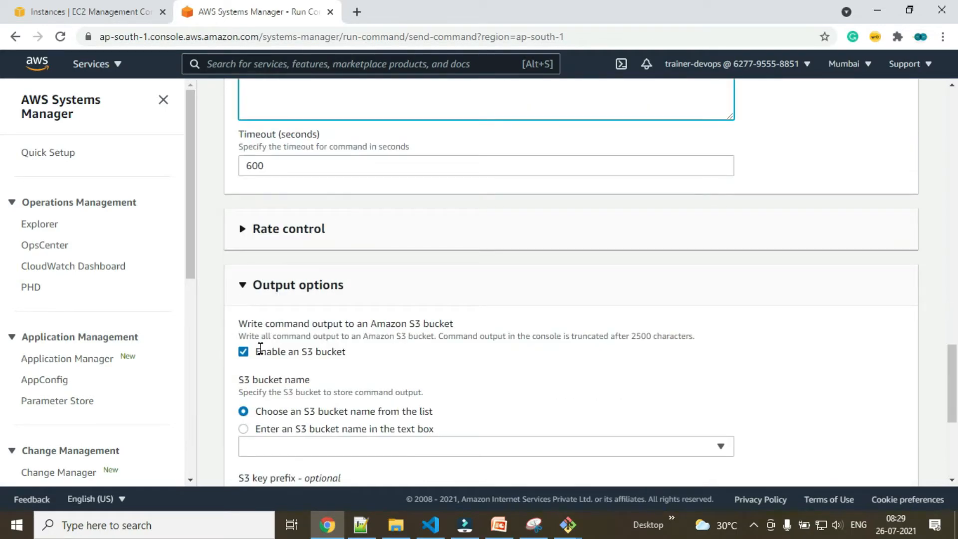
pyautogui.moveTo(313, 323); pyautogui.dragTo(402, 323)
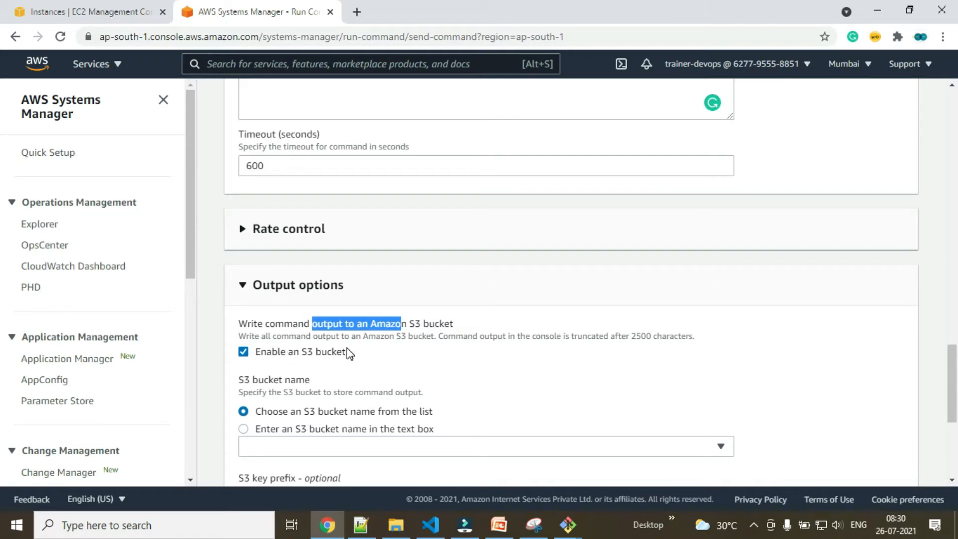
pyautogui.click(243, 352)
pyautogui.scroll(-2, 337, 370)
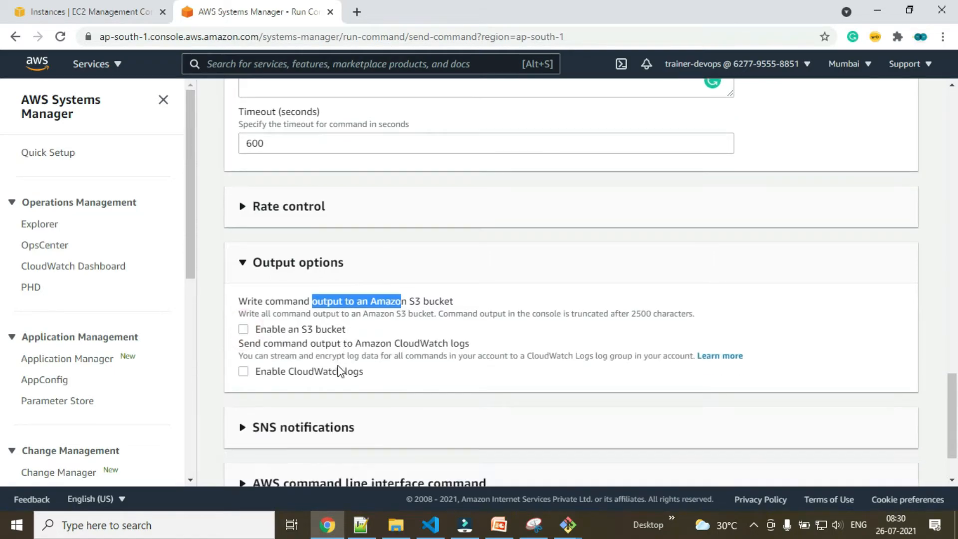
pyautogui.moveTo(281, 297); pyautogui.dragTo(343, 297)
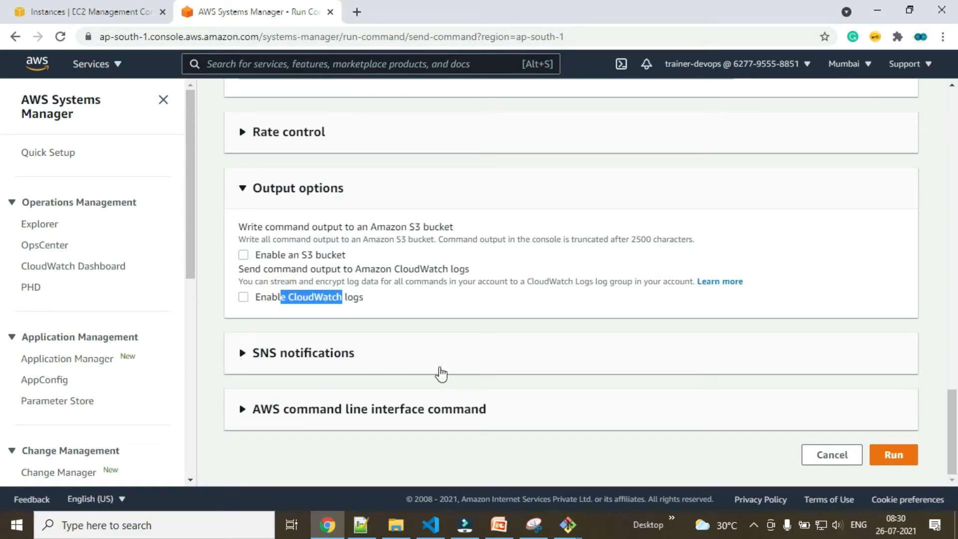
# - Review the equivalent AWS CLI command for the Docker installation, collapse it, and run the command on linux-machine-02
pyautogui.click(240, 410)
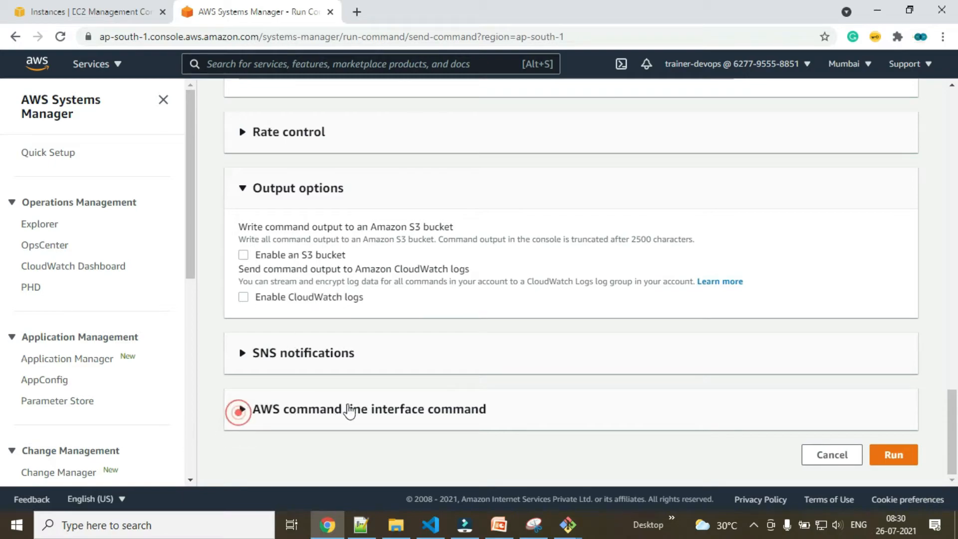
pyautogui.scroll(-4, 423, 367)
pyautogui.moveTo(382, 382); pyautogui.dragTo(834, 329)
pyautogui.click(836, 332)
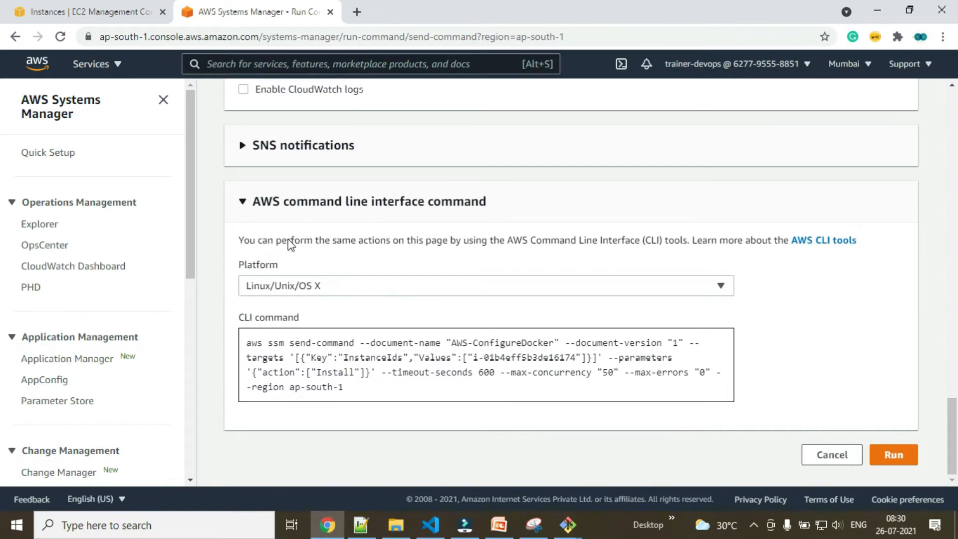
pyautogui.click(242, 201)
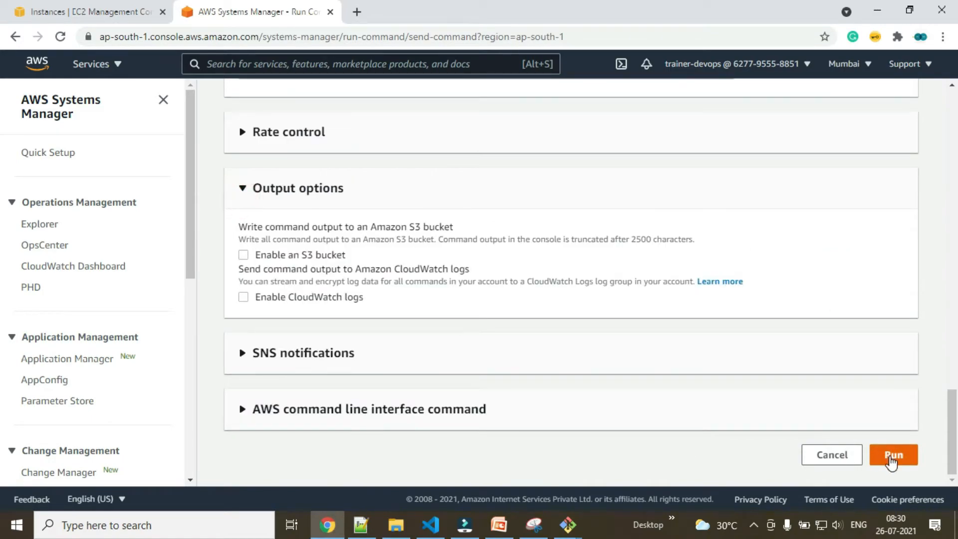
pyautogui.click(881, 454)
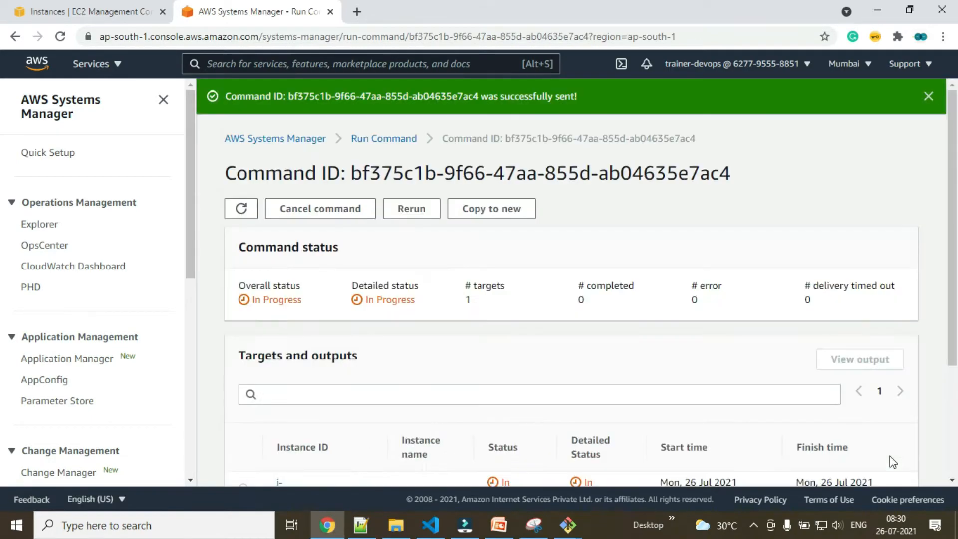
# - Examine the Docker installation command's overall, detailed and per-instance status, refreshing it once, including the completed and error counts
pyautogui.moveTo(252, 302); pyautogui.dragTo(522, 316)
pyautogui.scroll(-3, 522, 319)
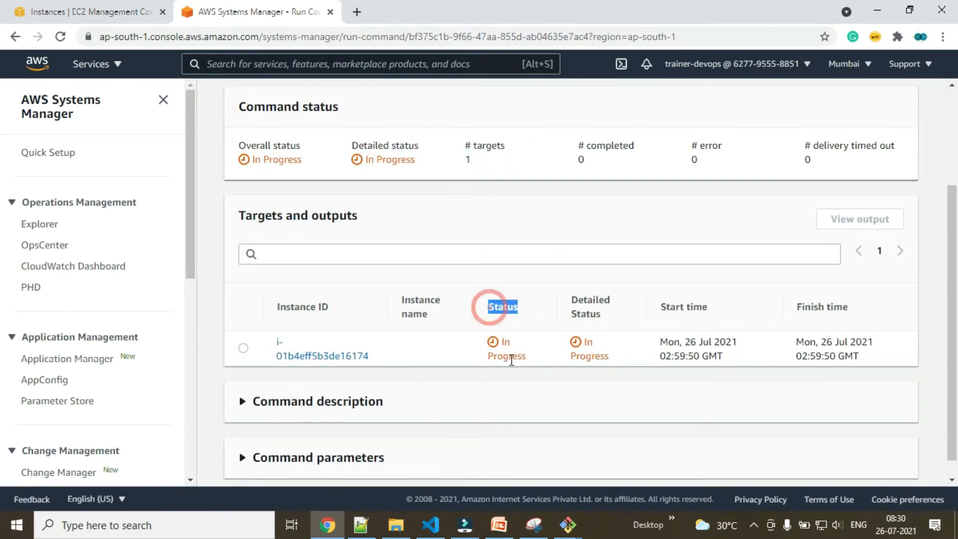
pyautogui.moveTo(516, 358); pyautogui.dragTo(521, 357)
pyautogui.scroll(1, 716, 353)
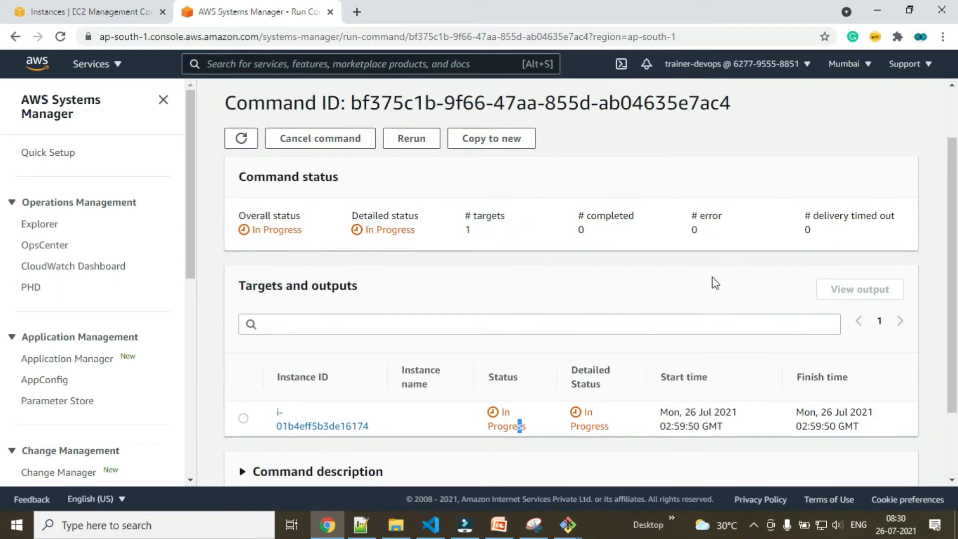
pyautogui.moveTo(709, 233); pyautogui.dragTo(663, 216)
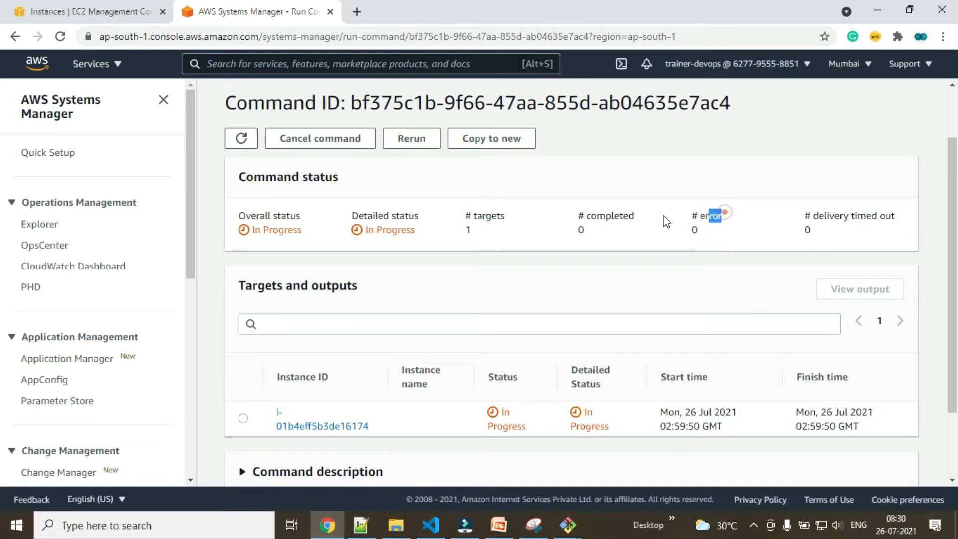
pyautogui.click(594, 223)
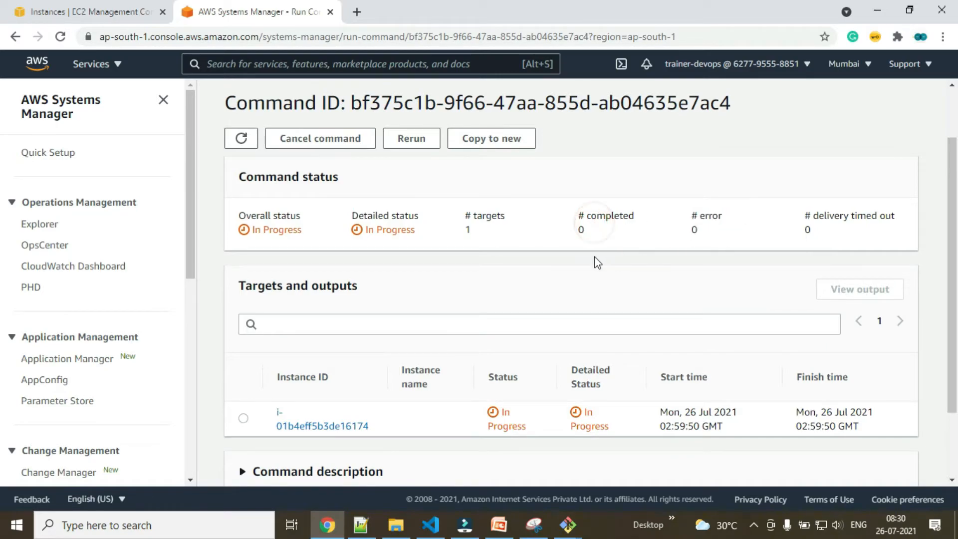
pyautogui.click(233, 138)
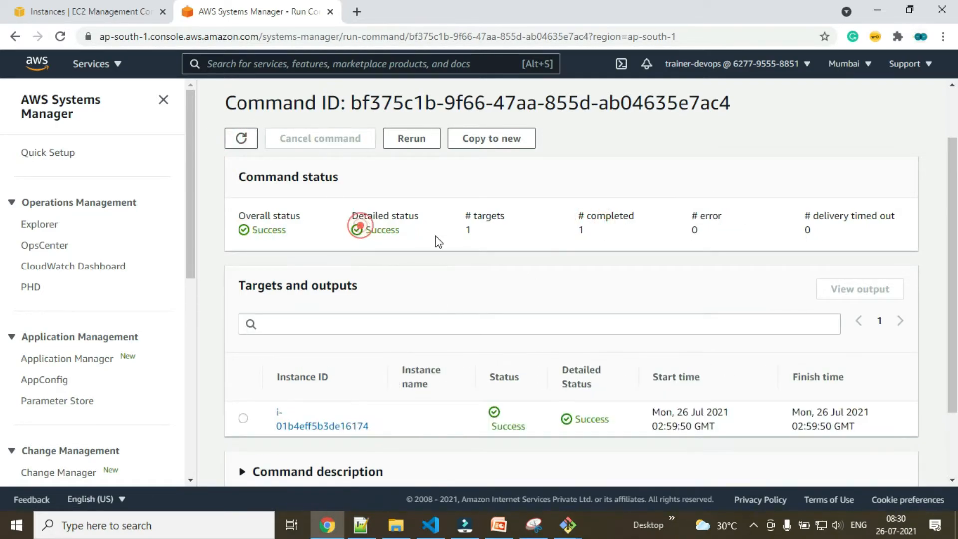
pyautogui.scroll(-1, 642, 425)
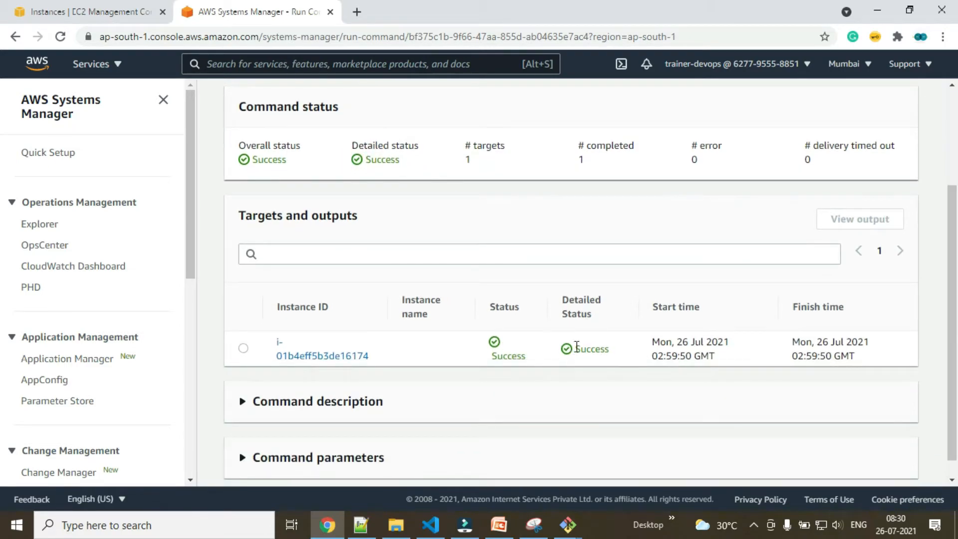
pyautogui.scroll(-1, 403, 375)
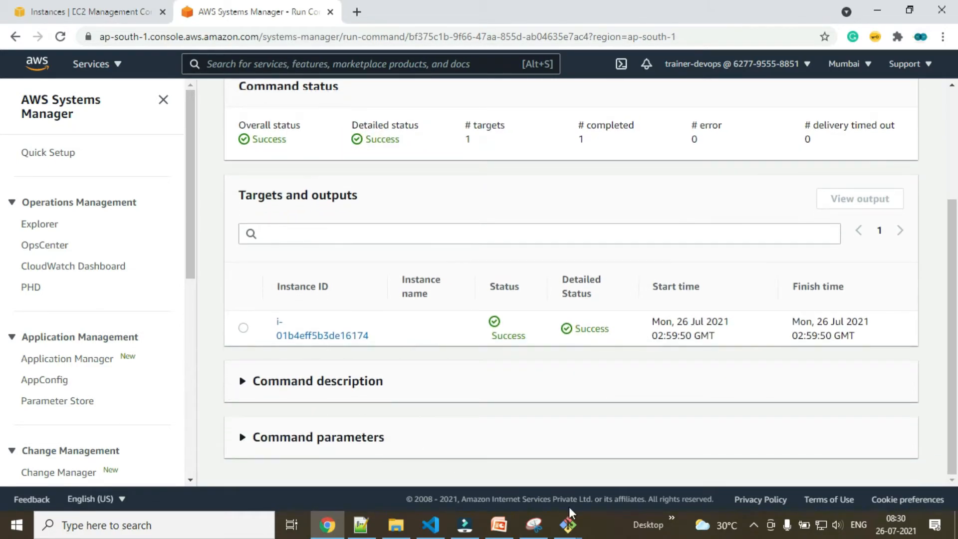
# - Switch to the linux-machine-02 terminal and check the Docker installation by running docker and docker --version
pyautogui.moveTo(568, 528)
pyautogui.click(602, 483)
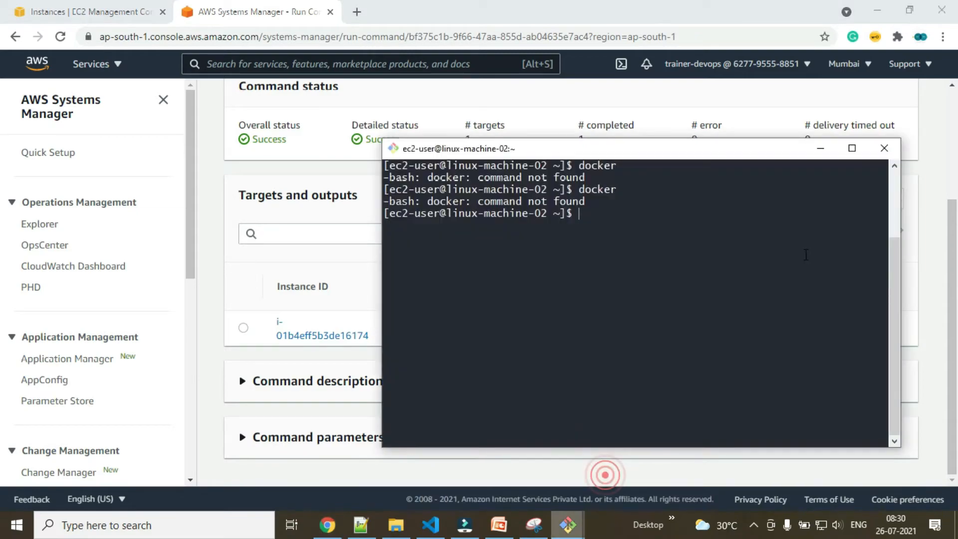
pyautogui.write('docker')
pyautogui.press('Return')
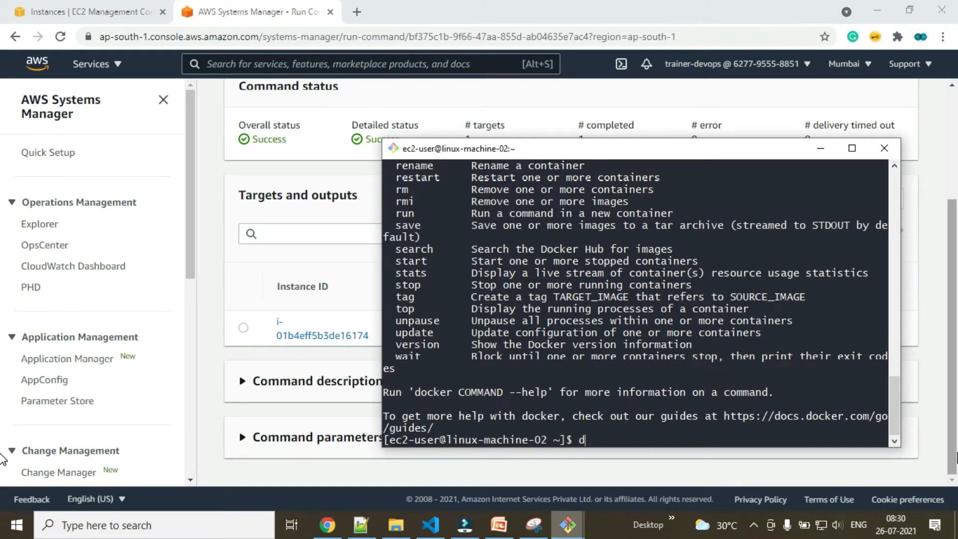
pyautogui.write('docker --version')
pyautogui.press('Return')
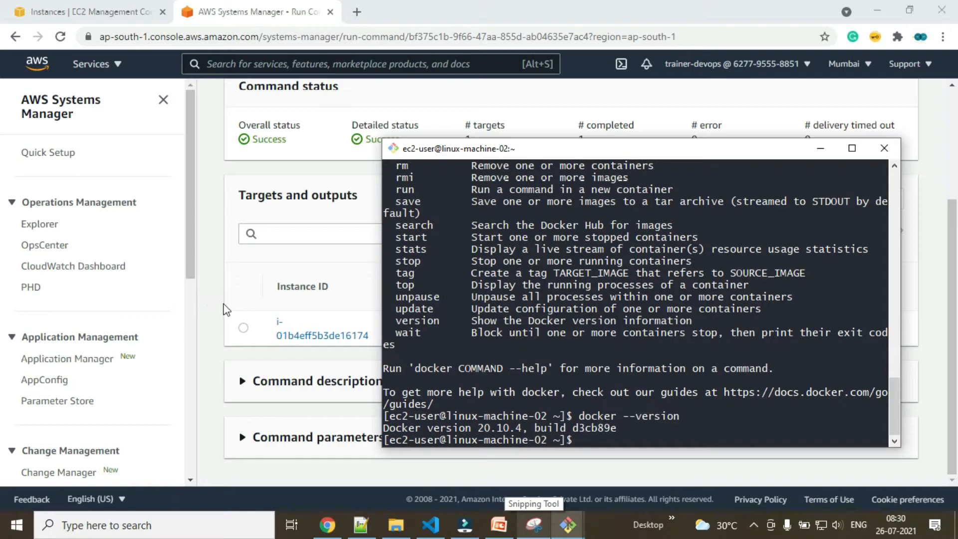
pyautogui.moveTo(450, 441); pyautogui.dragTo(550, 443)
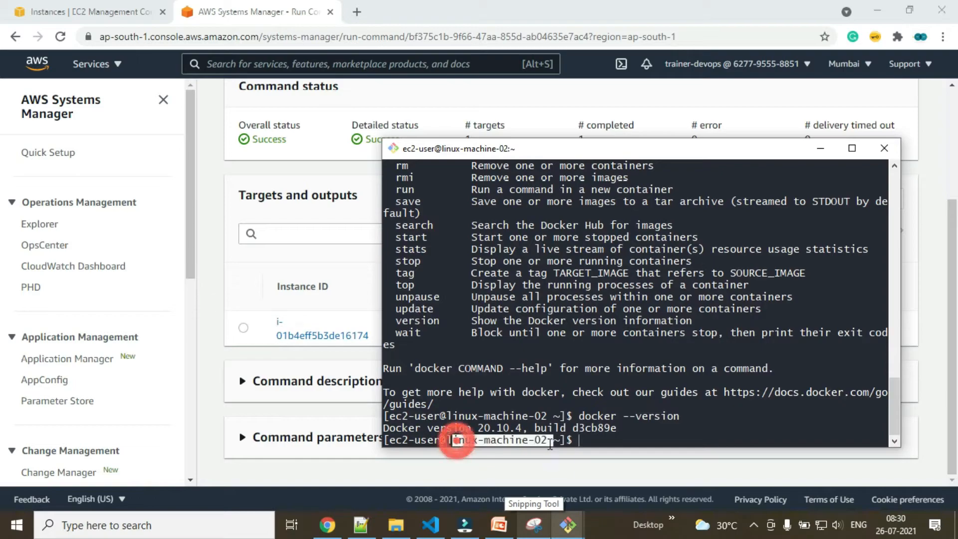
# - Return to Run Command in the browser, start a new command, and select the AWS-ConfigureDocker document
pyautogui.click(219, 346)
pyautogui.scroll(3, 319, 385)
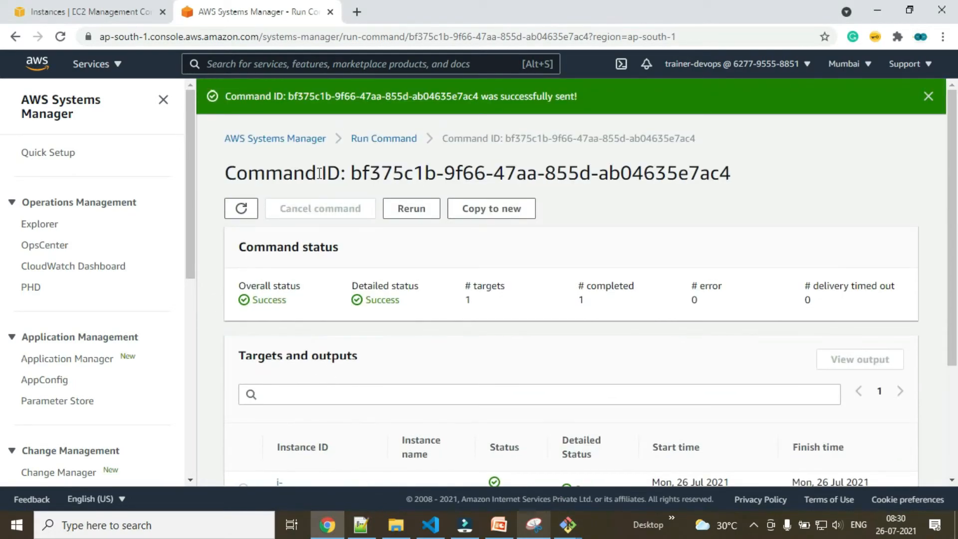
pyautogui.click(385, 139)
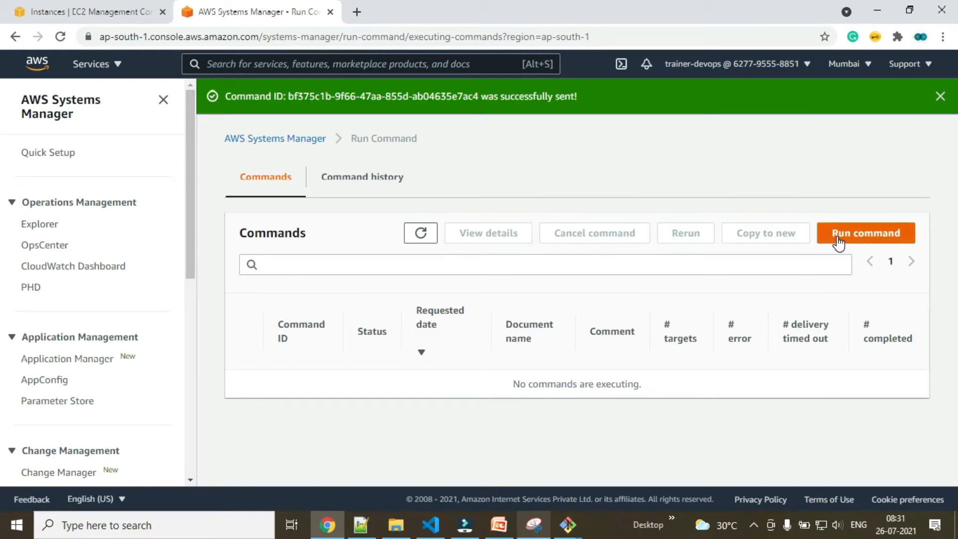
pyautogui.scroll(-7, 102, 331)
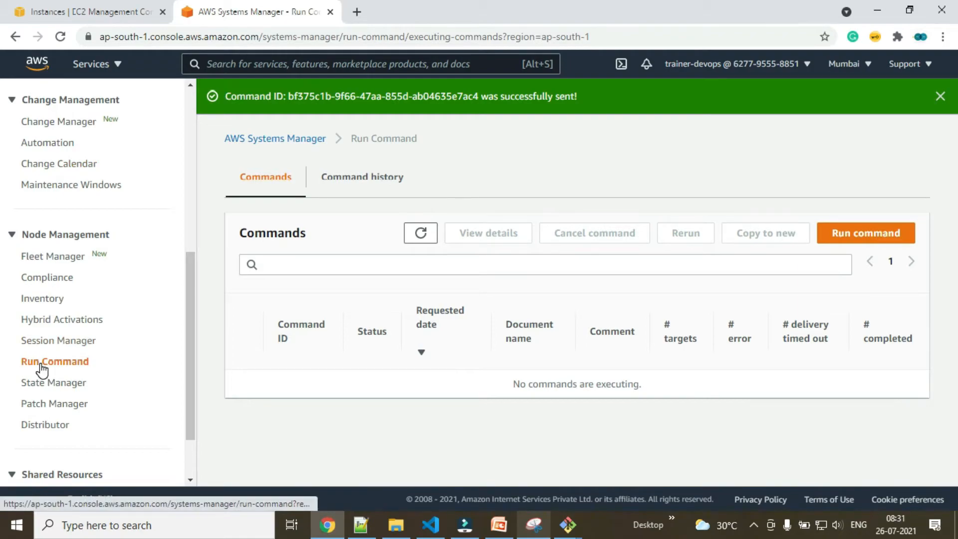
pyautogui.click(870, 234)
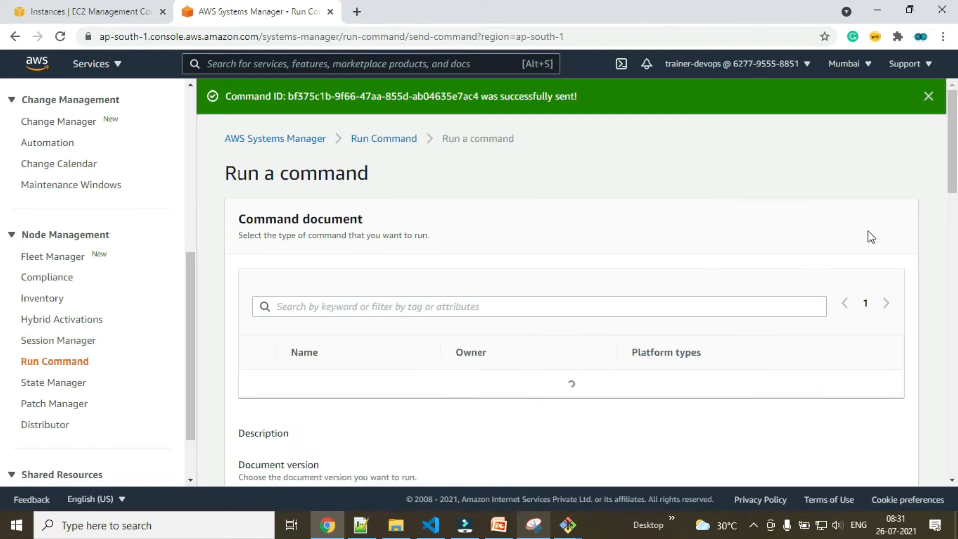
pyautogui.scroll(-8, 472, 306)
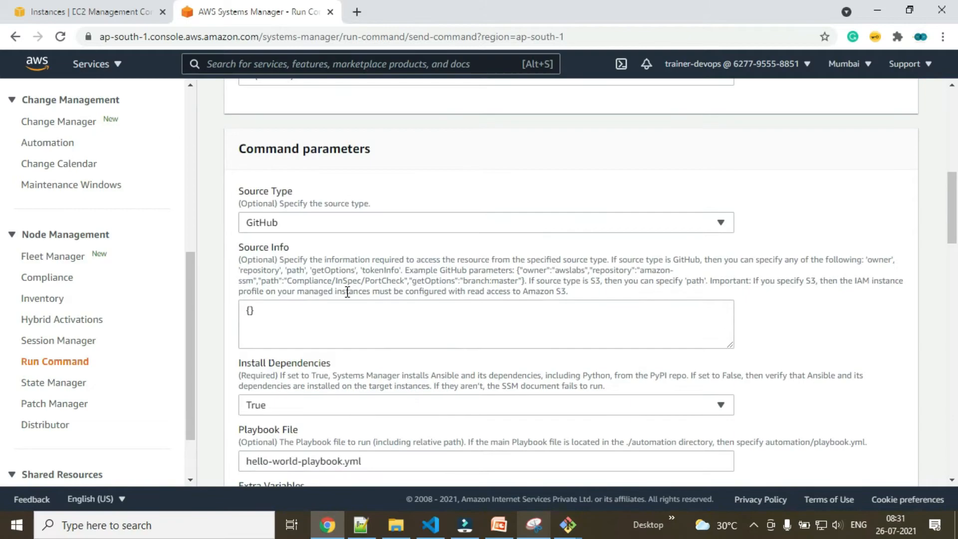
pyautogui.scroll(10, 442, 243)
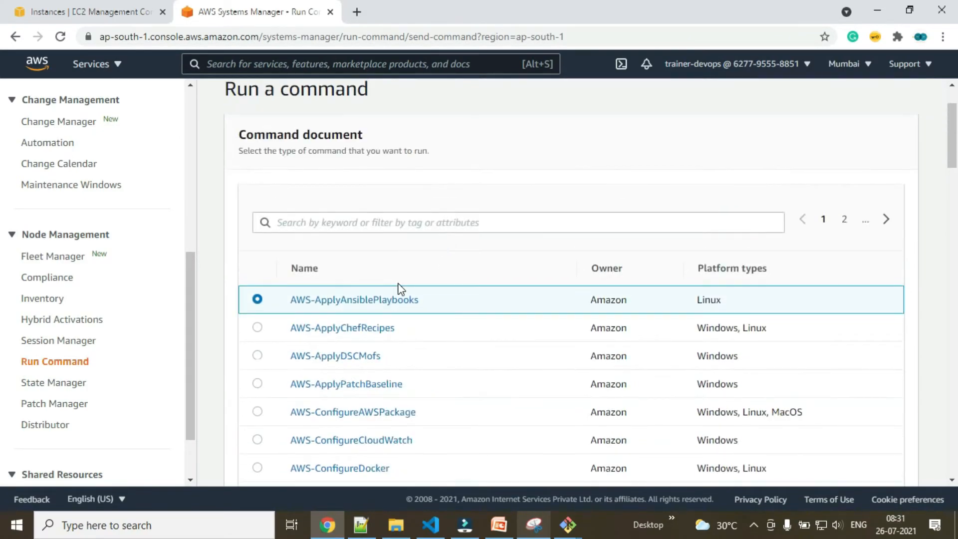
pyautogui.scroll(-3, 398, 284)
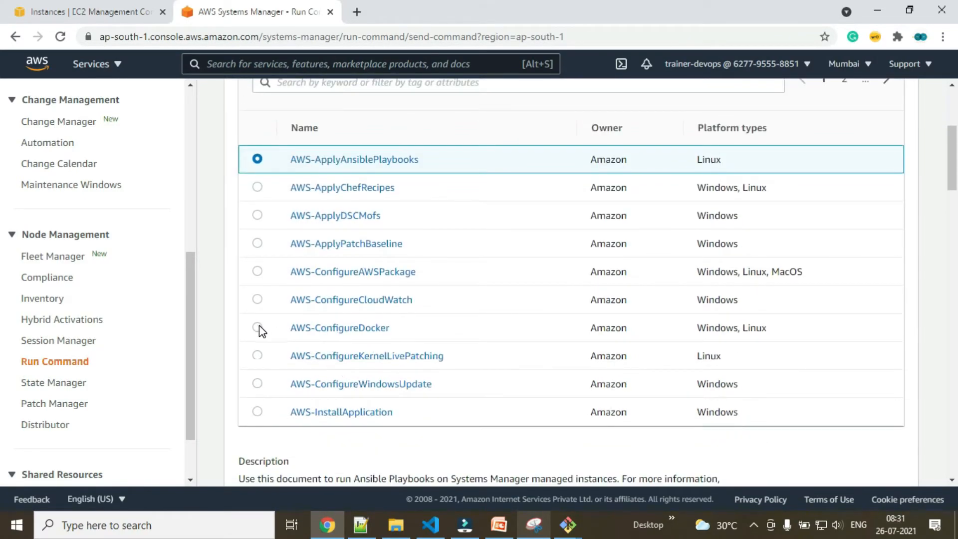
pyautogui.click(258, 327)
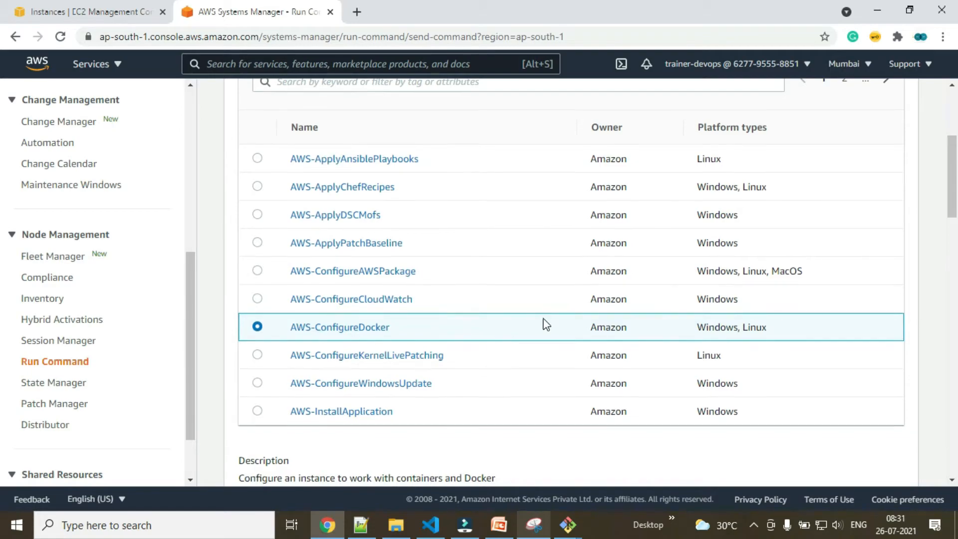
# - Set the command's action to Uninstall, choose instances manually, and select only linux-machine-02 as the target
pyautogui.scroll(-5, 479, 320)
pyautogui.scroll(-4, 378, 334)
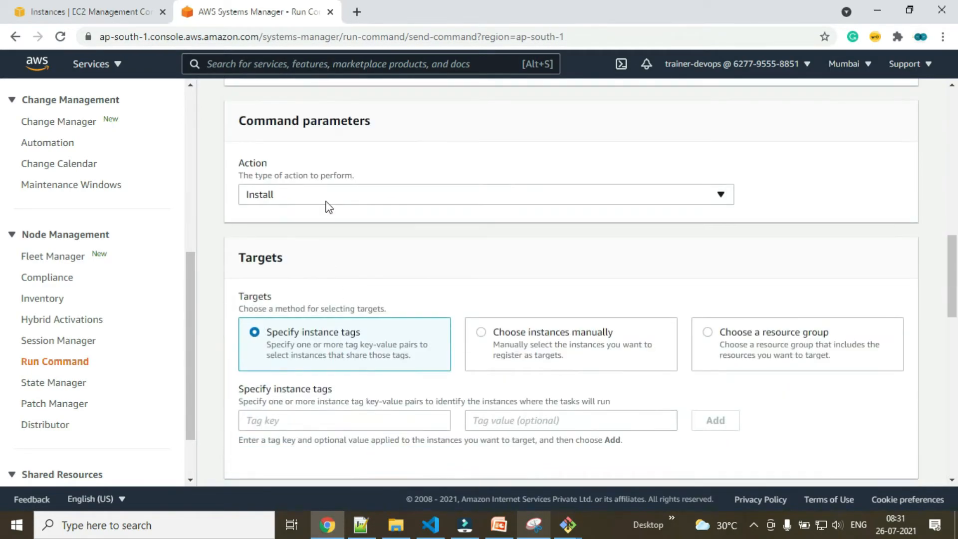
pyautogui.click(325, 194)
pyautogui.click(267, 237)
pyautogui.click(480, 333)
pyautogui.scroll(-6, 519, 327)
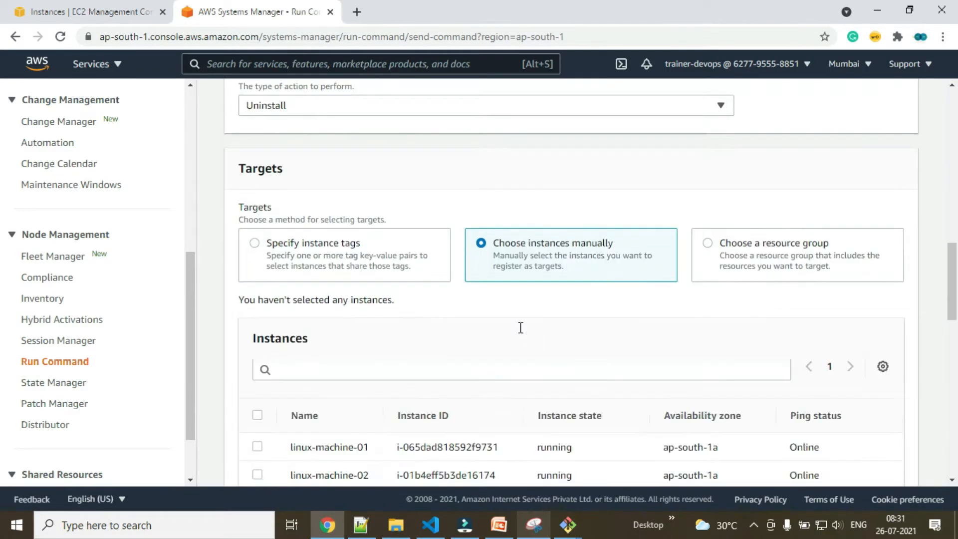
pyautogui.click(258, 283)
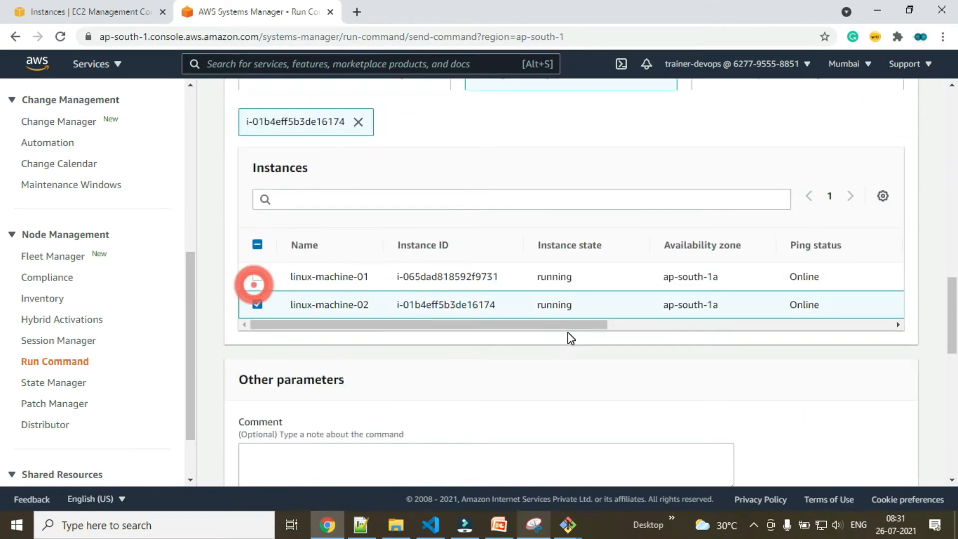
# - Disable writing the output to an S3 bucket and run the Docker uninstall command on linux-machine-02
pyautogui.scroll(-6, 569, 336)
pyautogui.scroll(-2, 352, 275)
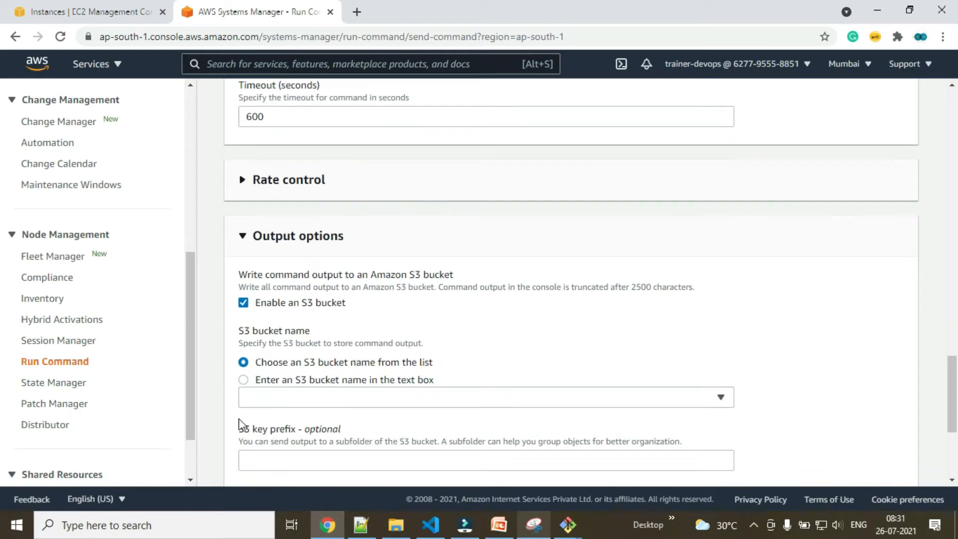
pyautogui.click(243, 303)
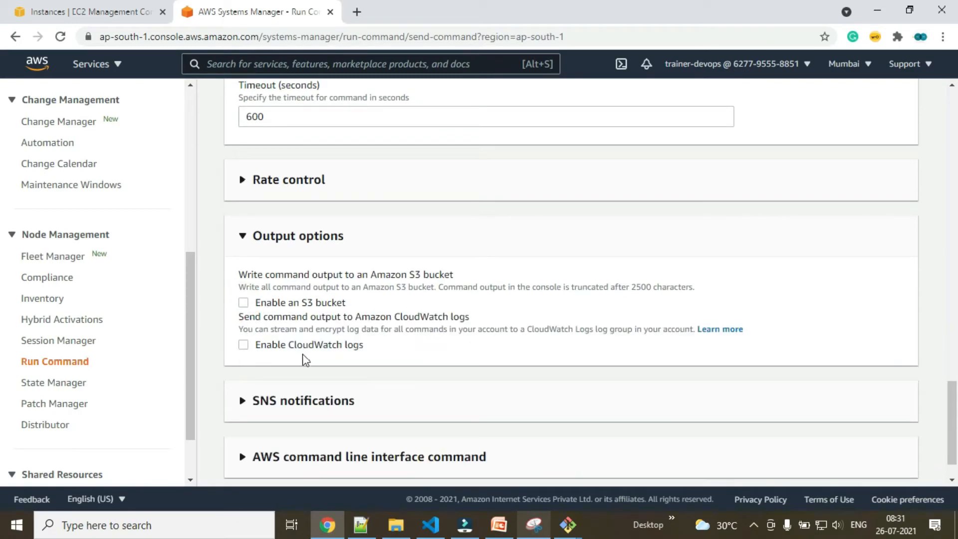
pyautogui.scroll(-1, 445, 392)
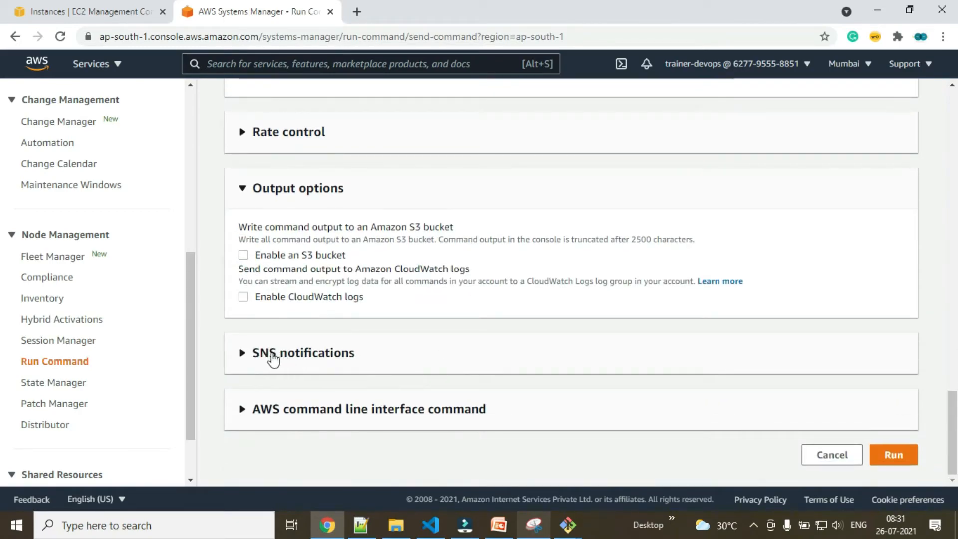
pyautogui.click(242, 410)
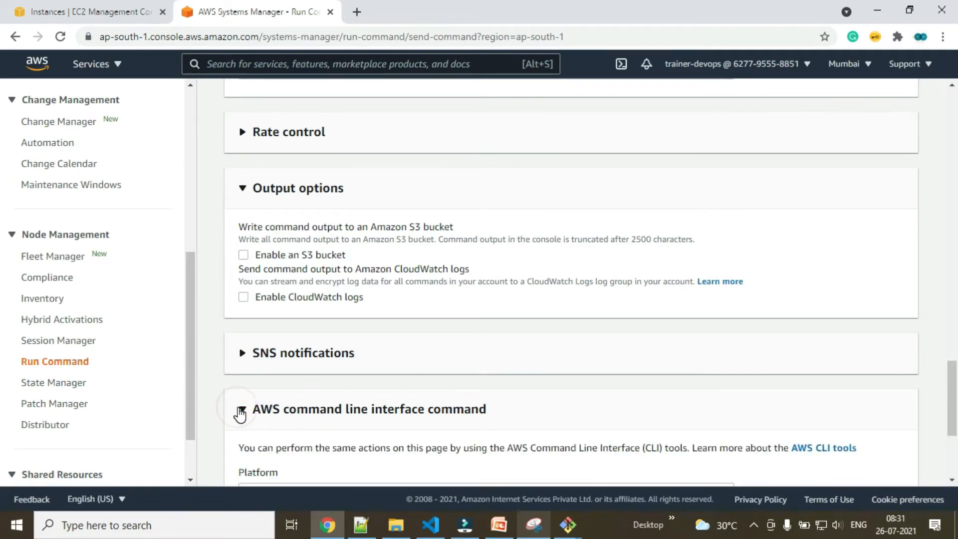
pyautogui.click(242, 410)
pyautogui.click(894, 454)
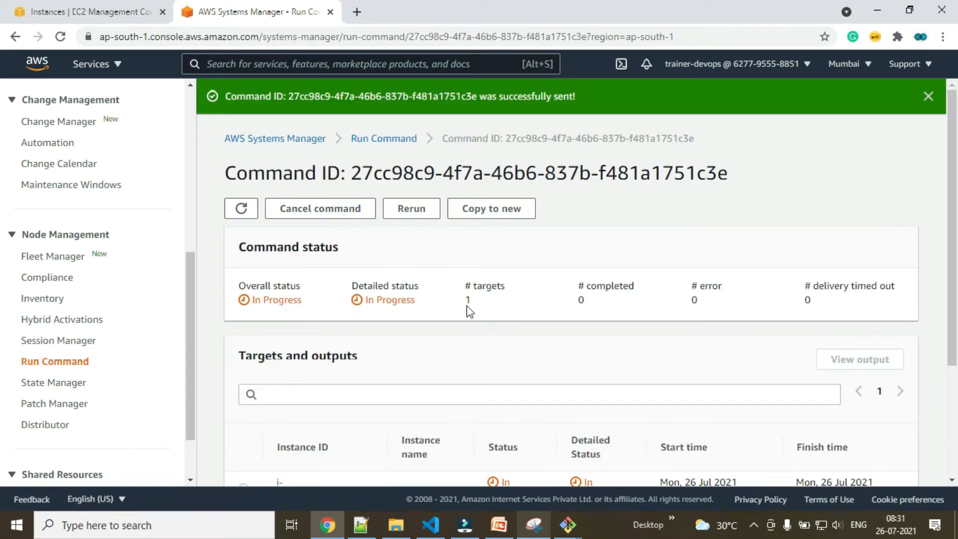
# - Refresh the Docker uninstall command and examine its overall, detailed and per-instance status
pyautogui.click(240, 208)
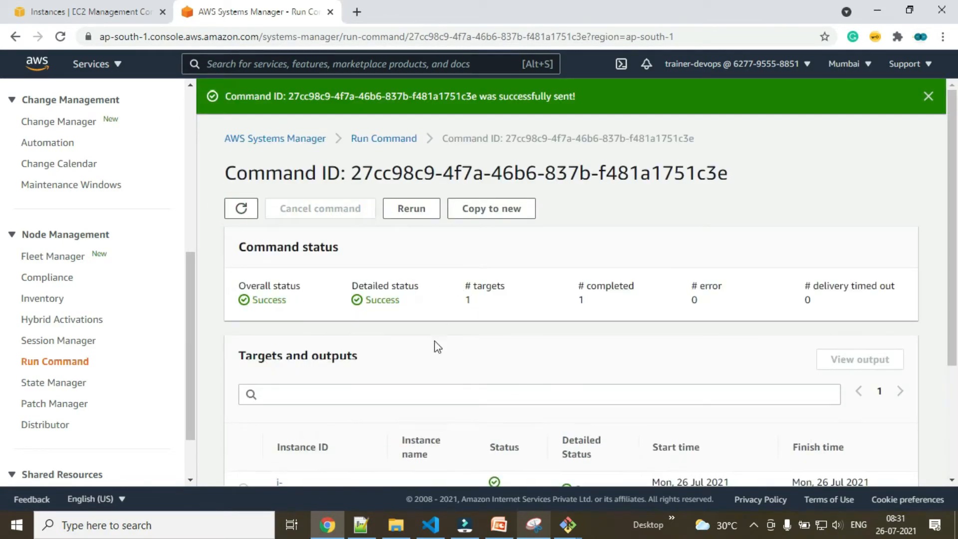
pyautogui.doubleClick(257, 302)
pyautogui.moveTo(370, 301); pyautogui.dragTo(396, 304)
pyautogui.scroll(-2, 546, 348)
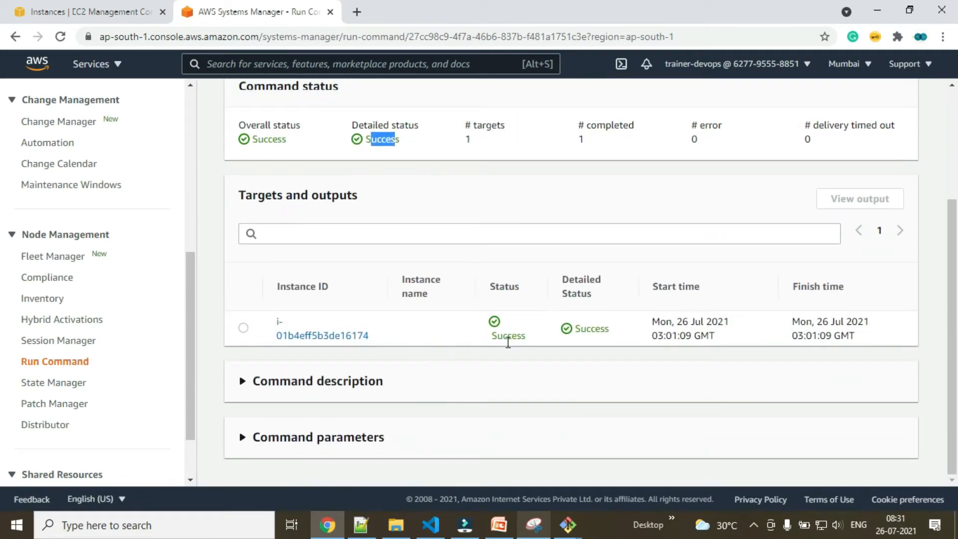
# - Switch to the linux-machine-02 terminal, clear it, and check Docker's removal by running docker and docker --version
pyautogui.moveTo(567, 521)
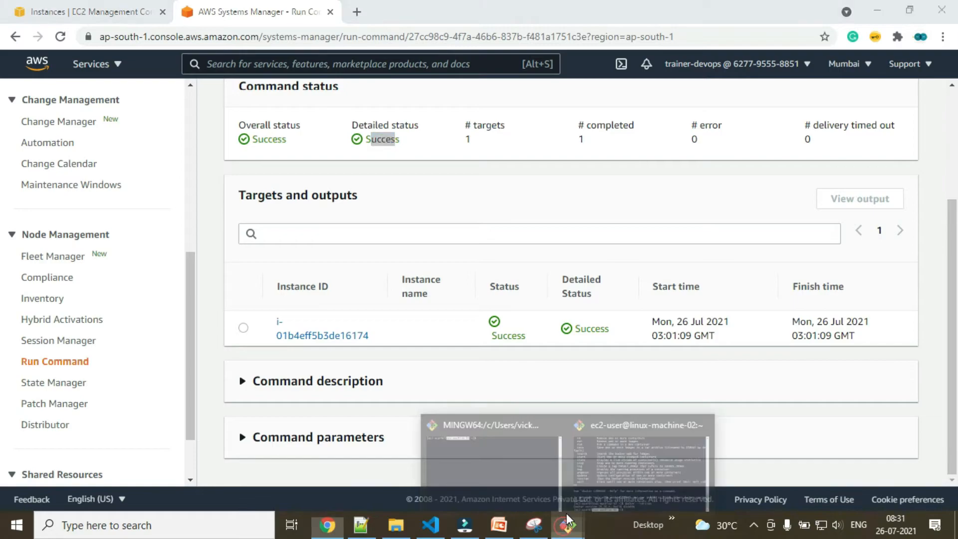
pyautogui.click(657, 471)
pyautogui.hotkey('ctrl', 'l')
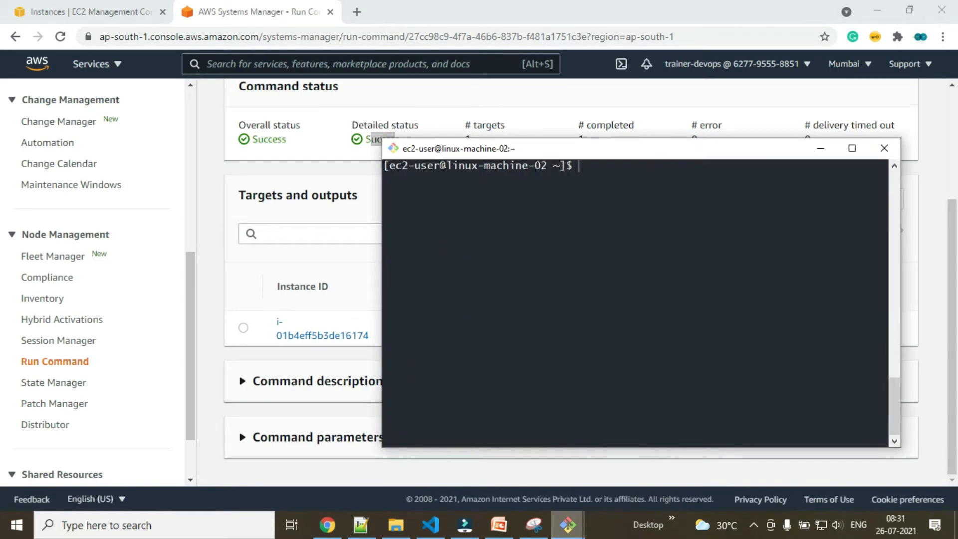
pyautogui.write('docker')
pyautogui.press('Return')
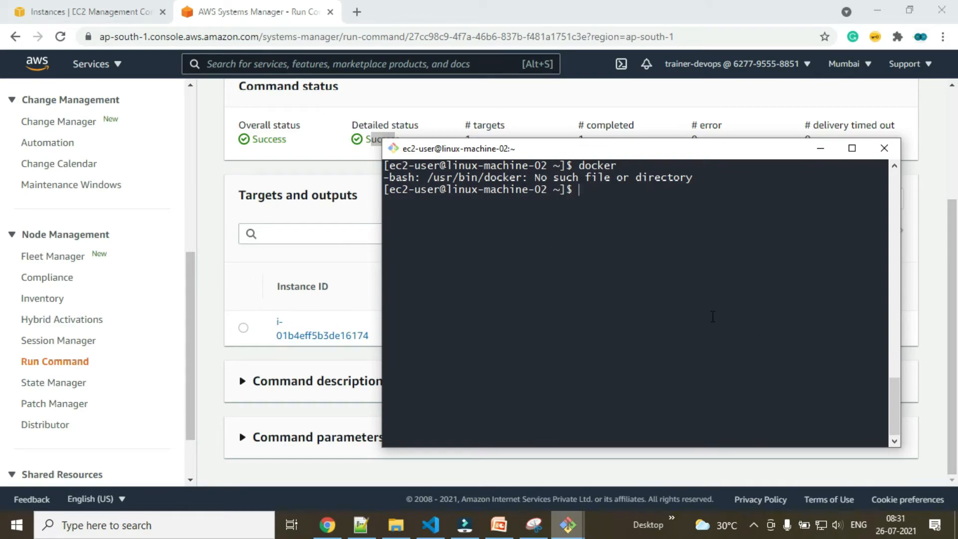
pyautogui.write('docker --version')
pyautogui.press('Return')
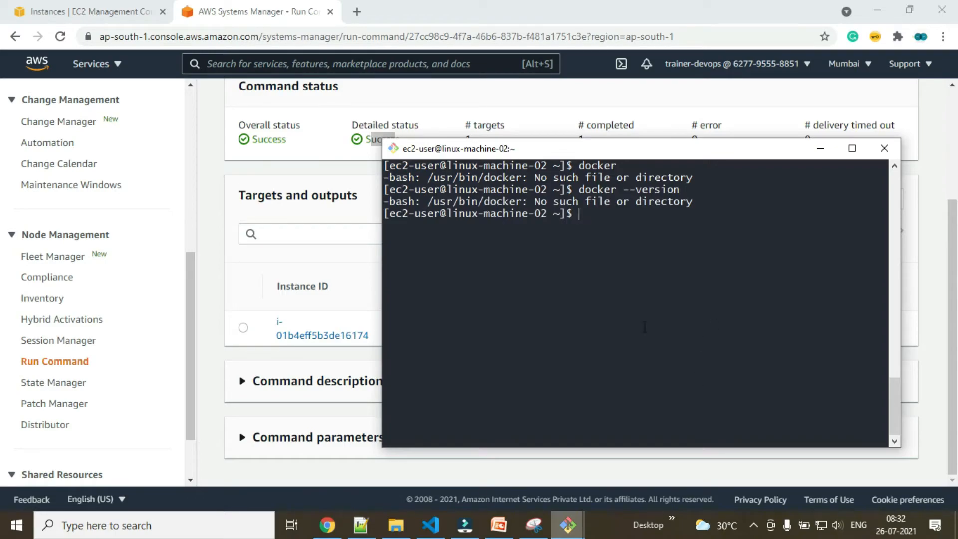
# - Refresh the EC2 instances list in the browser, select linux-machine-01, and copy its public IPv4 address
pyautogui.click(212, 291)
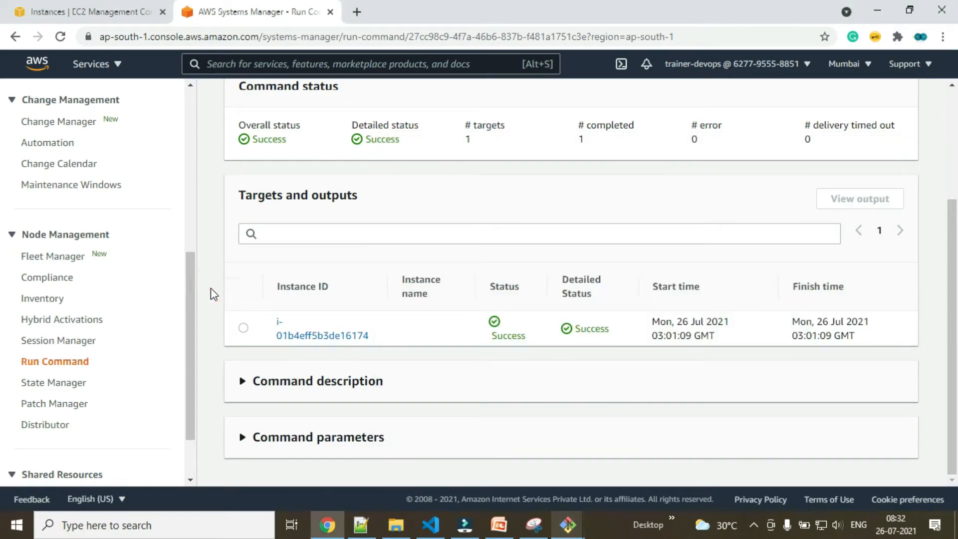
pyautogui.click(92, 12)
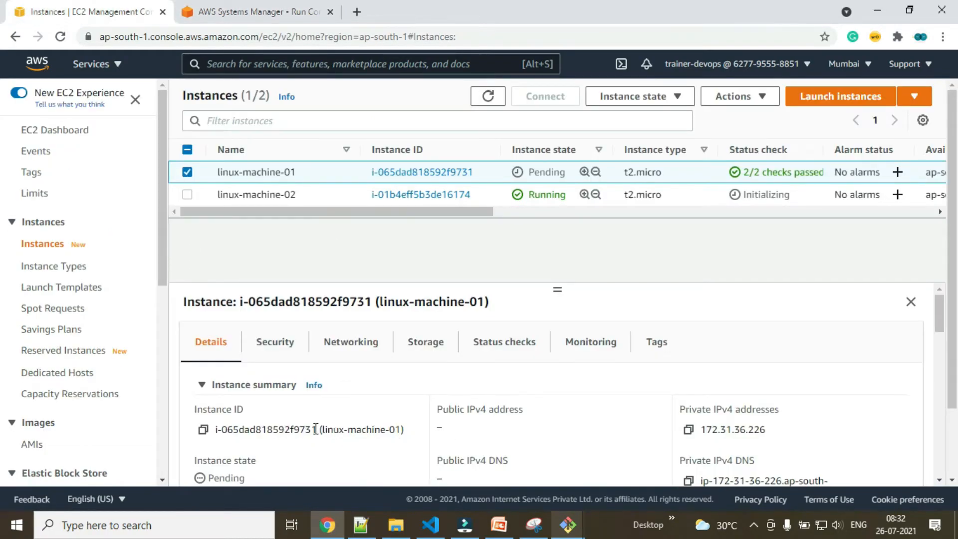
pyautogui.click(488, 95)
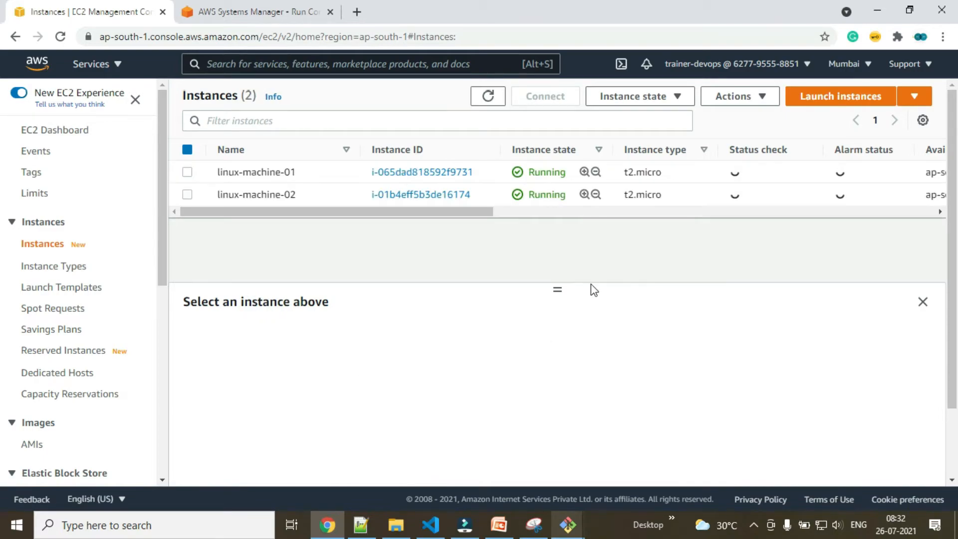
pyautogui.click(186, 174)
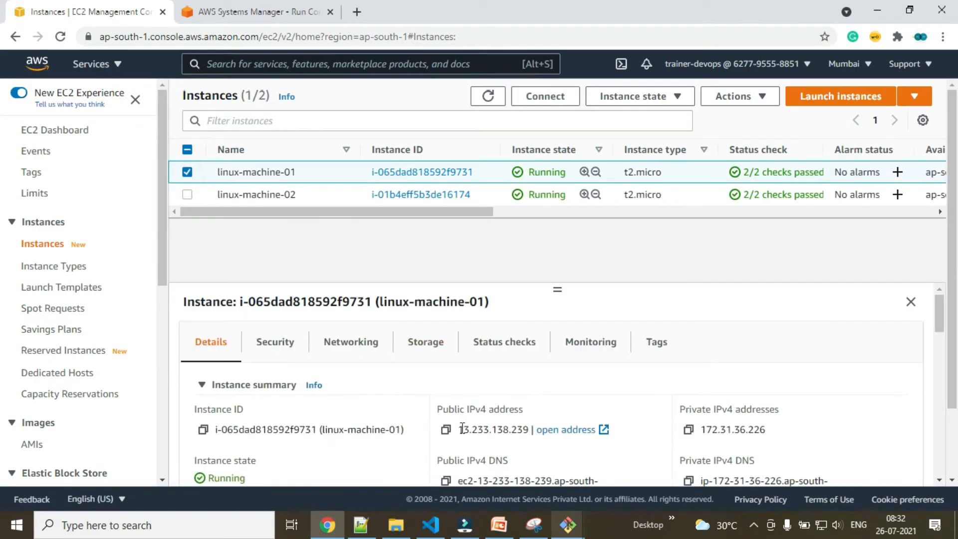
pyautogui.click(446, 429)
# - In the disconnected linux-machine-01 terminal, connect over SSH with lamp.pem as ec2-user to 13.233.138.239, accepting the host's fingerprint
pyautogui.moveTo(563, 516)
pyautogui.click(494, 456)
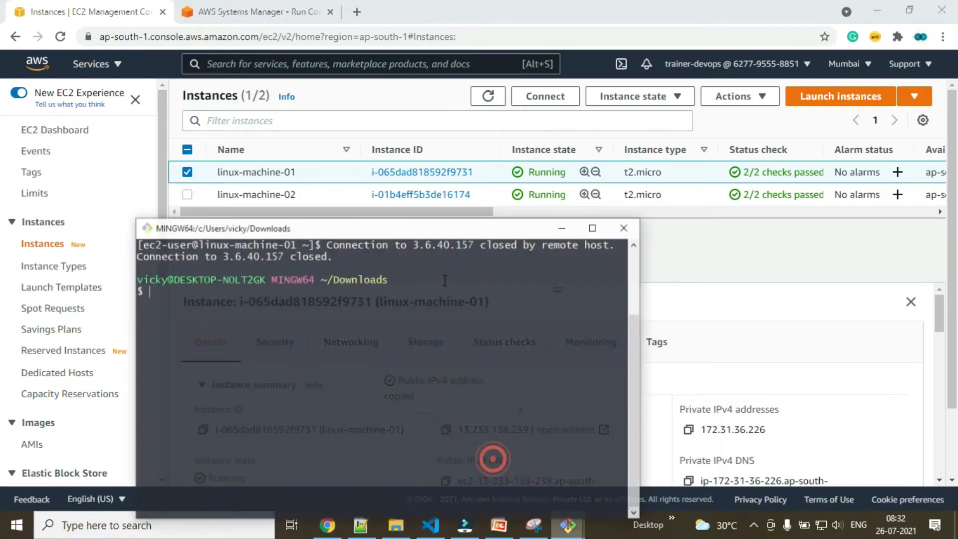
pyautogui.press('Up')
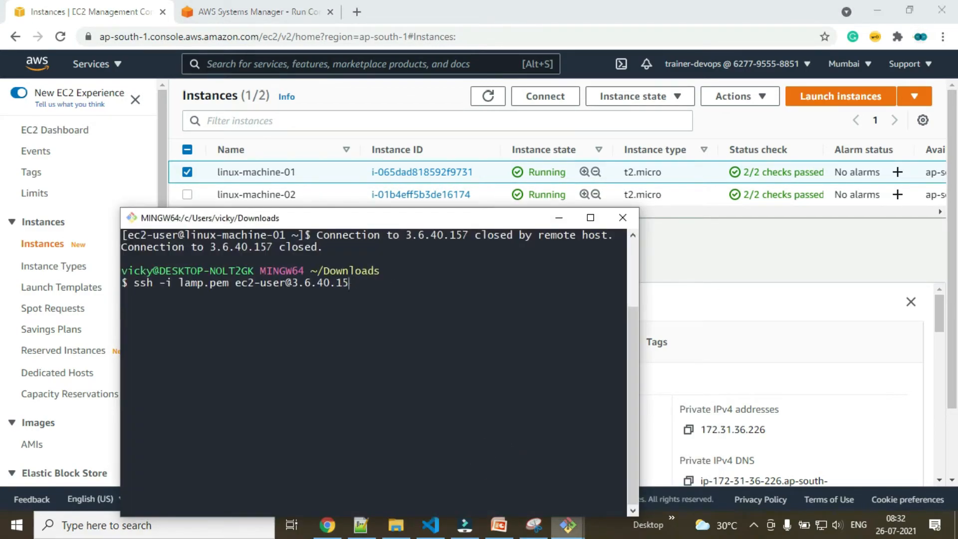
pyautogui.rightClick(328, 304)
pyautogui.click(381, 340)
pyautogui.press('Return')
pyautogui.write('yes')
pyautogui.press('Return')
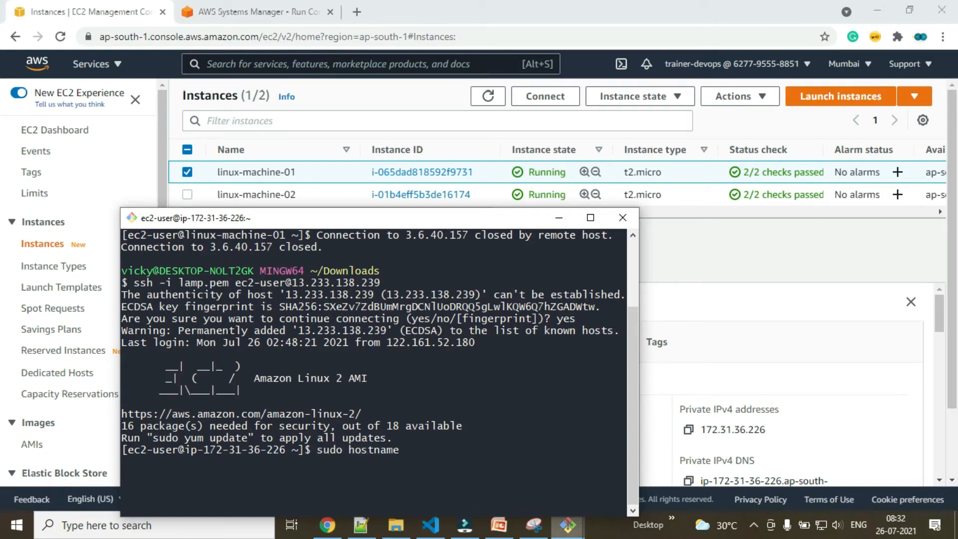
# - Set the host's name to linux-machine-01 with sudo hostname, reconnect over SSH to apply it, and clear the terminal
pyautogui.write('sudo hostname linux-machine-01')
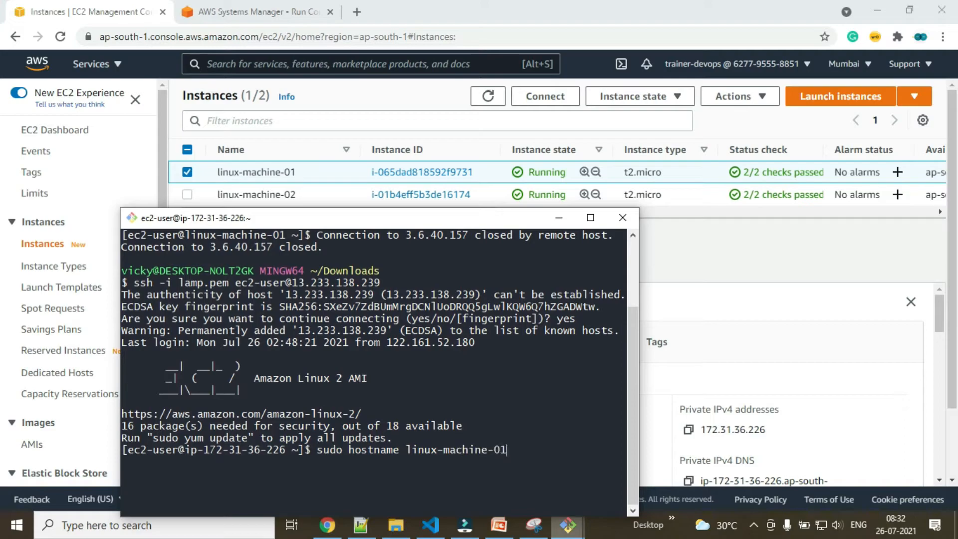
pyautogui.press('Return')
pyautogui.write('exit')
pyautogui.press('Return')
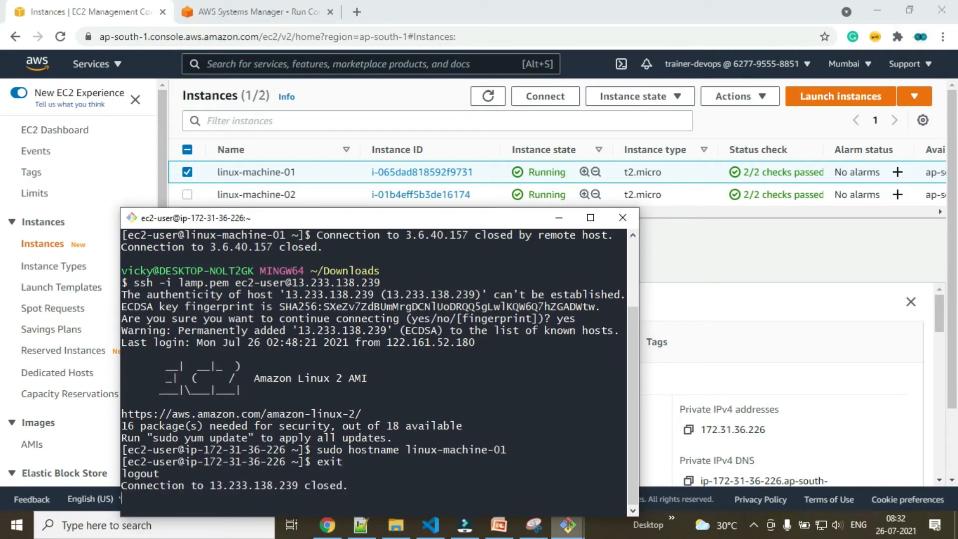
pyautogui.press('Up')
pyautogui.press('Return')
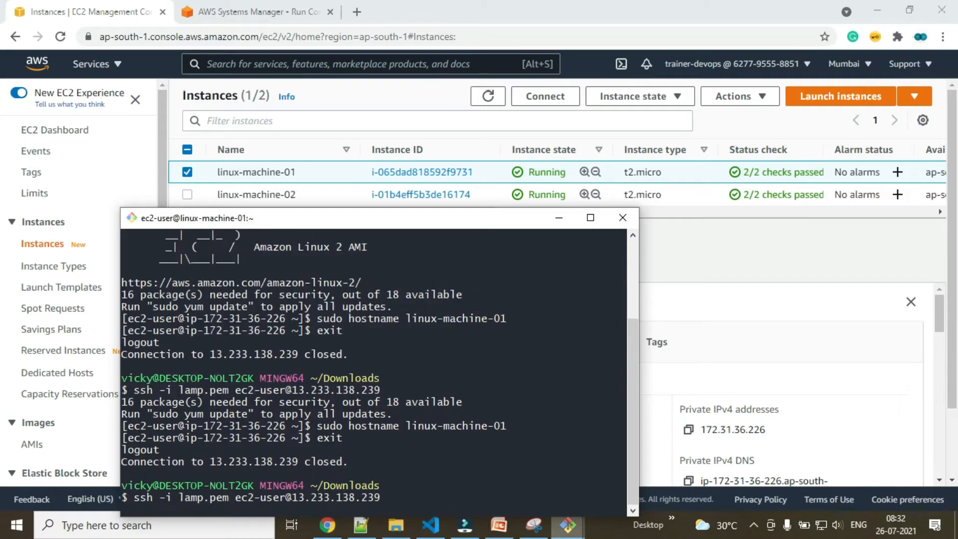
pyautogui.hotkey('ctrl', 'l')
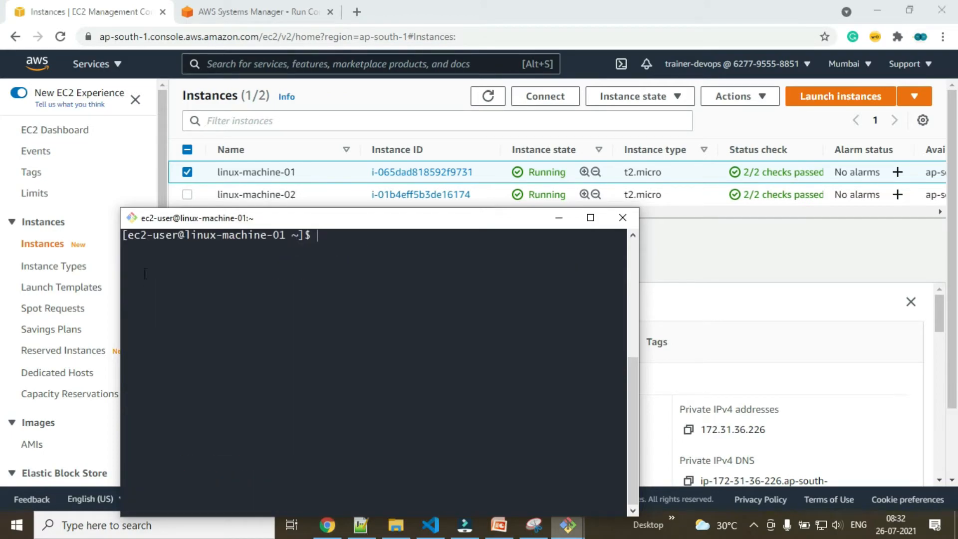
# - Compare the hostnames in the prompts of the linux-machine-01 and linux-machine-02 terminals
pyautogui.moveTo(182, 235); pyautogui.dragTo(248, 224)
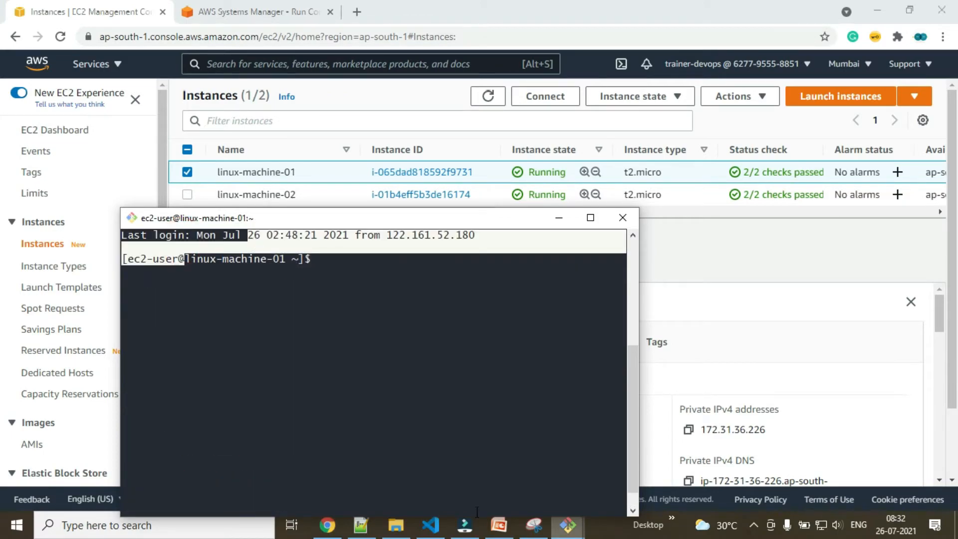
pyautogui.click(571, 523)
pyautogui.click(606, 465)
pyautogui.click(460, 213)
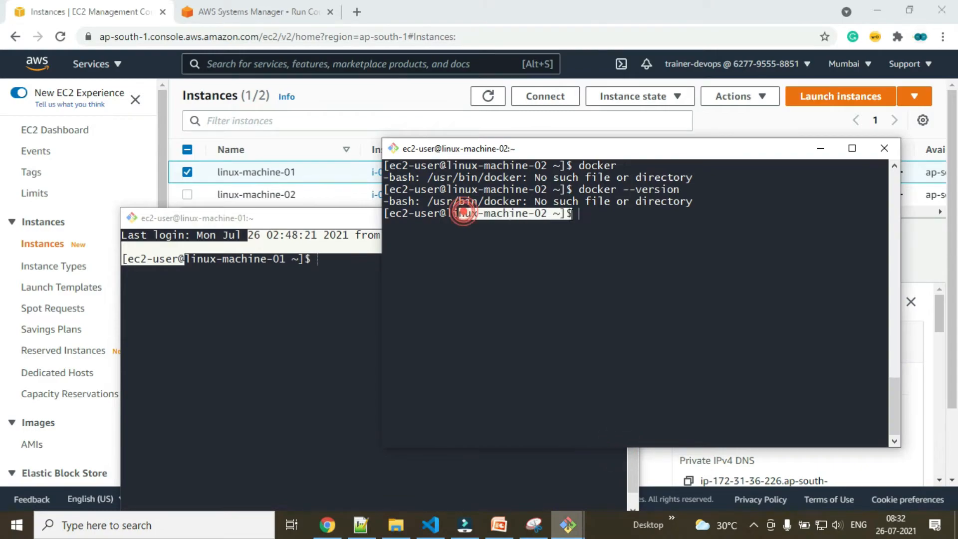
pyautogui.click(192, 345)
pyautogui.click(192, 344)
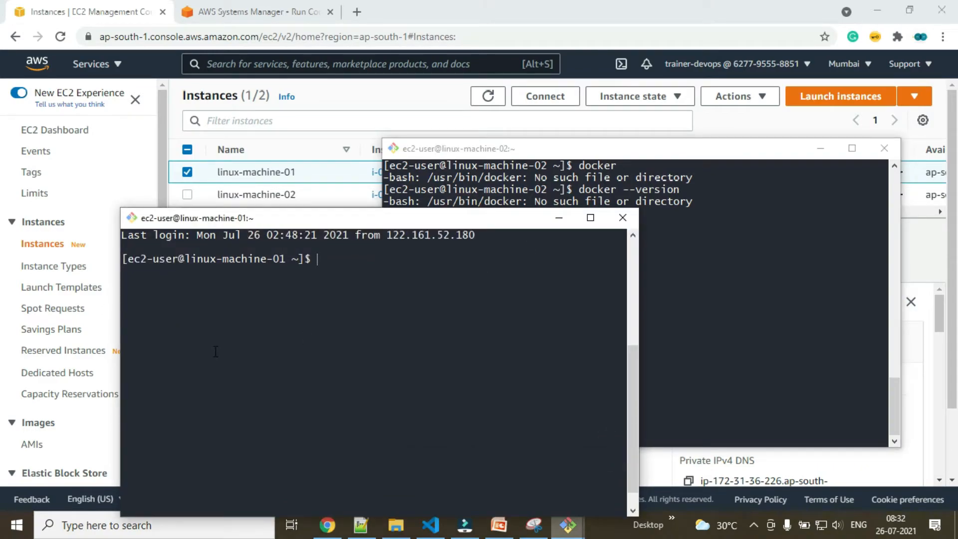
# - Switch to Notepad++ and examine the bash script that installs httpd, starts and enables it, and writes index.html
pyautogui.click(360, 524)
pyautogui.click(243, 173)
pyautogui.moveTo(682, 124); pyautogui.dragTo(65, 98)
pyautogui.click(102, 111)
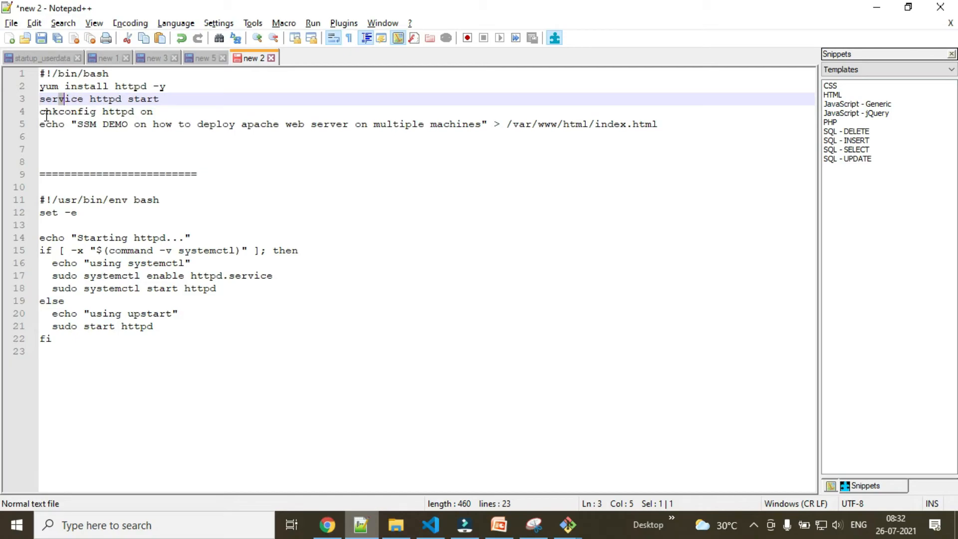
pyautogui.click(107, 100)
pyautogui.moveTo(97, 98); pyautogui.dragTo(133, 99)
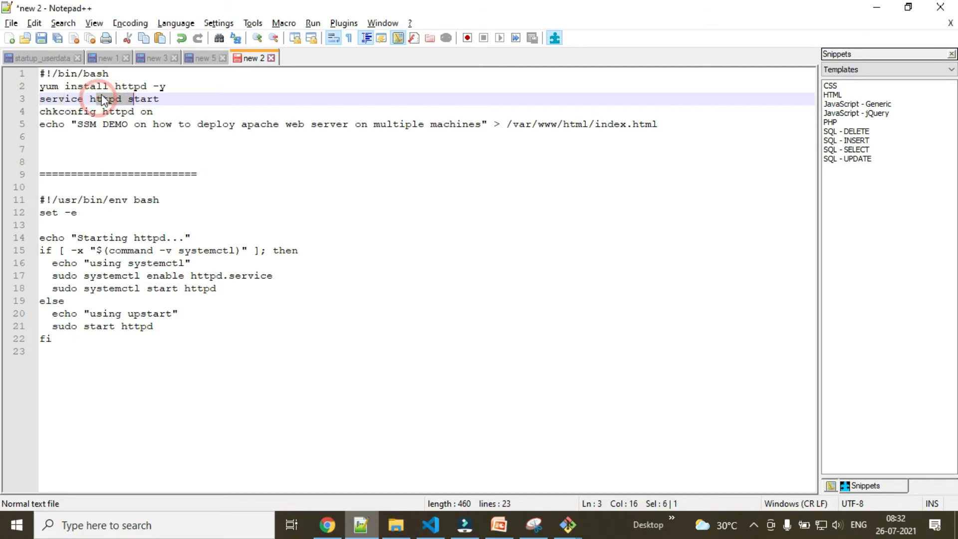
pyautogui.moveTo(42, 72); pyautogui.dragTo(113, 79)
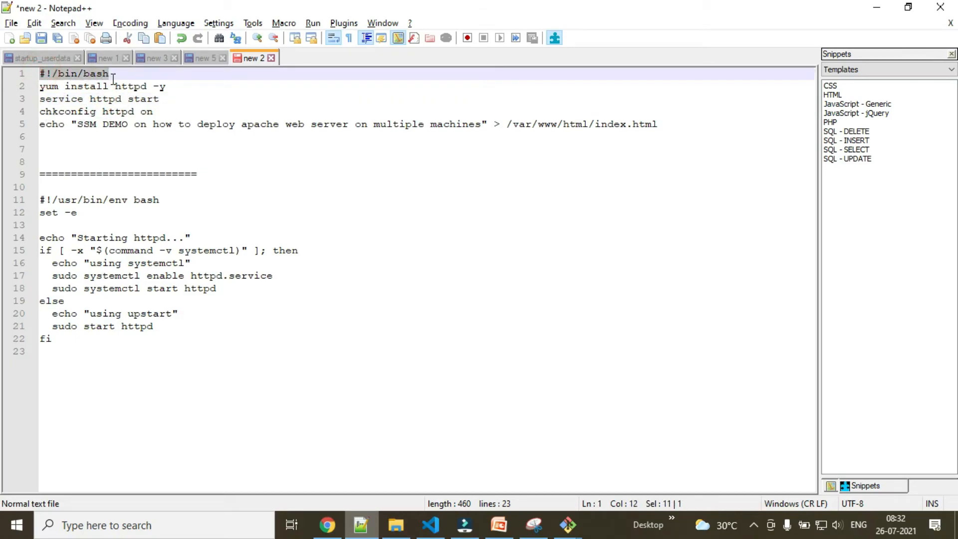
pyautogui.click(45, 76)
pyautogui.moveTo(39, 73); pyautogui.dragTo(97, 75)
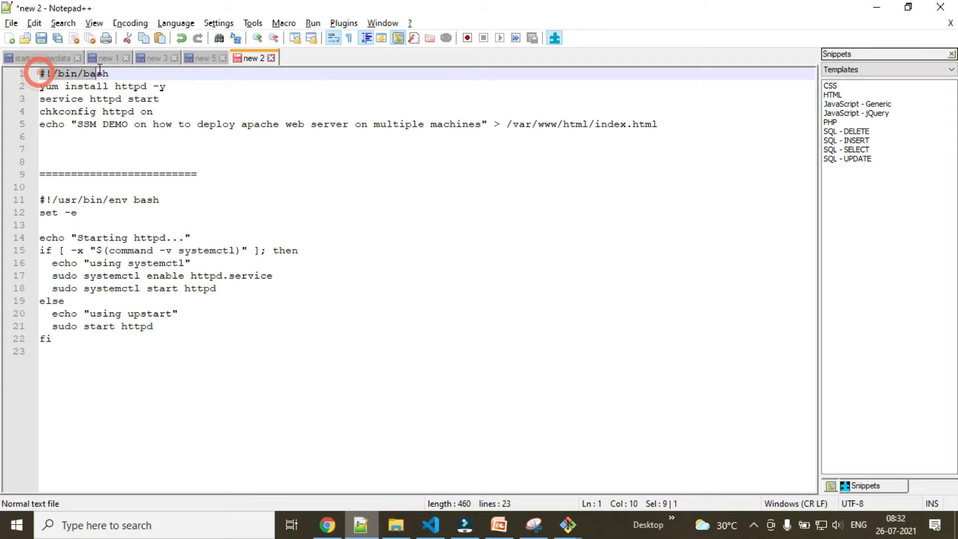
pyautogui.click(660, 125)
pyautogui.moveTo(660, 124); pyautogui.dragTo(40, 73)
# - Switch to the linux-machine-01 terminal, clear it, and run httpd to check whether Apache is installed
pyautogui.click(568, 524)
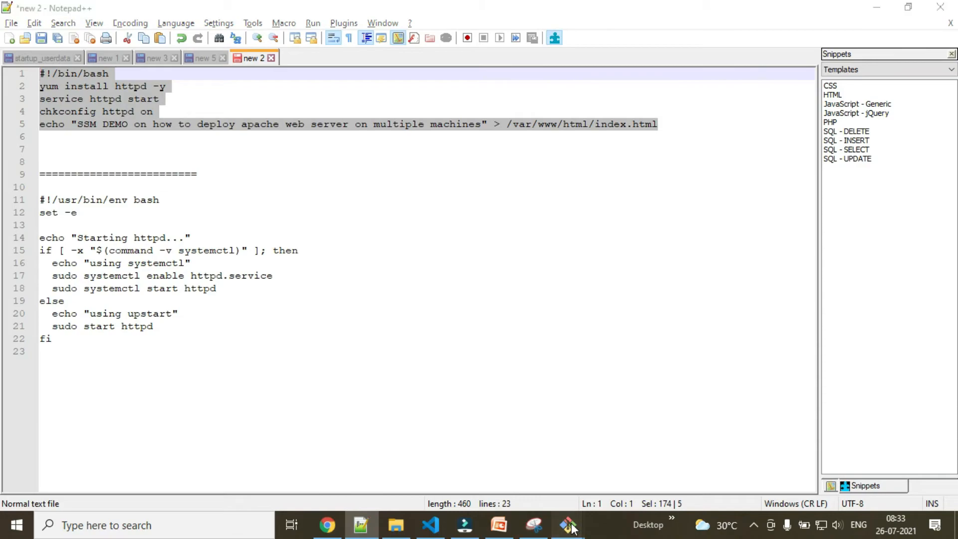
pyautogui.click(514, 448)
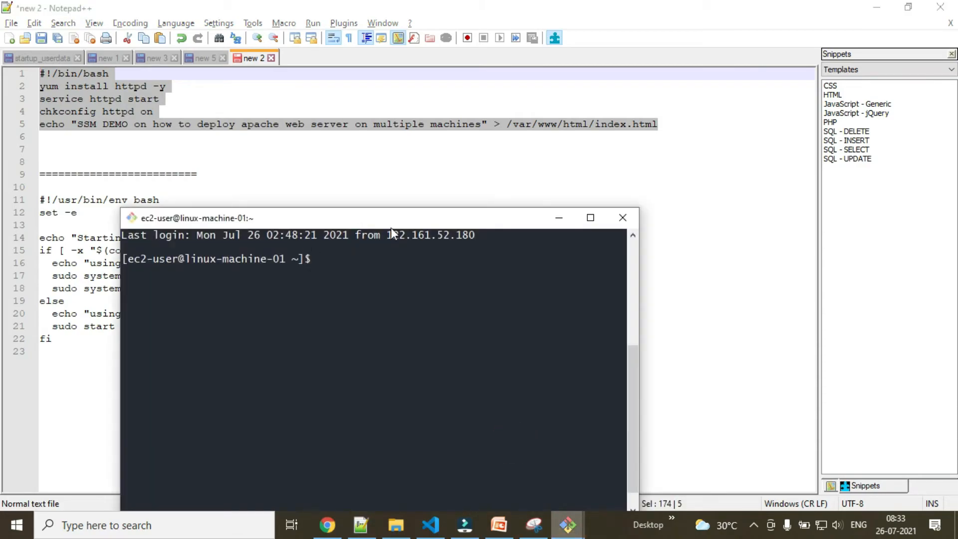
pyautogui.hotkey('ctrl', 'l')
pyautogui.write('cd /var')
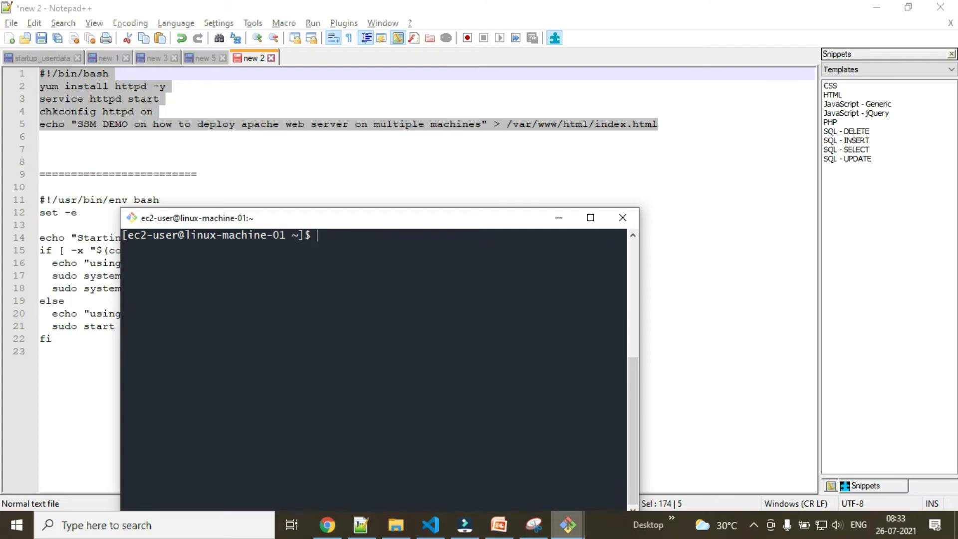
pyautogui.write('ttpd')
pyautogui.press('Return')
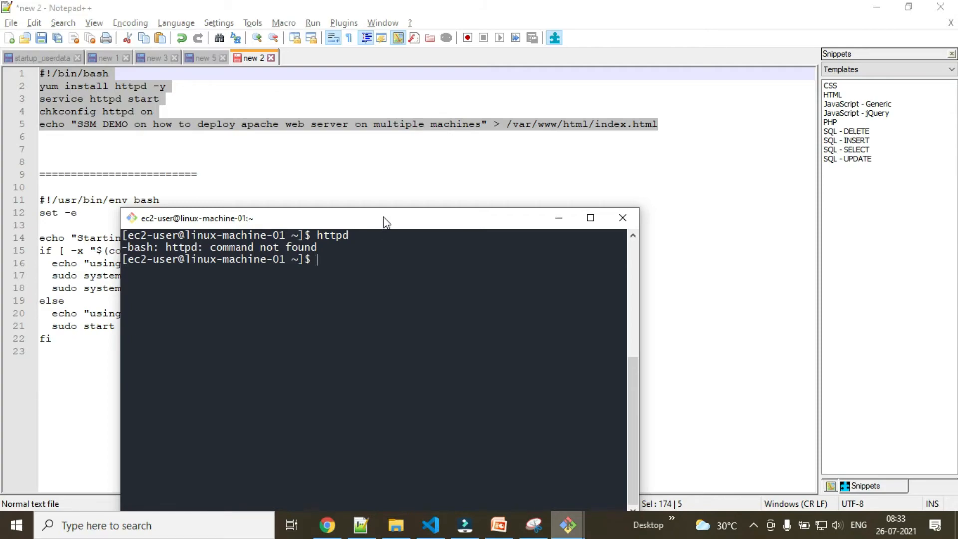
# - Switch to the linux-machine-02 terminal and run httpd to check whether Apache is installed there
pyautogui.click(580, 527)
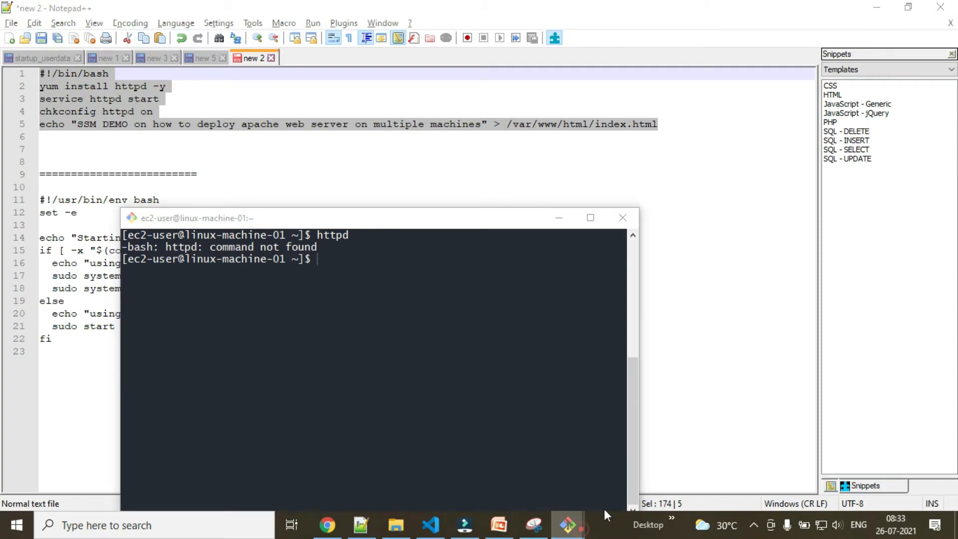
pyautogui.click(641, 461)
pyautogui.write('httpd')
pyautogui.press('Return')
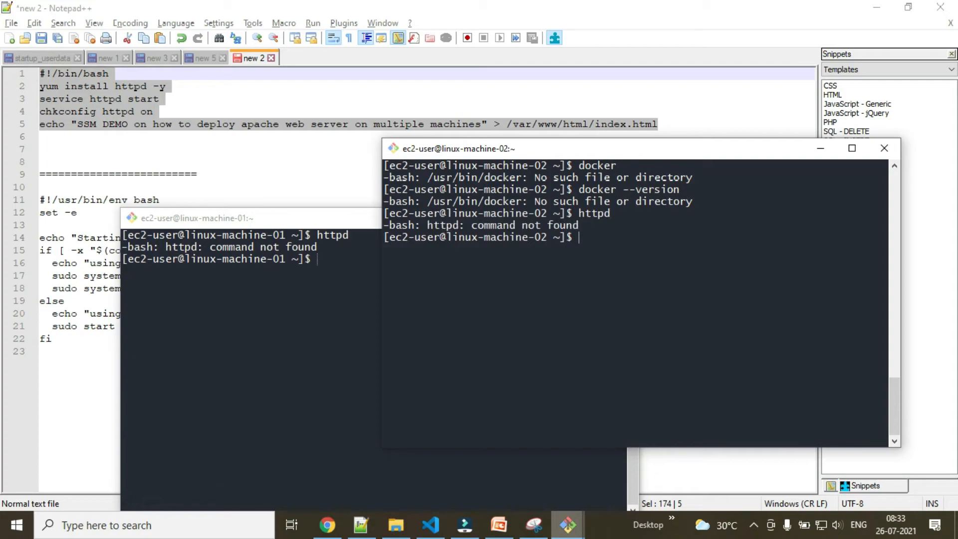
# - Return to Notepad++ and select the whole httpd installation script, from #!/bin/bash through the echo line
pyautogui.click(304, 187)
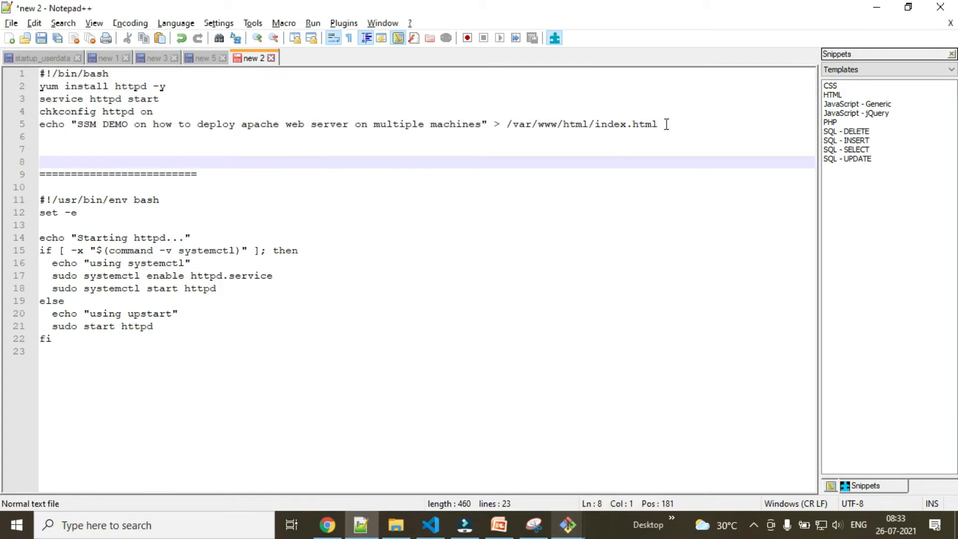
pyautogui.moveTo(667, 124); pyautogui.dragTo(23, 64)
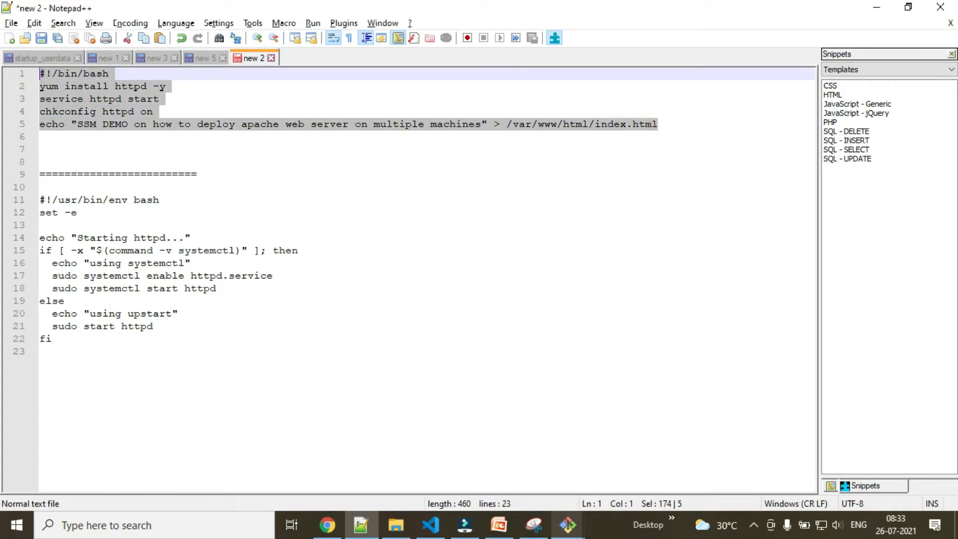
pyautogui.click(396, 521)
# - Switch to Systems Manager in the browser, go to Run Command, and start a new command
pyautogui.click(327, 524)
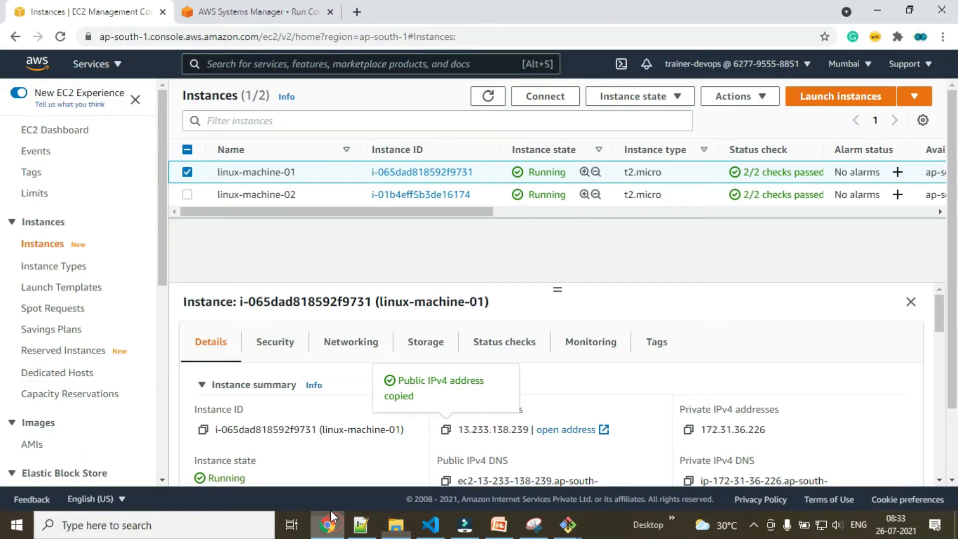
pyautogui.click(256, 11)
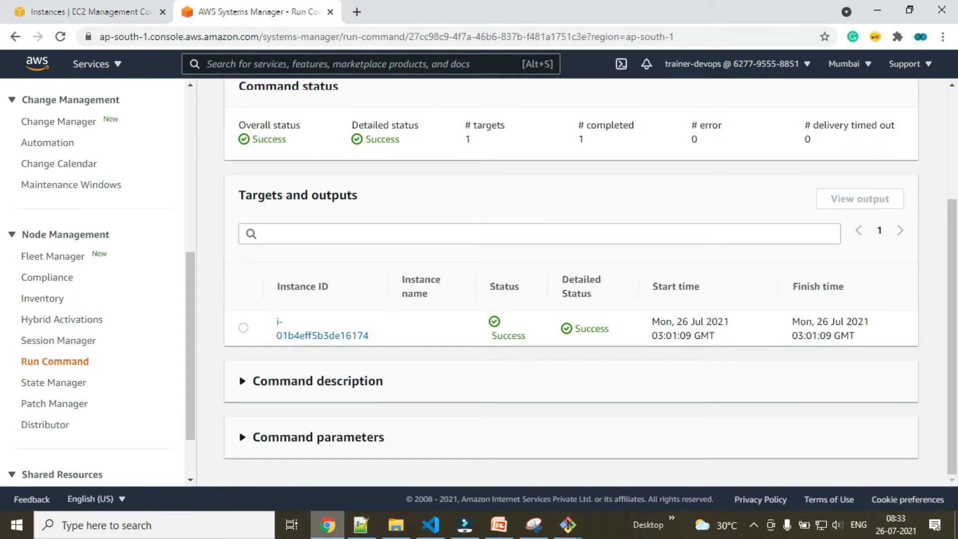
pyautogui.scroll(3, 239, 349)
pyautogui.click(51, 361)
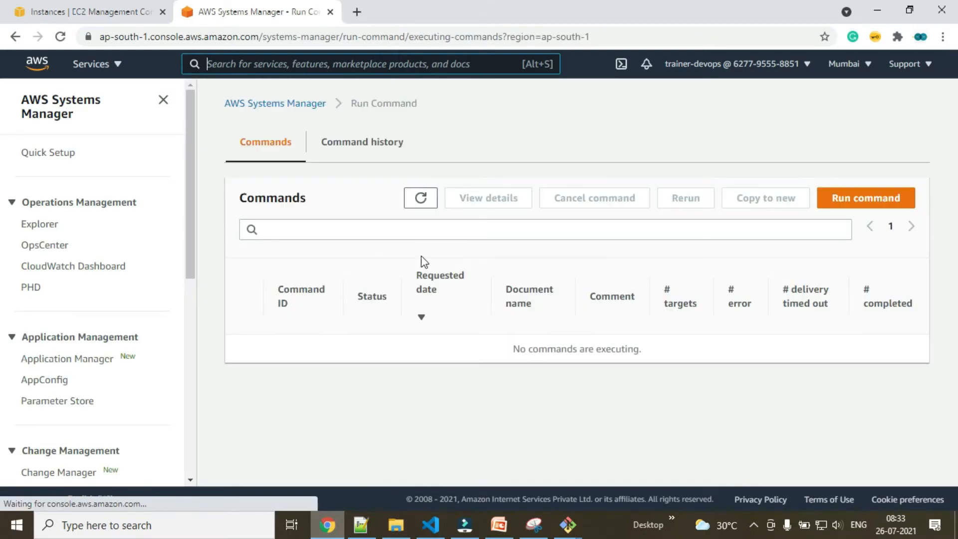
pyautogui.click(863, 204)
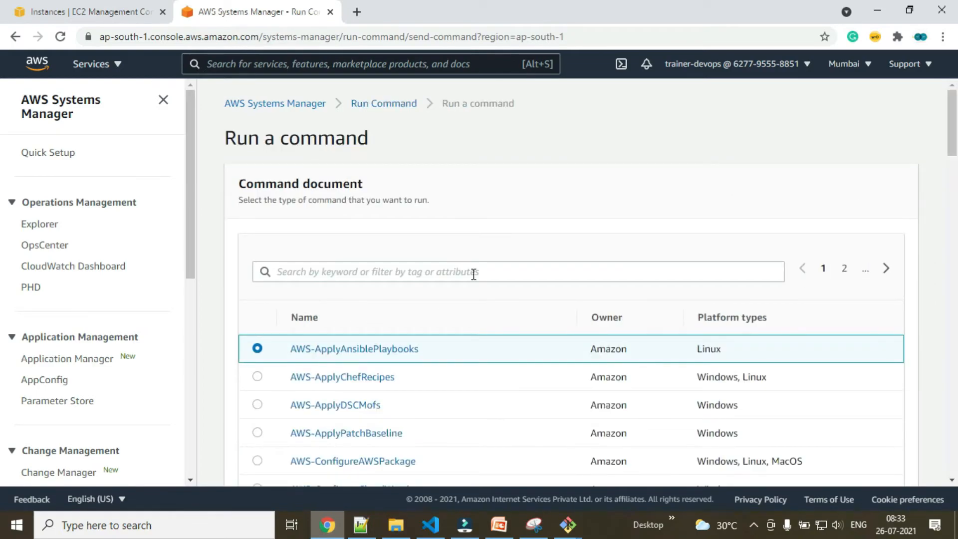
# - Find the AWS-RunShellScript document on the third page of the command document list and select it
pyautogui.scroll(-4, 509, 293)
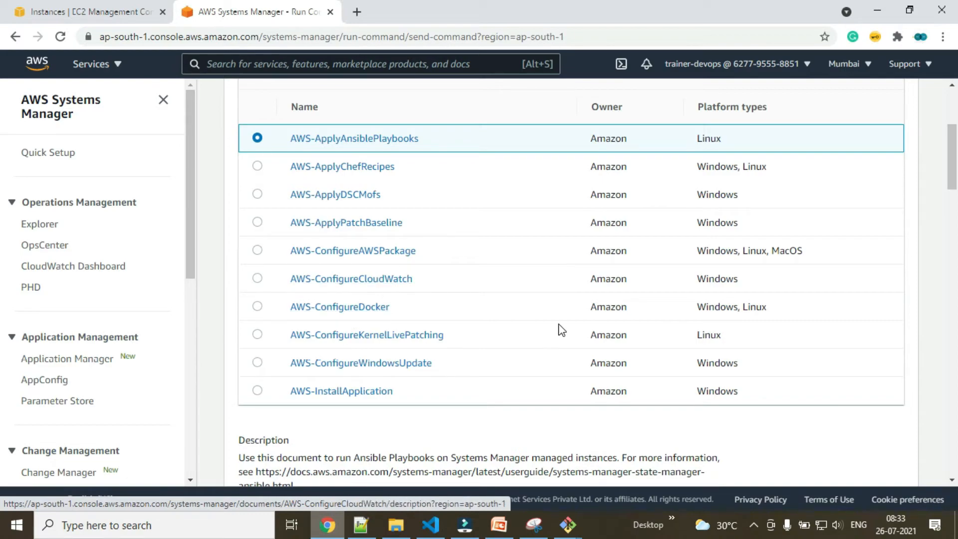
pyautogui.scroll(3, 562, 329)
pyautogui.click(844, 198)
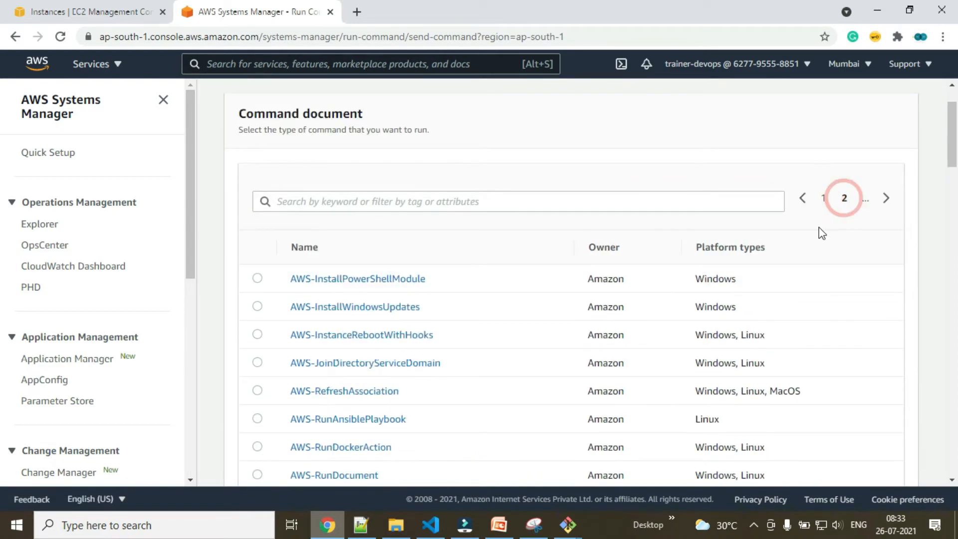
pyautogui.scroll(-3, 498, 307)
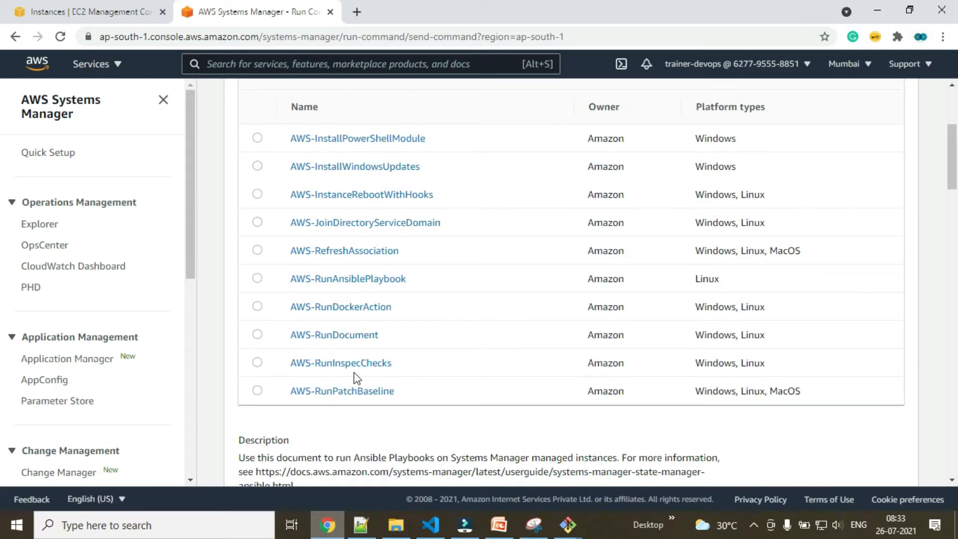
pyautogui.scroll(1, 534, 289)
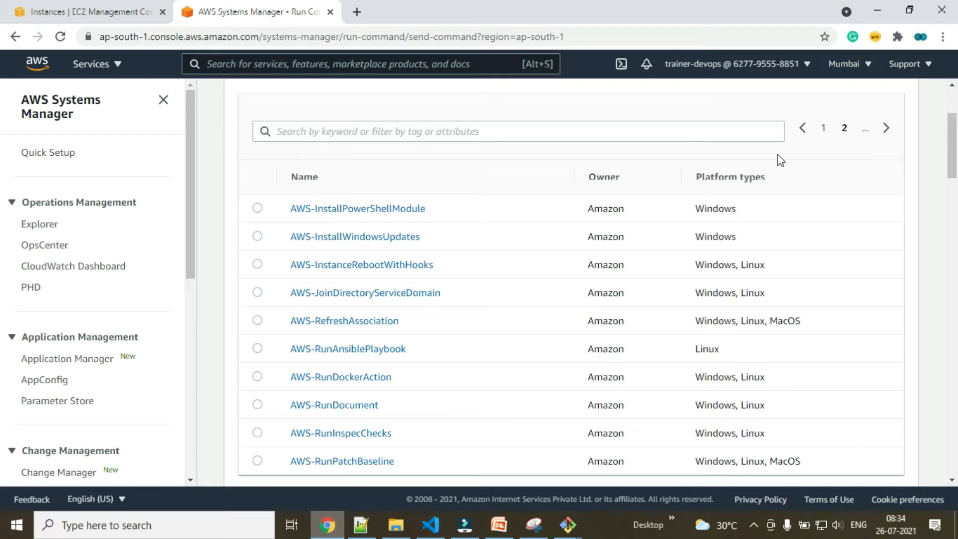
pyautogui.scroll(-3, 690, 320)
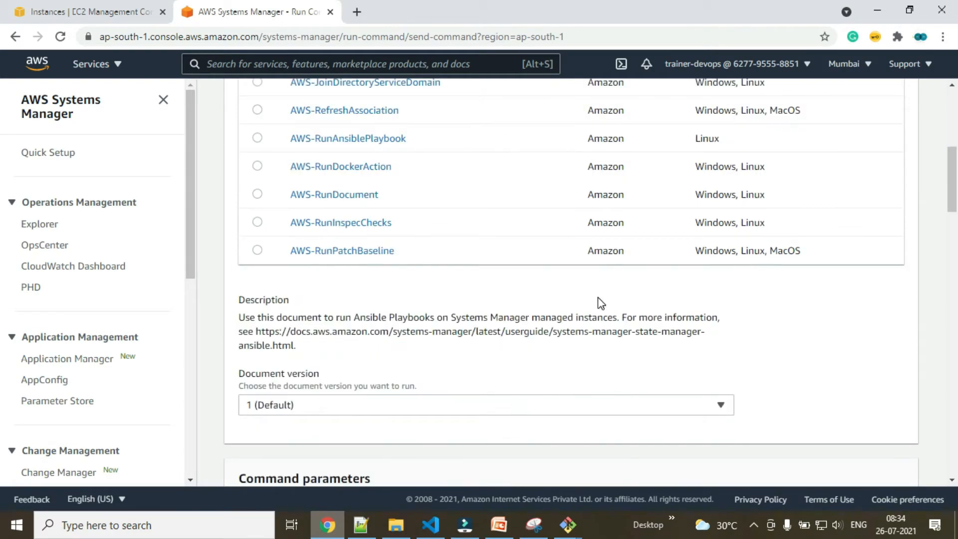
pyautogui.scroll(2, 598, 299)
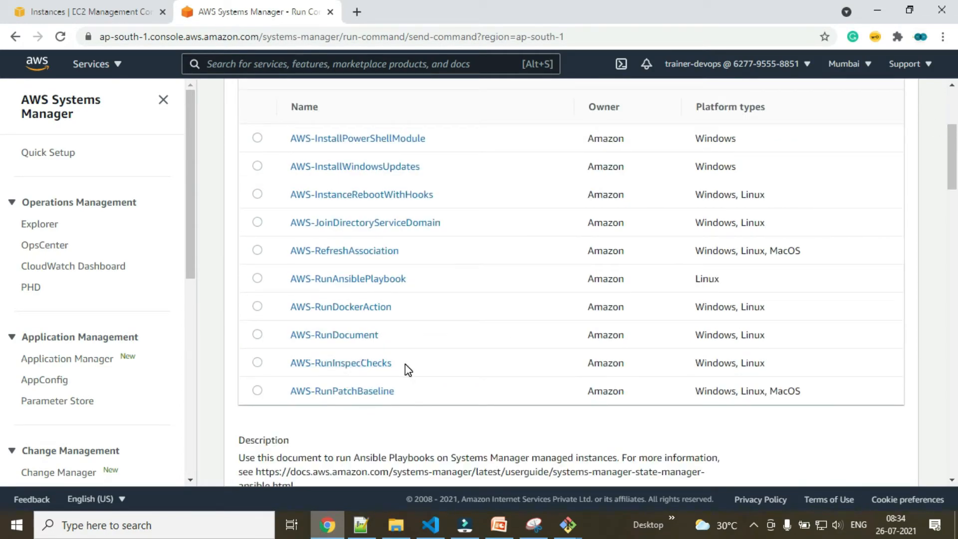
pyautogui.scroll(1, 499, 280)
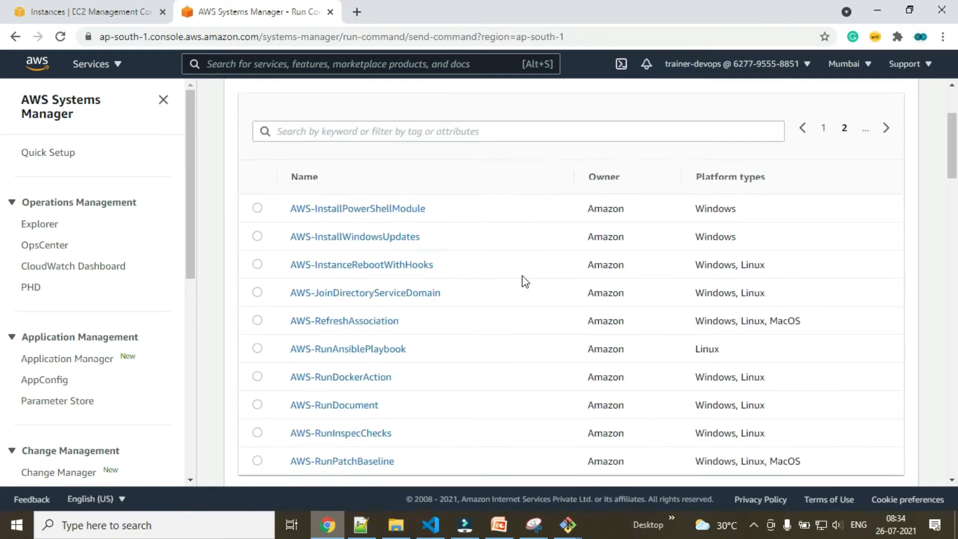
pyautogui.click(886, 129)
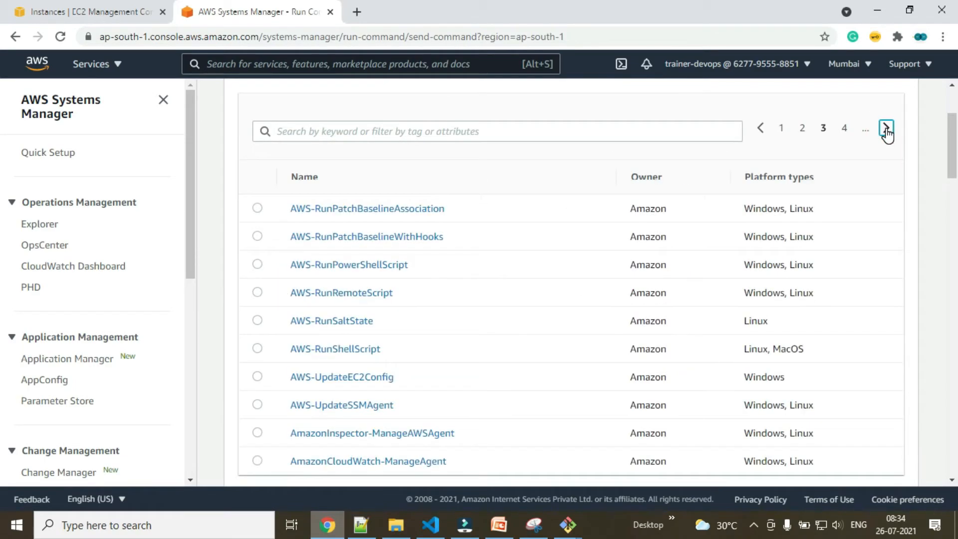
pyautogui.scroll(-1, 454, 268)
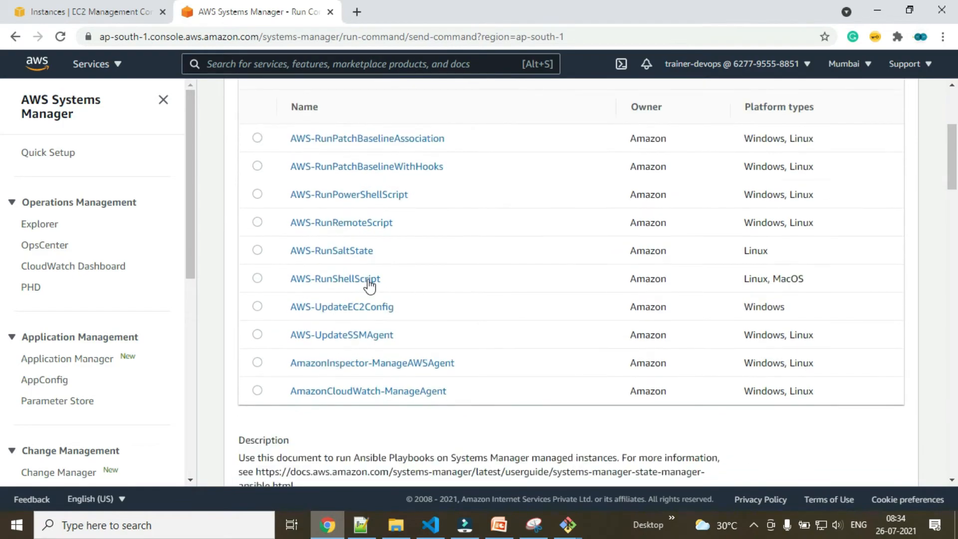
pyautogui.moveTo(292, 279); pyautogui.dragTo(420, 285)
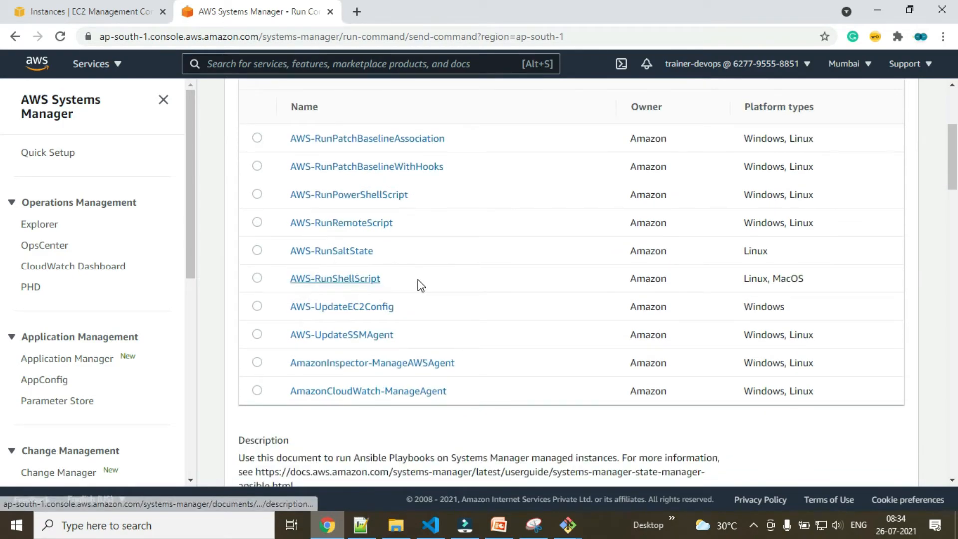
pyautogui.moveTo(830, 279); pyautogui.dragTo(750, 277)
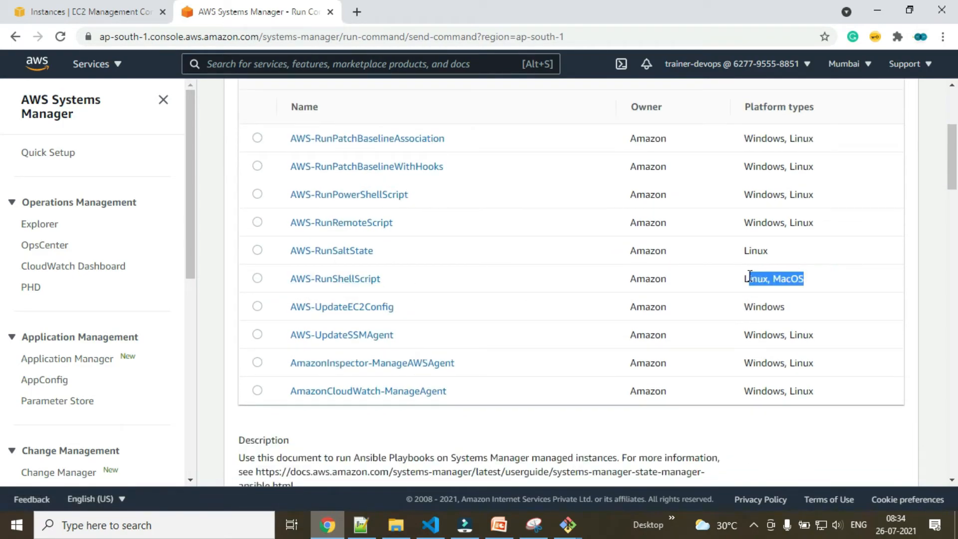
pyautogui.click(257, 278)
# - Keep document version 1 (Default) and paste the copied httpd installation script, from #!/bin/bash through the echo line, into the Commands parameter
pyautogui.scroll(-1, 513, 304)
pyautogui.scroll(-4, 513, 305)
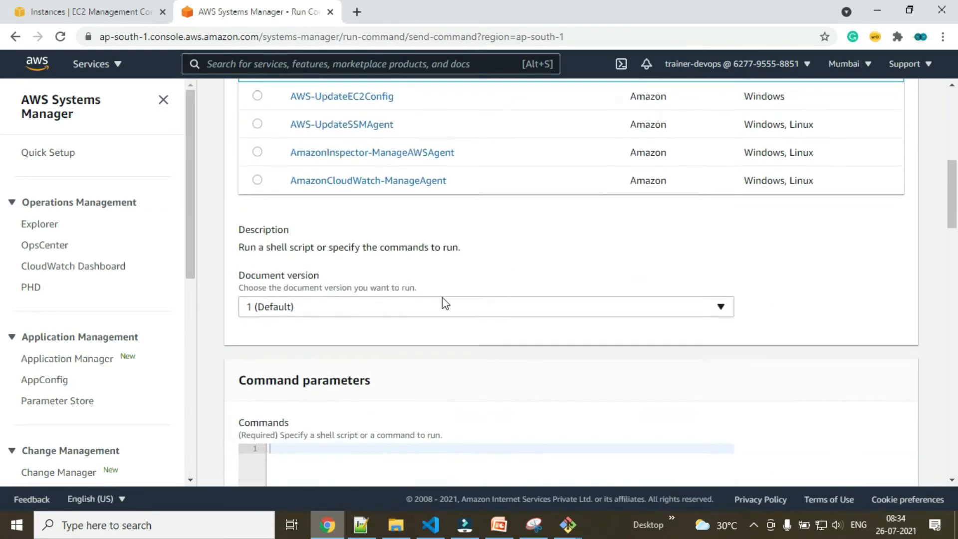
pyautogui.click(387, 310)
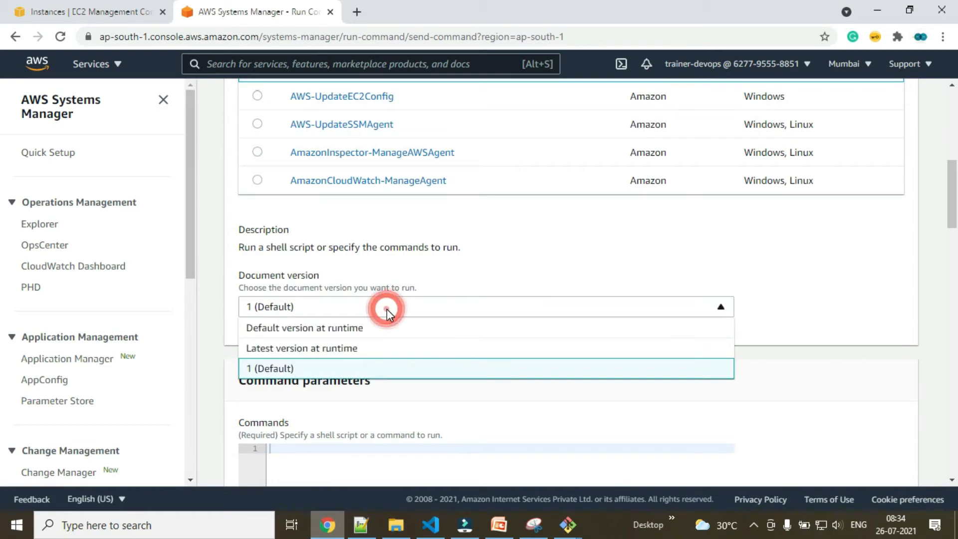
pyautogui.click(388, 310)
pyautogui.scroll(-3, 627, 325)
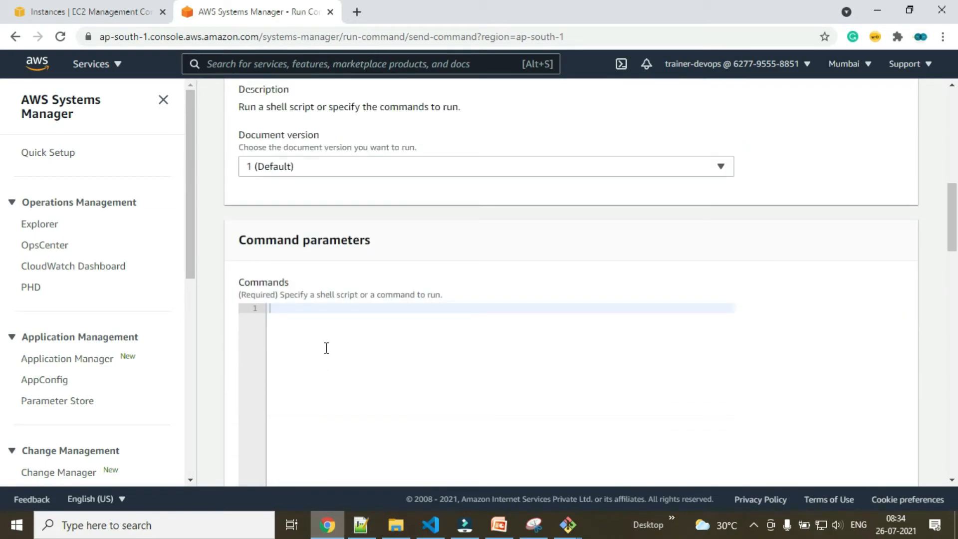
pyautogui.click(331, 345)
pyautogui.write('#!/bin/bash yum install httpd -y service httpd start chkconfig httpd on echo "SSM DEMO on how to deploy apache web server on multiple machines" > /var/www/html/index.html')
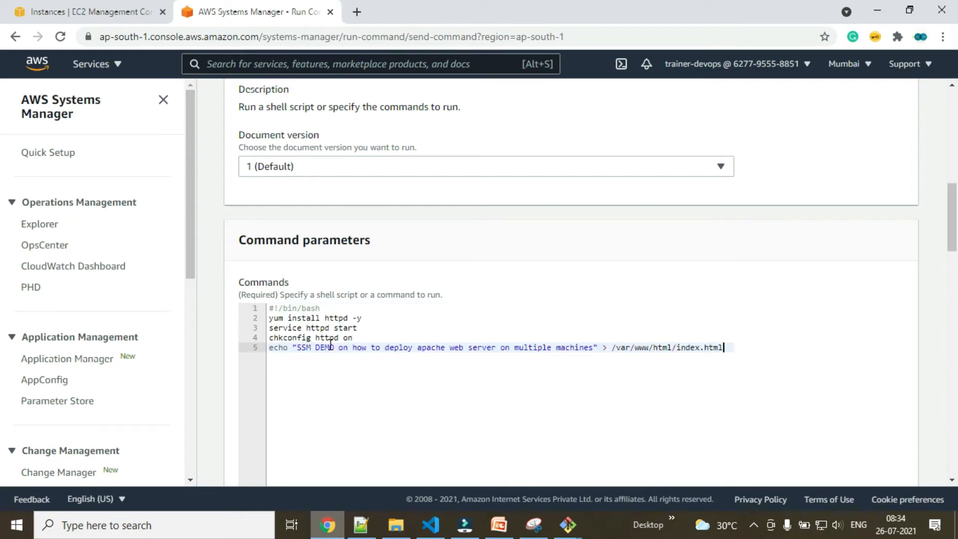
pyautogui.click(591, 397)
pyautogui.scroll(-3, 457, 401)
pyautogui.scroll(2, 458, 395)
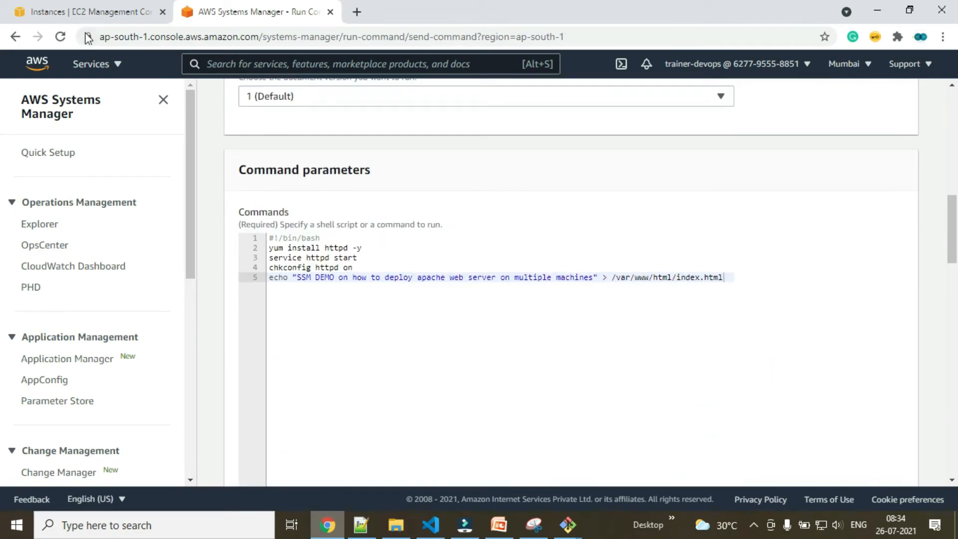
# - Copy linux-machine-01's public IPv4 address, open it in a new browser tab to check for a web page, and return to the command form
pyautogui.click(86, 12)
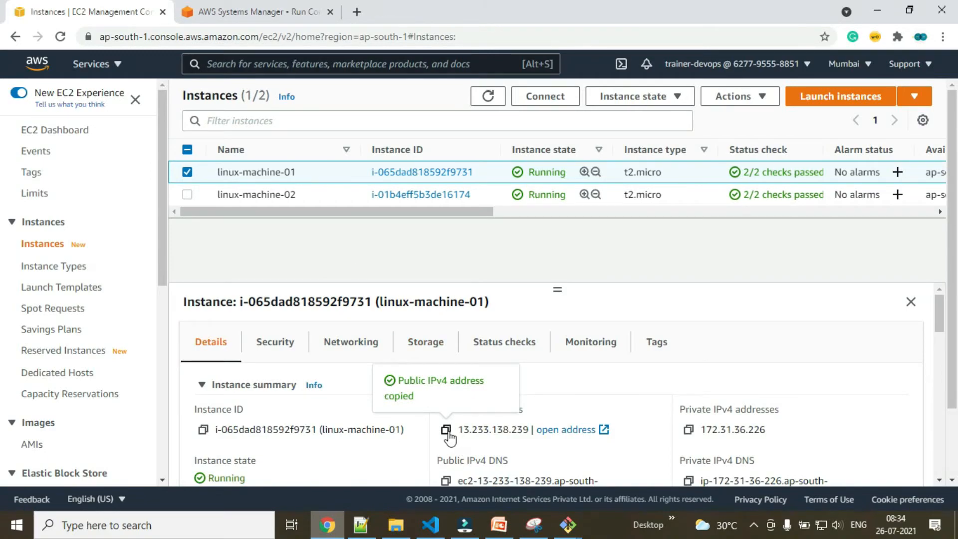
pyautogui.click(358, 11)
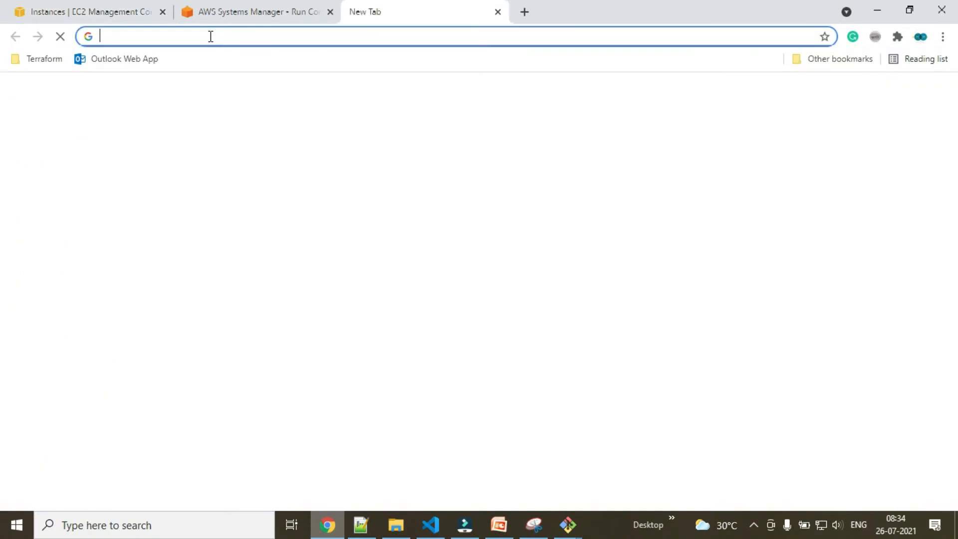
pyautogui.click(210, 37)
pyautogui.write('13.233.138.239')
pyautogui.press('Return')
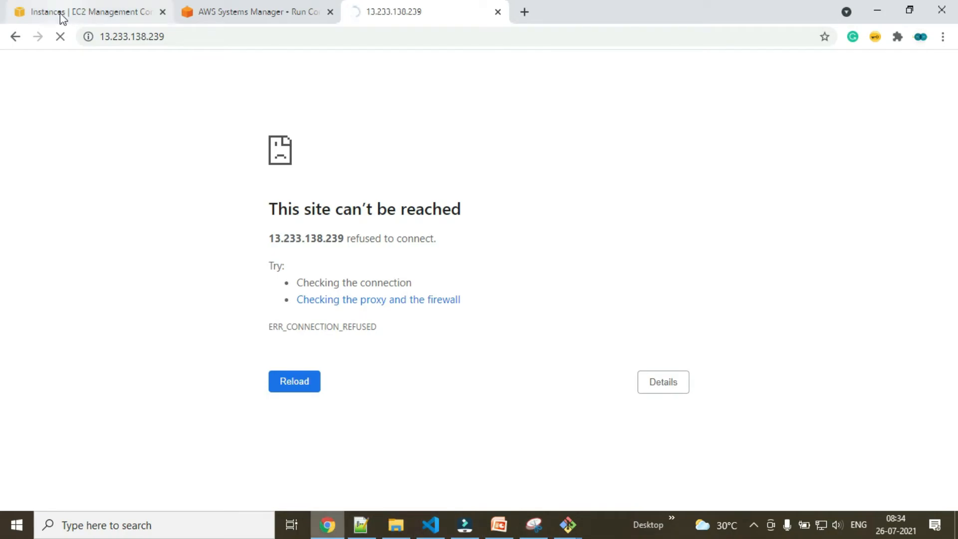
pyautogui.click(231, 14)
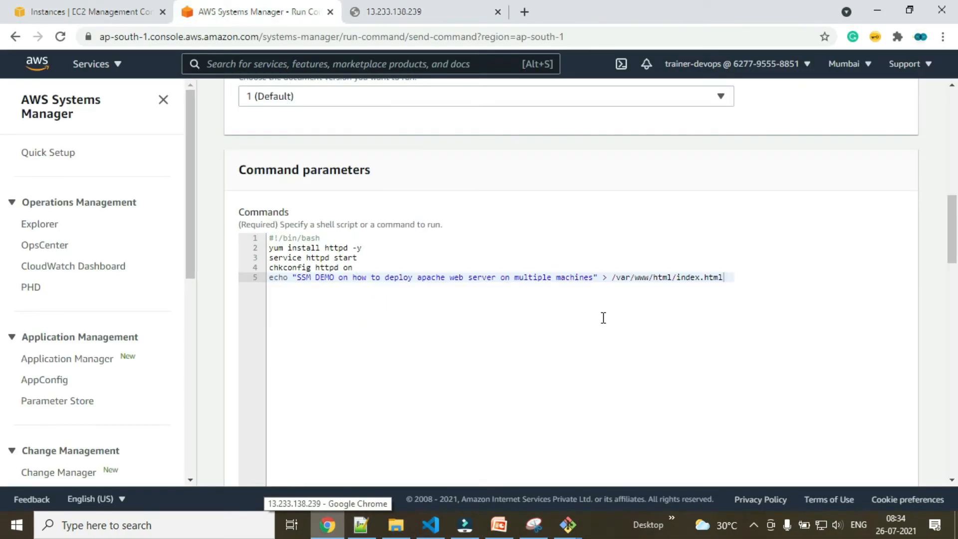
pyautogui.scroll(-6, 604, 318)
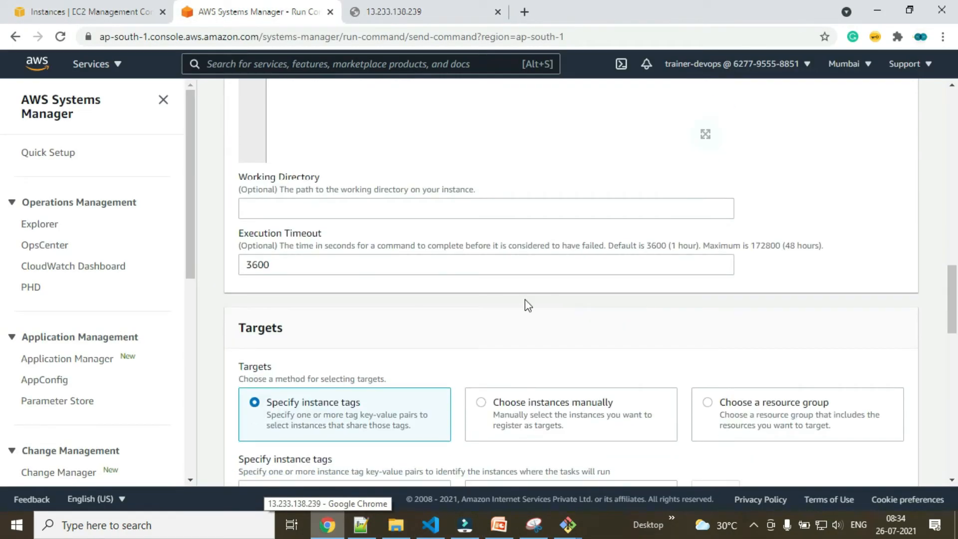
pyautogui.click(303, 208)
pyautogui.write('/')
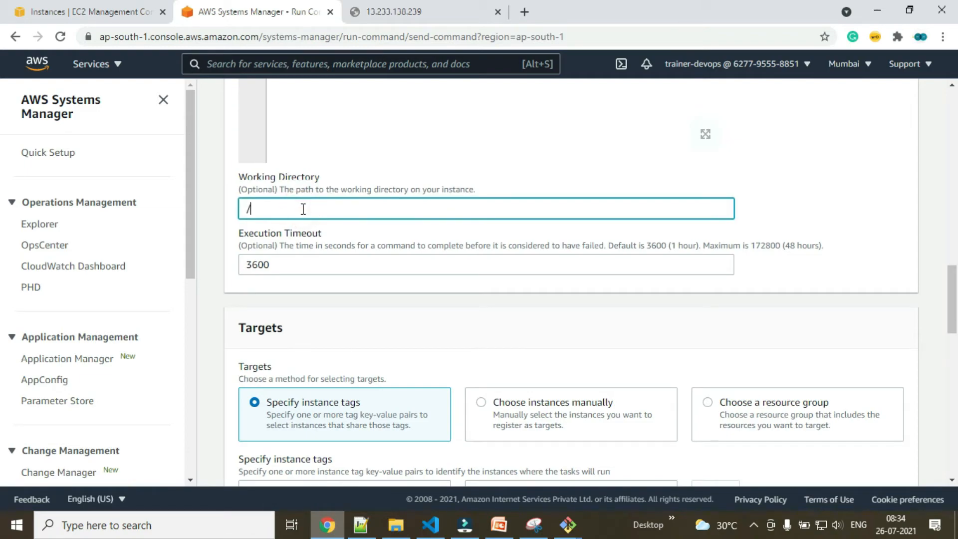
pyautogui.write('var/www')
pyautogui.press('BackSpace')
pyautogui.press('BackSpace')
pyautogui.press('BackSpace')
pyautogui.press('BackSpace')
pyautogui.press('BackSpace')
pyautogui.press('BackSpace')
pyautogui.press('BackSpace')
pyautogui.press('BackSpace')
pyautogui.press('BackSpace')
pyautogui.press('BackSpace')
pyautogui.press('BackSpace')
pyautogui.scroll(7, 306, 245)
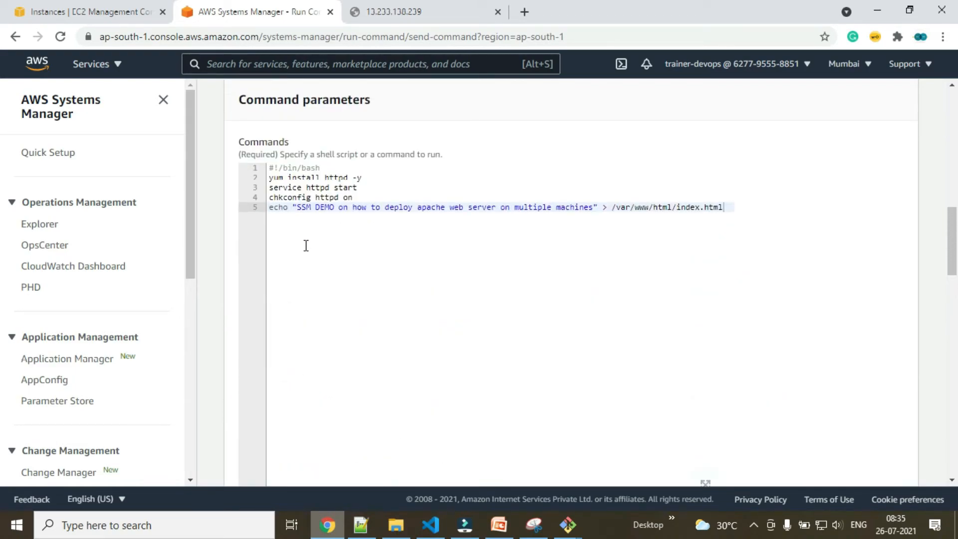
pyautogui.scroll(-7, 306, 245)
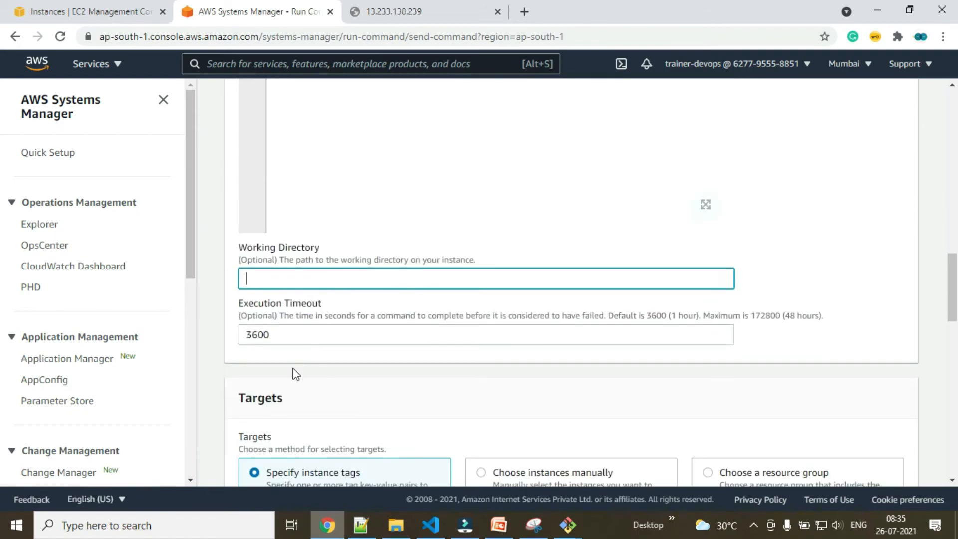
# - Set the targets to Choose instances manually and select both linux-machine-01 and linux-machine-02
pyautogui.scroll(-4, 391, 336)
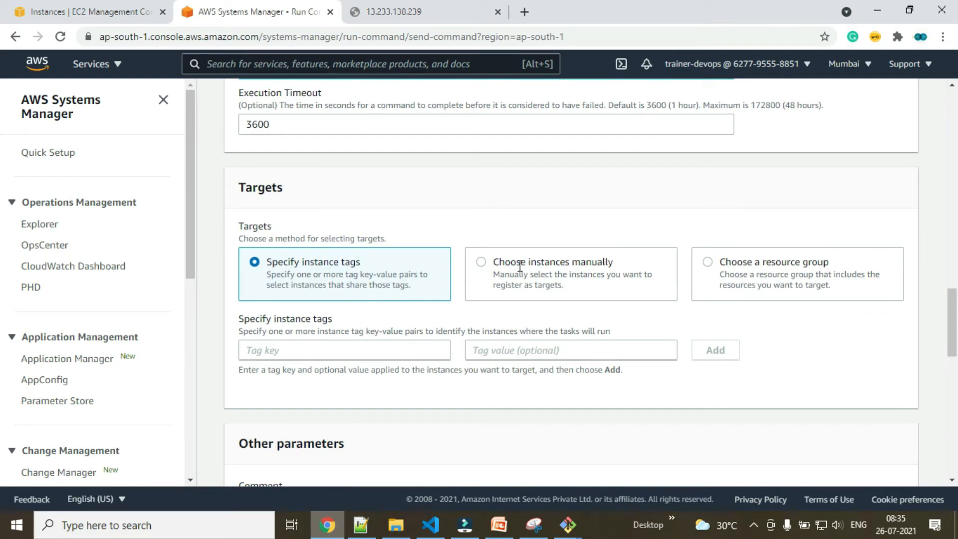
pyautogui.click(481, 262)
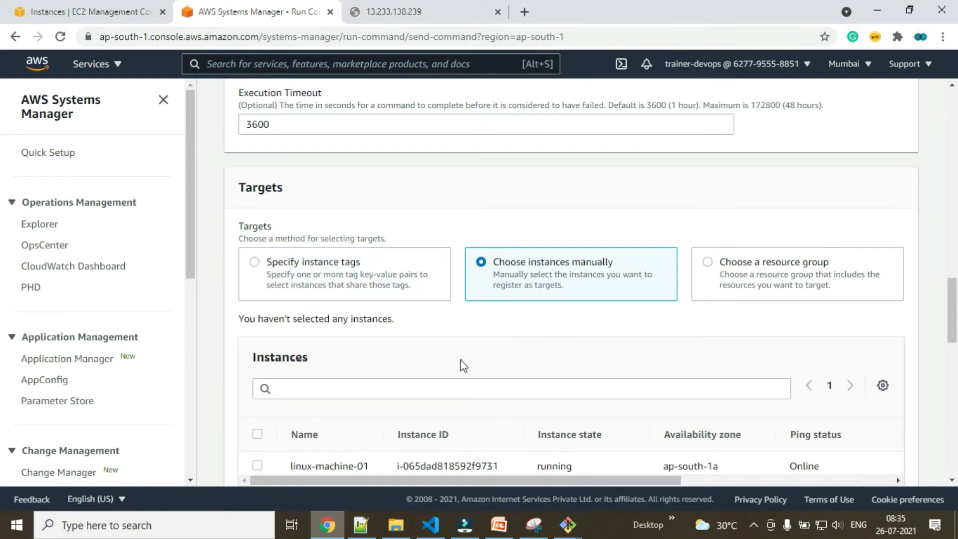
pyautogui.scroll(-4, 463, 366)
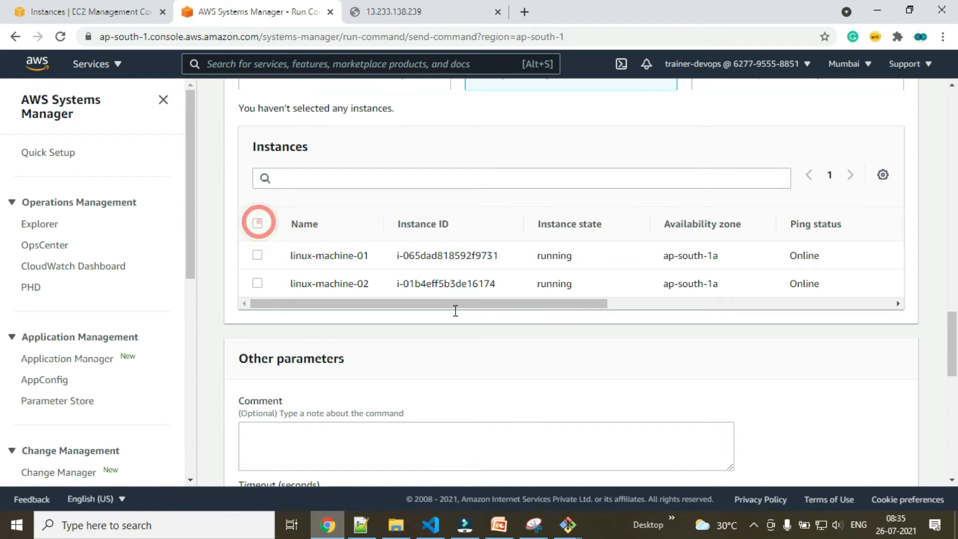
pyautogui.scroll(-5, 757, 364)
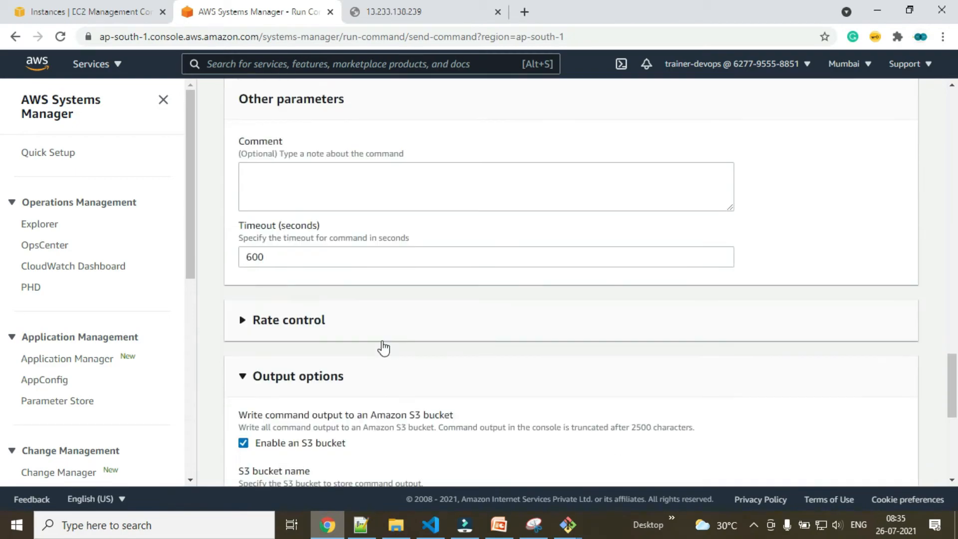
# - Disable writing the command output to an S3 bucket and run the command
pyautogui.scroll(-3, 359, 337)
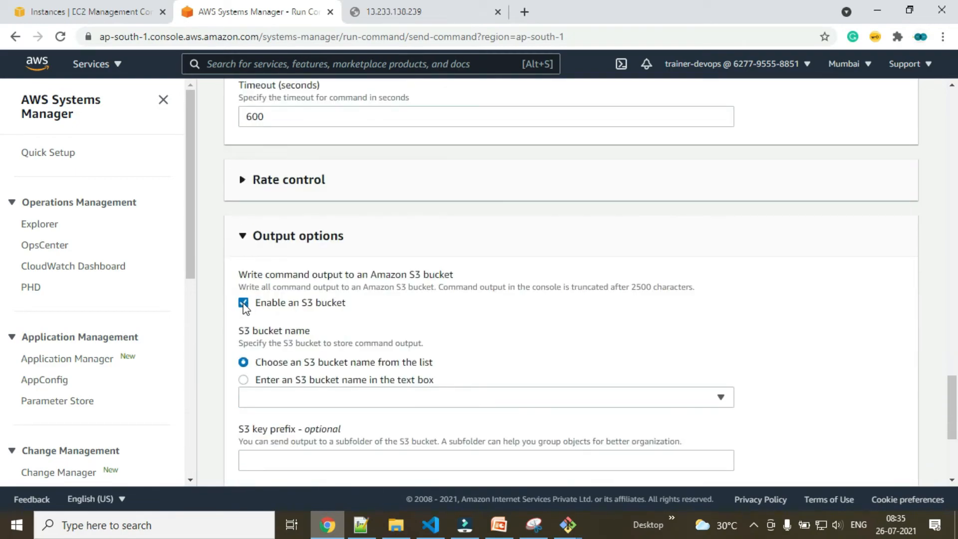
pyautogui.click(244, 303)
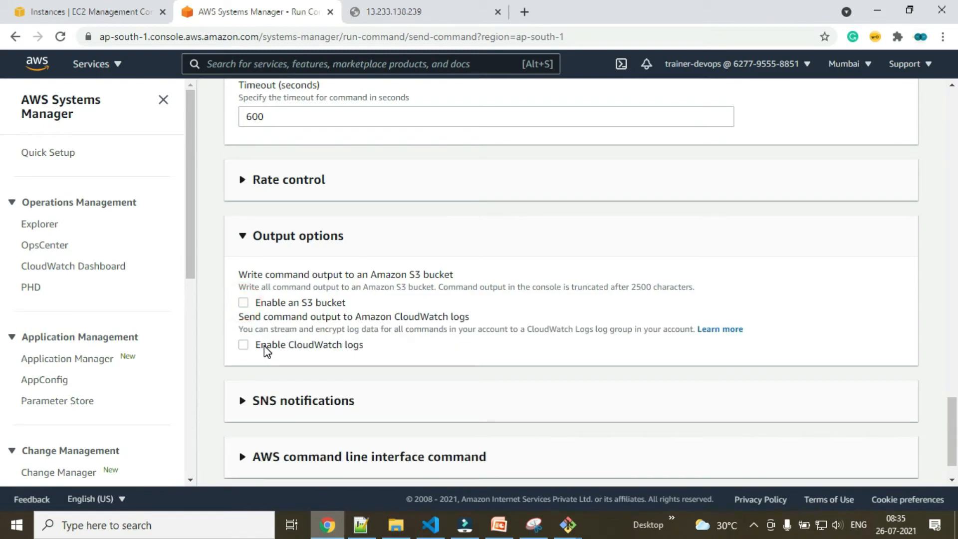
pyautogui.scroll(-1, 267, 350)
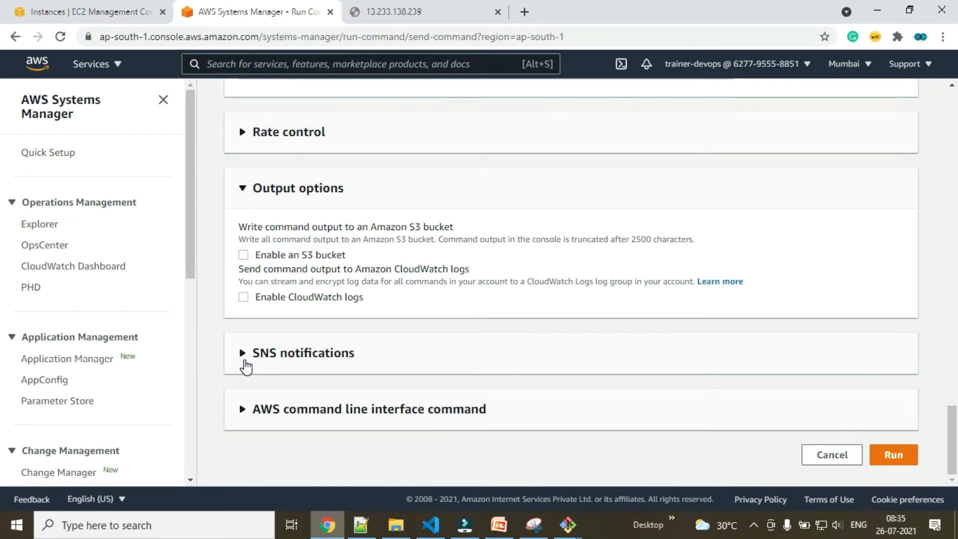
pyautogui.click(897, 460)
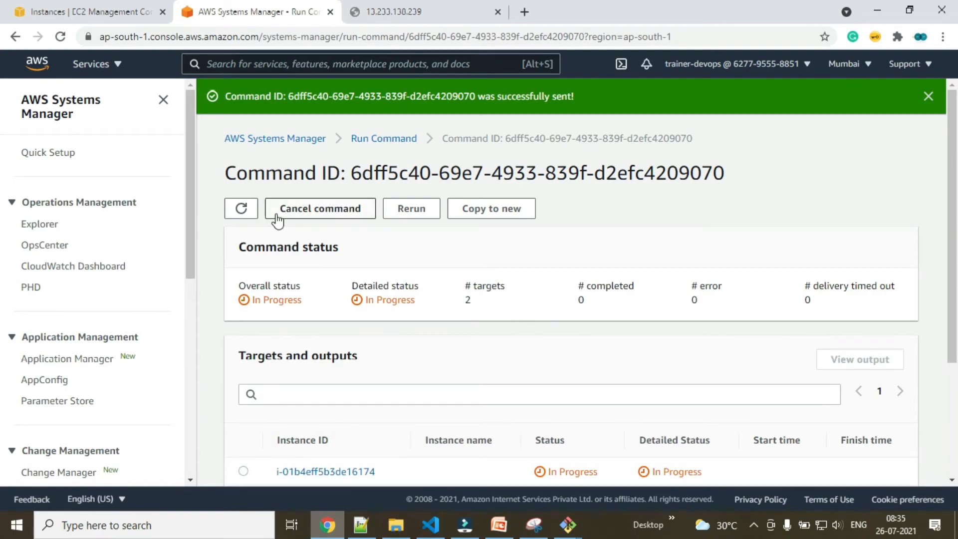
# - Refresh the command status and check the execution result for both target instances
pyautogui.click(241, 209)
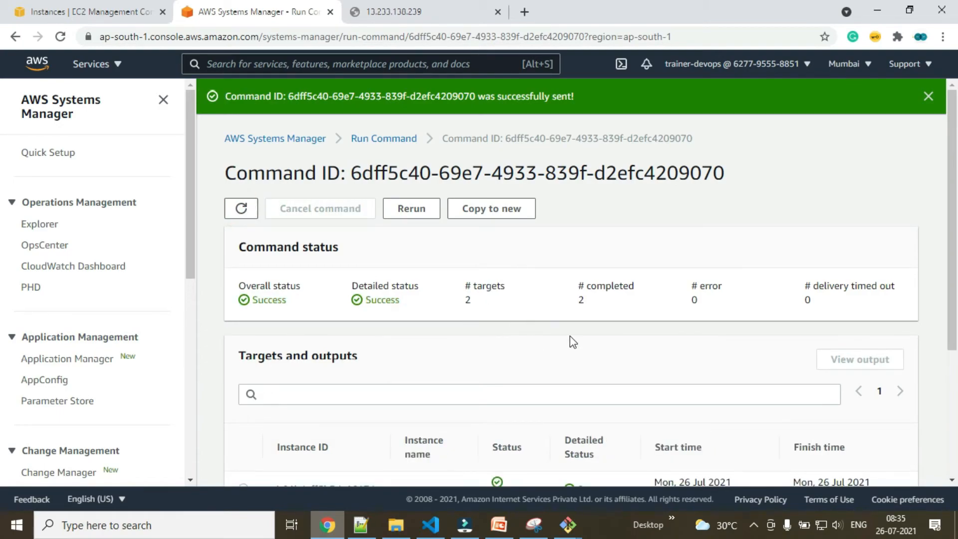
pyautogui.scroll(-3, 592, 336)
pyautogui.scroll(2, 510, 326)
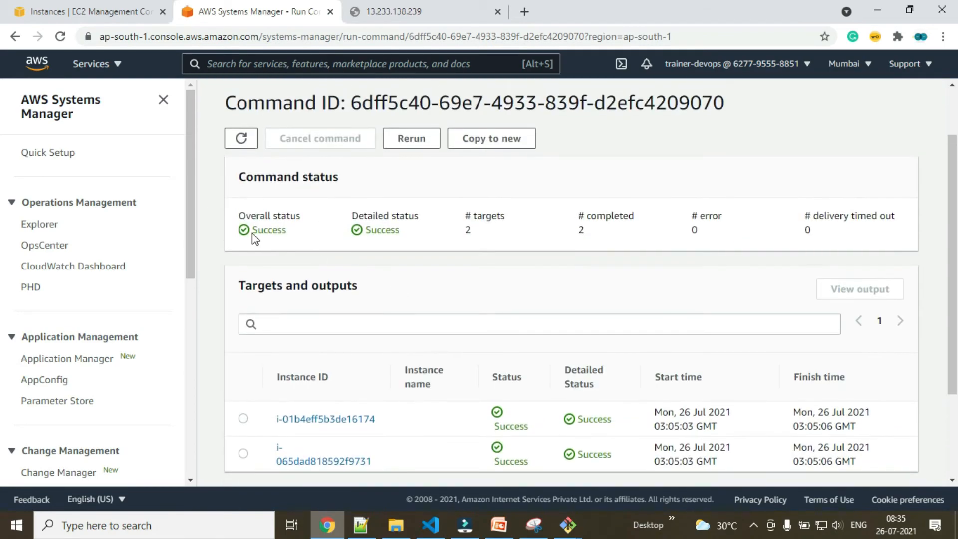
# - Switch to the browser tab with linux-machine-01's public address and reload the page to check the Apache deployment
pyautogui.click(399, 11)
pyautogui.click(64, 38)
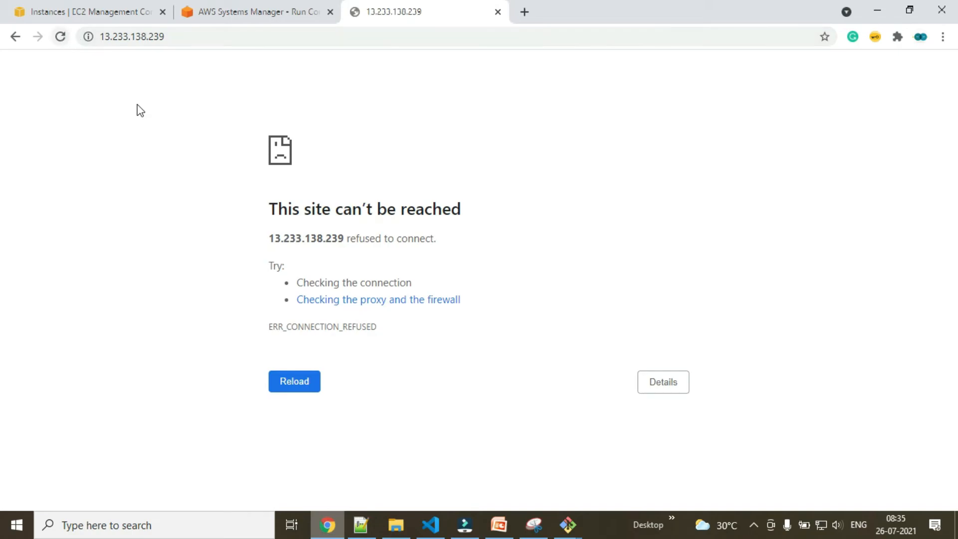
# - Check the deployed page text, switch to the linux-machine-01 terminal and run httpd to check that Apache is installed
pyautogui.moveTo(20, 57); pyautogui.dragTo(327, 77)
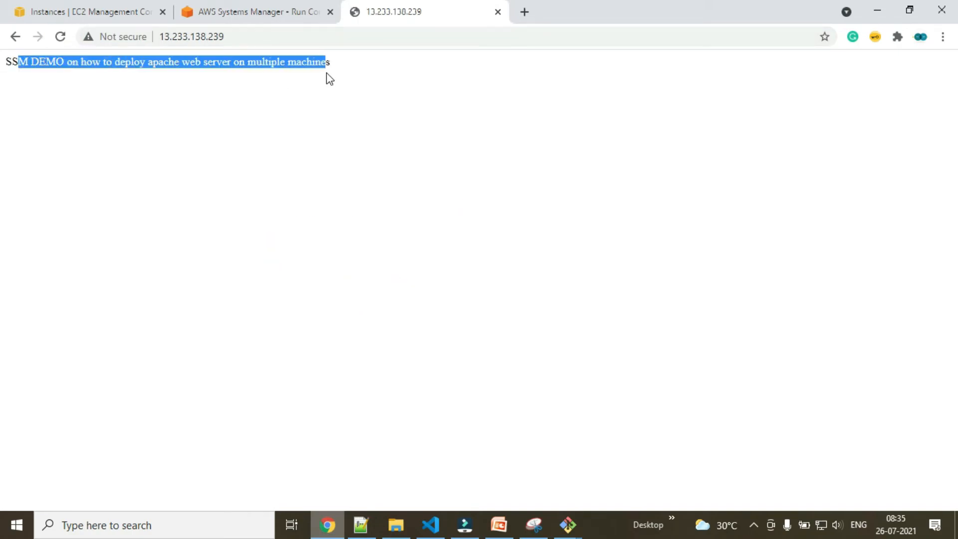
pyautogui.click(567, 524)
pyautogui.click(507, 469)
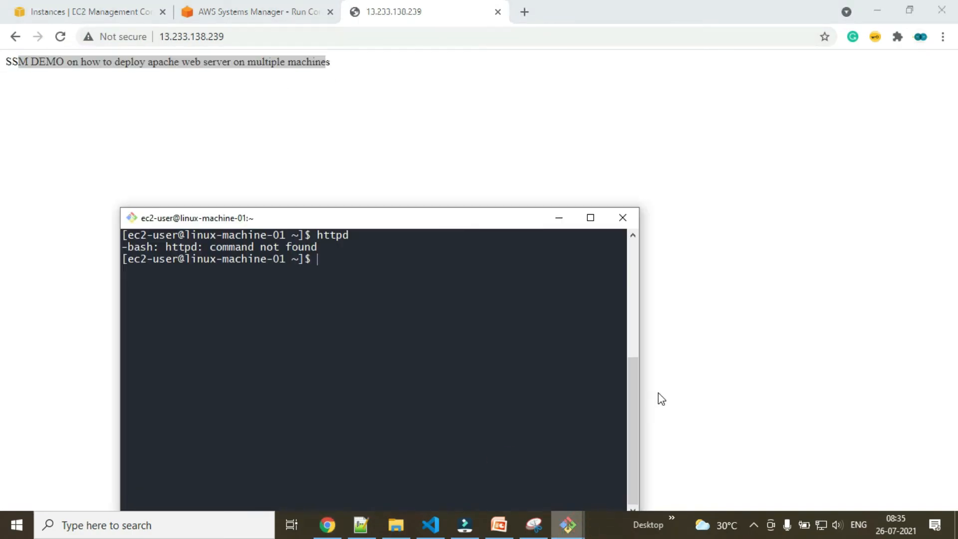
pyautogui.press('Up')
pyautogui.press('Return')
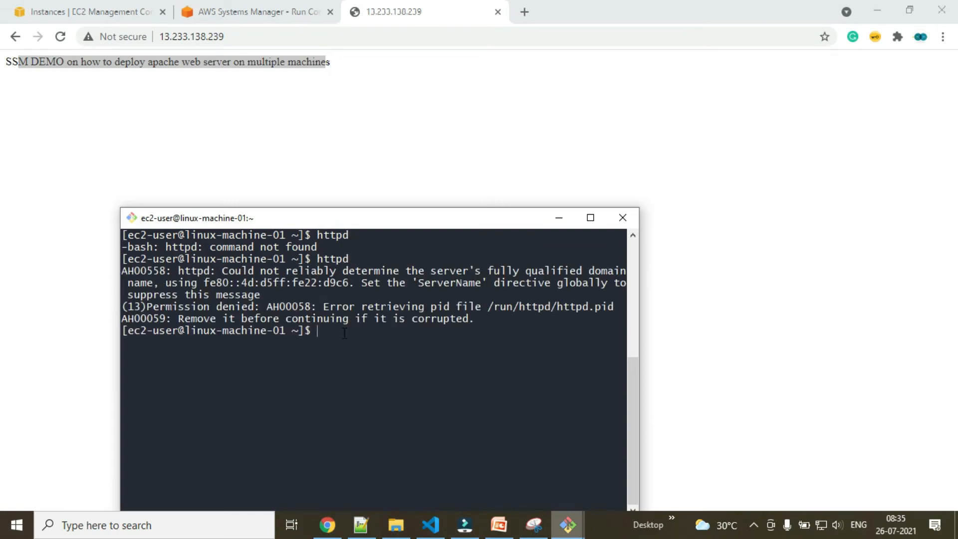
pyautogui.moveTo(564, 328); pyautogui.dragTo(259, 272)
# - Switch to the linux-machine-02 terminal and run httpd to check that Apache is installed there
pyautogui.click(567, 525)
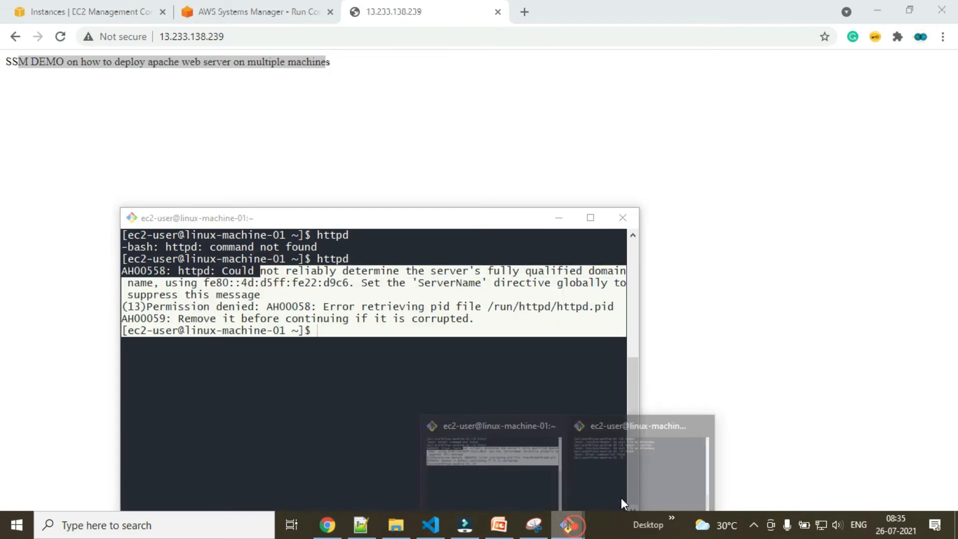
pyautogui.click(635, 466)
pyautogui.press('Up')
pyautogui.press('Return')
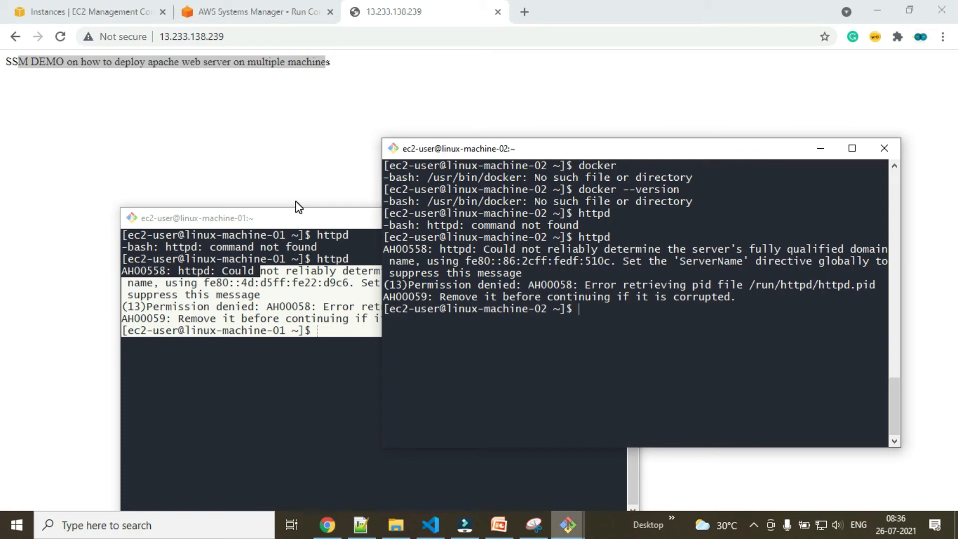
# - Look over the command's targets in Systems Manager, then switch to Notepad++ and review the httpd start script on lines 11–22
pyautogui.click(277, 22)
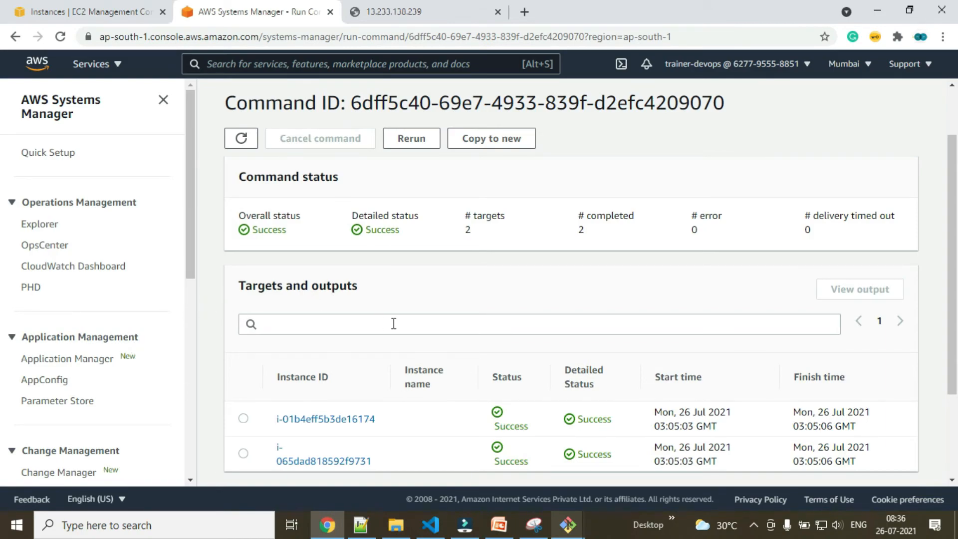
pyautogui.scroll(-3, 394, 323)
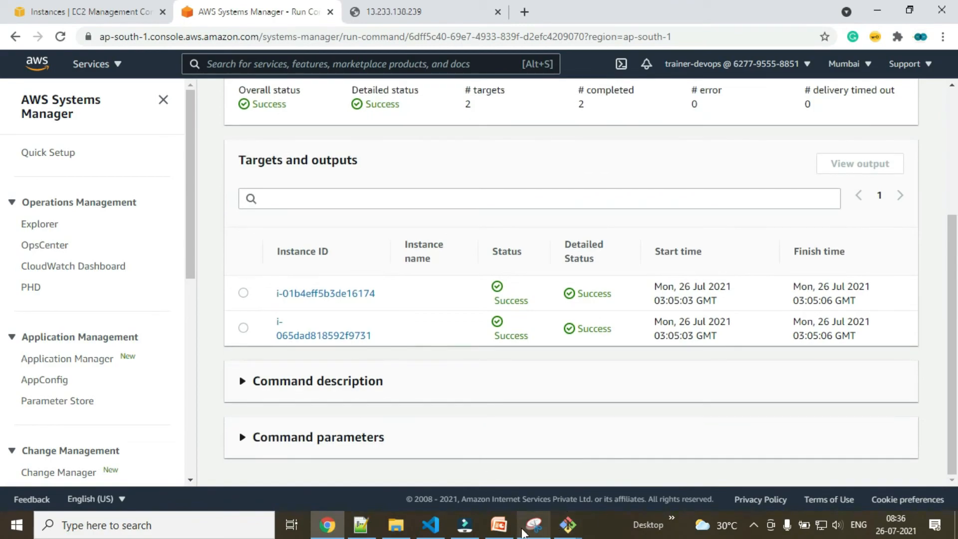
pyautogui.click(361, 524)
pyautogui.click(195, 364)
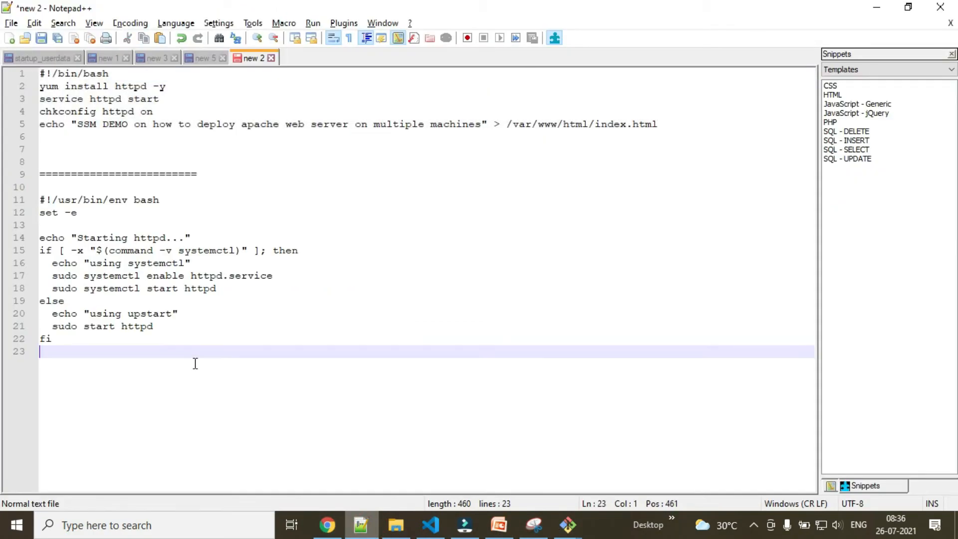
pyautogui.moveTo(133, 374); pyautogui.dragTo(40, 201)
pyautogui.click(199, 306)
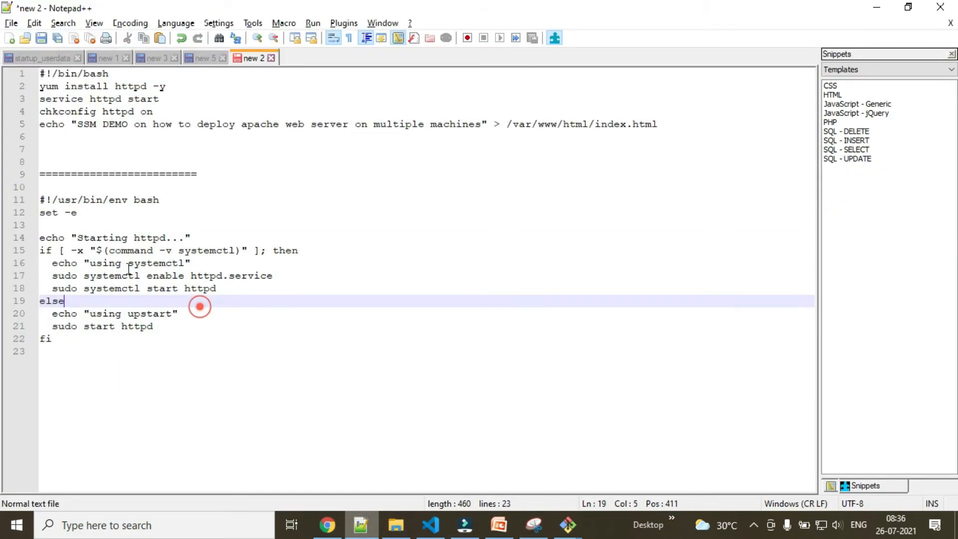
pyautogui.moveTo(90, 237); pyautogui.dragTo(134, 237)
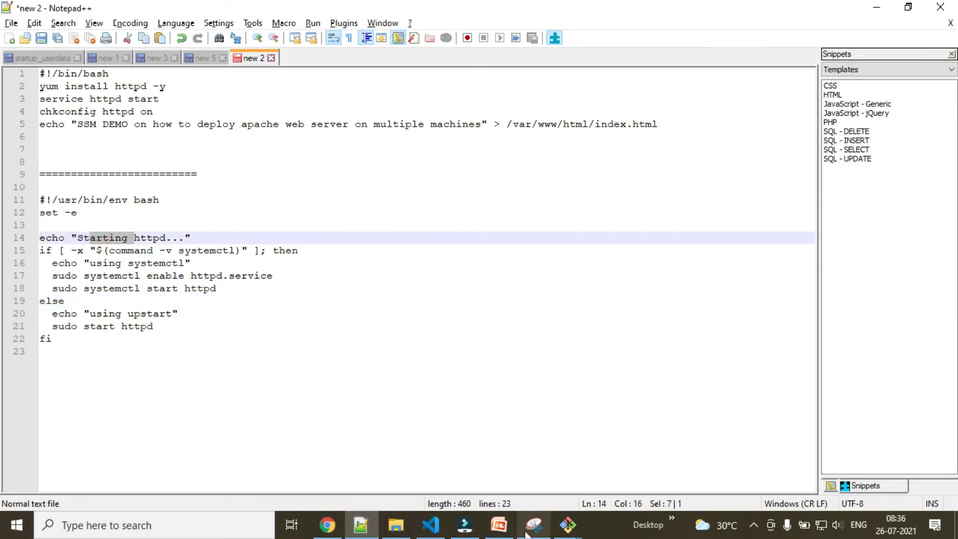
# - Switch to the linux-machine-01 terminal and check the Apache service with sudo service httpd status
pyautogui.moveTo(568, 523)
pyautogui.click(485, 458)
pyautogui.click(477, 337)
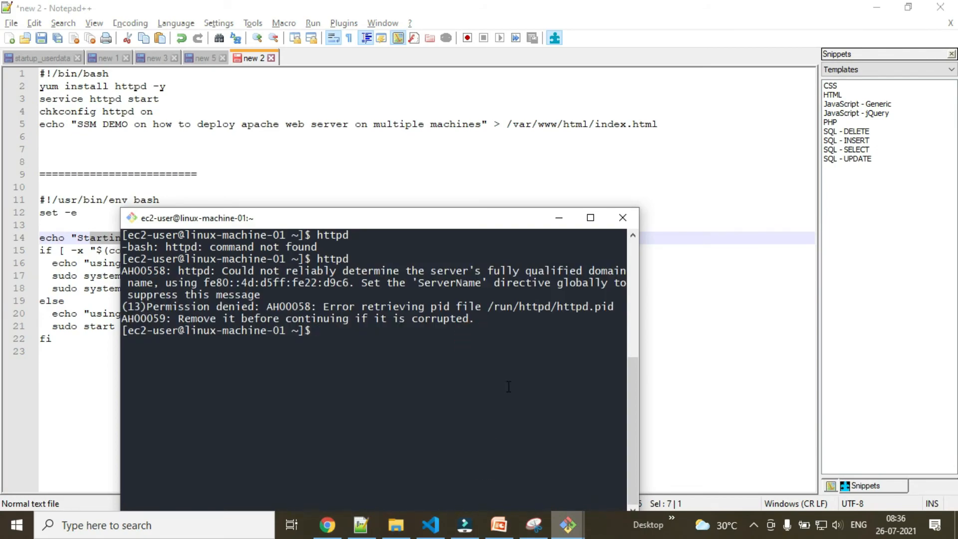
pyautogui.write('sudo servic')
pyautogui.write('tu')
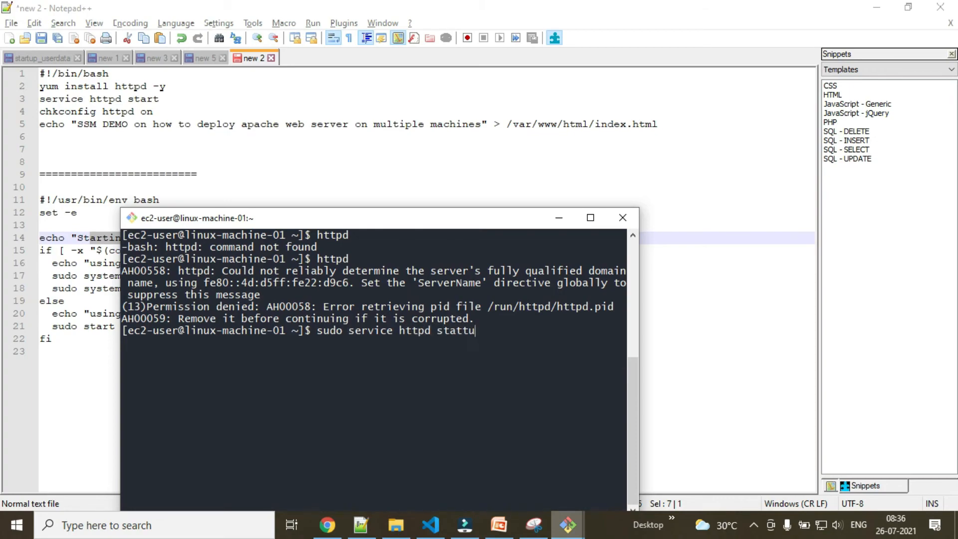
pyautogui.press('BackSpace')
pyautogui.press('BackSpace')
pyautogui.write('us')
pyautogui.press('Return')
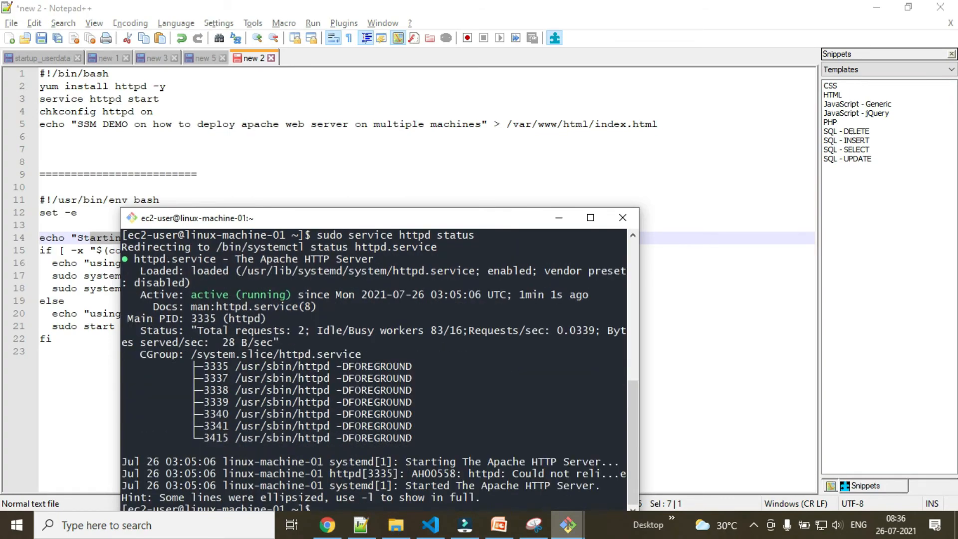
# - Try to stop Apache on linux-machine-01 with sudo service httpd stop, and suspend the pending command
pyautogui.moveTo(402, 223); pyautogui.dragTo(450, 163)
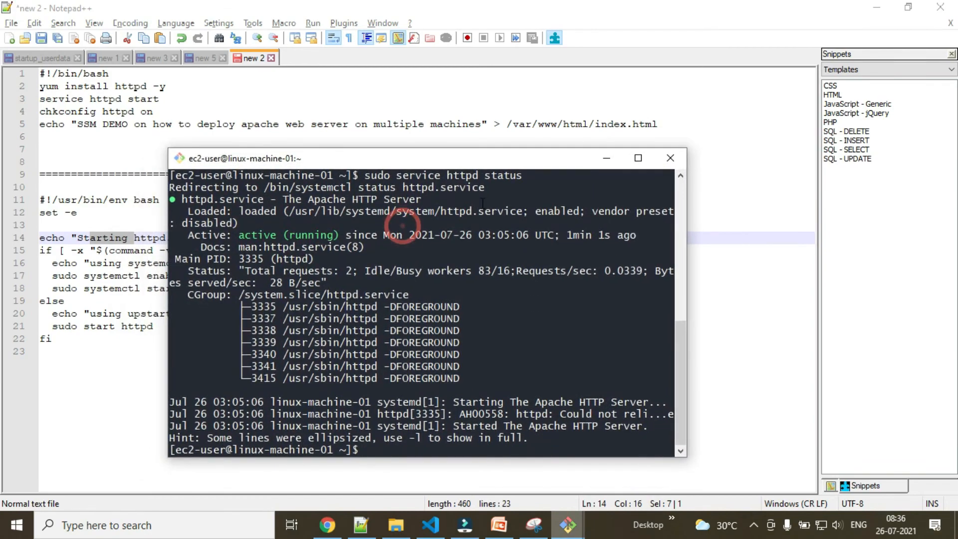
pyautogui.press('Up')
pyautogui.press('BackSpace')
pyautogui.press('BackSpace')
pyautogui.press('BackSpace')
pyautogui.press('BackSpace')
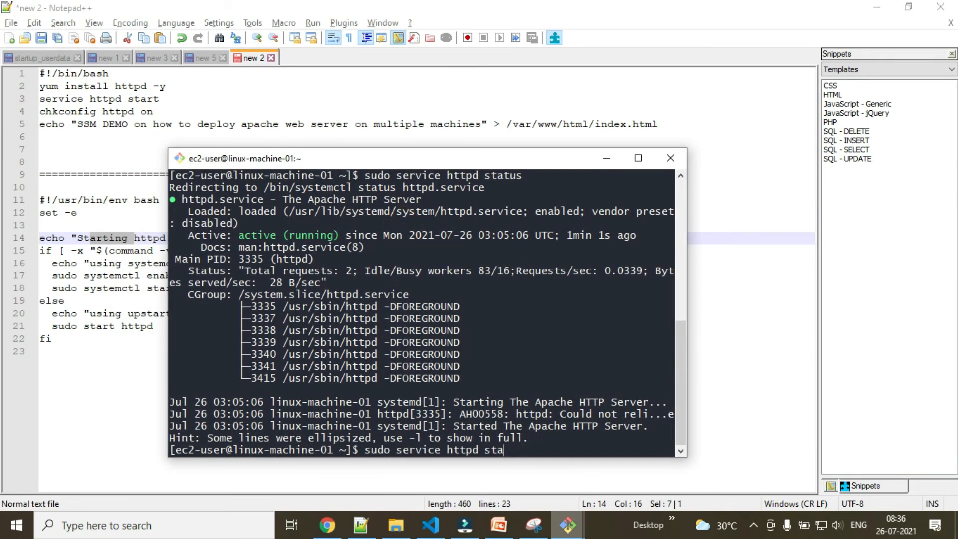
pyautogui.write('op')
pyautogui.press('Return')
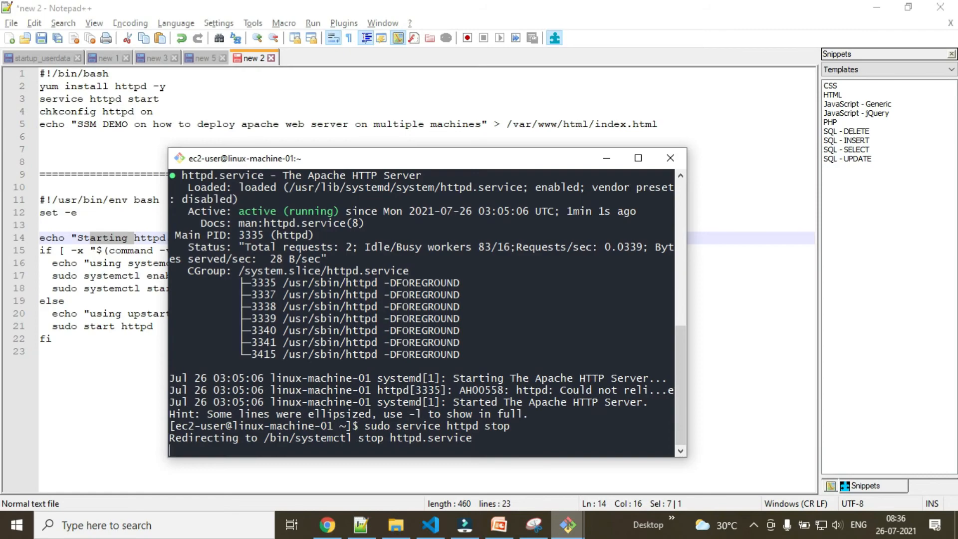
pyautogui.press('Return')
pyautogui.press('Return')
pyautogui.press('Return')
pyautogui.press('Return')
pyautogui.press('Return')
pyautogui.press('Return')
pyautogui.press('Return')
pyautogui.press('Return')
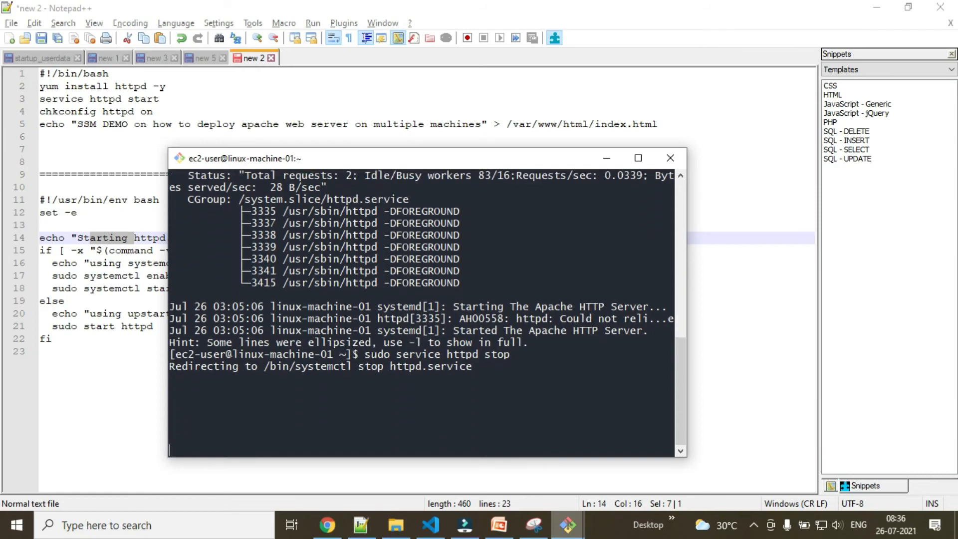
pyautogui.hotkey('ctrl', 'z')
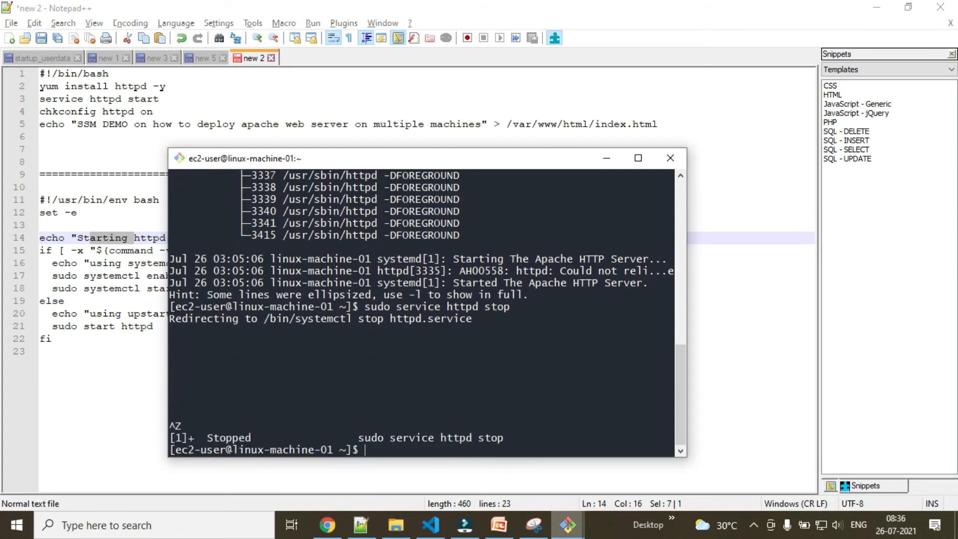
# - Run sudo service httpd stop on linux-machine-01 once more
pyautogui.press('Up')
pyautogui.press('BackSpace')
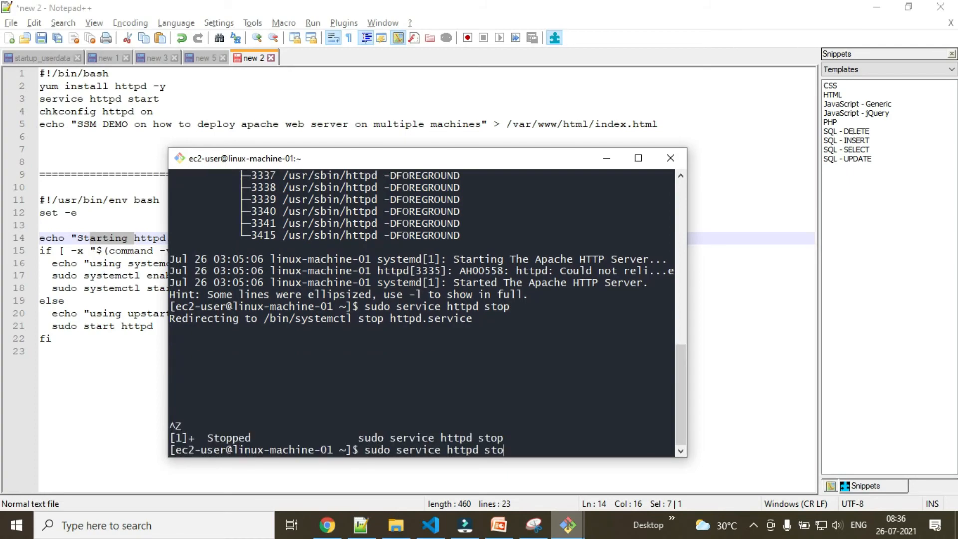
pyautogui.write('p')
pyautogui.press('Return')
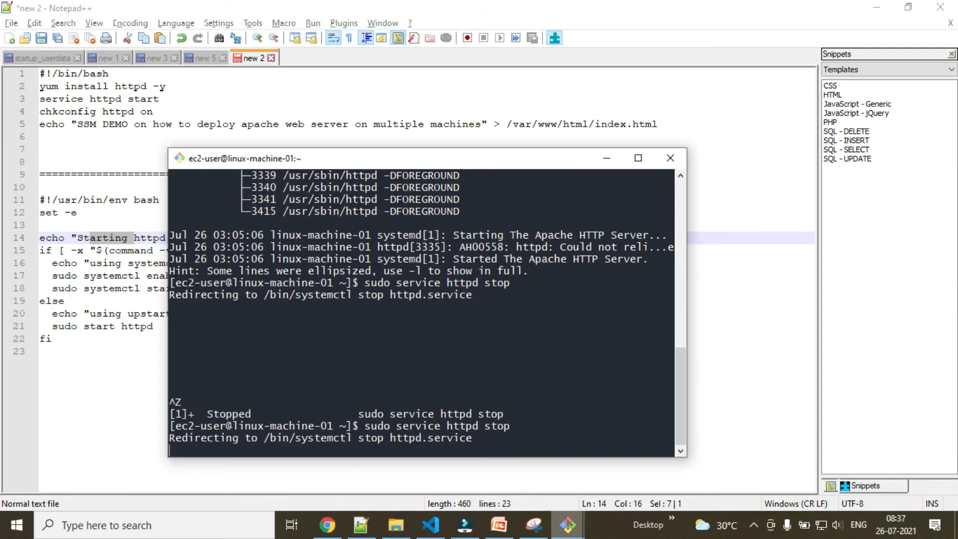
# - Switch to Chrome and reload linux-machine-01's web page to check whether the site still responds
pyautogui.click(327, 525)
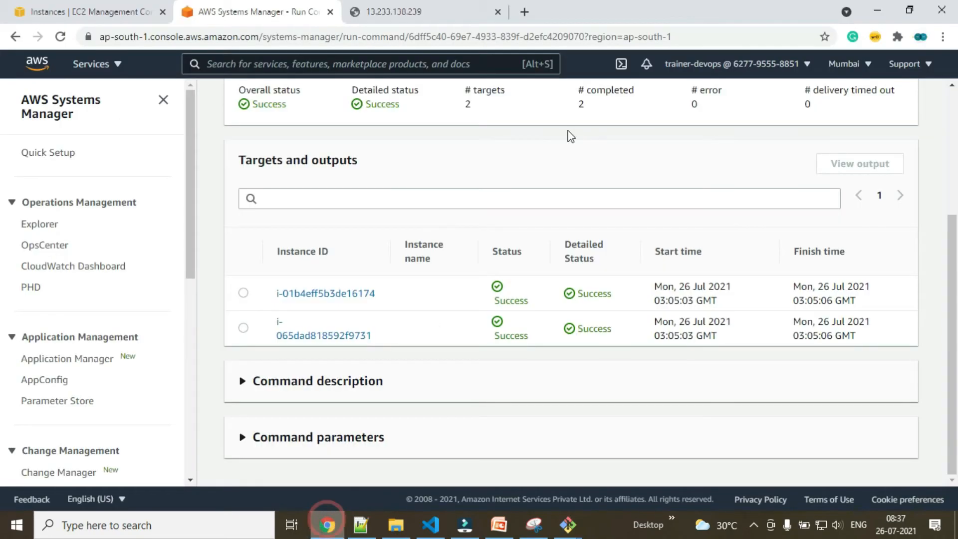
pyautogui.click(399, 11)
pyautogui.click(60, 37)
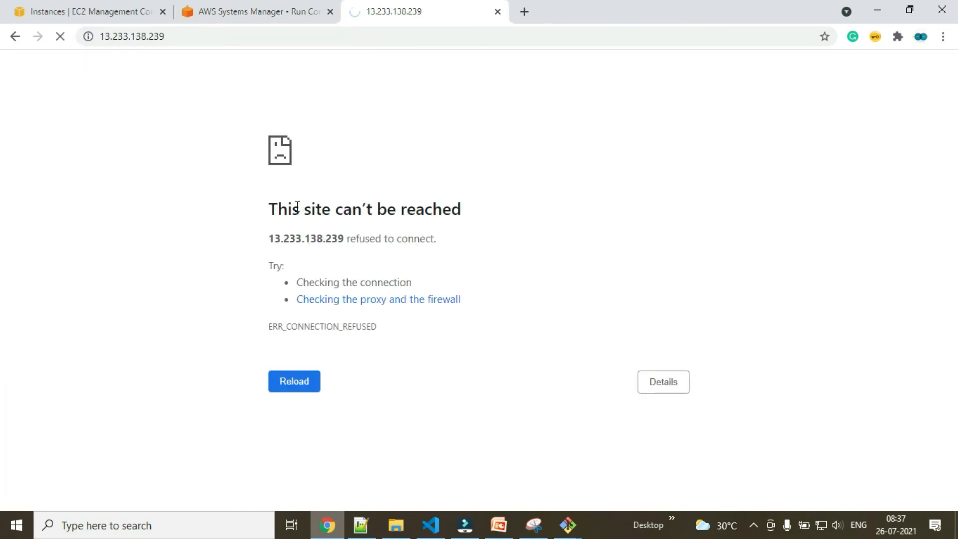
pyautogui.moveTo(400, 210); pyautogui.dragTo(289, 210)
# - Return to the linux-machine-01 terminal and recheck the stopped Apache service with sudo service httpd status
pyautogui.click(567, 525)
pyautogui.click(512, 491)
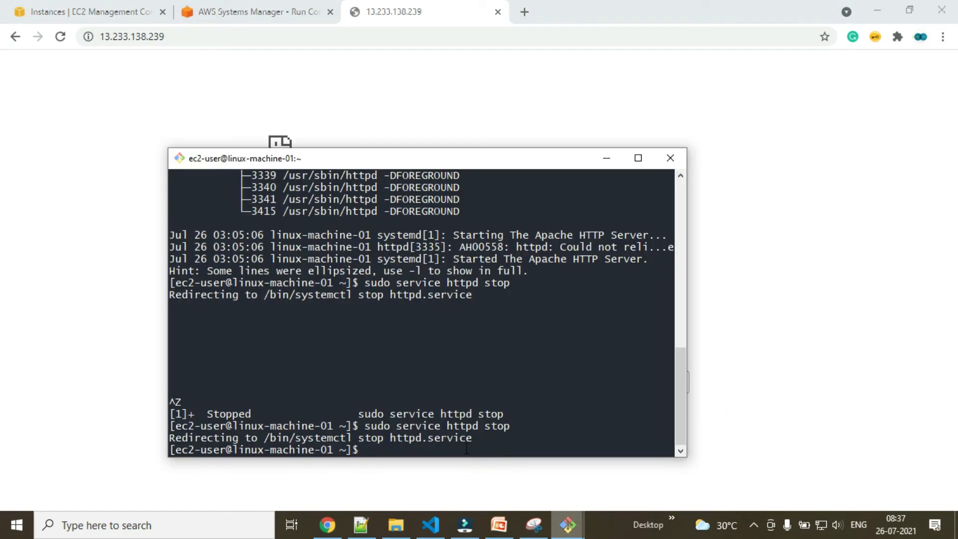
pyautogui.press('Up')
pyautogui.press('BackSpace')
pyautogui.press('BackSpace')
pyautogui.write('atus')
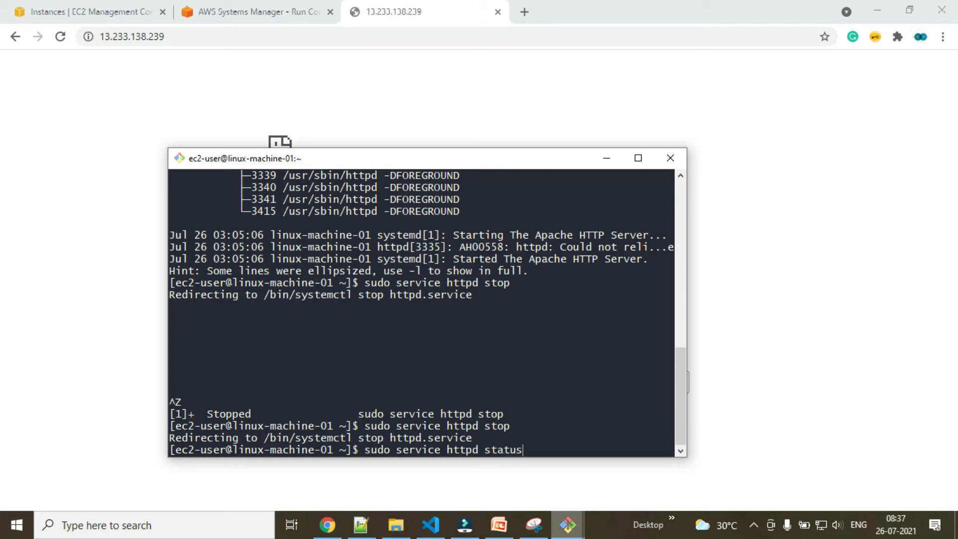
pyautogui.press('Return')
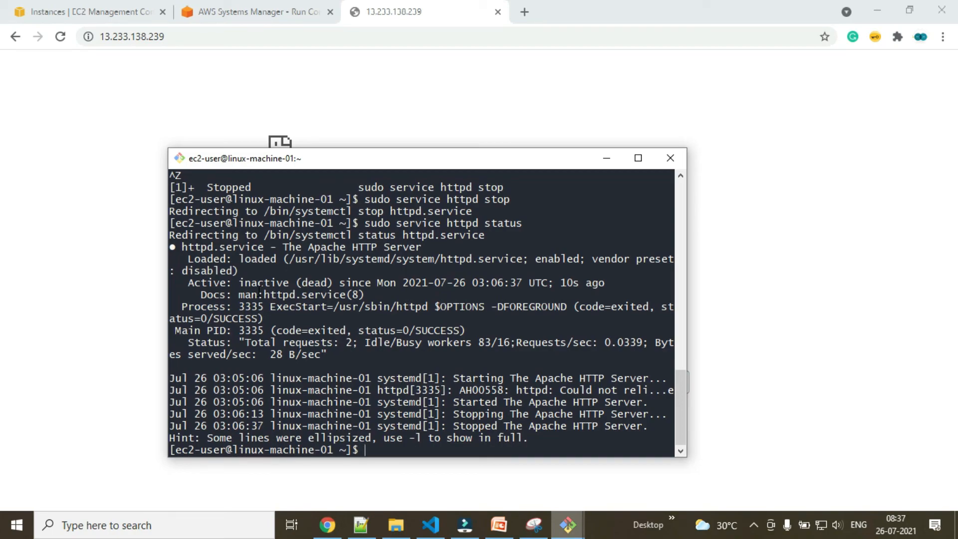
# - Return to AWS Systems Manager in Chrome and open the Run Command page under Node Management
pyautogui.click(57, 225)
pyautogui.click(254, 11)
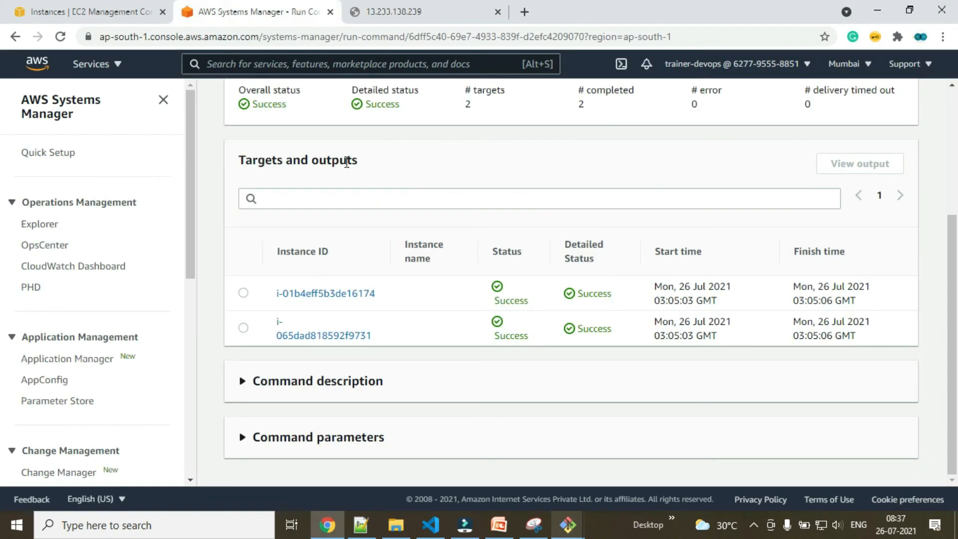
pyautogui.scroll(4, 279, 301)
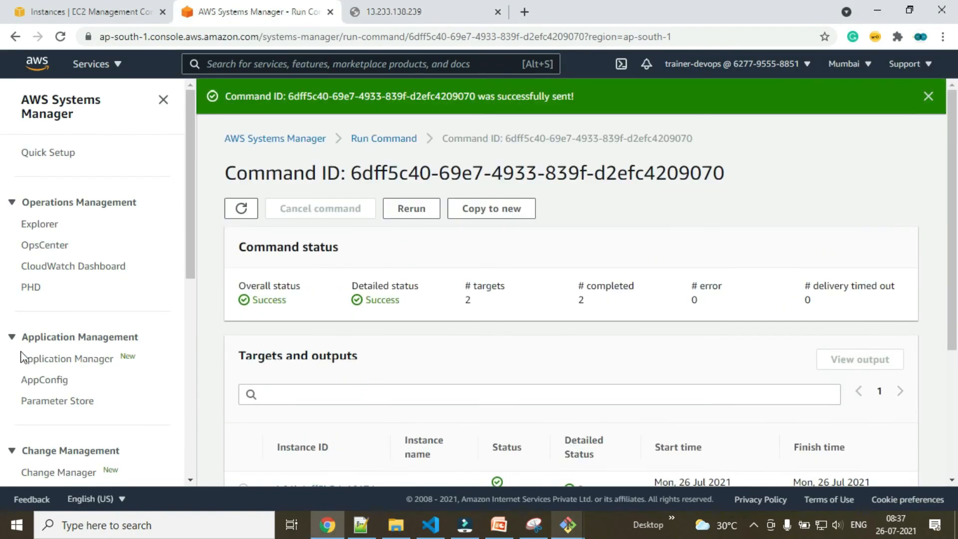
pyautogui.scroll(-7, 60, 364)
pyautogui.click(59, 362)
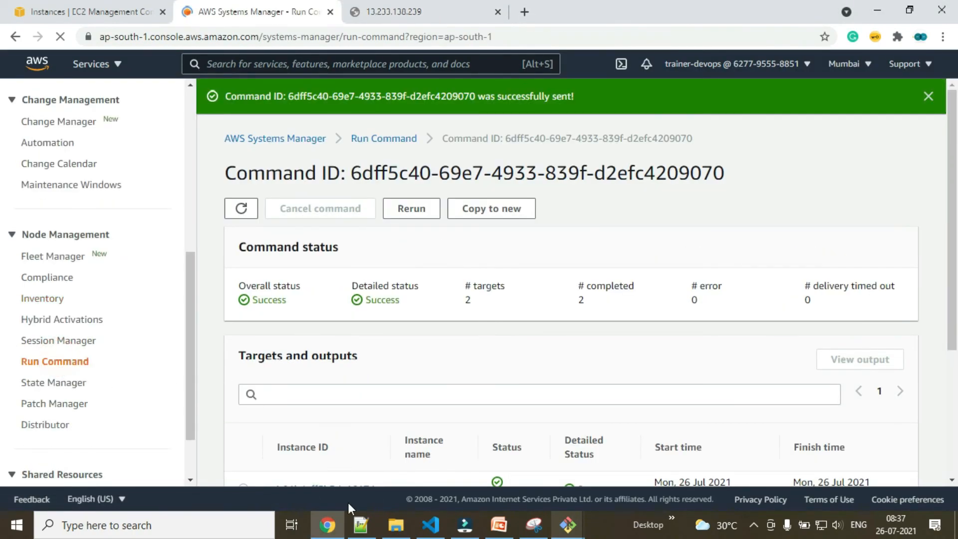
# - Switch to Notepad++ and select the httpd start script from #!/usr/bin/env bash through fi
pyautogui.click(375, 529)
pyautogui.moveTo(199, 344); pyautogui.dragTo(20, 204)
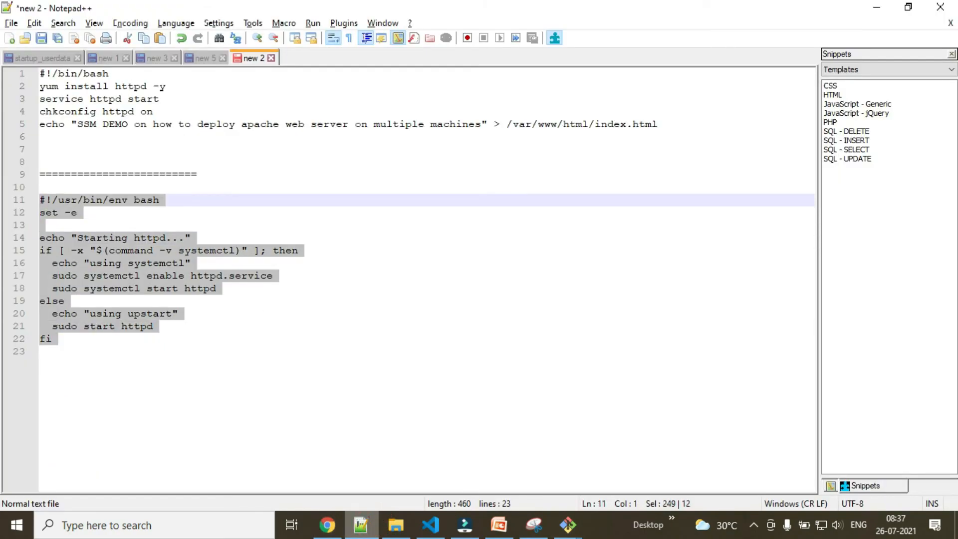
pyautogui.hotkey('alt', 'Tab')
pyautogui.hotkey('alt', 'Tab')
pyautogui.click(215, 287)
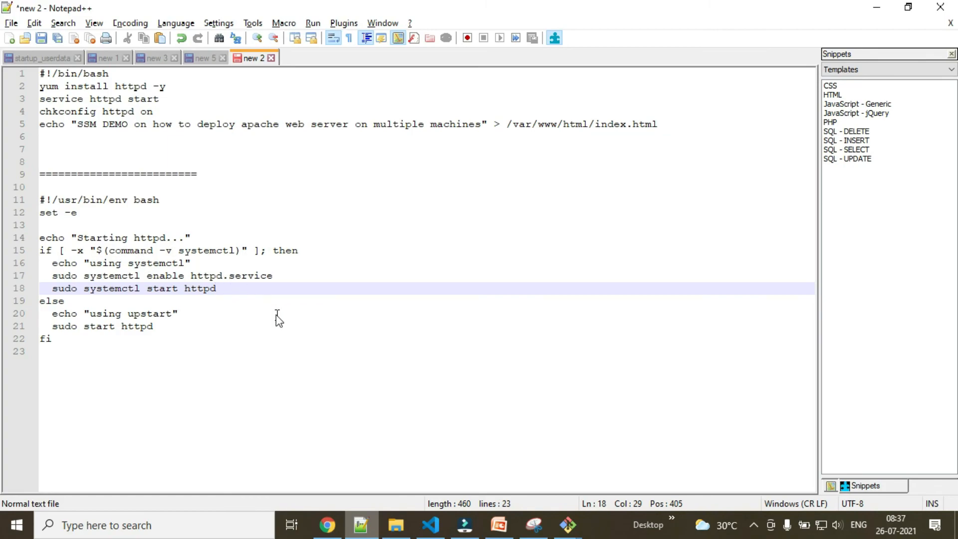
# - Return to Systems Manager, start a new Run Command and choose AWS-RunShellScript on page 3 of the command documents
pyautogui.hotkey('alt', 'Tab')
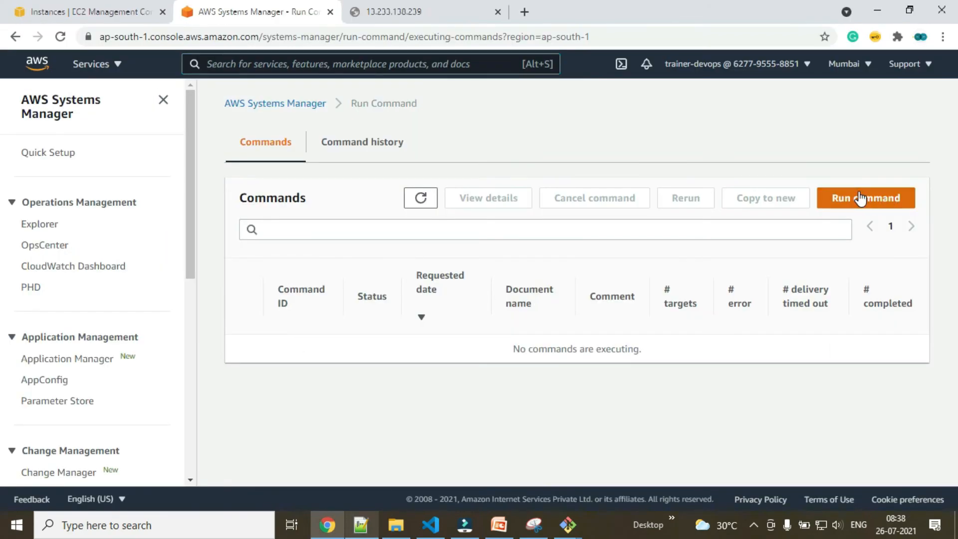
pyautogui.click(859, 195)
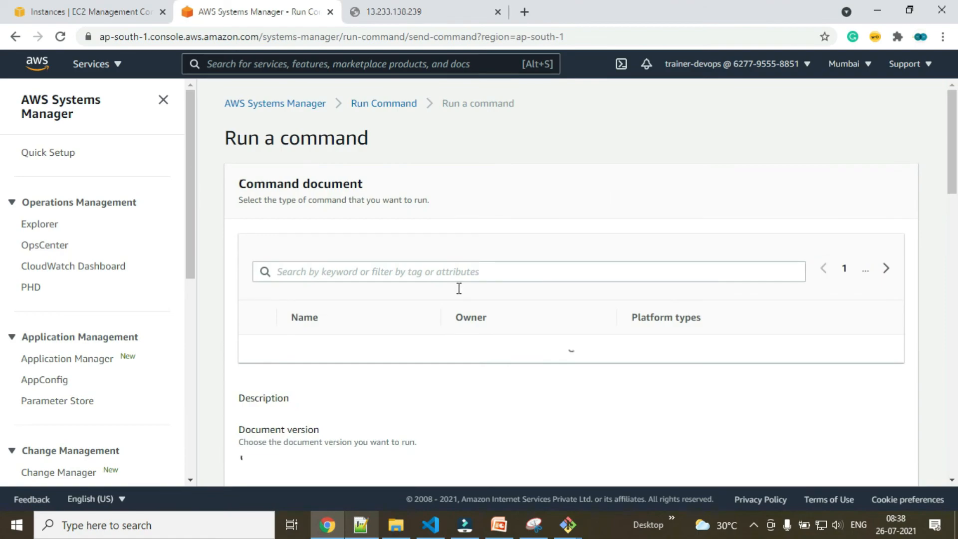
pyautogui.click(887, 270)
pyautogui.click(887, 270)
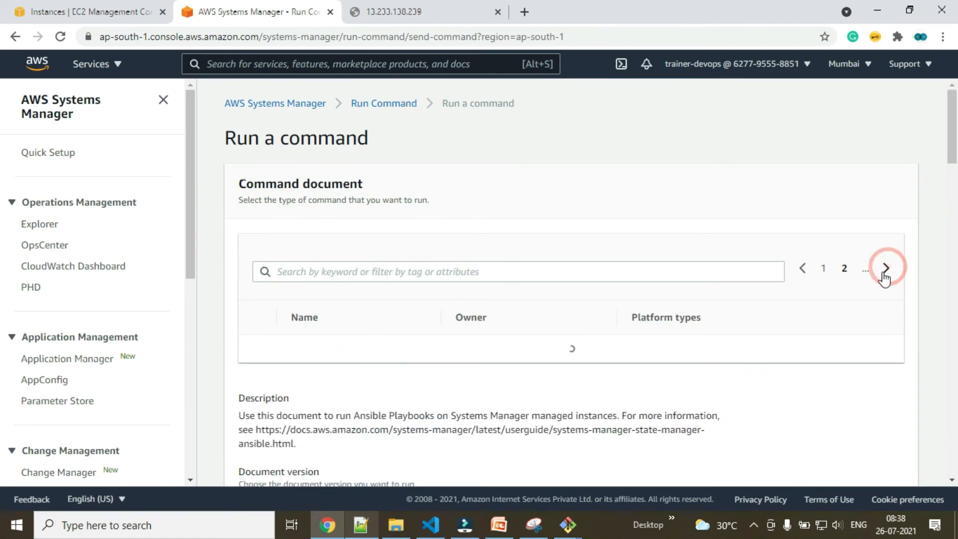
pyautogui.scroll(-4, 535, 270)
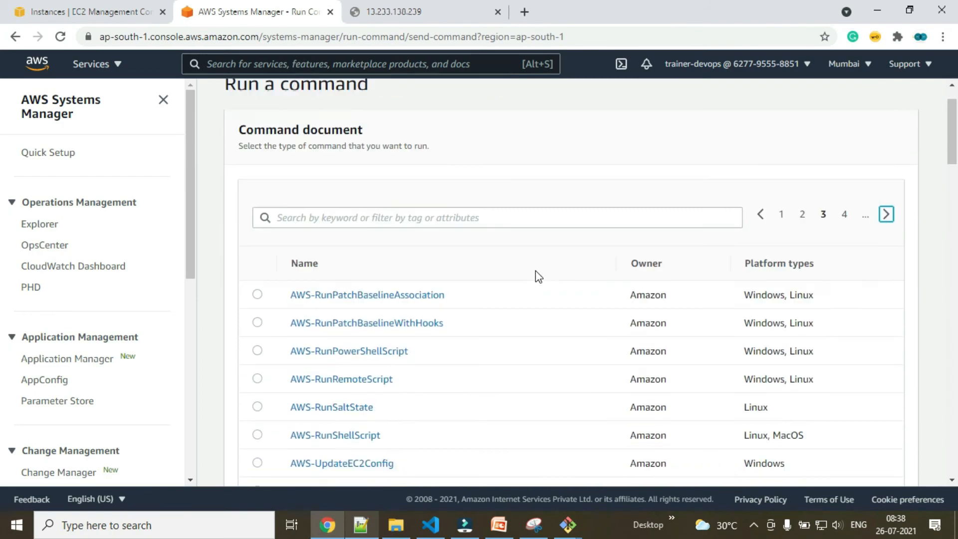
pyautogui.click(258, 280)
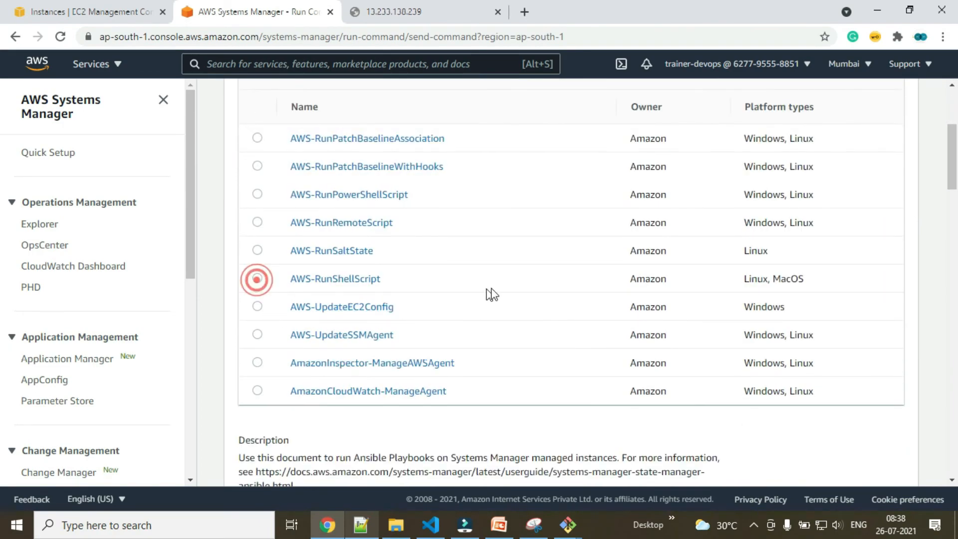
# - Paste the httpd start script, from #!/usr/bin/env bash through fi, as the Commands parameter of AWS-RunShellScript
pyautogui.scroll(-6, 504, 293)
pyautogui.scroll(-2, 504, 291)
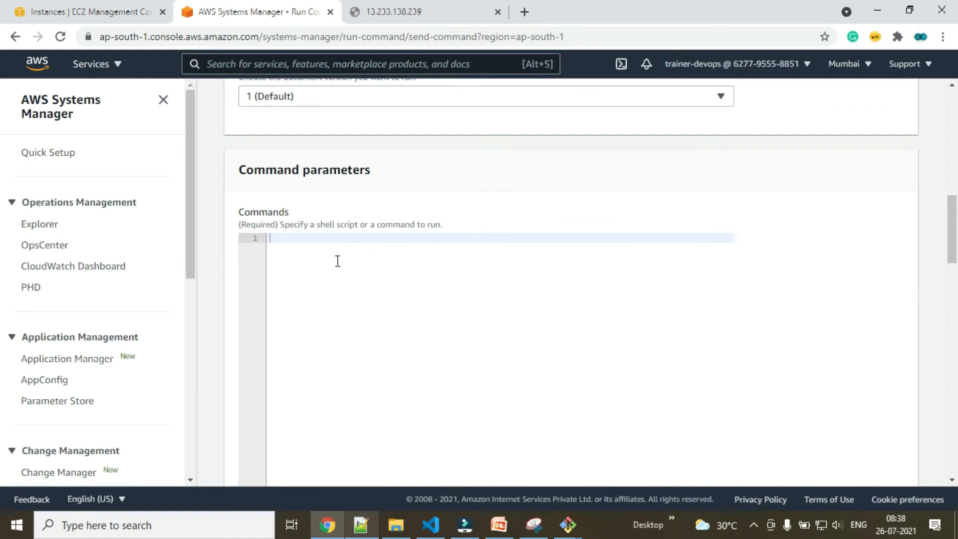
pyautogui.click(333, 267)
pyautogui.write('#!/bin/bash set -e  echo "Starting httpd..." if [ -x "$(command -v systemctl)" ]; then   echo "Using systemctl"   sudo systemctl enable httpd.service   sudo systemctl start httpd else   echo "Using upstart"   sudo start httpd fi')
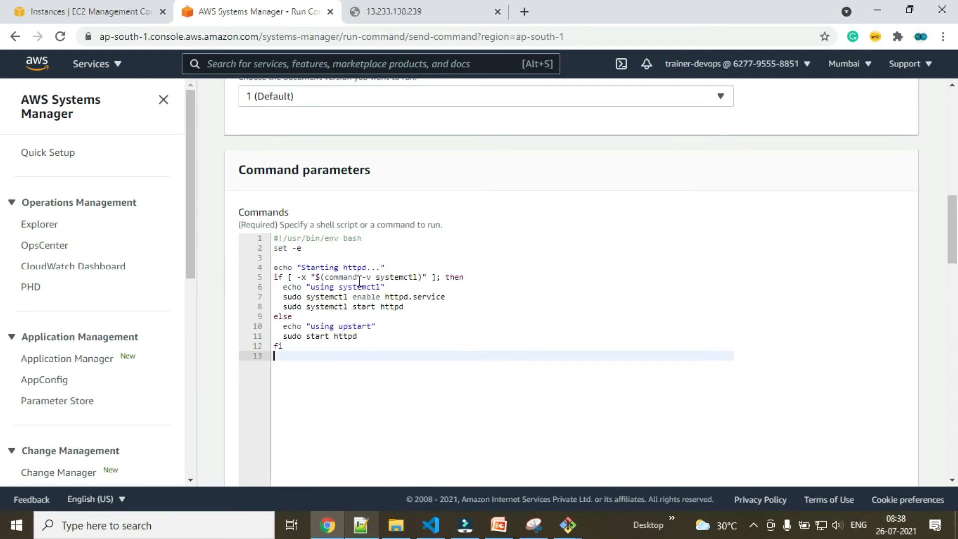
# - Leave the working directory empty, set the targets to be chosen manually and select both linux-machine-01 and linux-machine-02
pyautogui.scroll(-10, 526, 309)
pyautogui.scroll(3, 303, 205)
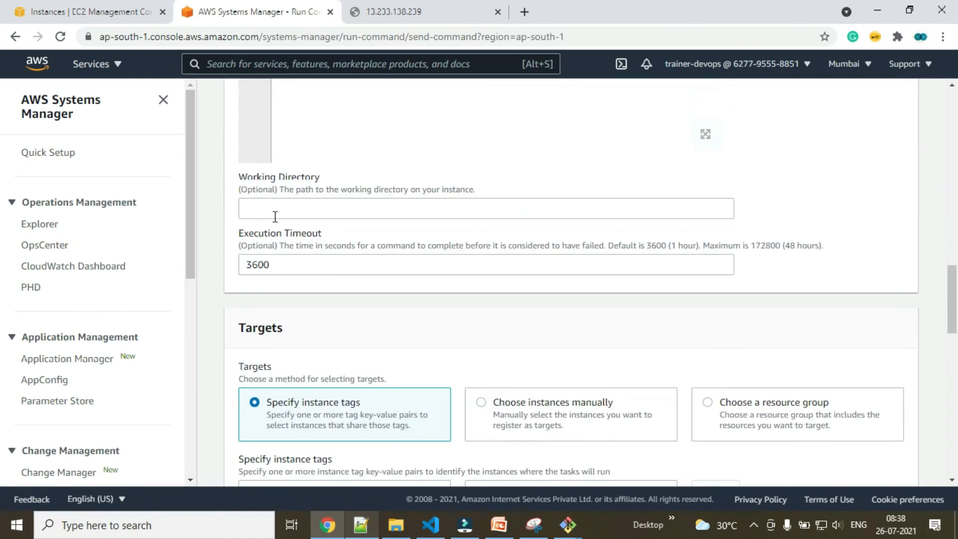
pyautogui.click(267, 209)
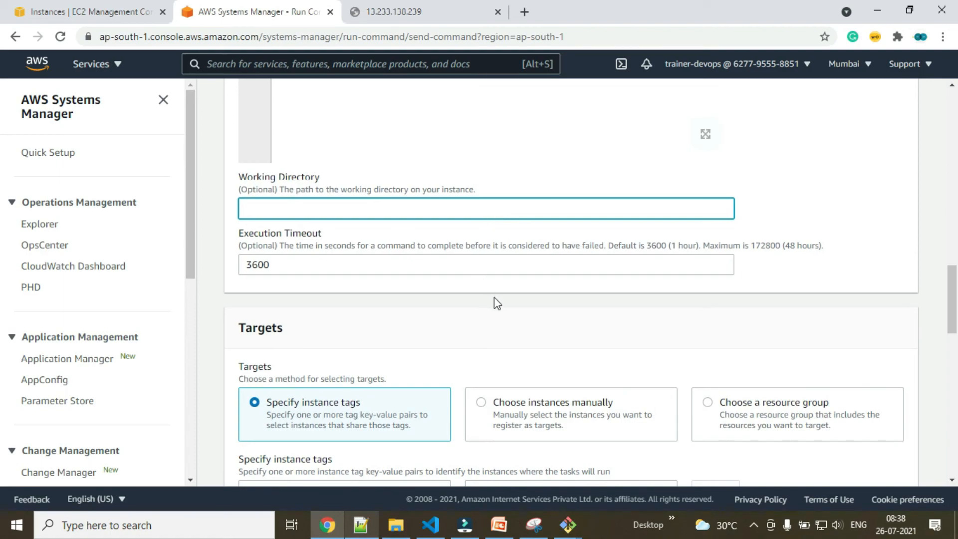
pyautogui.scroll(-2, 494, 299)
pyautogui.click(482, 332)
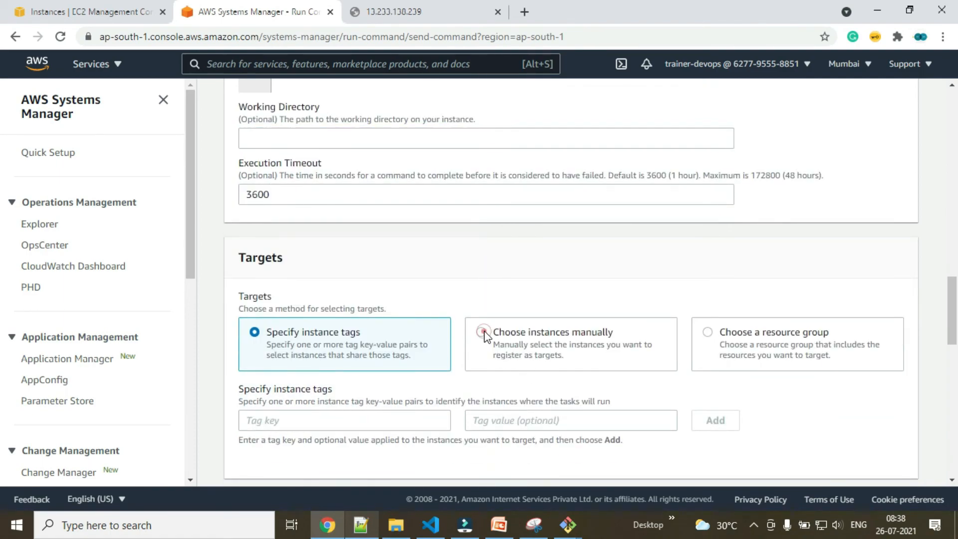
pyautogui.scroll(-4, 349, 384)
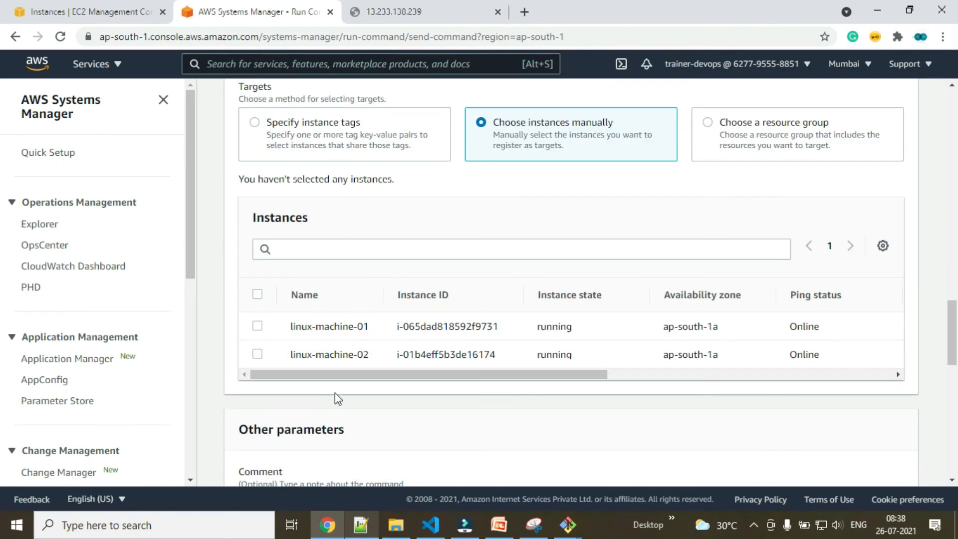
pyautogui.click(257, 295)
pyautogui.scroll(-10, 781, 378)
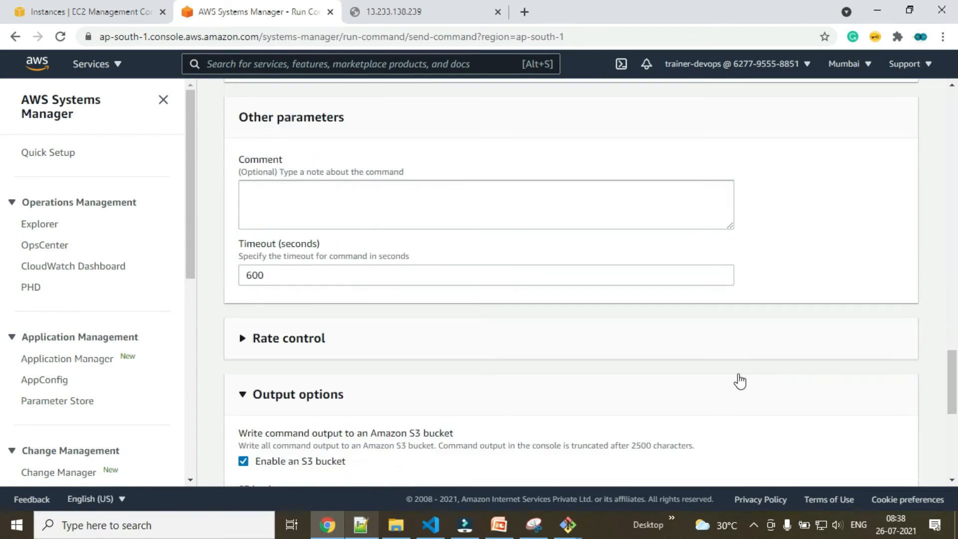
# - Disable writing the command output to an S3 bucket and run the command
pyautogui.click(242, 232)
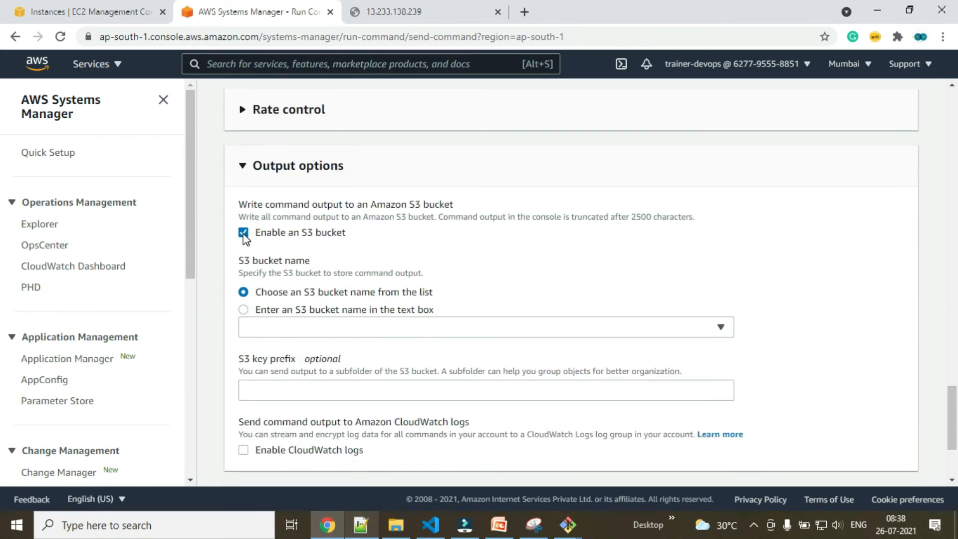
pyautogui.click(244, 234)
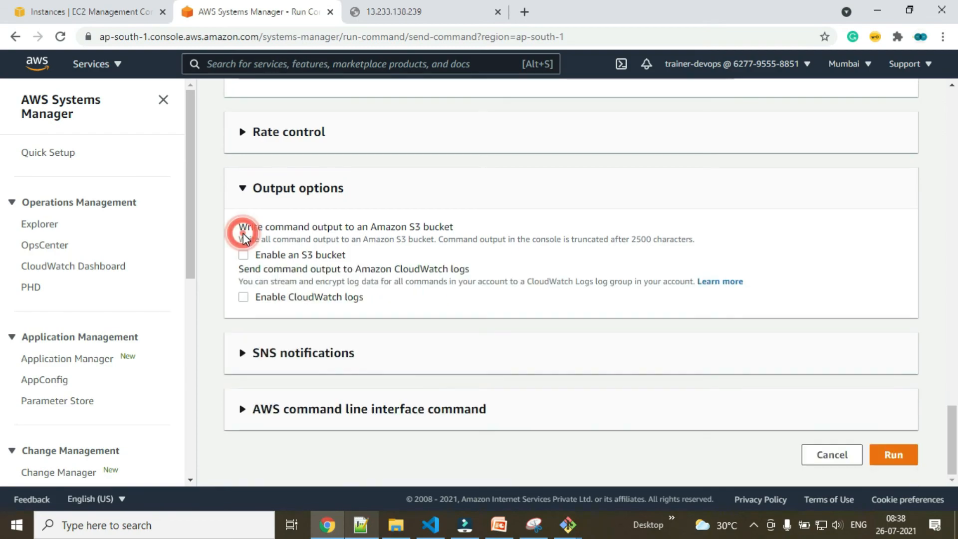
pyautogui.click(894, 455)
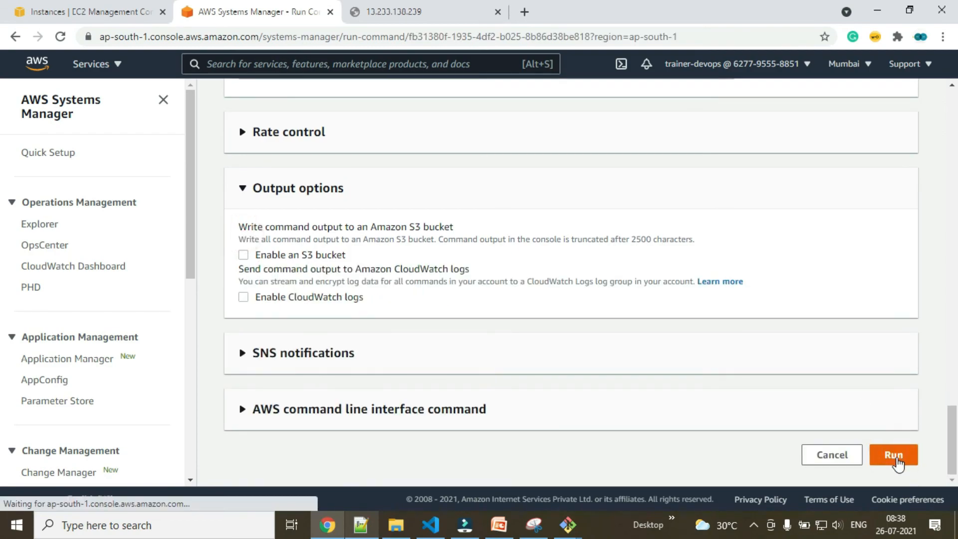
# - Switch to the linux-machine-01 terminal, rerun sudo service httpd status and highlight the service's Active state
pyautogui.click(568, 524)
pyautogui.click(552, 502)
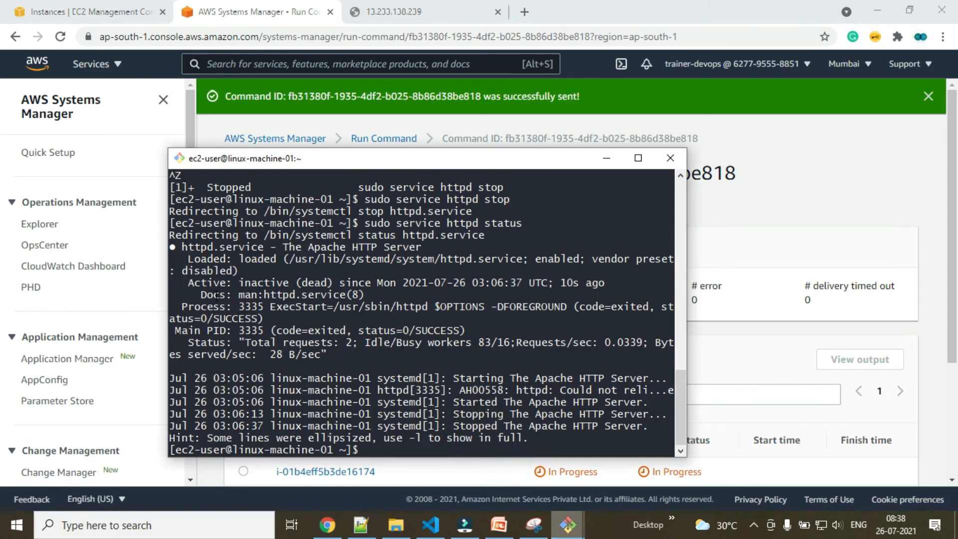
pyautogui.doubleClick(240, 284)
pyautogui.press('Up')
pyautogui.press('Return')
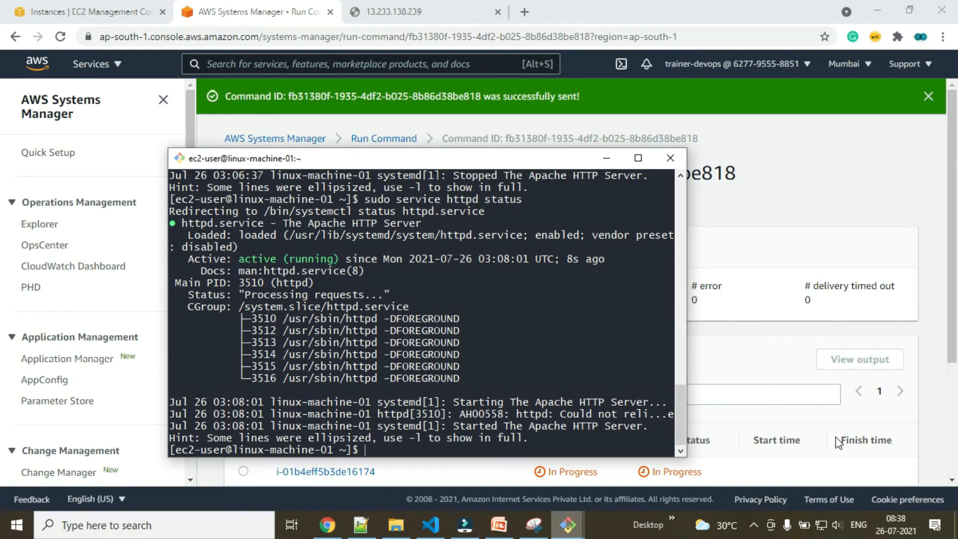
pyautogui.moveTo(239, 259); pyautogui.dragTo(316, 258)
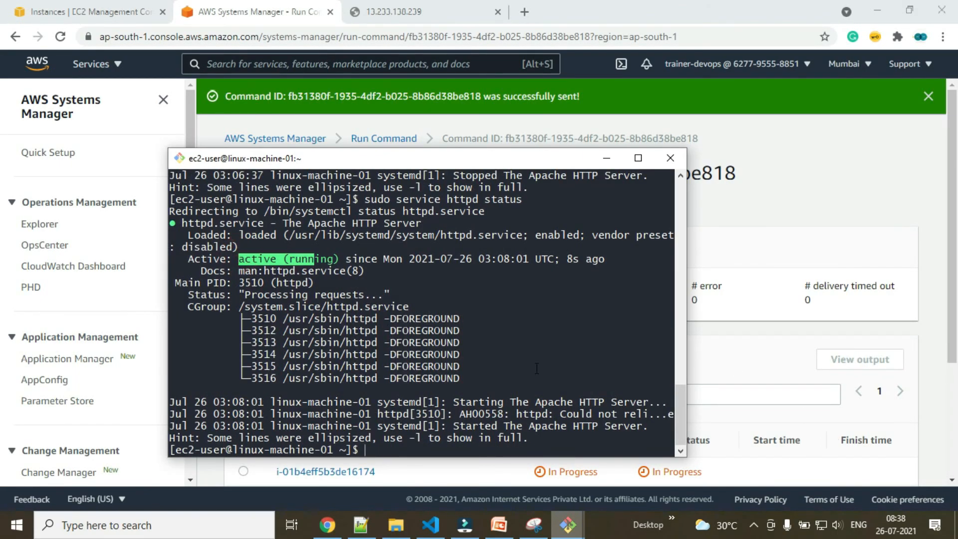
# - Bring up the linux-machine-02 terminal for a look and minimize both terminal windows
pyautogui.moveTo(567, 524)
pyautogui.click(633, 464)
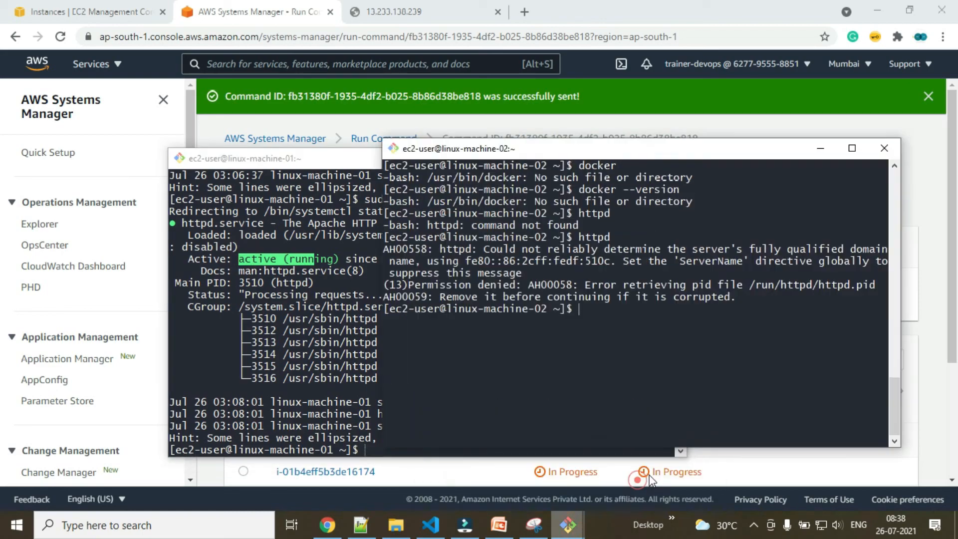
pyautogui.click(821, 148)
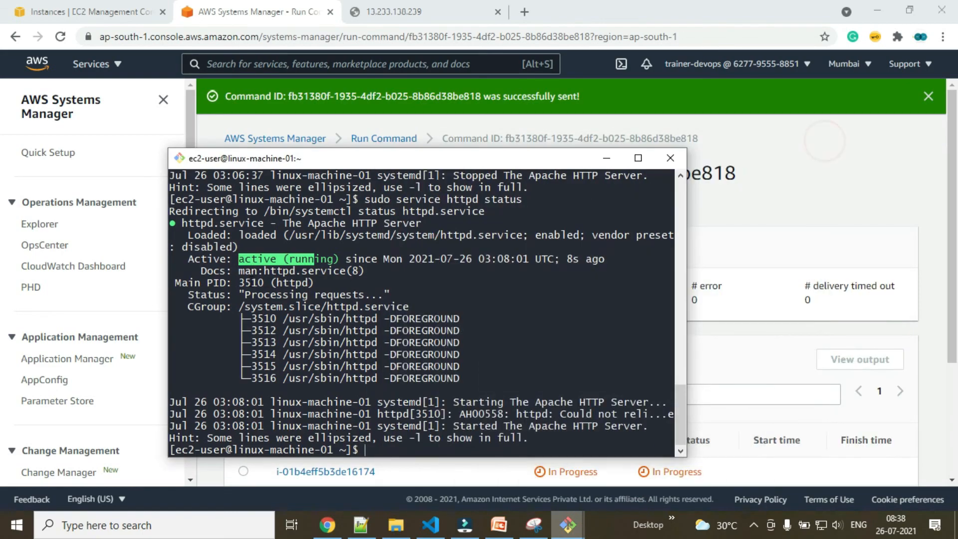
pyautogui.click(606, 157)
# - Refresh the Run Command status page and review the overall status and the targets and outputs of both instances
pyautogui.click(241, 208)
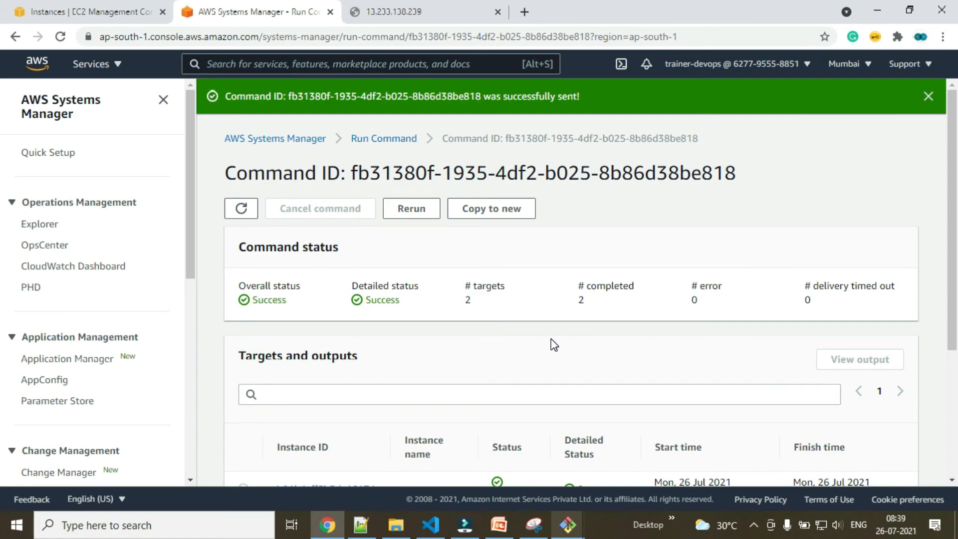
pyautogui.moveTo(367, 524)
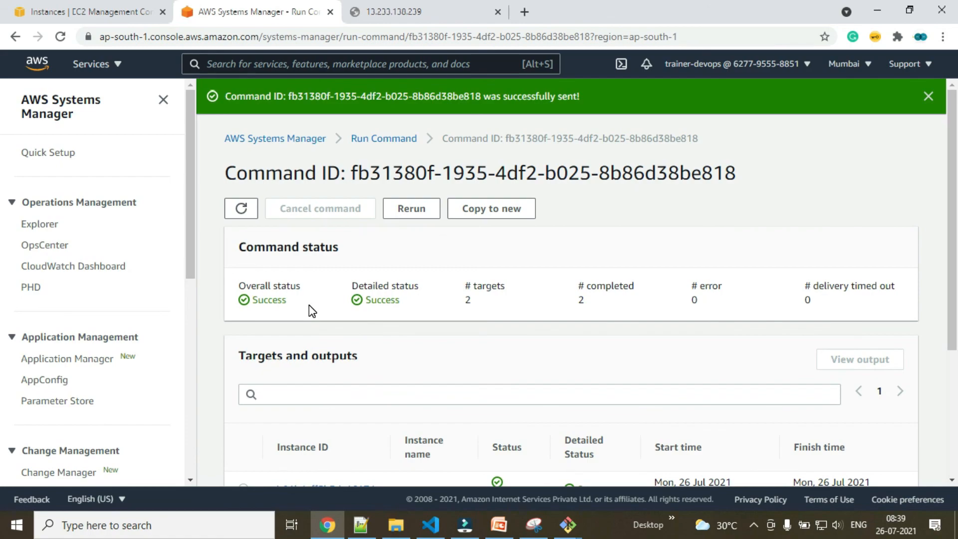
pyautogui.tripleClick(84, 119)
pyautogui.scroll(-3, 422, 249)
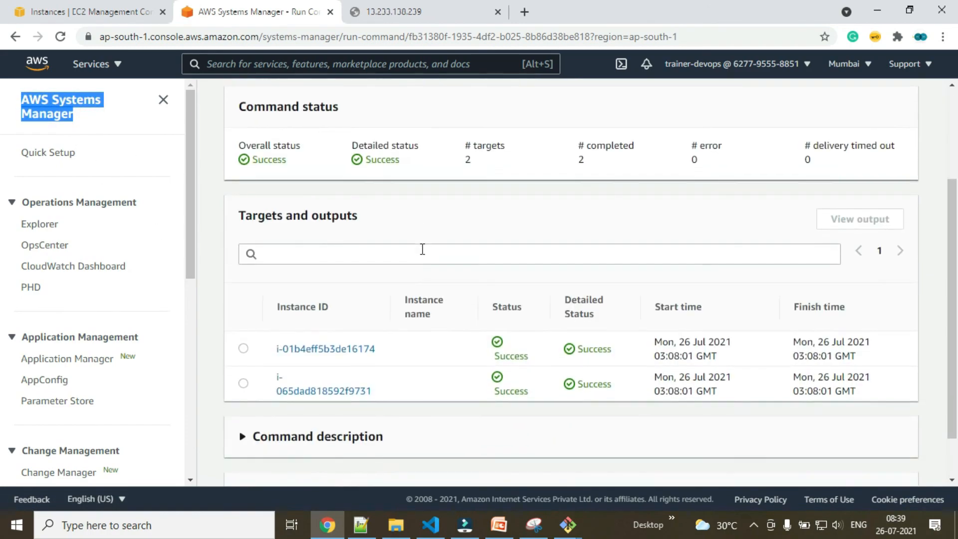
# - Switch to Notepad++, highlight the httpd start script and the Apache install script for review, and minimize the editor
pyautogui.click(360, 523)
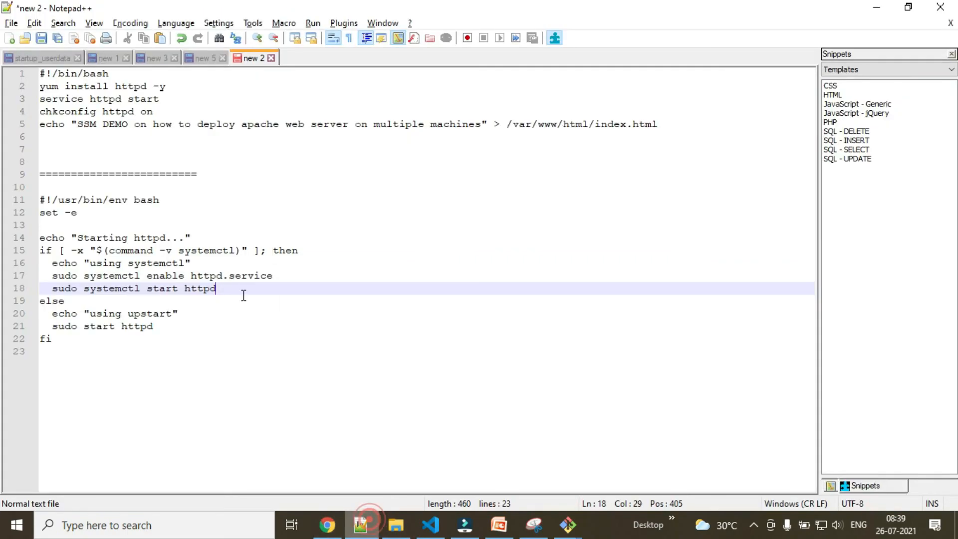
pyautogui.click(316, 325)
pyautogui.click(266, 342)
pyautogui.moveTo(250, 341); pyautogui.dragTo(5, 202)
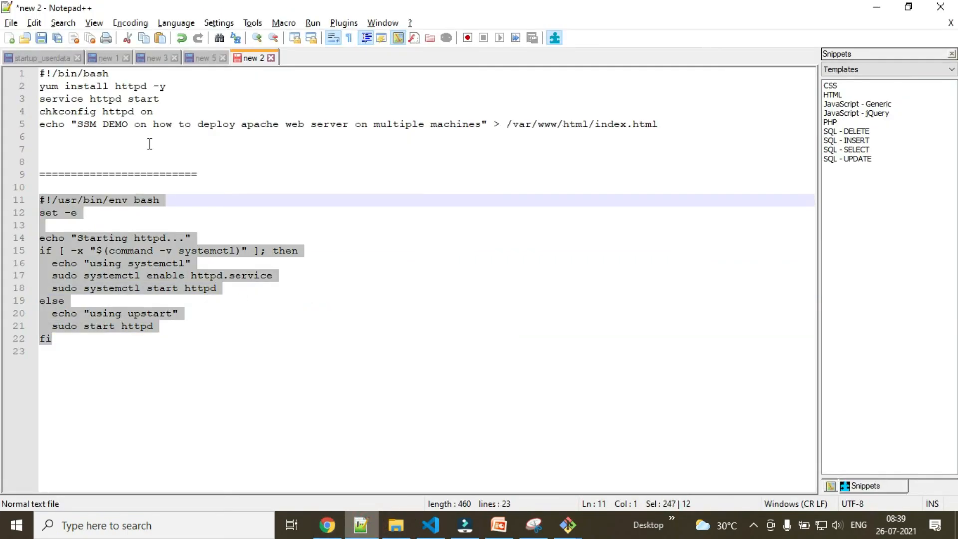
pyautogui.moveTo(714, 128); pyautogui.dragTo(40, 74)
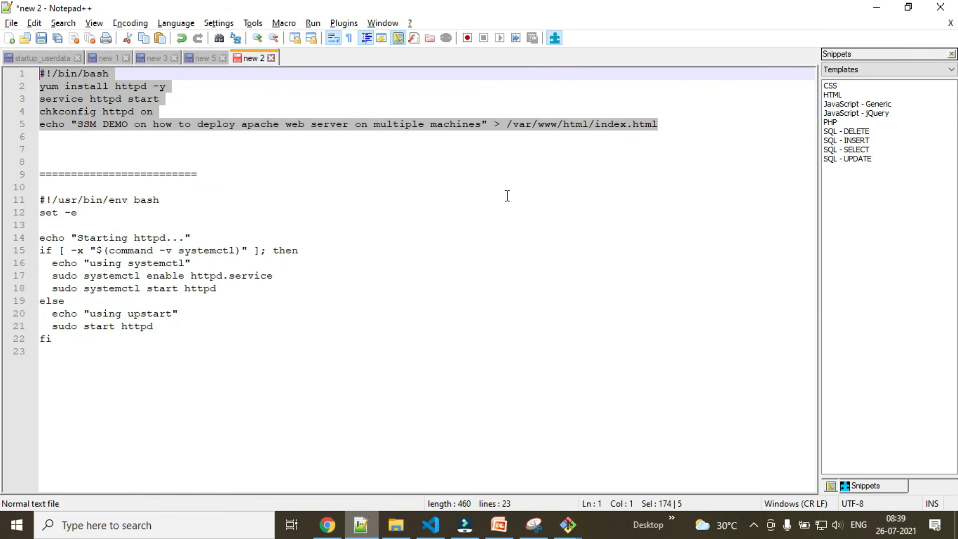
pyautogui.click(771, 155)
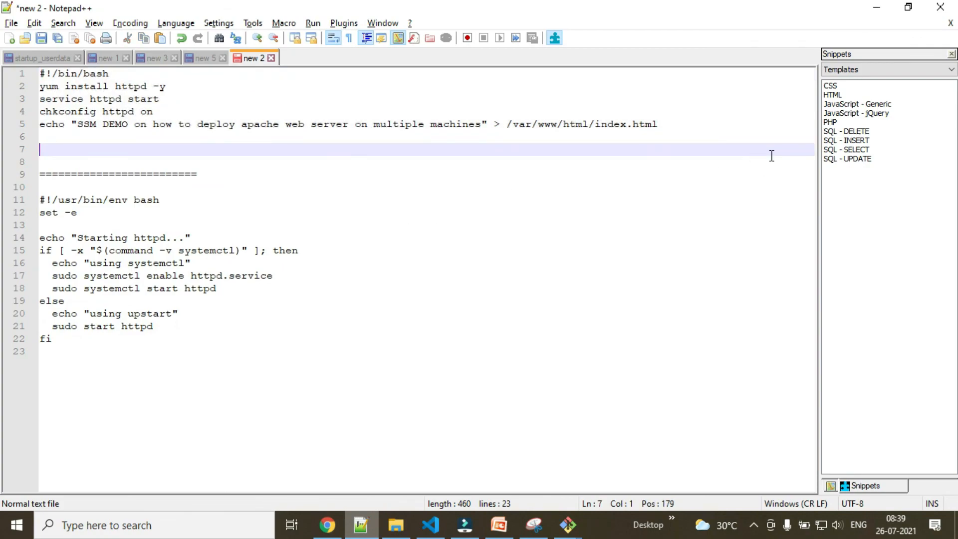
pyautogui.click(878, 9)
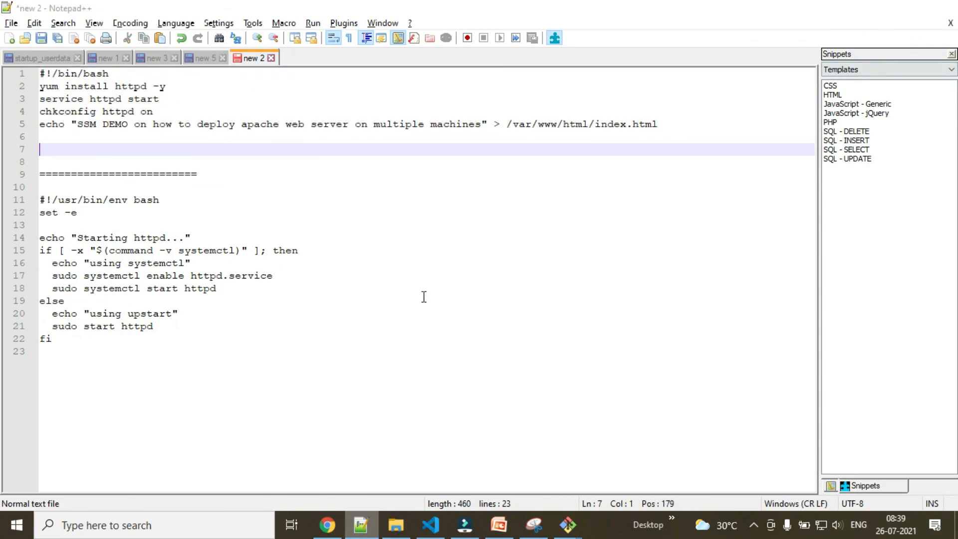